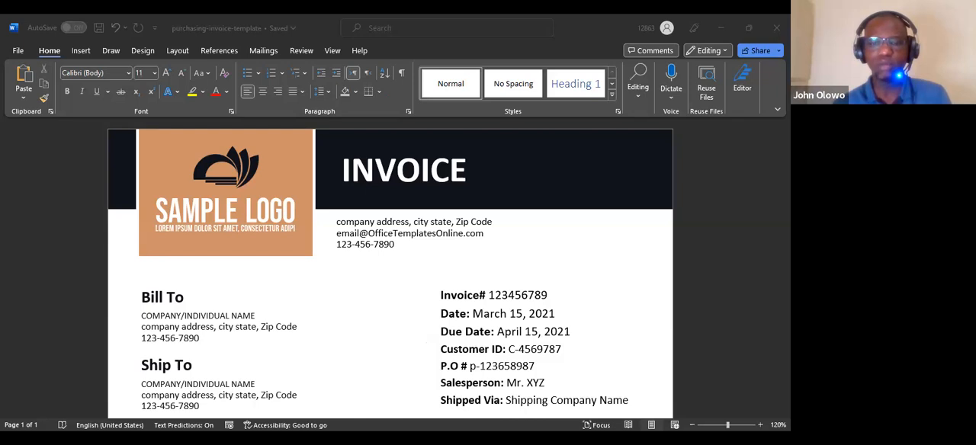
# - Review the invoice template from its header and billing details through the item table, payment terms, totals and signature area
pyautogui.hotkey('alt', 'Tab')
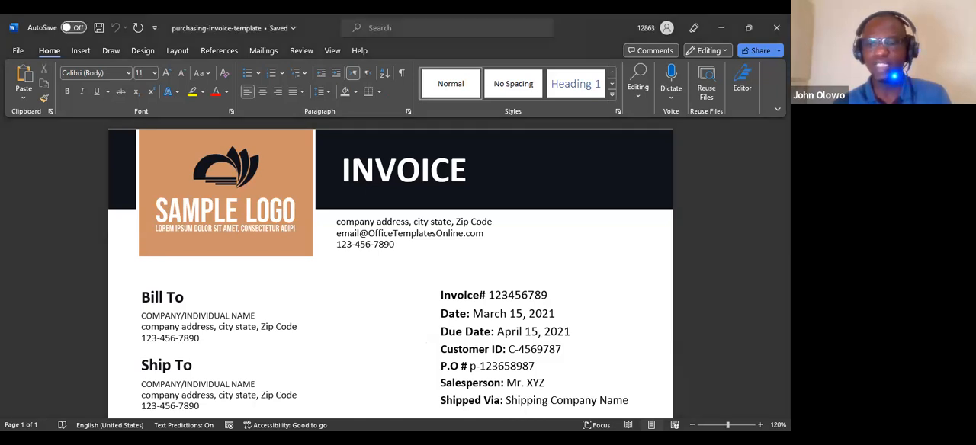
pyautogui.hotkey('alt', 'Tab')
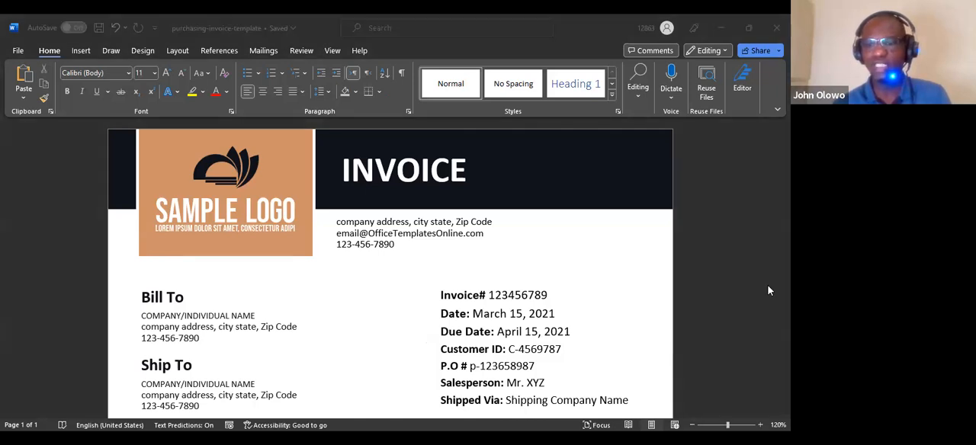
pyautogui.scroll(-3, 393, 277)
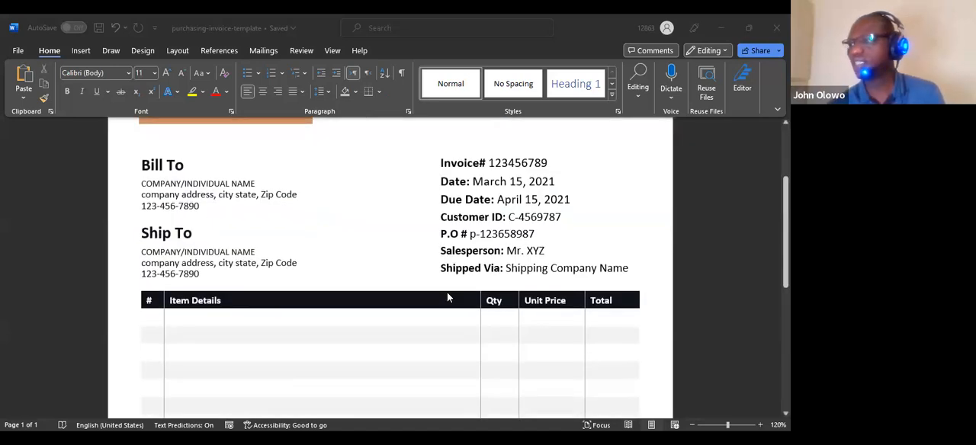
pyautogui.scroll(-2, 446, 295)
pyautogui.scroll(5, 681, 288)
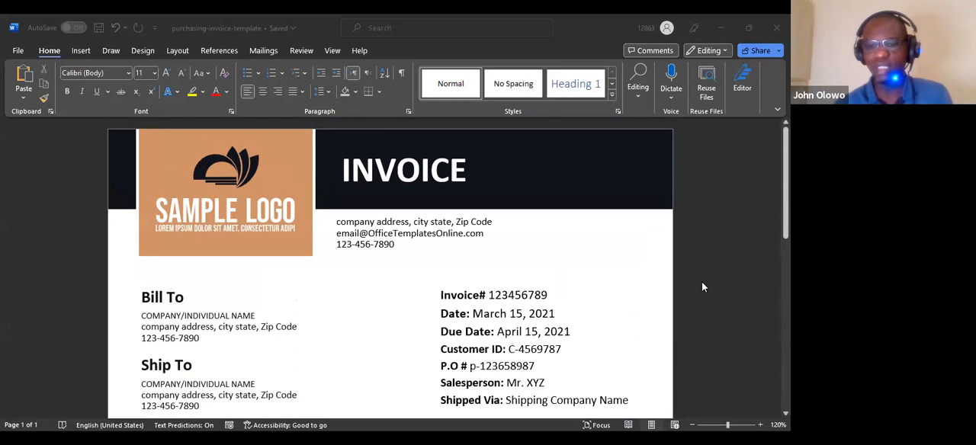
pyautogui.click(718, 196)
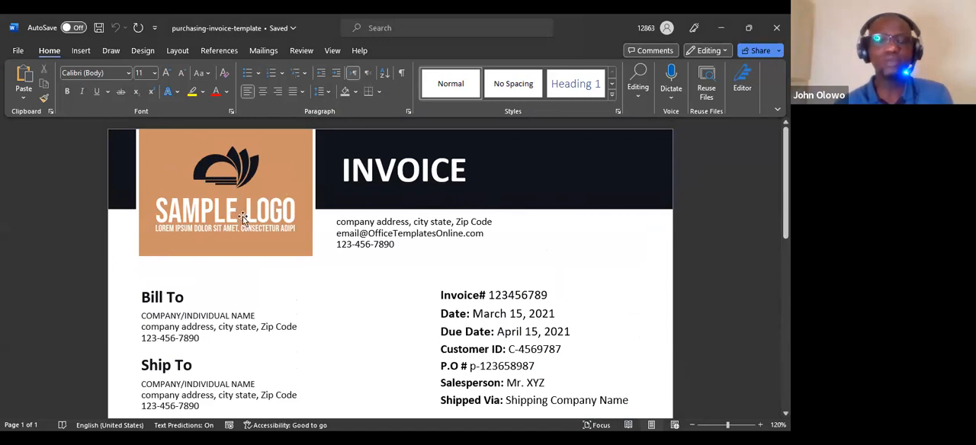
pyautogui.scroll(-5, 320, 247)
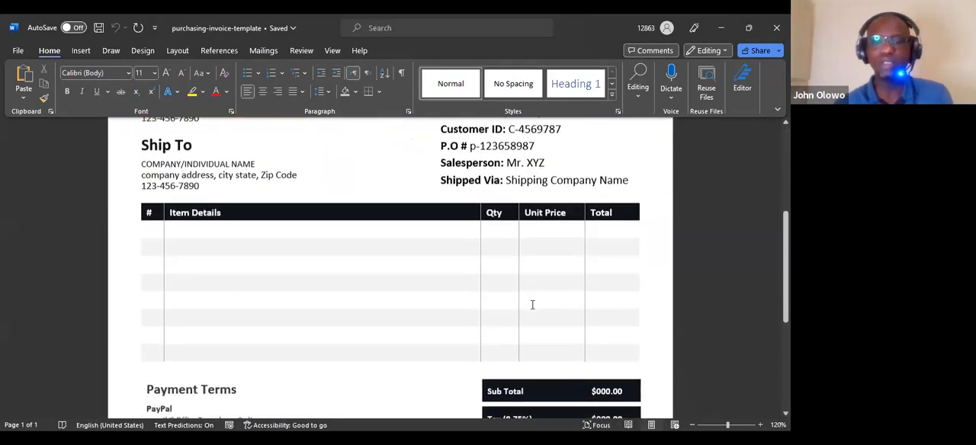
pyautogui.scroll(-5, 533, 305)
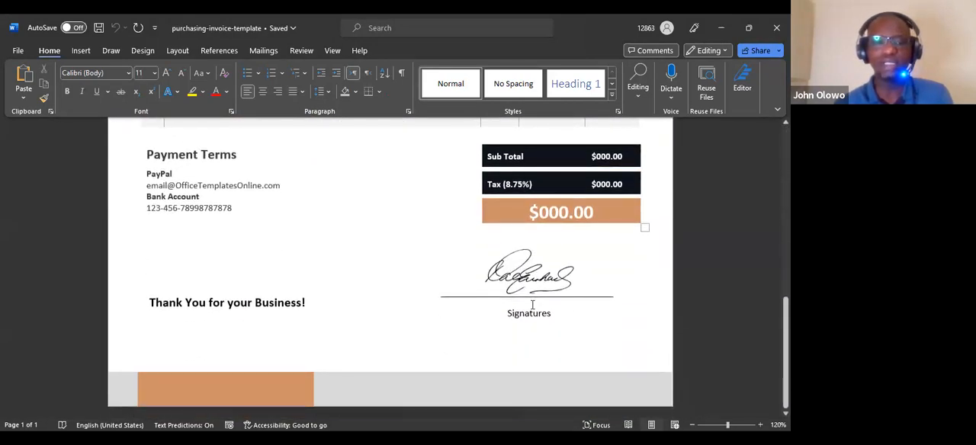
pyautogui.scroll(8, 532, 305)
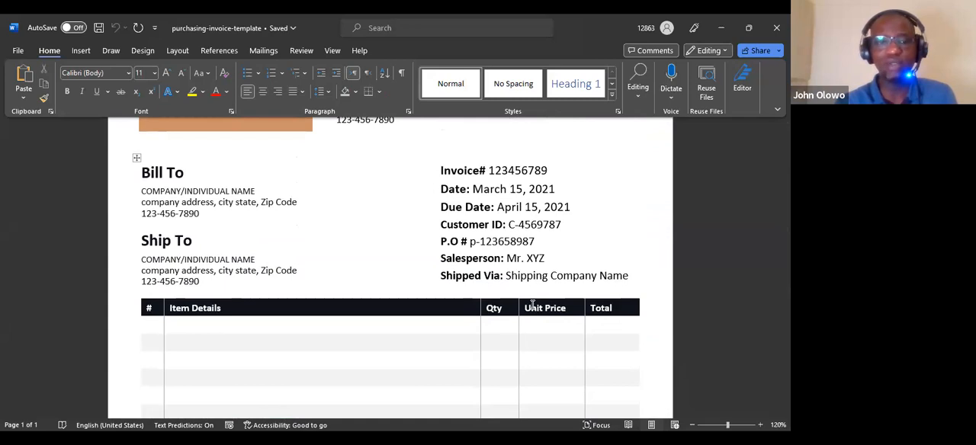
pyautogui.scroll(3, 534, 301)
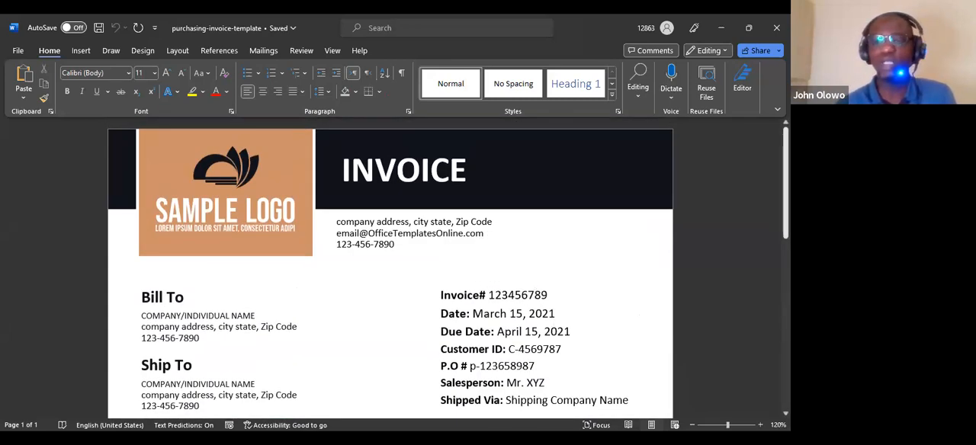
pyautogui.scroll(-10, 390, 266)
pyautogui.scroll(9, 390, 267)
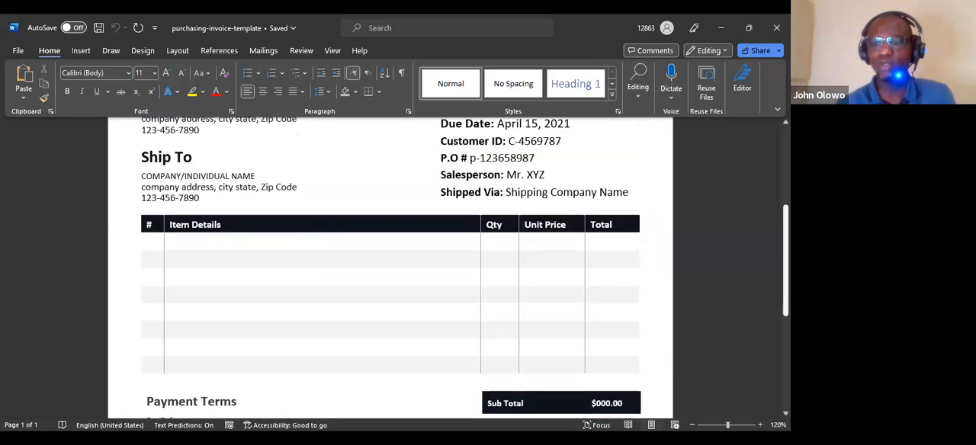
pyautogui.scroll(1, 425, 221)
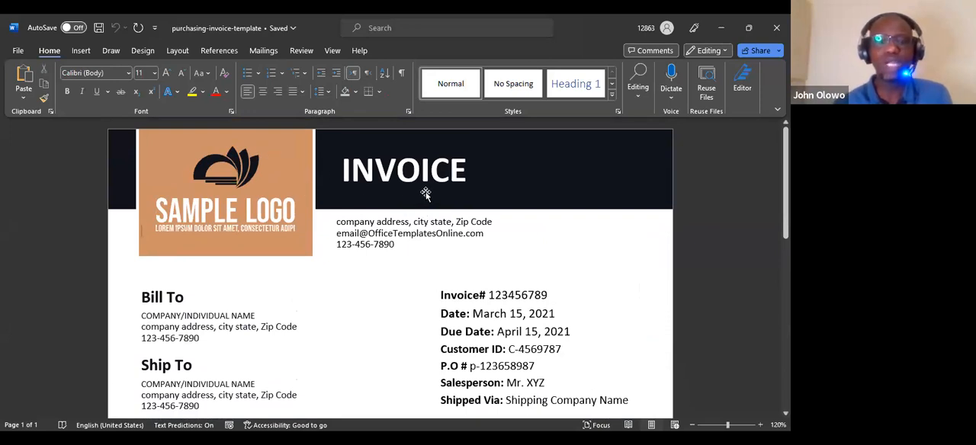
pyautogui.moveTo(785, 167)
pyautogui.mouseDown()
pyautogui.moveTo(785, 176)
pyautogui.moveTo(785, 165)
pyautogui.mouseUp()
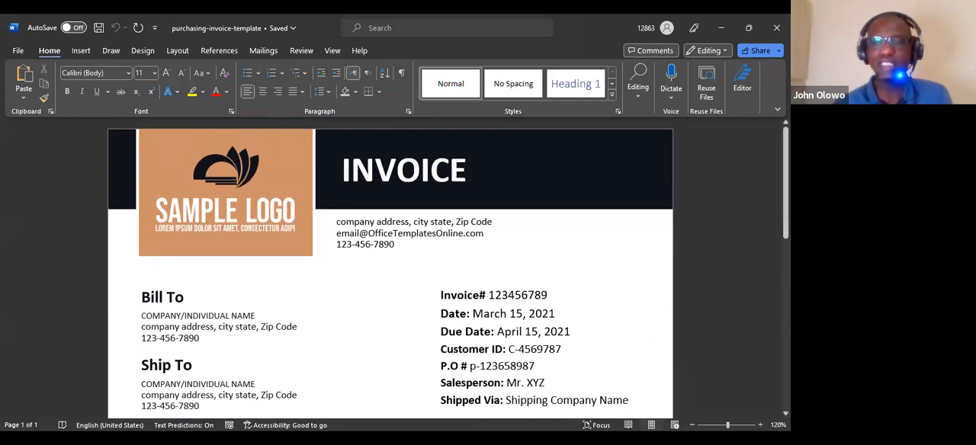
pyautogui.scroll(-10, 390, 267)
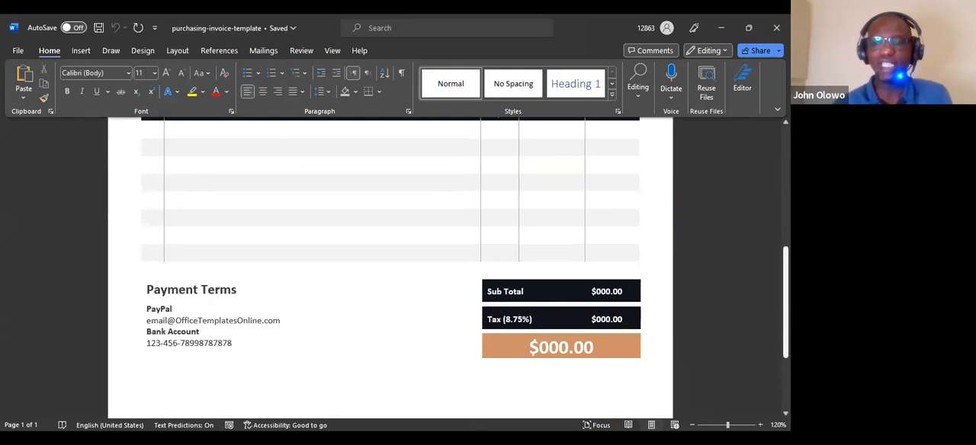
pyautogui.scroll(12, 390, 267)
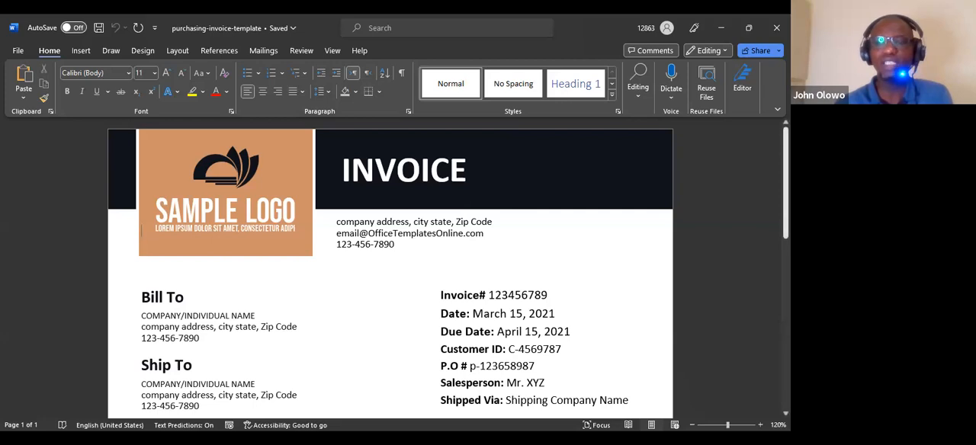
pyautogui.scroll(-10, 390, 269)
pyautogui.scroll(10, 390, 268)
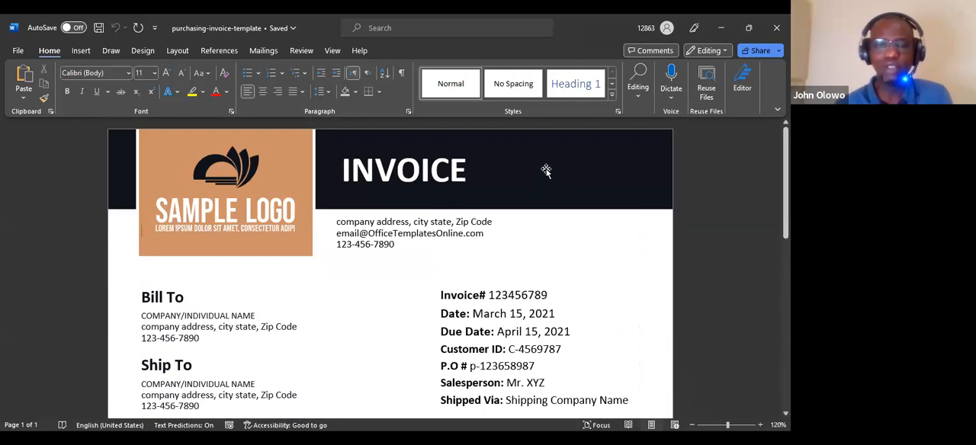
# - Inspect the separate header shapes, namely the dark banner, logo graphic and orange logo block, and the Bill To and invoice details area
pyautogui.click(395, 145)
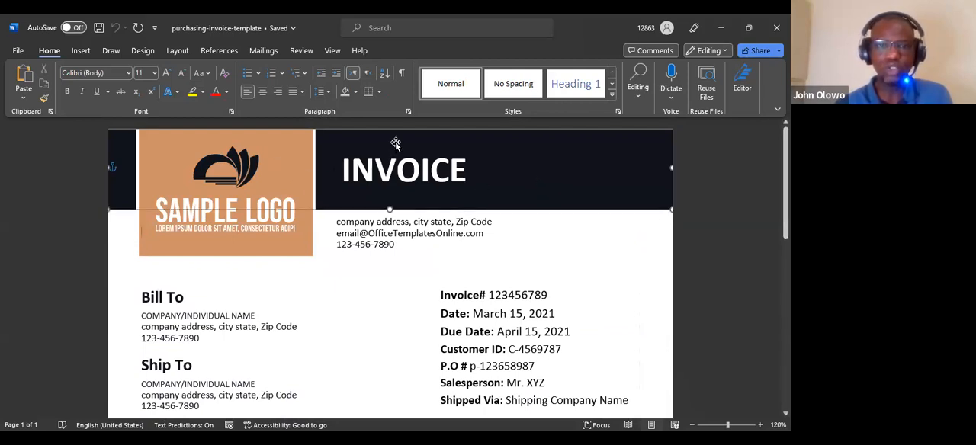
pyautogui.click(248, 157)
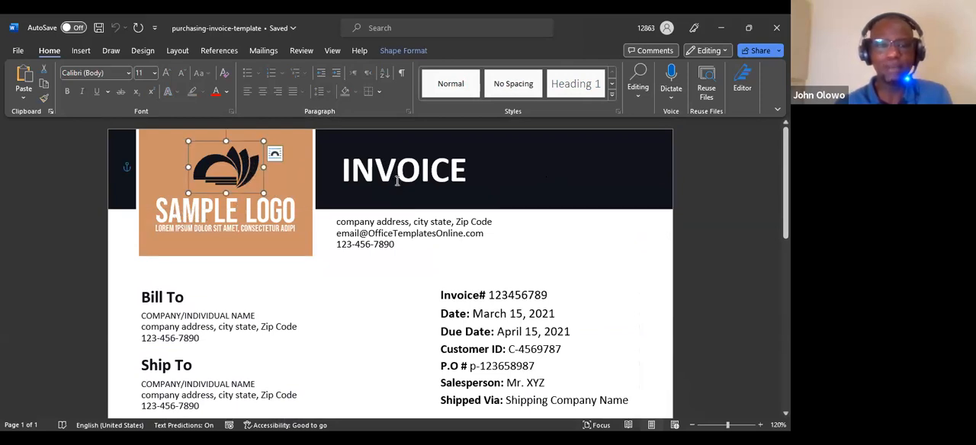
pyautogui.click(406, 142)
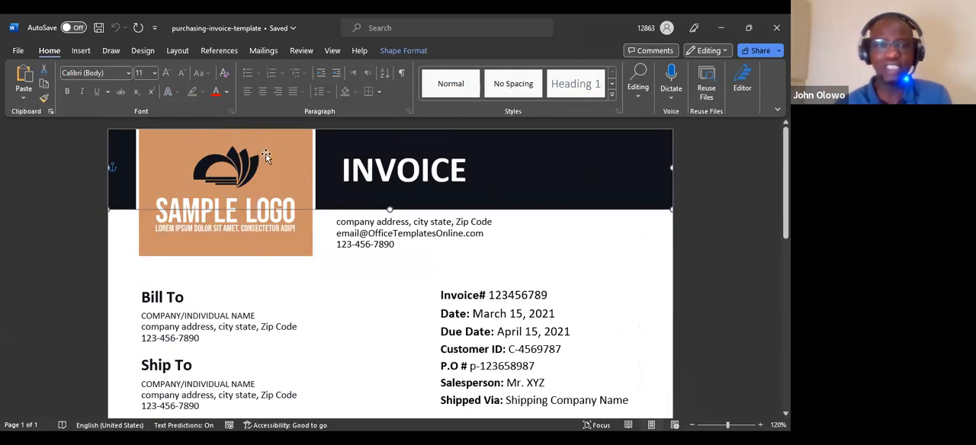
pyautogui.click(263, 233)
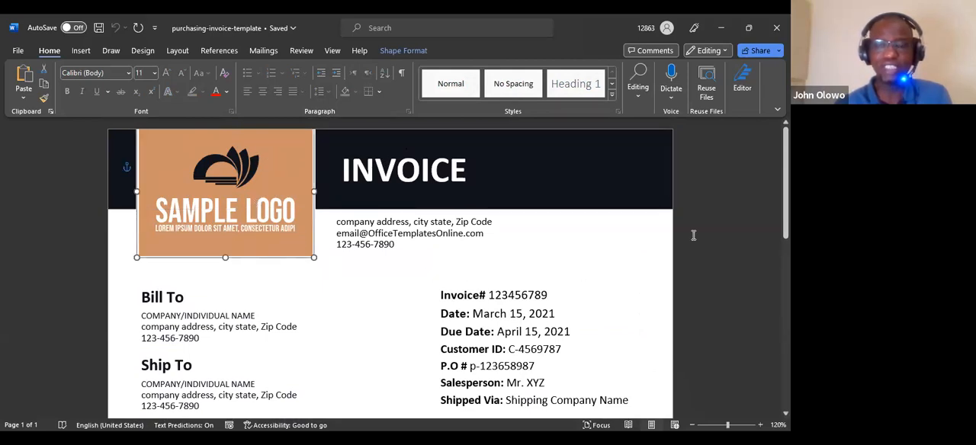
pyautogui.scroll(-2, 785, 220)
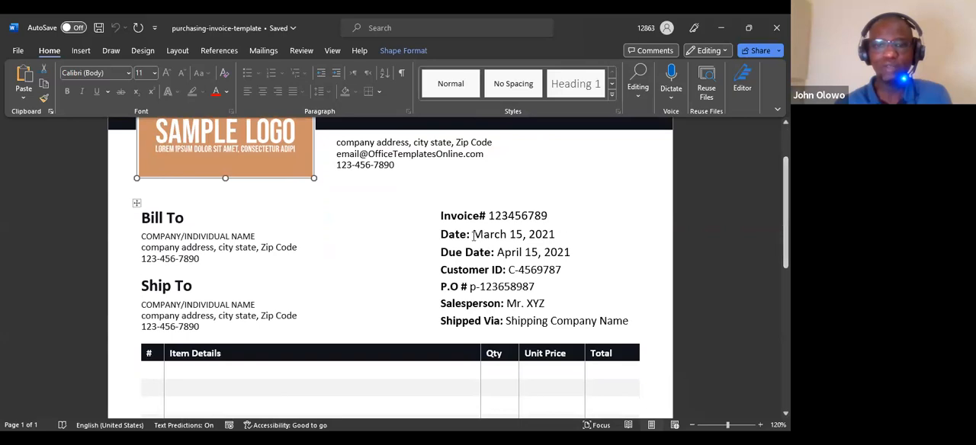
pyautogui.click(474, 236)
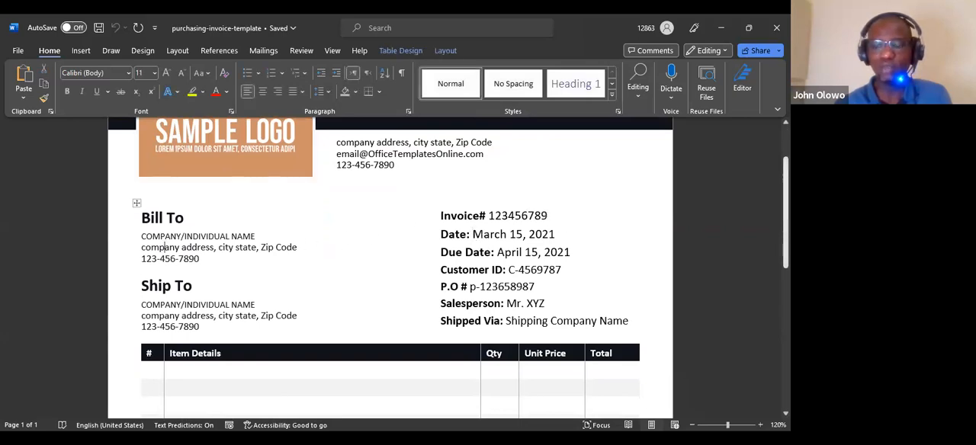
pyautogui.scroll(2, 785, 198)
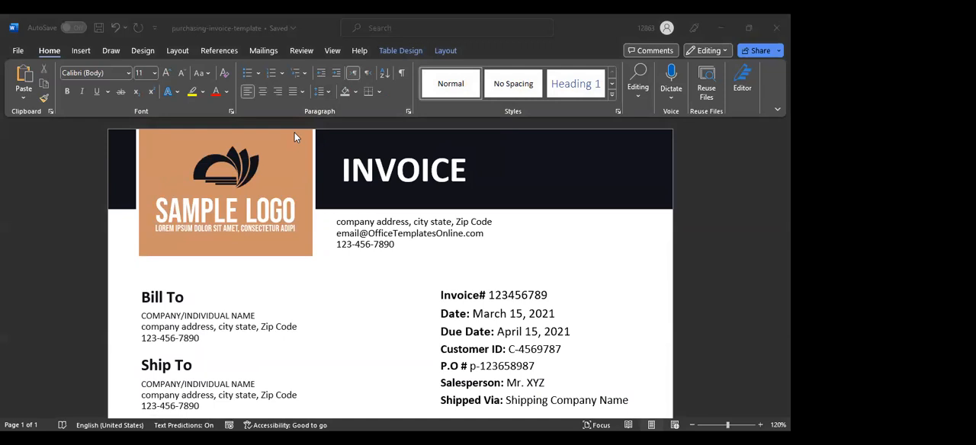
pyautogui.click(17, 53)
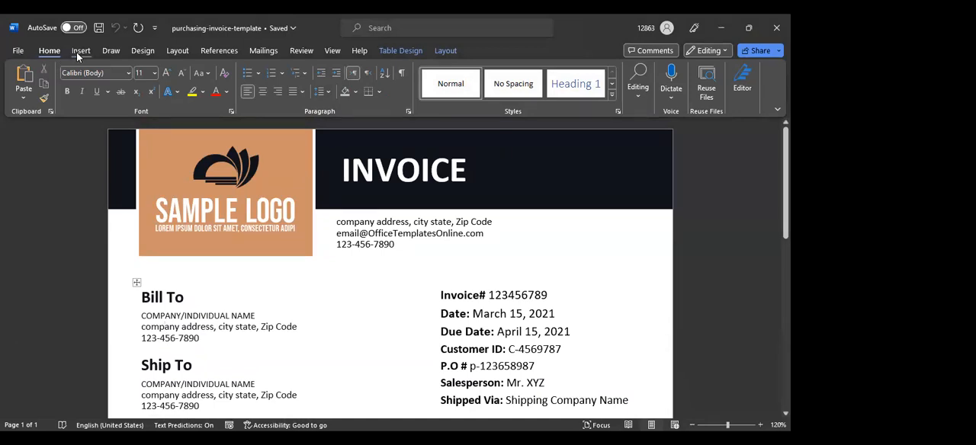
pyautogui.click(17, 52)
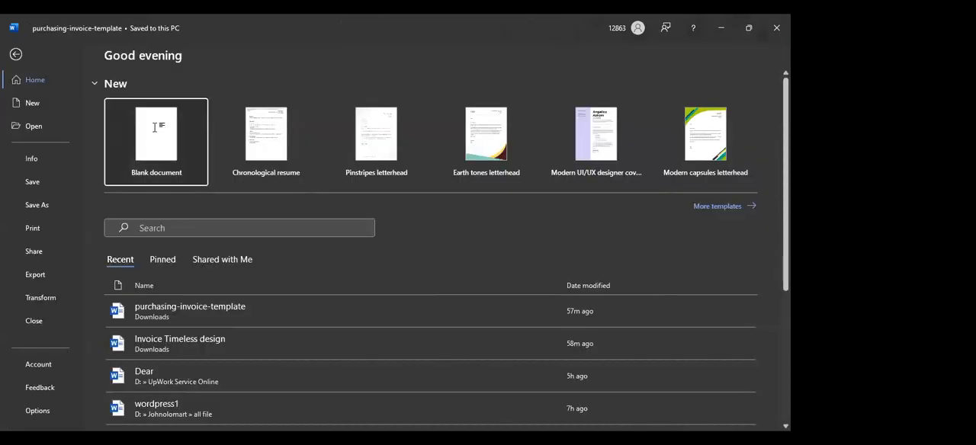
pyautogui.press('Escape')
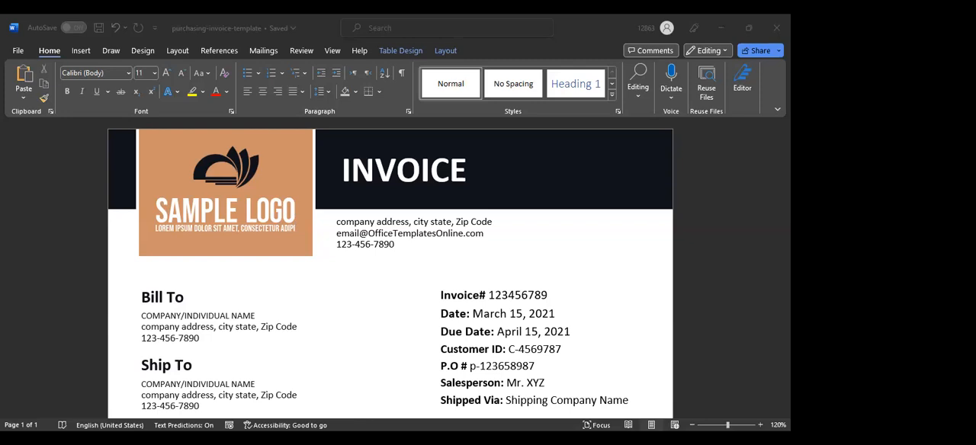
# - Switch to the Color Hunt website in Chrome and browse the newest color palettes for possible invoice color combinations
pyautogui.click(164, 327)
pyautogui.click(420, 234)
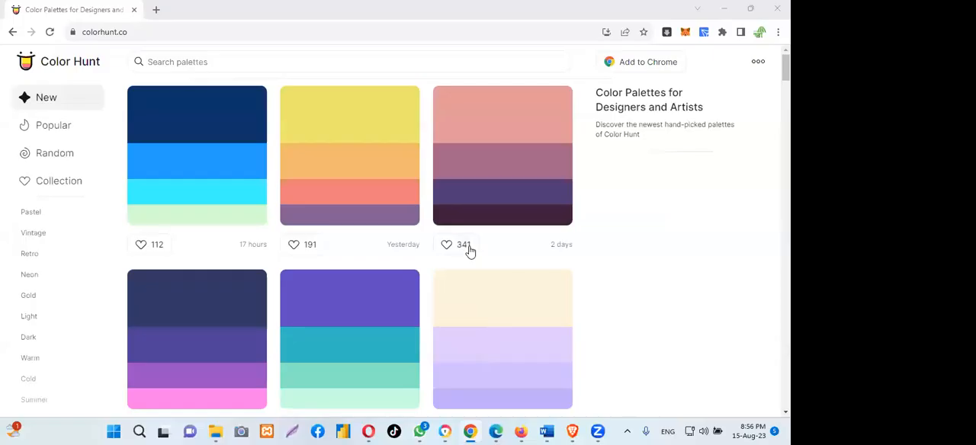
pyautogui.scroll(-1, 420, 206)
pyautogui.scroll(-1, 419, 205)
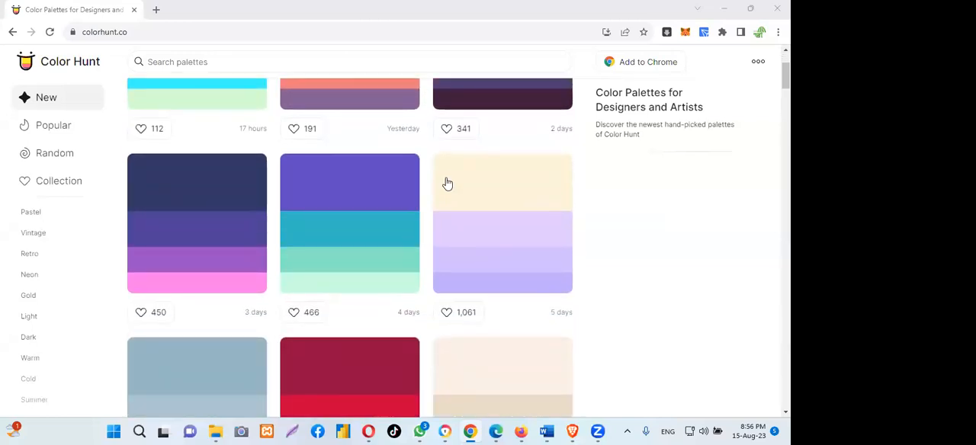
pyautogui.scroll(1, 448, 184)
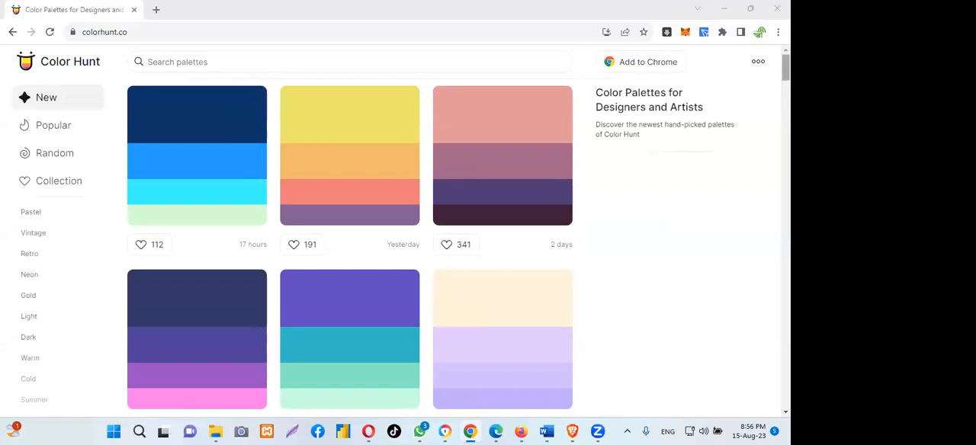
pyautogui.scroll(-1, 448, 183)
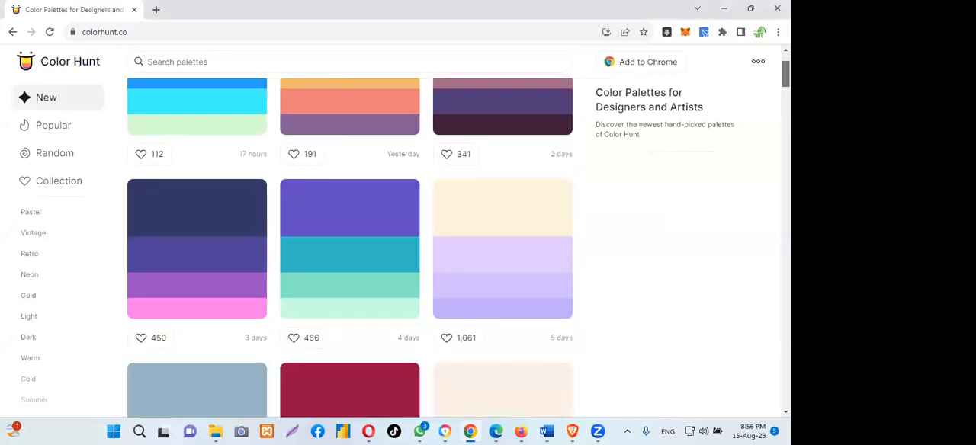
pyautogui.scroll(1, 349, 244)
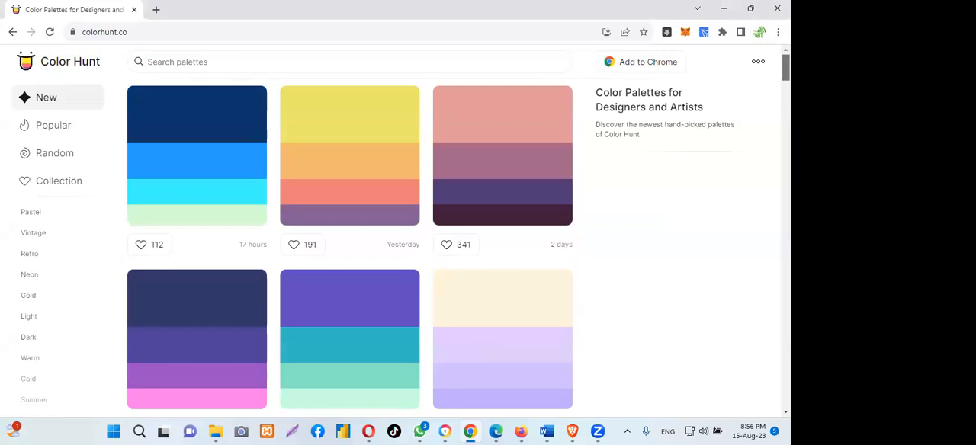
pyautogui.scroll(-2, 349, 244)
pyautogui.scroll(-1, 349, 244)
pyautogui.scroll(1, 173, 152)
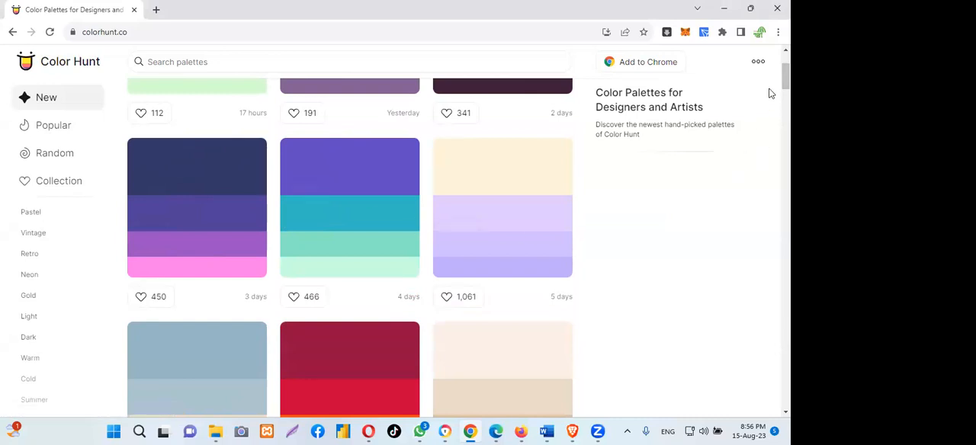
pyautogui.moveTo(786, 78)
pyautogui.mouseDown()
pyautogui.moveTo(786, 117)
pyautogui.moveTo(786, 93)
pyautogui.mouseUp()
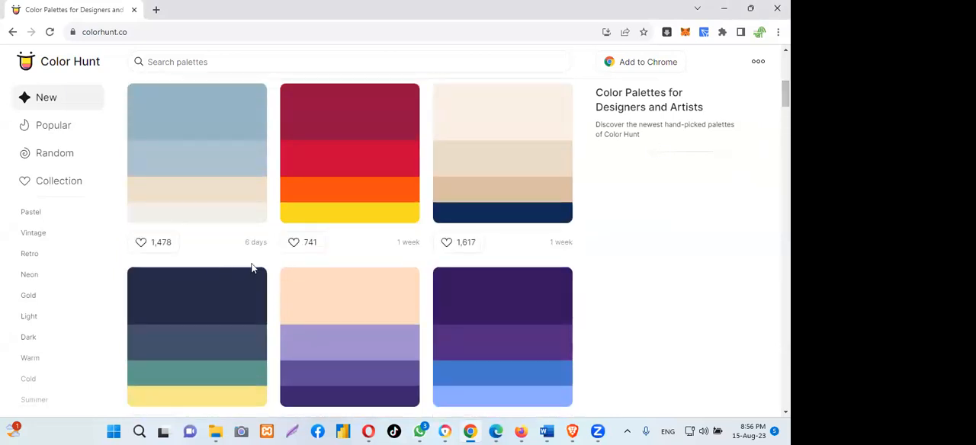
pyautogui.scroll(-1, 224, 286)
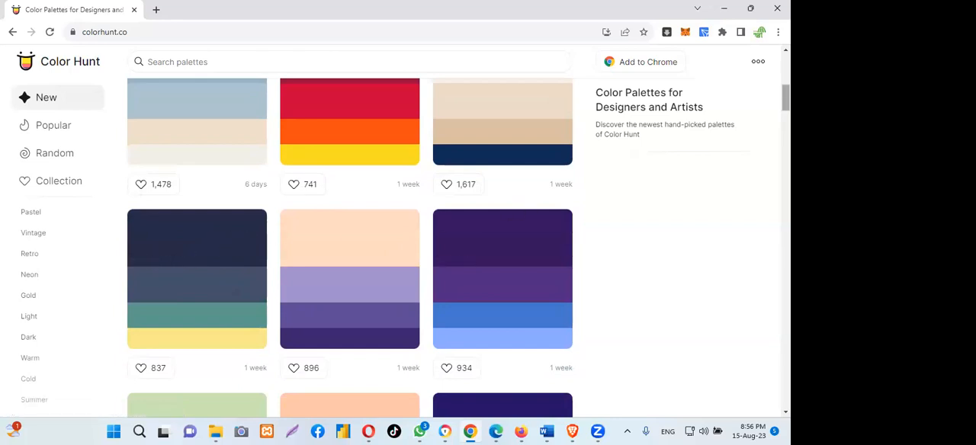
pyautogui.scroll(-1, 349, 252)
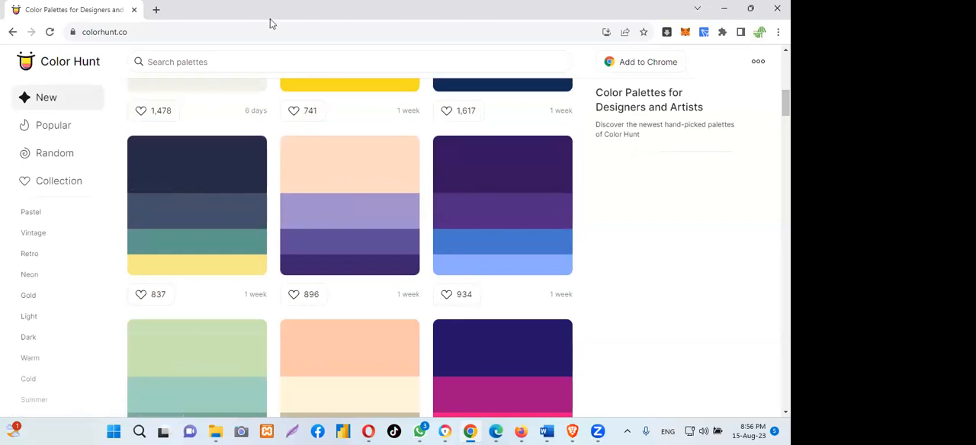
# - Switch to WhatsApp to check the unread messages in the open chat
pyautogui.click(424, 432)
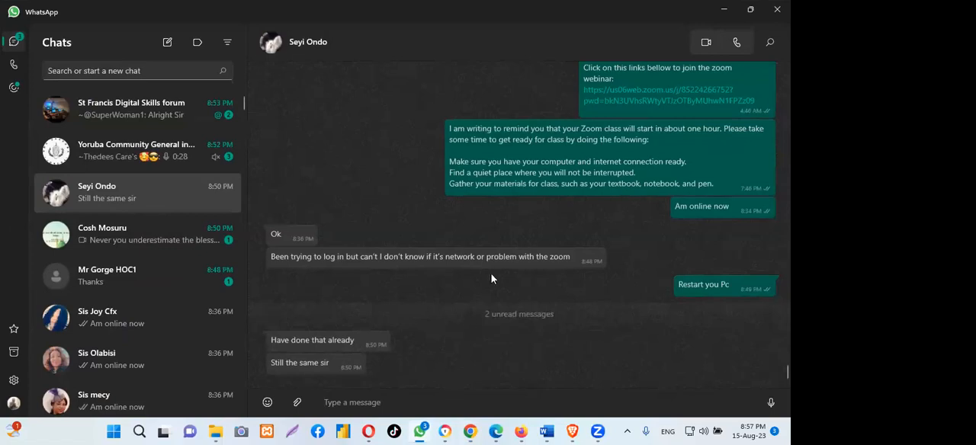
# - Minimize WhatsApp and switch to the blank Word document, Document7
pyautogui.click(723, 10)
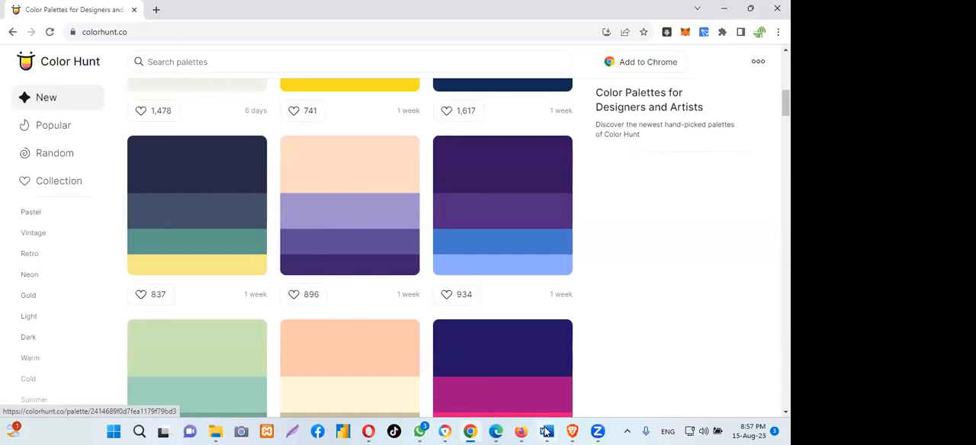
pyautogui.moveTo(546, 433)
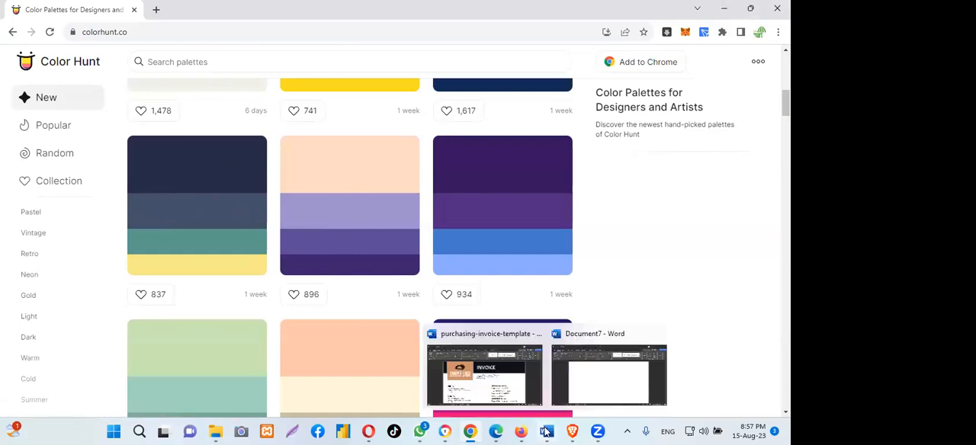
pyautogui.click(606, 381)
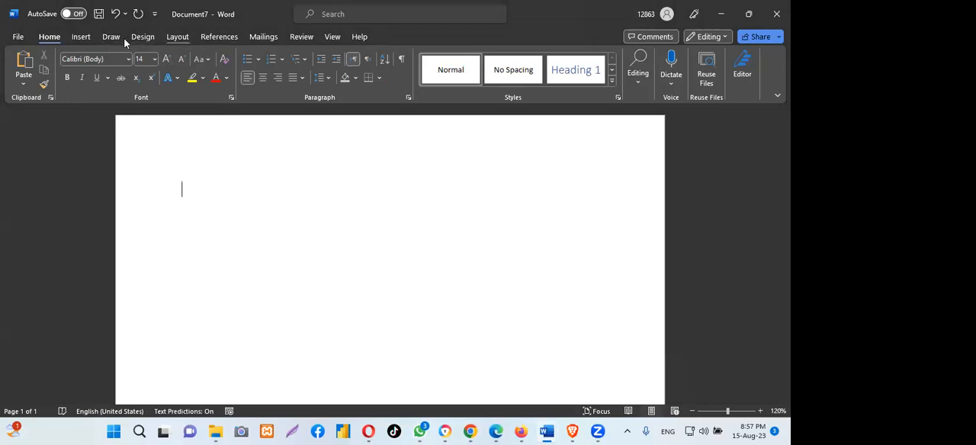
# - Draw a rectangle banner spanning the full page width near the top of the page, about 8.26" wide and 1.37" high
pyautogui.click(81, 38)
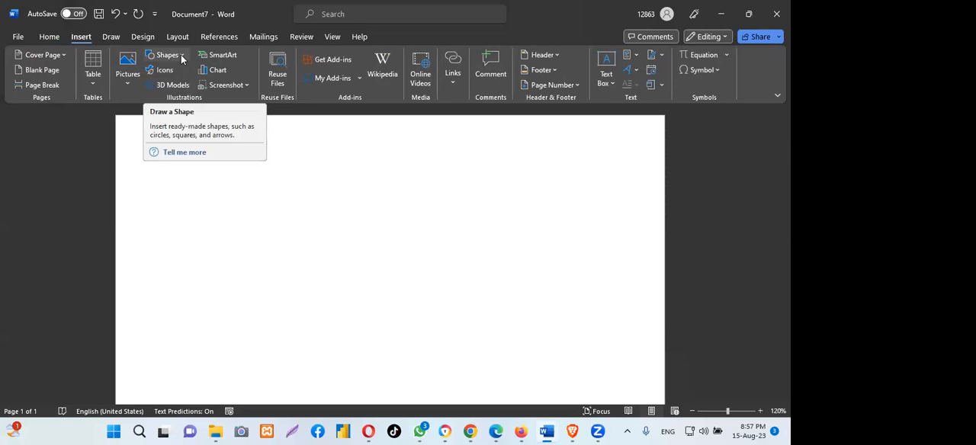
pyautogui.click(182, 58)
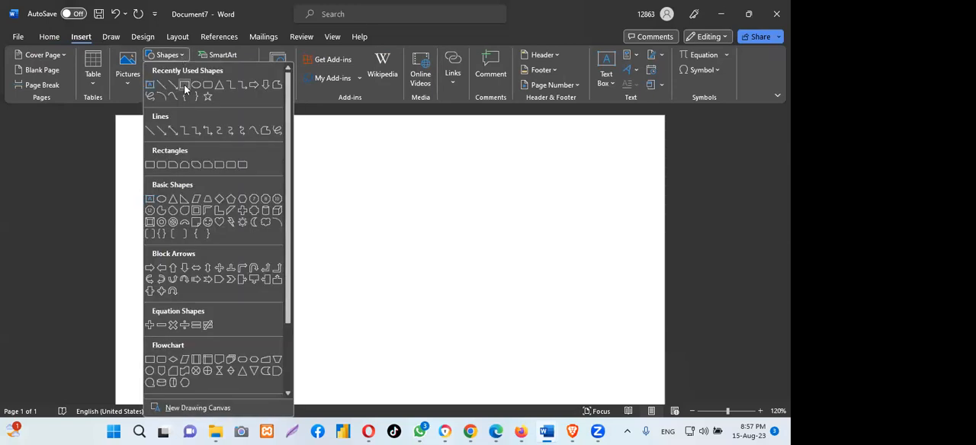
pyautogui.click(184, 86)
pyautogui.moveTo(126, 217); pyautogui.dragTo(119, 133)
pyautogui.moveTo(312, 119); pyautogui.dragTo(662, 131)
pyautogui.moveTo(269, 145); pyautogui.dragTo(254, 130)
pyautogui.moveTo(651, 160); pyautogui.dragTo(664, 160)
pyautogui.moveTo(352, 155); pyautogui.dragTo(353, 174)
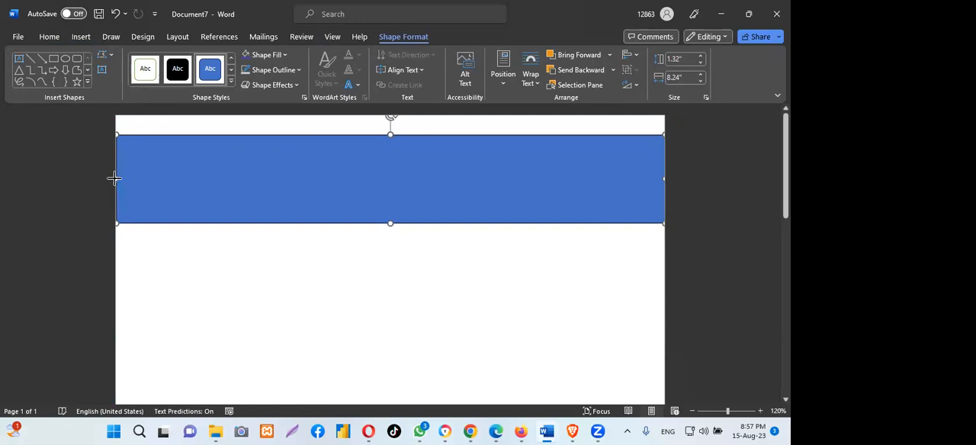
pyautogui.moveTo(358, 175); pyautogui.dragTo(359, 176)
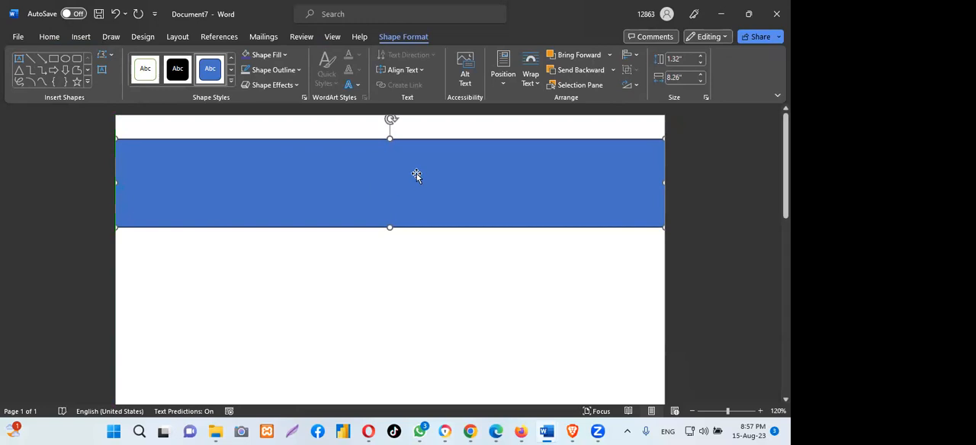
pyautogui.moveTo(388, 227); pyautogui.dragTo(389, 231)
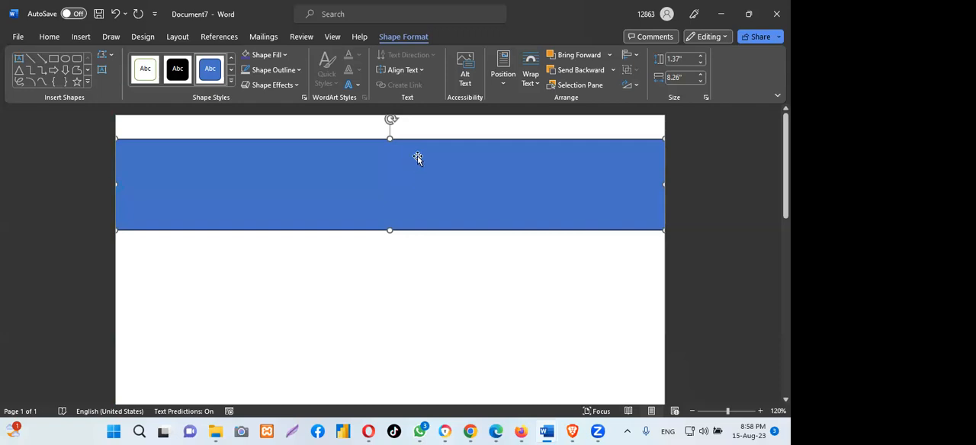
# - Copy the dark navy hex code 252B48 from the Color Hunt palette in Chrome and return to Document7 in Word
pyautogui.click(470, 431)
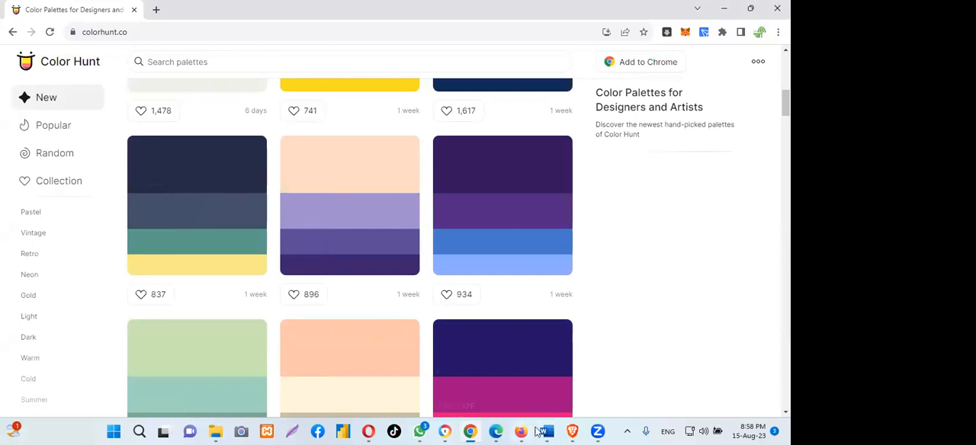
pyautogui.moveTo(544, 432)
pyautogui.click(594, 370)
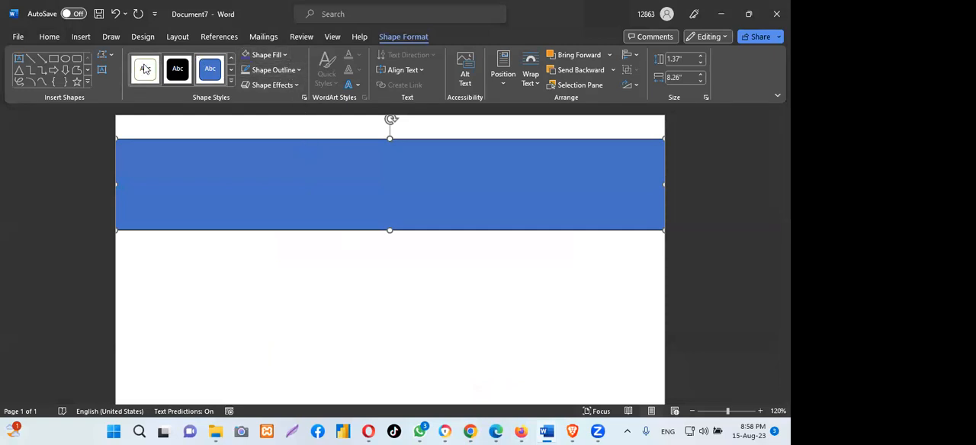
# - Try to replace the banner rectangle's fill with a custom hex color
pyautogui.click(285, 56)
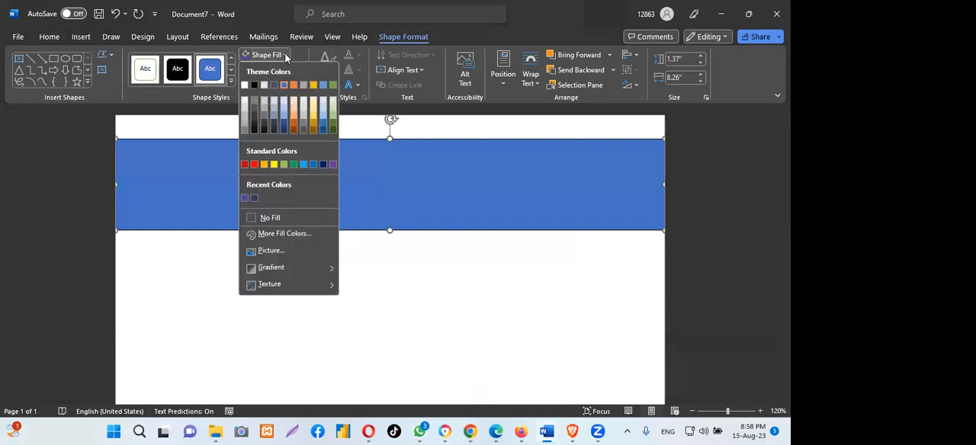
pyautogui.click(284, 235)
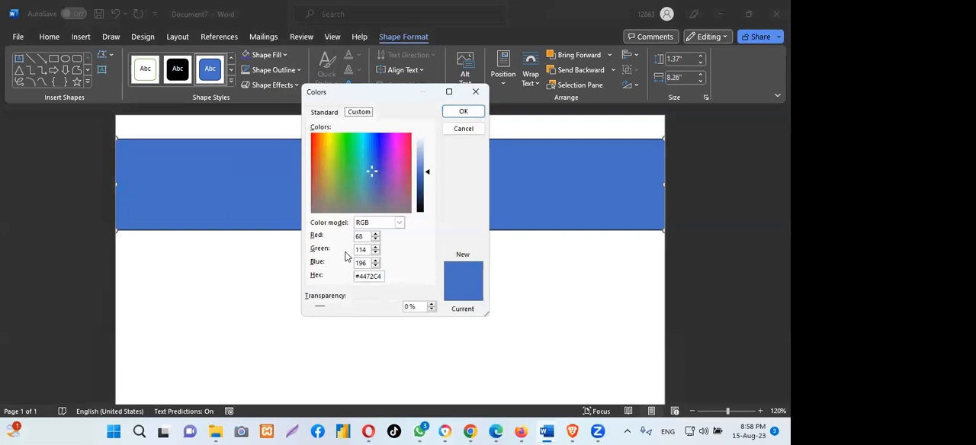
pyautogui.moveTo(381, 277); pyautogui.dragTo(336, 278)
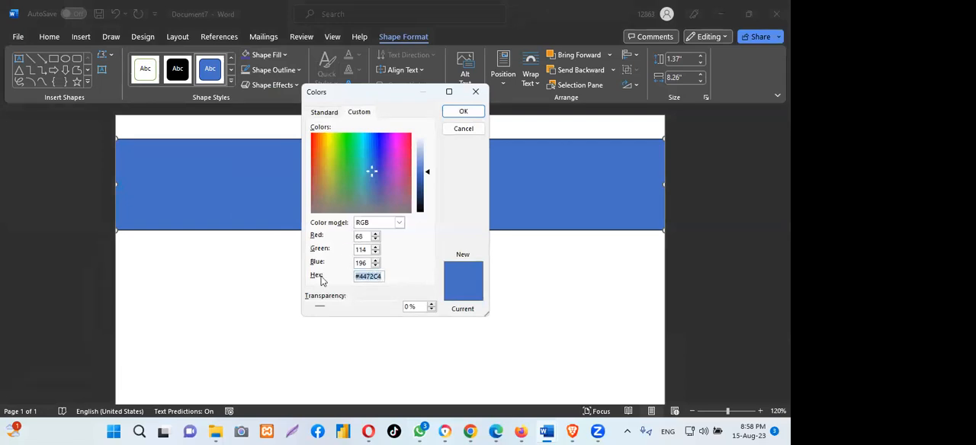
pyautogui.press('BackSpace')
pyautogui.rightClick(372, 277)
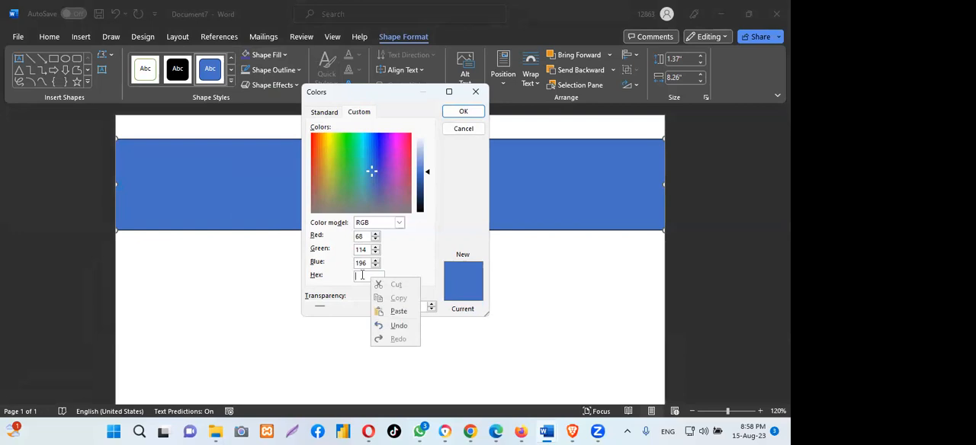
pyautogui.click(307, 87)
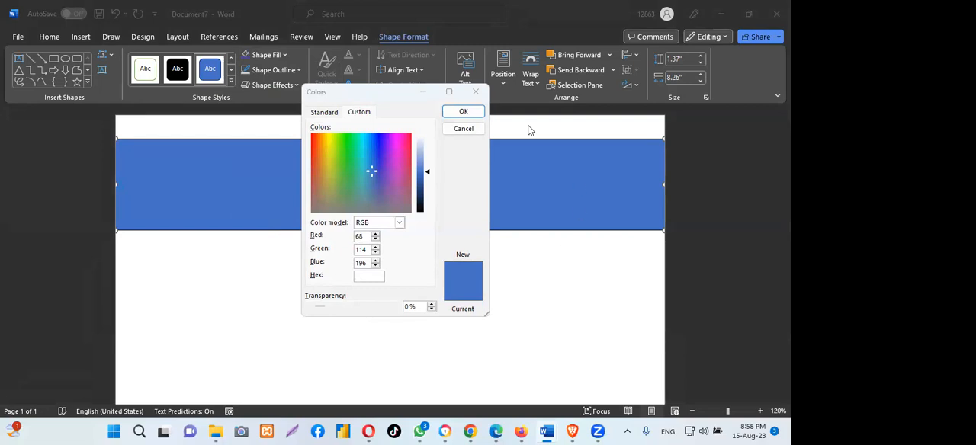
pyautogui.click(463, 112)
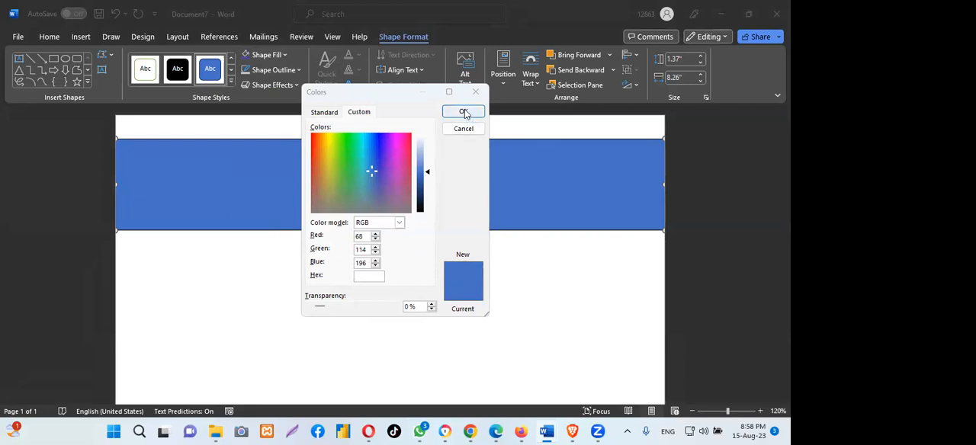
pyautogui.click(401, 243)
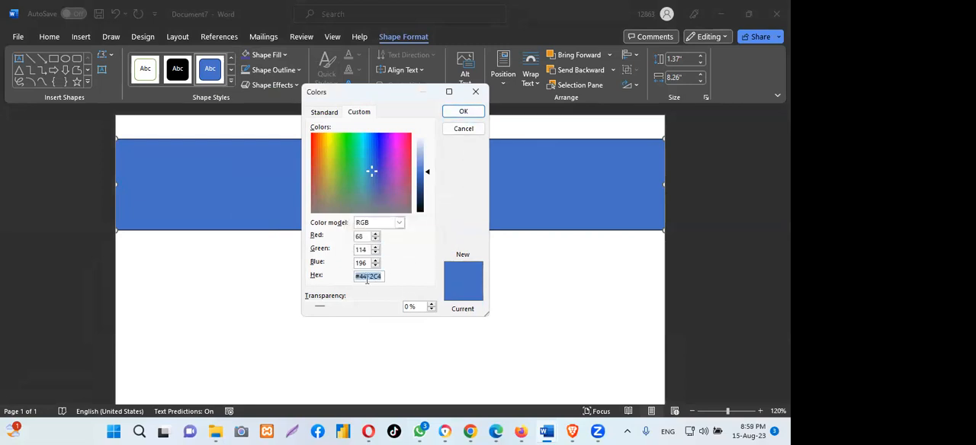
pyautogui.click(463, 112)
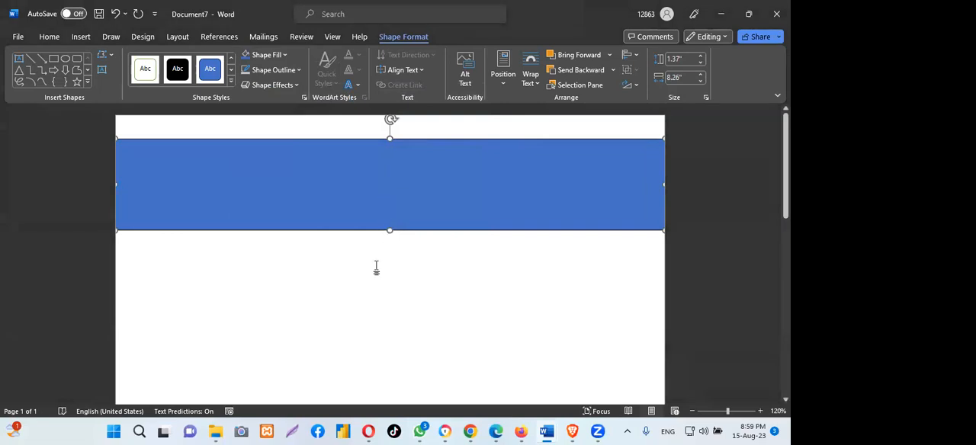
# - Fill the banner rectangle with the custom dark navy color #252B48
pyautogui.click(285, 55)
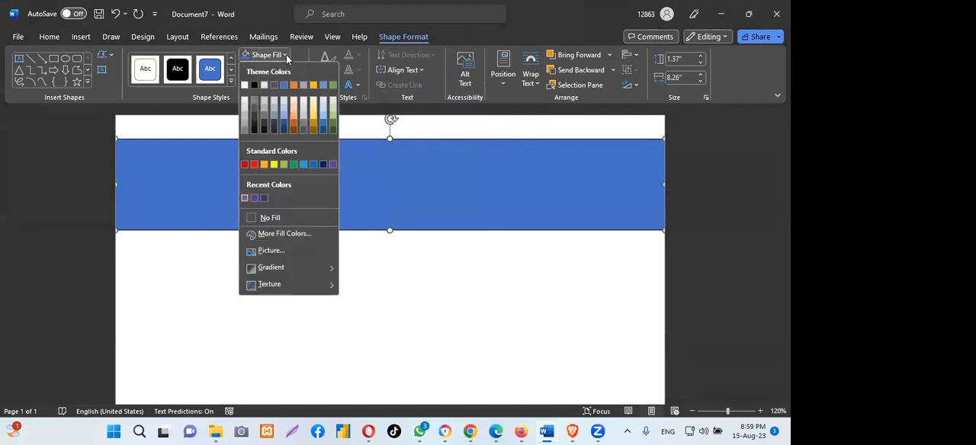
pyautogui.click(282, 233)
pyautogui.moveTo(356, 276); pyautogui.dragTo(397, 276)
pyautogui.press('BackSpace')
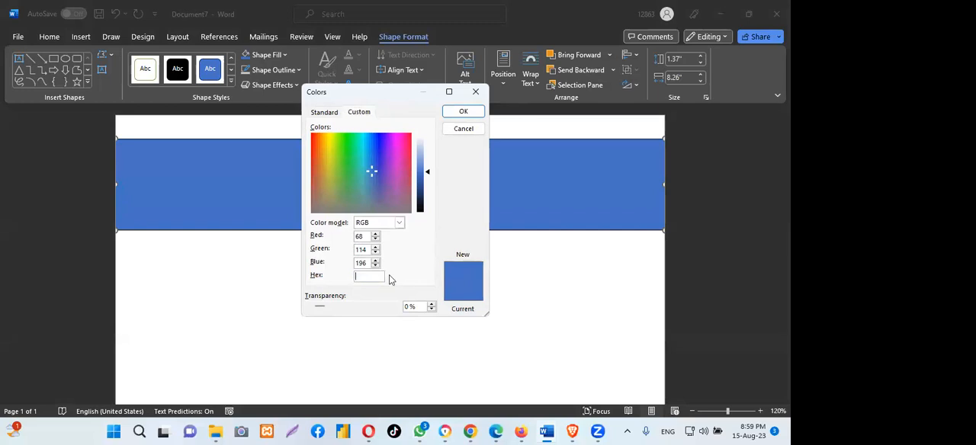
pyautogui.rightClick(365, 275)
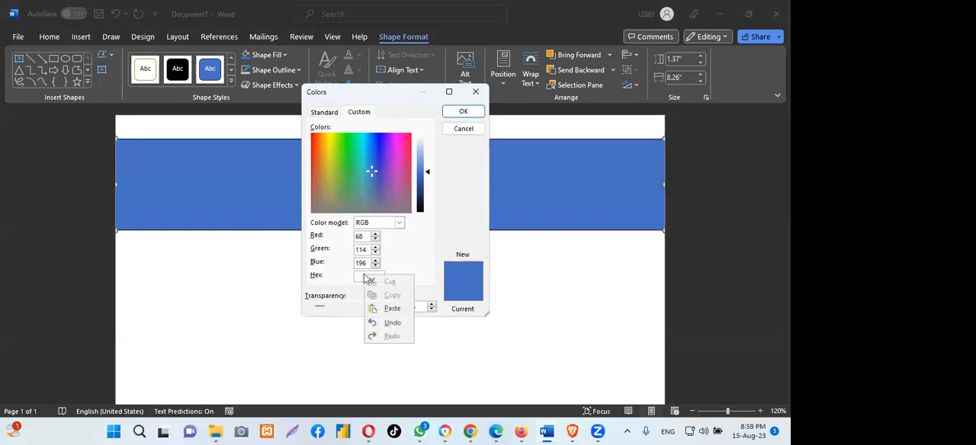
pyautogui.click(394, 308)
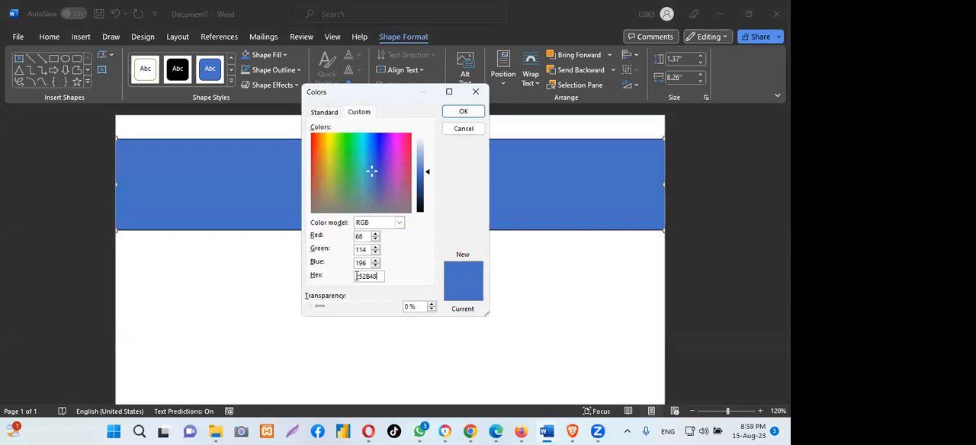
pyautogui.click(356, 276)
pyautogui.write('#')
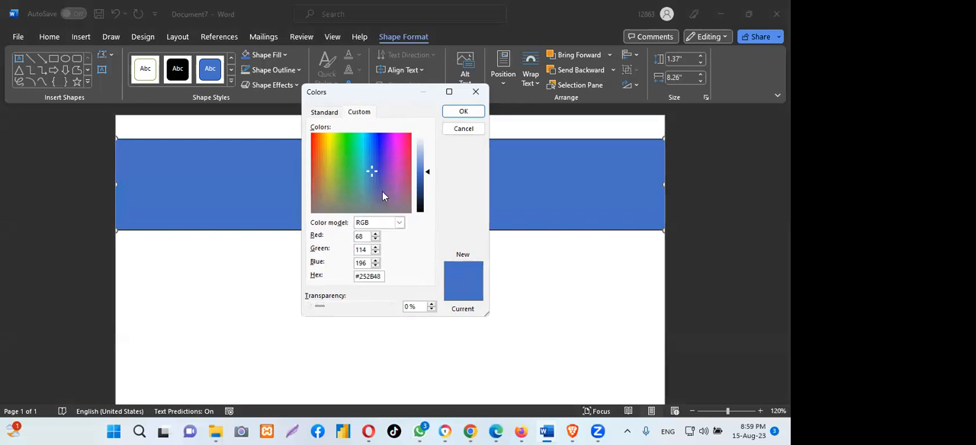
pyautogui.click(462, 112)
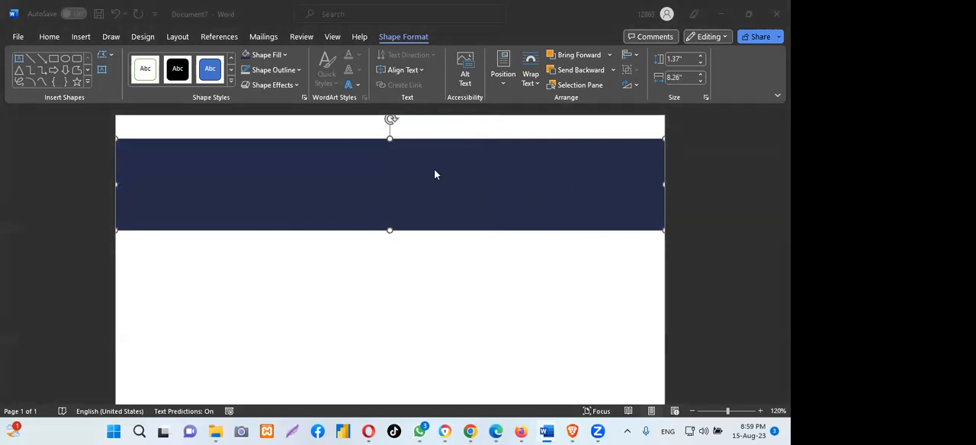
# - Widen the navy banner to about 8.28" so it reaches both page edges, and move it slightly upward
pyautogui.moveTo(662, 190); pyautogui.dragTo(665, 189)
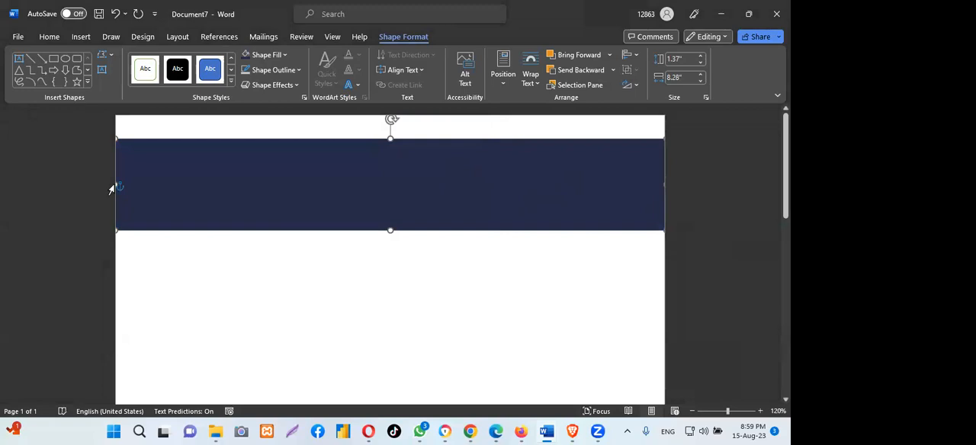
pyautogui.click(413, 189)
pyautogui.click(413, 189)
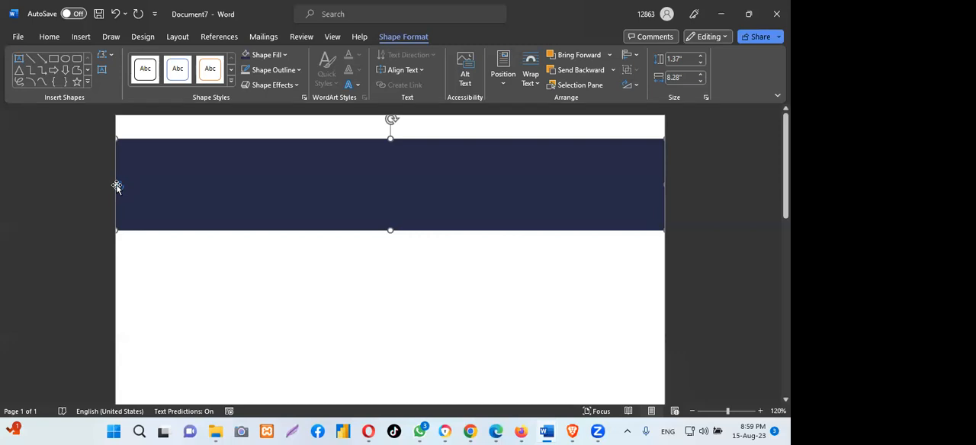
pyautogui.moveTo(297, 182); pyautogui.dragTo(297, 179)
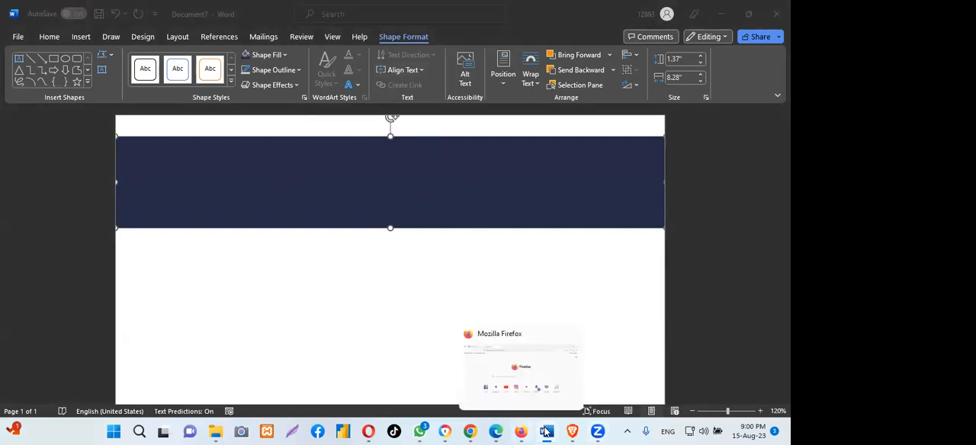
# - Check the header banner and logo block in the purchasing-invoice-template document, and return to Document7
pyautogui.moveTo(546, 432)
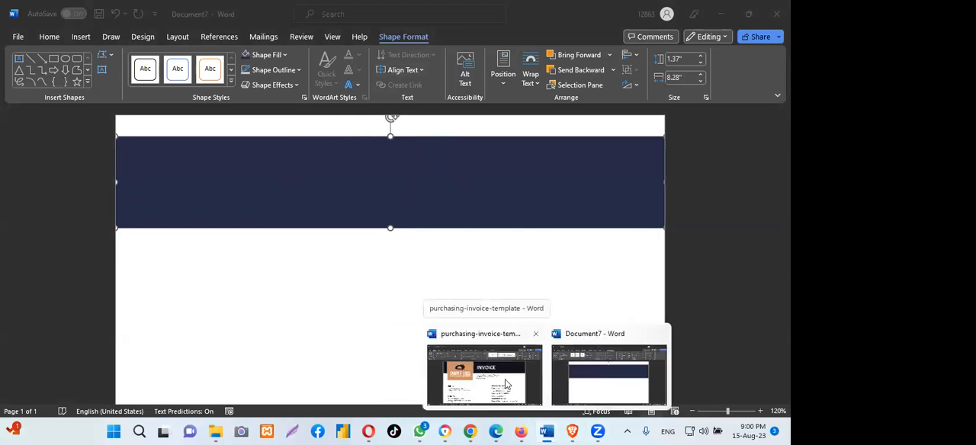
pyautogui.click(511, 385)
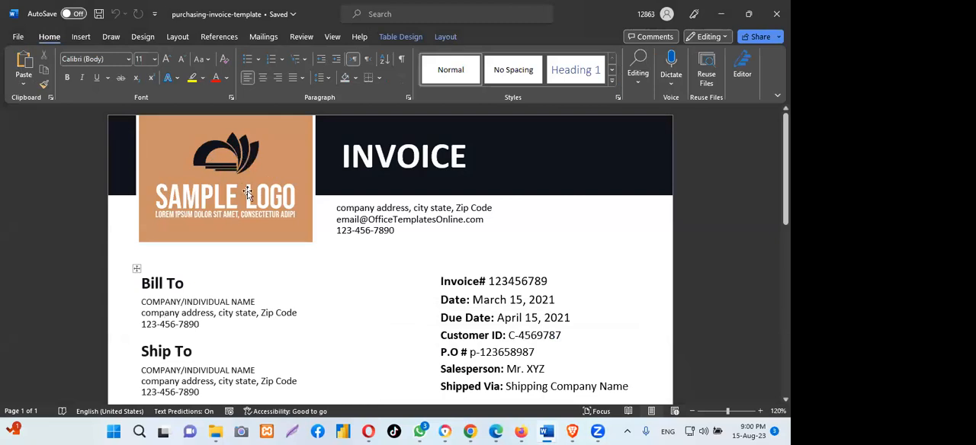
pyautogui.moveTo(550, 432)
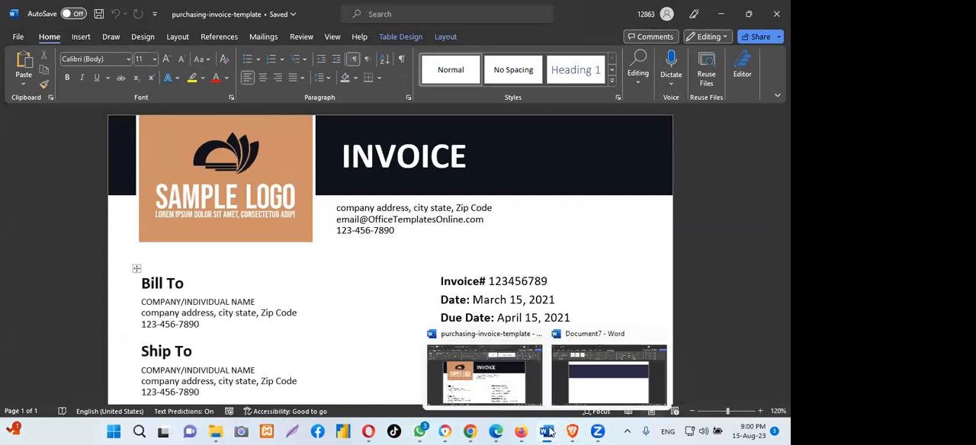
pyautogui.click(593, 380)
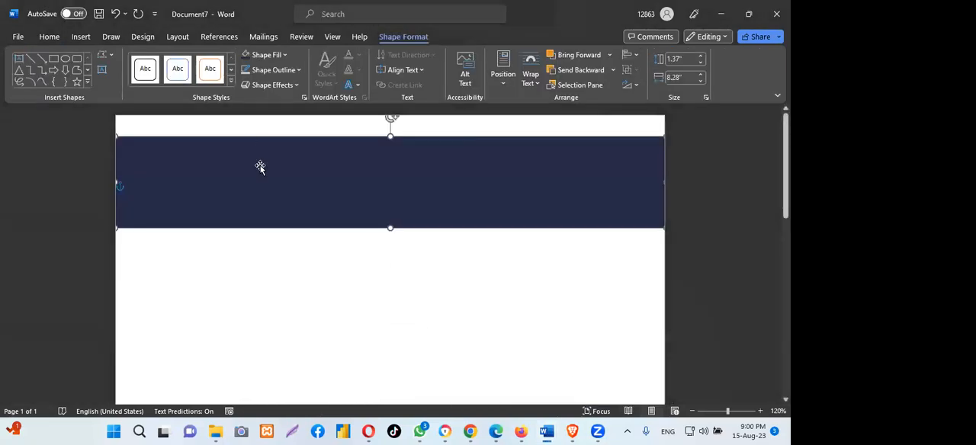
# - Draw a rectangle about 2.3" wide and 2.06" high for the logo block and place it over the banner's left part, extending below it
pyautogui.click(82, 38)
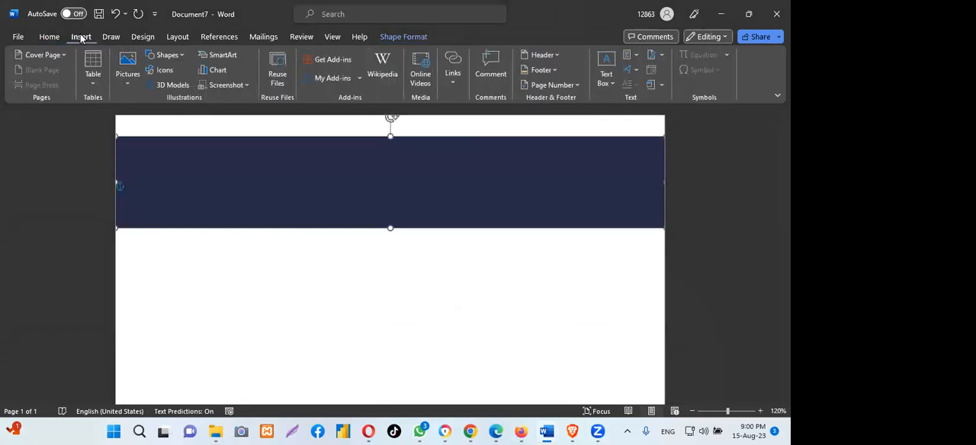
pyautogui.click(176, 56)
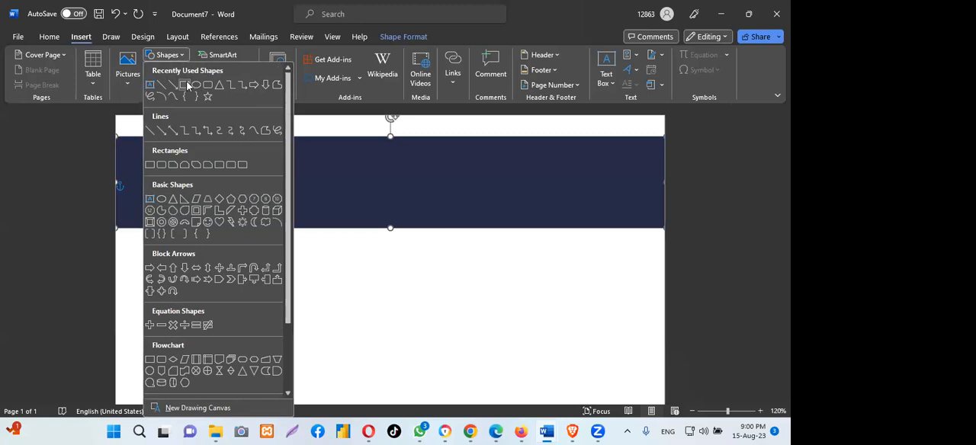
pyautogui.click(187, 85)
pyautogui.moveTo(178, 303)
pyautogui.mouseDown()
pyautogui.moveTo(186, 248)
pyautogui.moveTo(305, 240)
pyautogui.moveTo(315, 166)
pyautogui.moveTo(333, 166)
pyautogui.mouseUp()
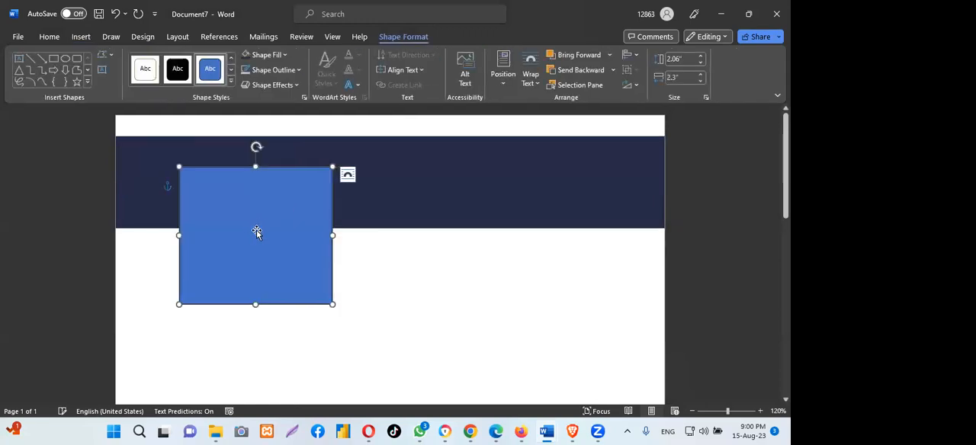
pyautogui.moveTo(257, 233); pyautogui.dragTo(240, 197)
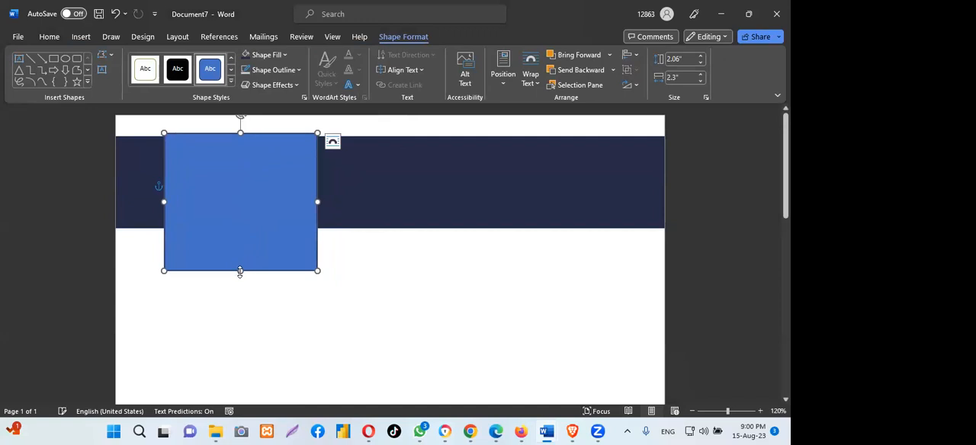
# - Resize the logo block rectangle to about 1.9" high and 2.51" wide, aligning its upper edge with the navy banner's upper edge
pyautogui.moveTo(241, 273); pyautogui.dragTo(240, 261)
pyautogui.moveTo(242, 153); pyautogui.dragTo(243, 155)
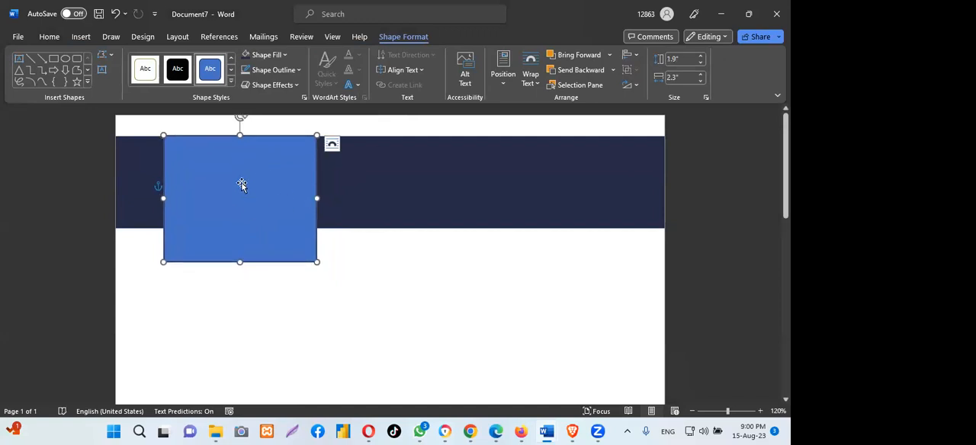
pyautogui.moveTo(241, 184); pyautogui.dragTo(242, 183)
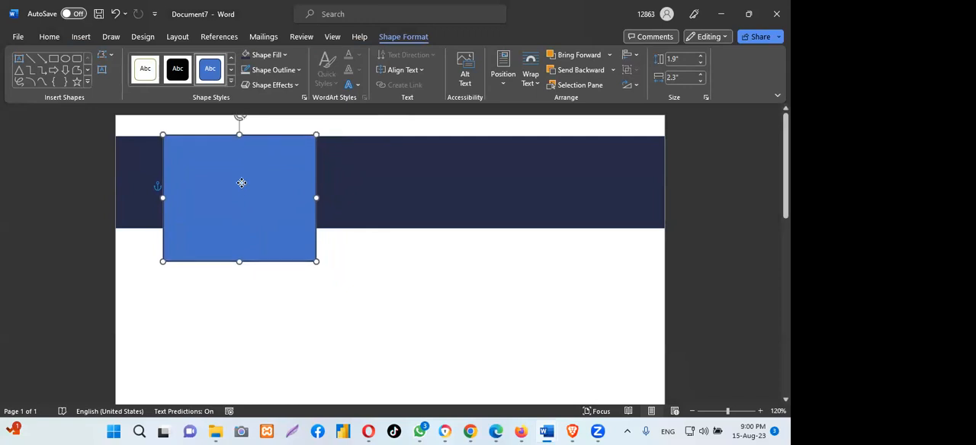
pyautogui.moveTo(316, 198); pyautogui.dragTo(311, 198)
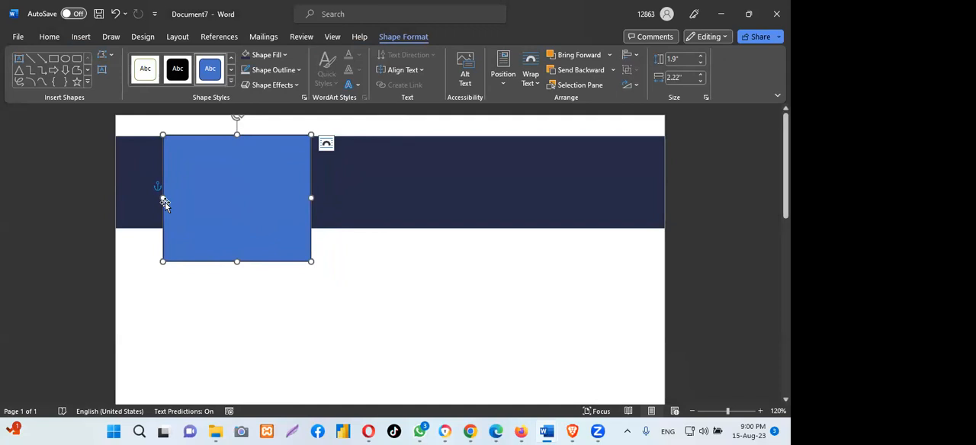
pyautogui.moveTo(163, 199); pyautogui.dragTo(143, 198)
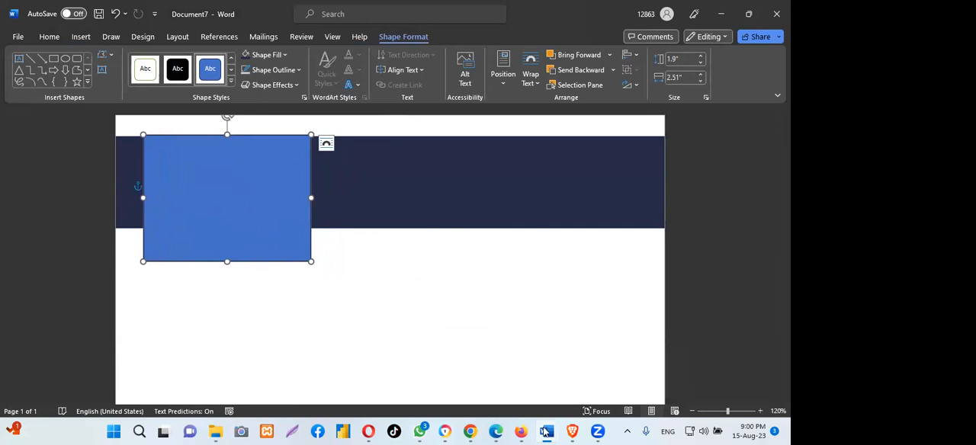
# - Switch to Color Hunt in Chrome, copy the second color of the navy, slate, green and yellow palette, and return to Document7 in Word
pyautogui.moveTo(421, 433)
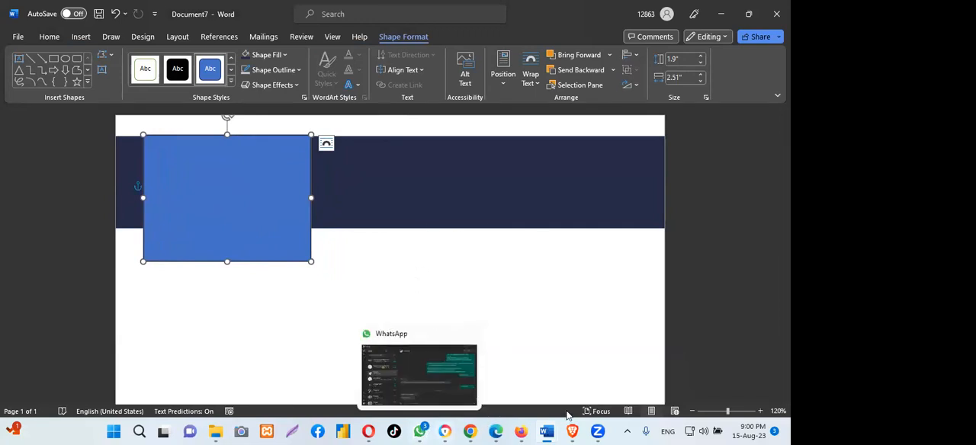
pyautogui.moveTo(470, 433)
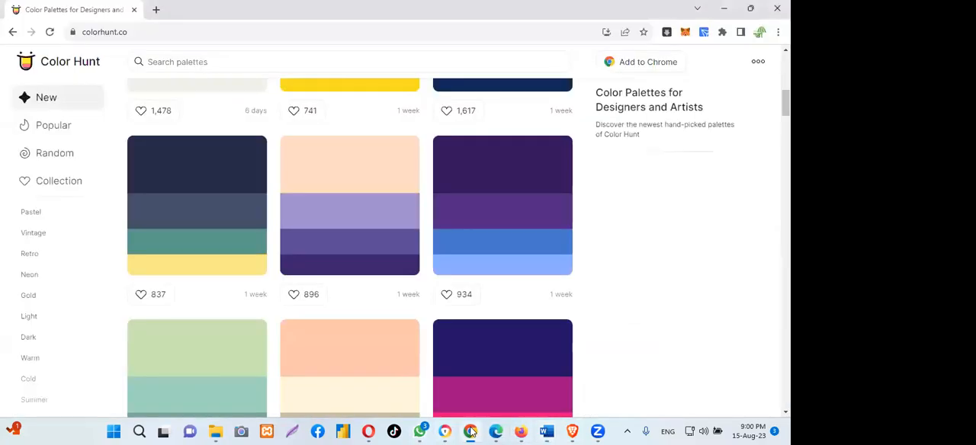
pyautogui.moveTo(175, 213)
pyautogui.click(162, 225)
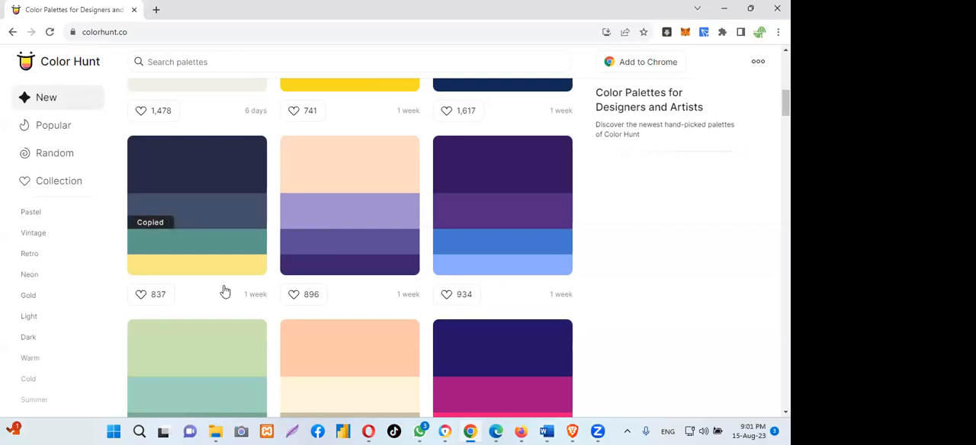
pyautogui.moveTo(547, 432)
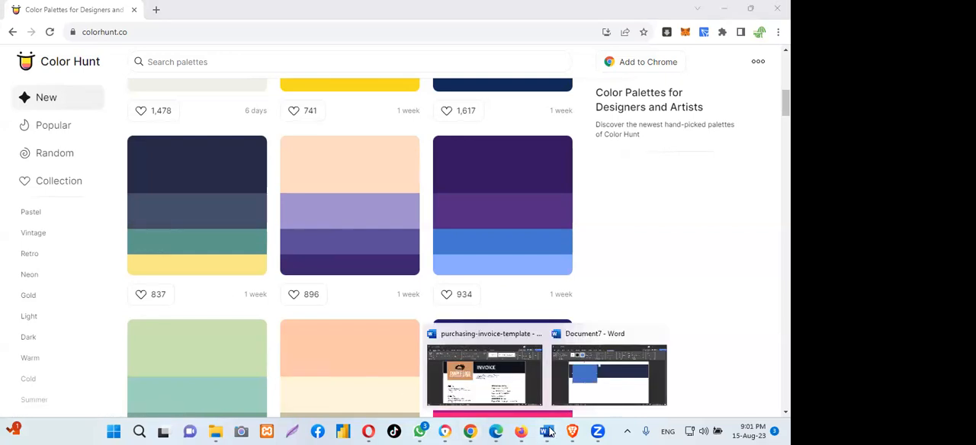
pyautogui.click(599, 397)
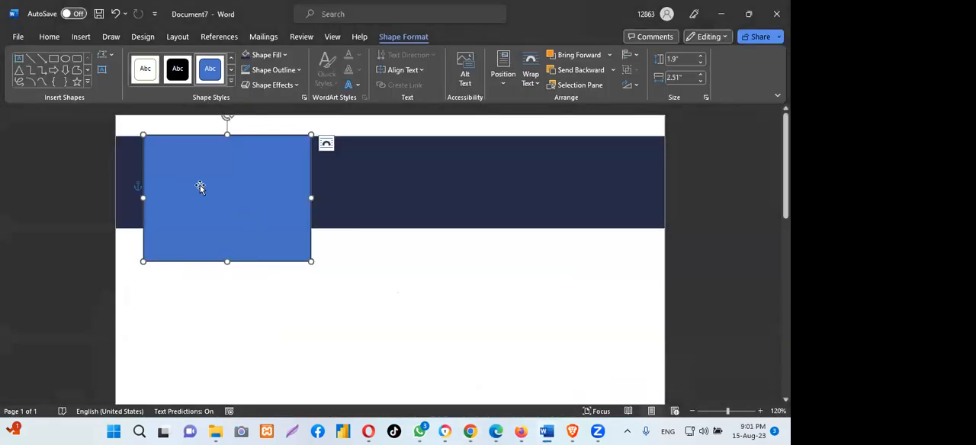
# - Fill the logo block rectangle with the copied custom slate color #445069
pyautogui.click(286, 59)
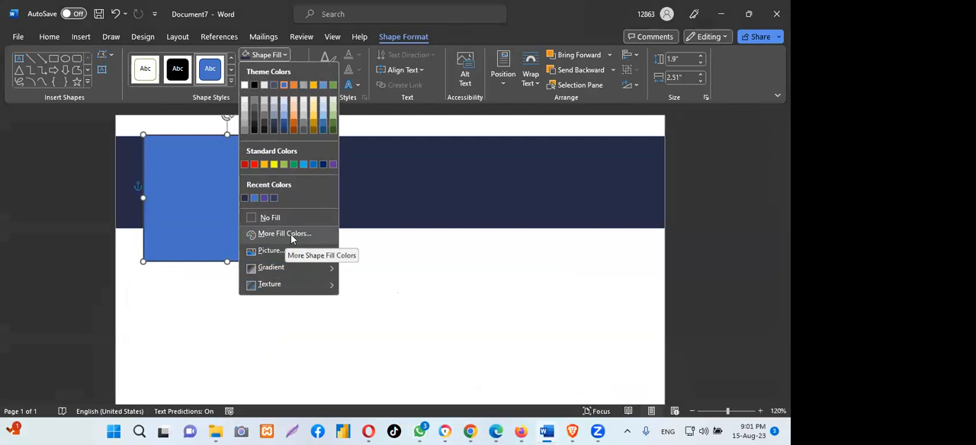
pyautogui.click(277, 233)
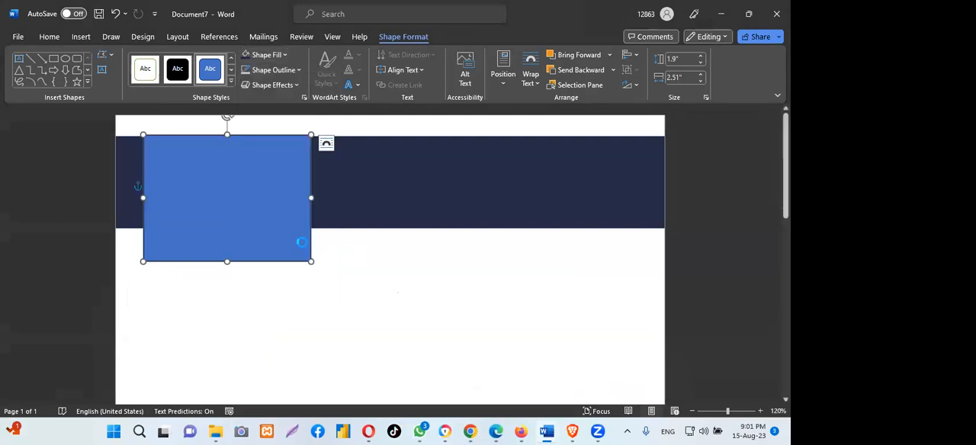
pyautogui.moveTo(357, 275); pyautogui.dragTo(381, 276)
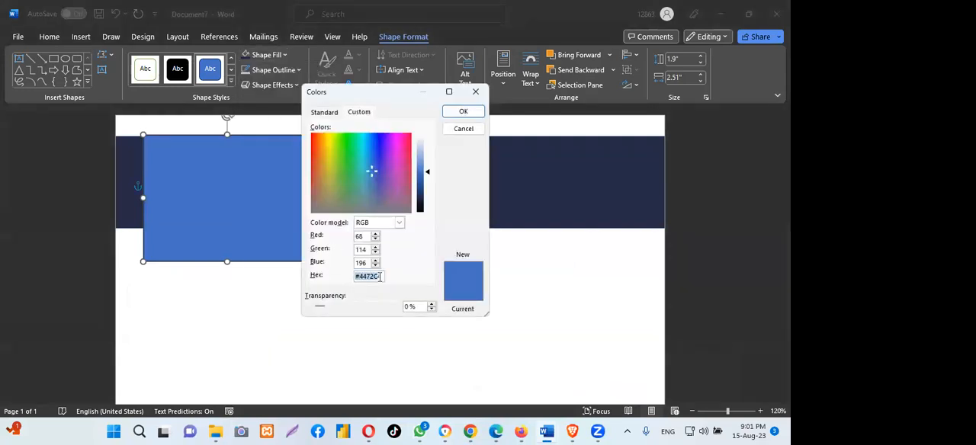
pyautogui.press('BackSpace')
pyautogui.hotkey('ctrl', 'v')
pyautogui.click(356, 275)
pyautogui.click(463, 111)
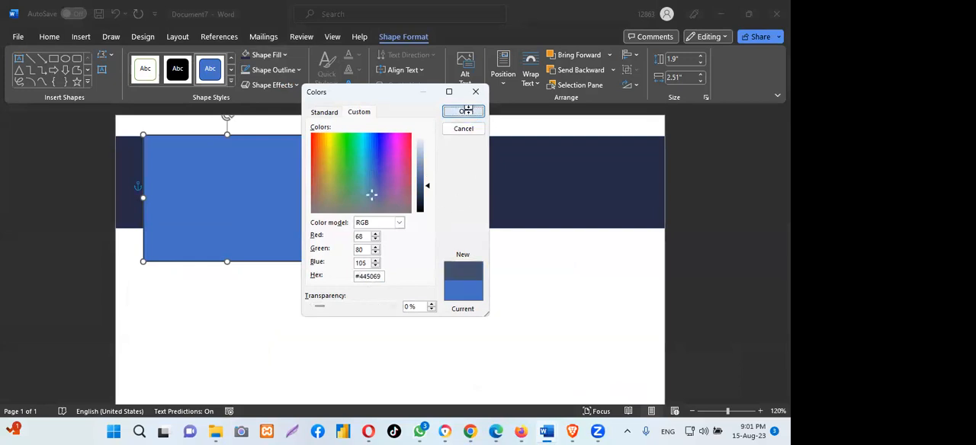
pyautogui.click(435, 373)
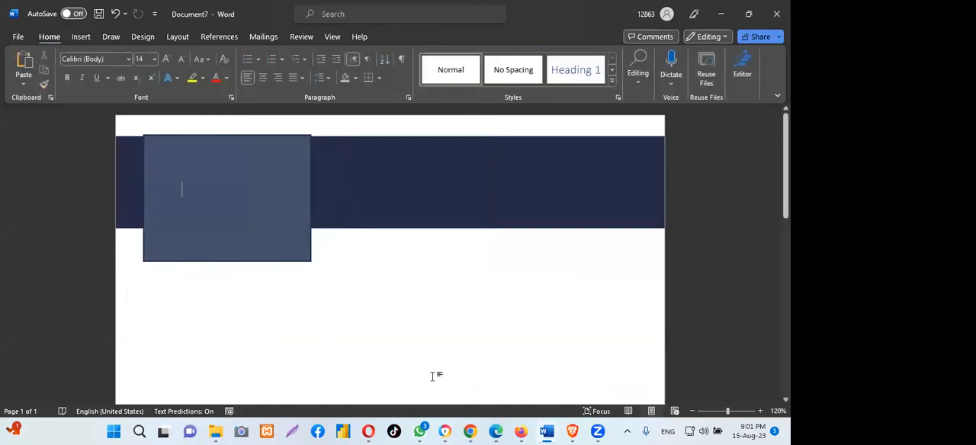
pyautogui.click(251, 180)
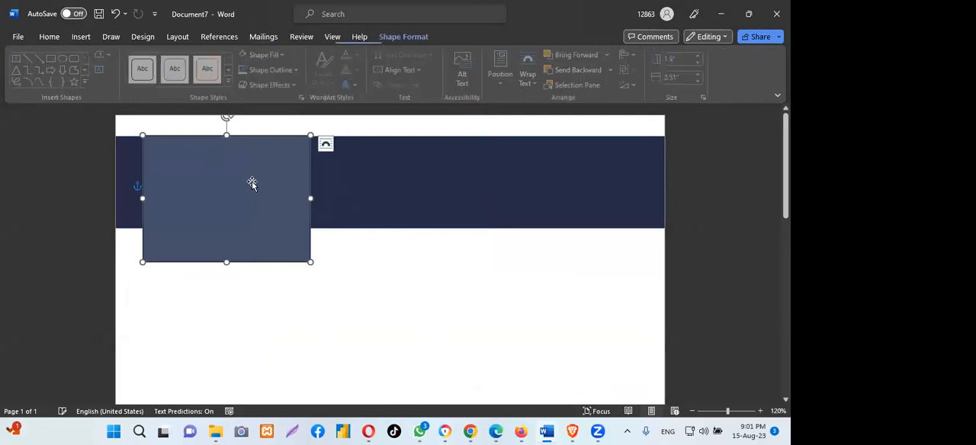
pyautogui.click(427, 323)
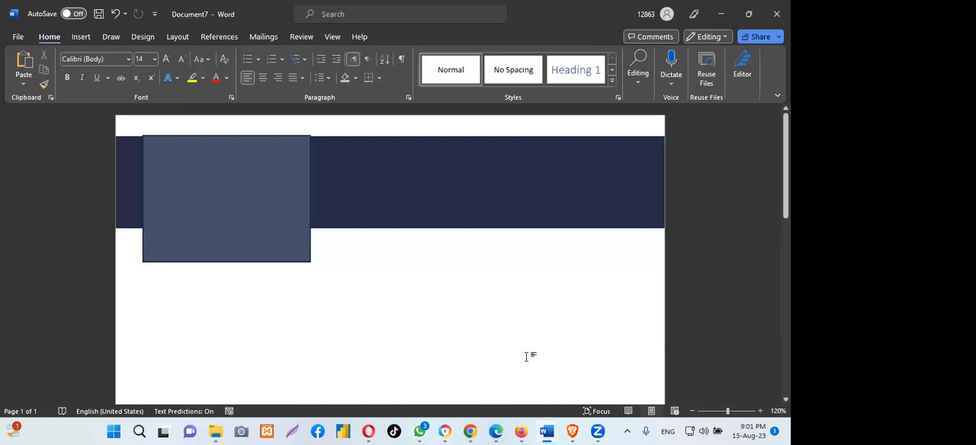
# - Check the logo block and its text in the purchasing-invoice-template document, and return to Document7
pyautogui.moveTo(470, 431)
pyautogui.moveTo(546, 431)
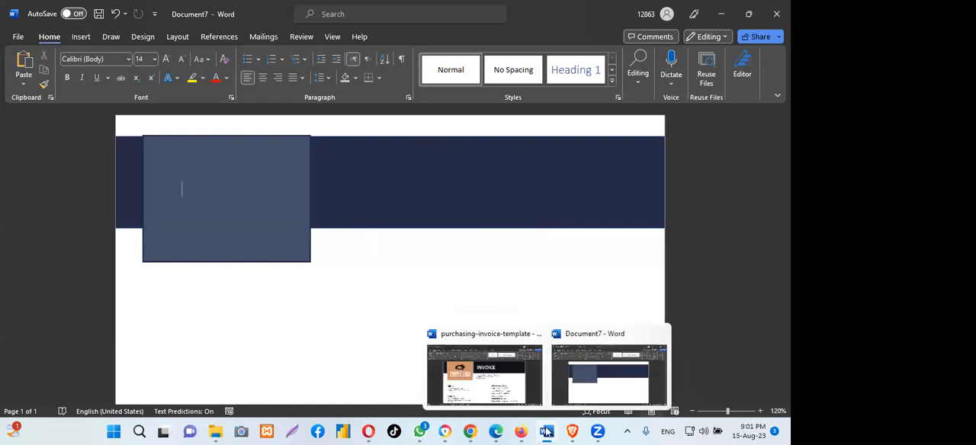
pyautogui.click(497, 375)
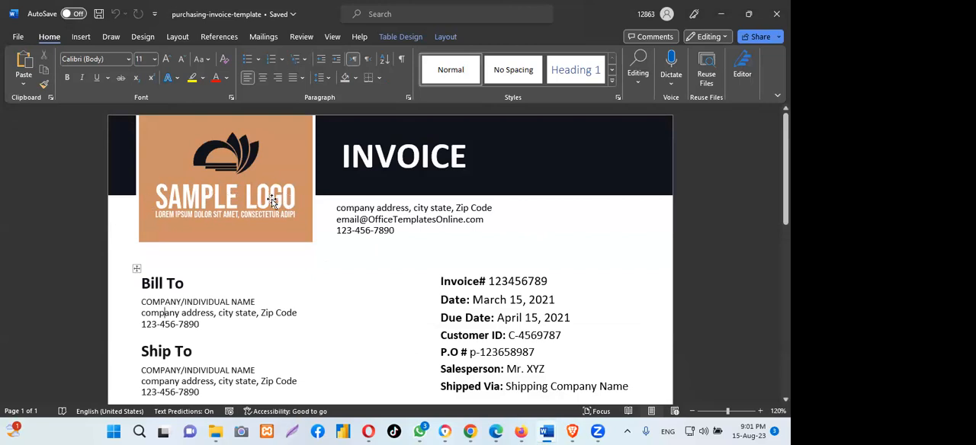
pyautogui.moveTo(546, 432)
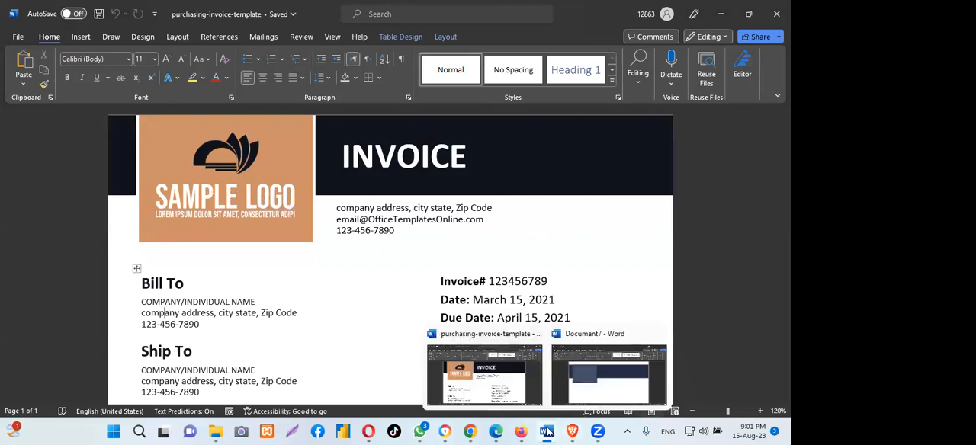
pyautogui.click(589, 396)
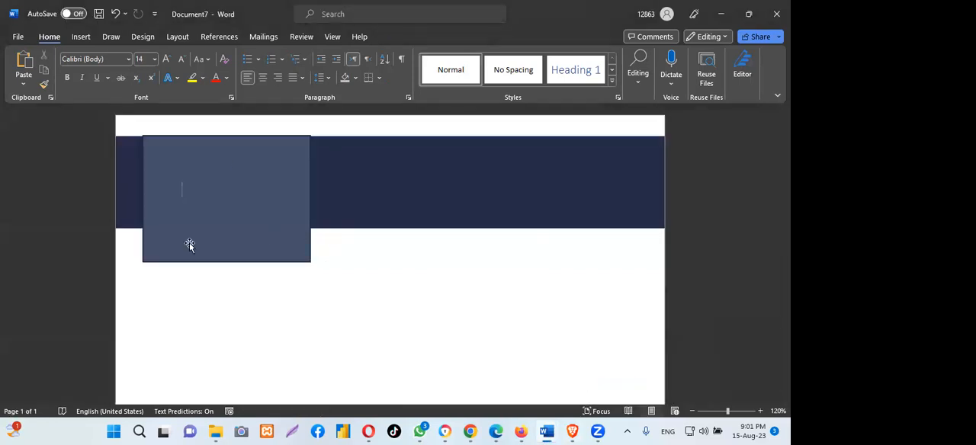
# - Insert a Simple Text Box and move it just below the navy banner, beside the logo block
pyautogui.click(80, 36)
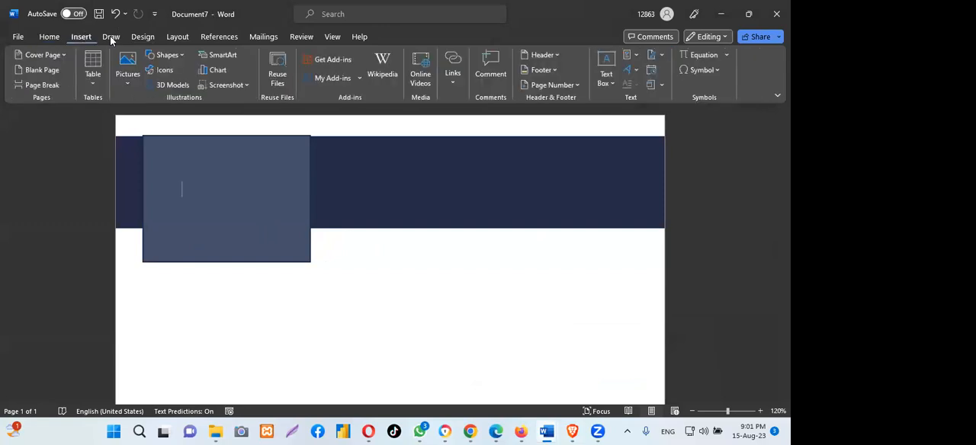
pyautogui.click(606, 62)
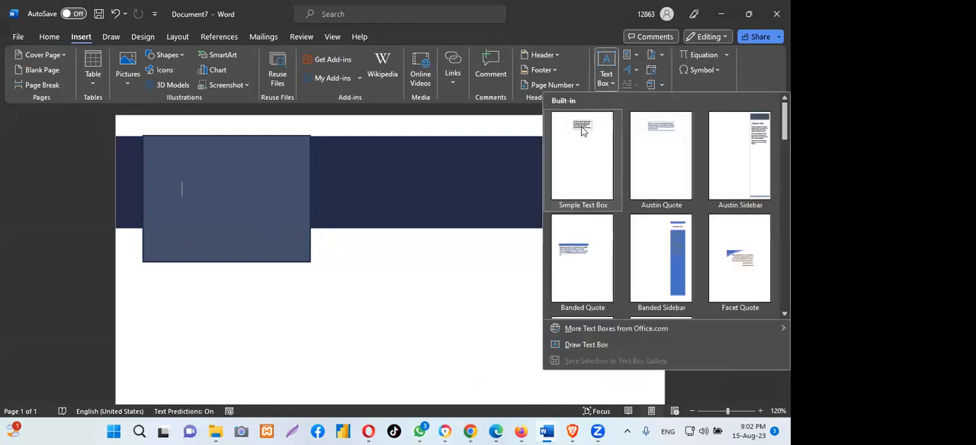
pyautogui.click(589, 176)
pyautogui.moveTo(355, 195); pyautogui.dragTo(363, 244)
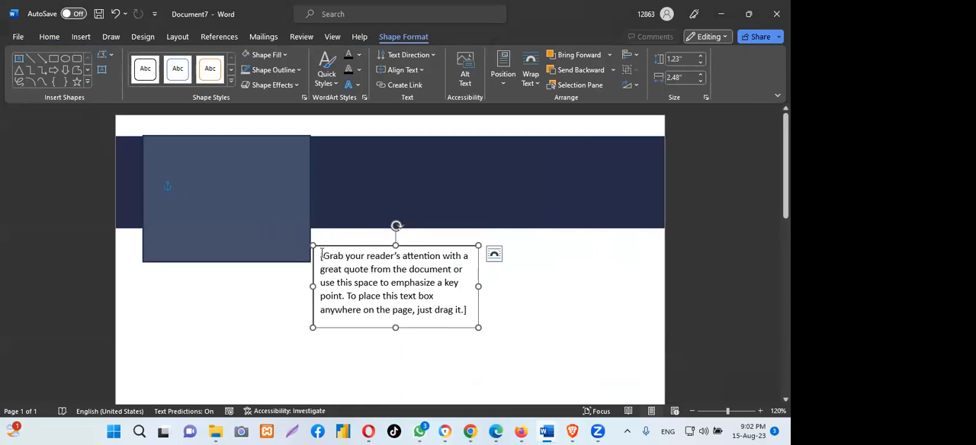
# - Replace the text box's placeholder text with "SAMPLE LOGO"
pyautogui.moveTo(320, 255); pyautogui.dragTo(467, 310)
pyautogui.press('BackSpace')
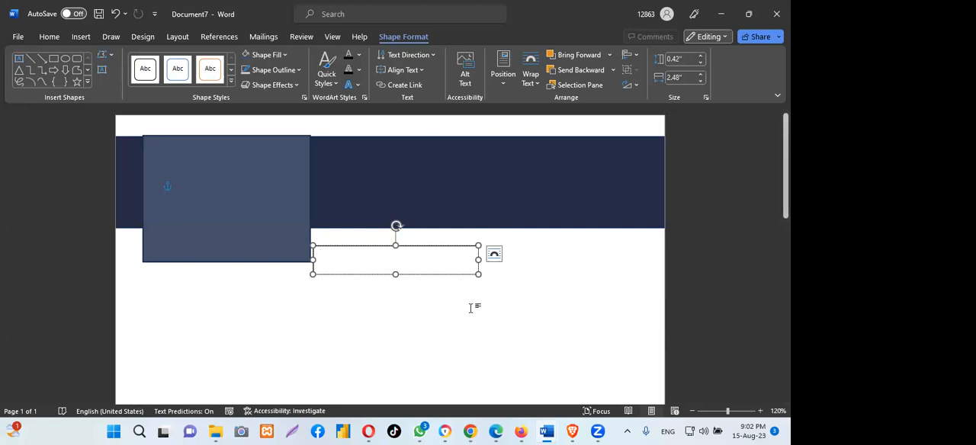
pyautogui.write('SA')
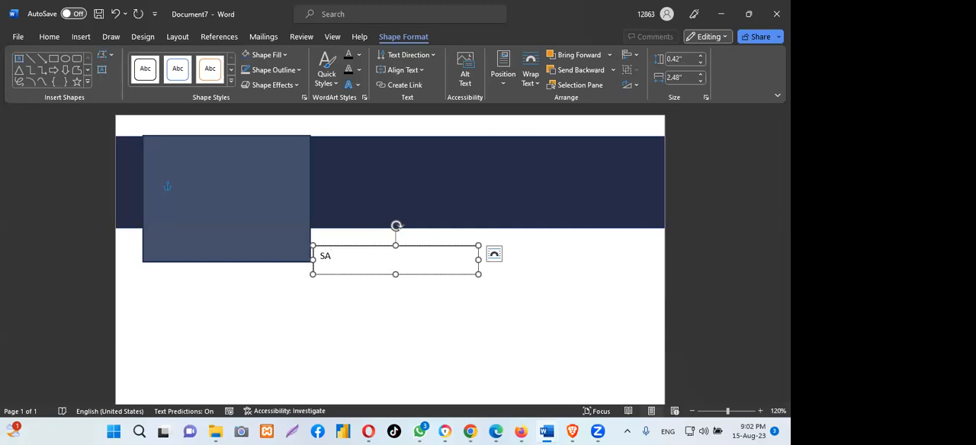
pyautogui.write('MPLE LOGO')
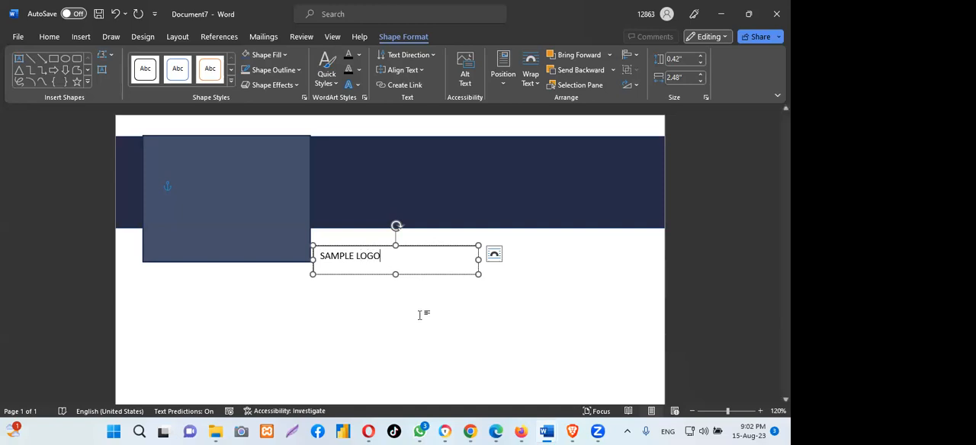
# - Move the text box slightly away from the logo block and set the "SAMPLE LOGO" text to font size 22
pyautogui.moveTo(362, 246); pyautogui.dragTo(437, 277)
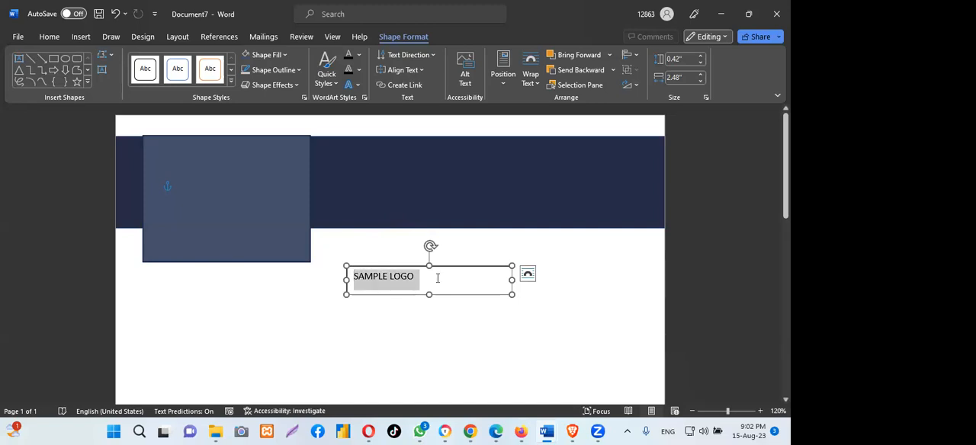
pyautogui.click(49, 36)
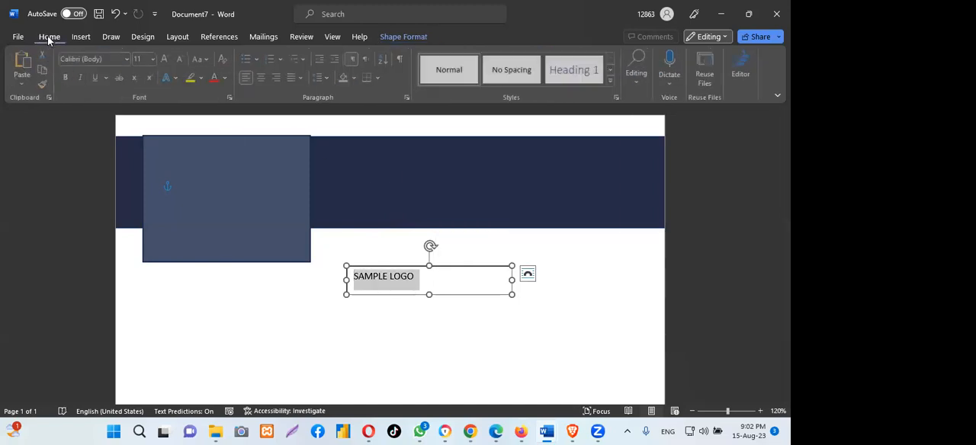
pyautogui.click(154, 59)
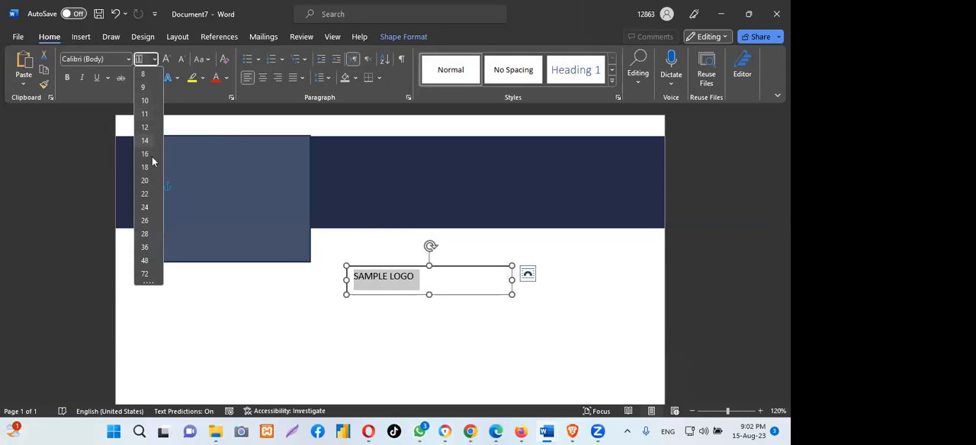
pyautogui.click(146, 197)
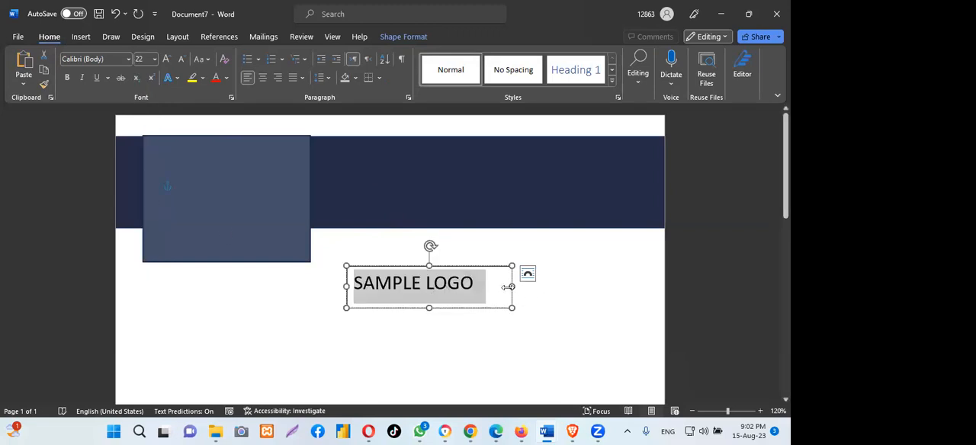
# - Shrink the "SAMPLE LOGO" text box to about 2.15" wide and 0.46" high, and move it onto the logo block's lower part
pyautogui.moveTo(503, 286); pyautogui.dragTo(490, 286)
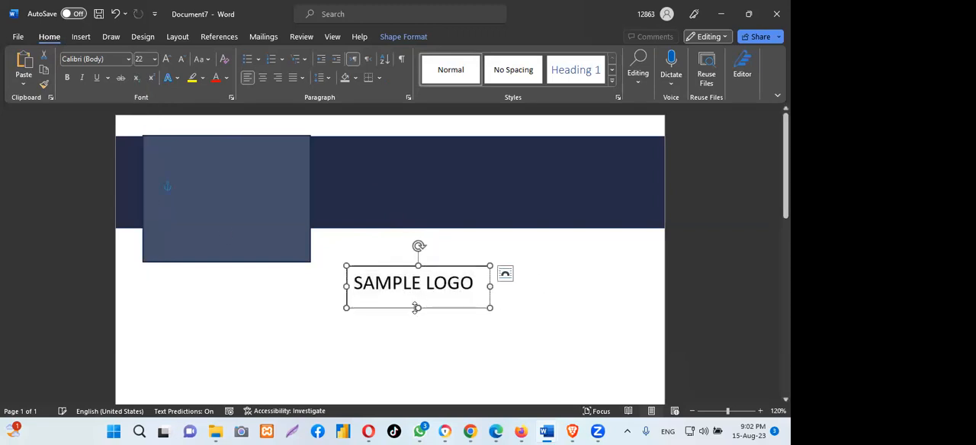
pyautogui.moveTo(417, 309); pyautogui.dragTo(417, 296)
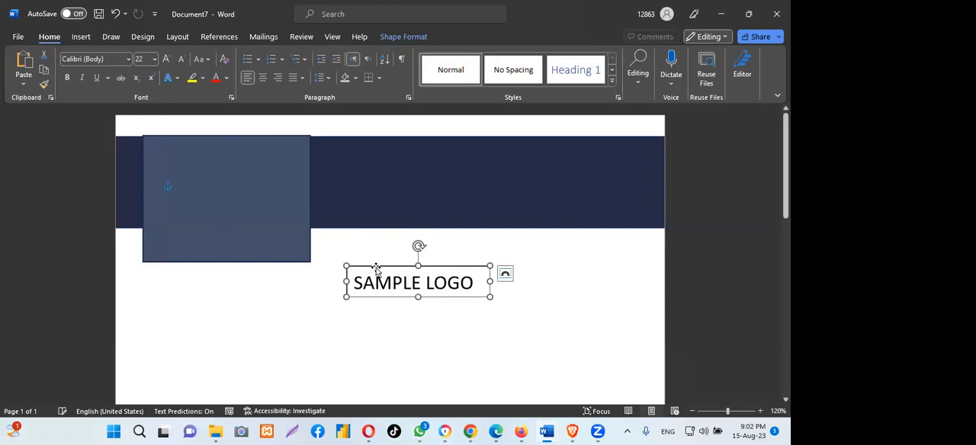
pyautogui.moveTo(382, 267); pyautogui.dragTo(189, 212)
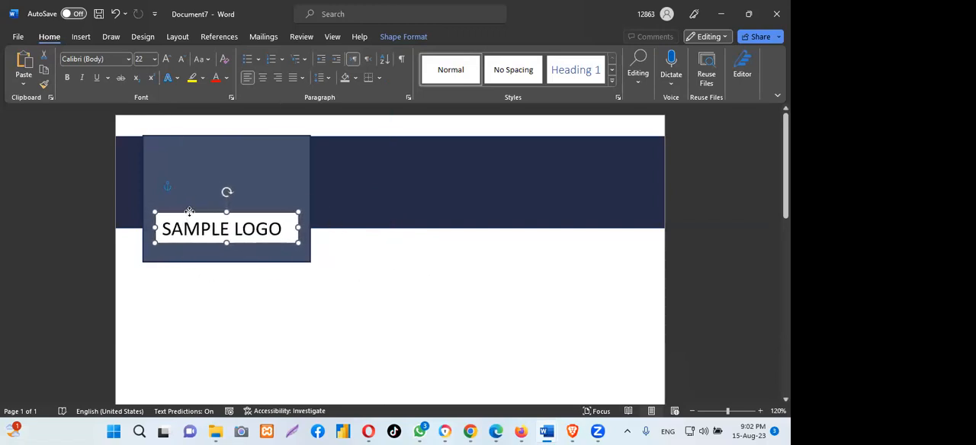
# - Center the "SAMPLE LOGO" text in its text box and nudge the box slightly downward in the logo block
pyautogui.click(263, 77)
pyautogui.moveTo(213, 213); pyautogui.dragTo(214, 215)
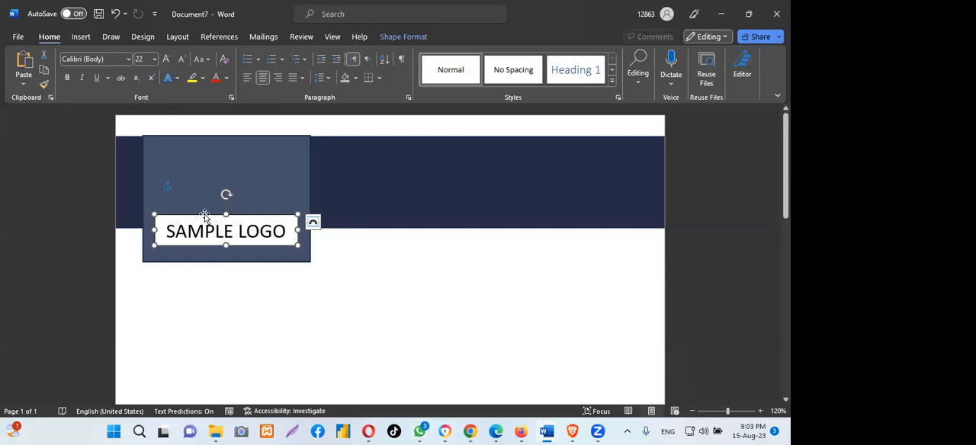
pyautogui.doubleClick(204, 215)
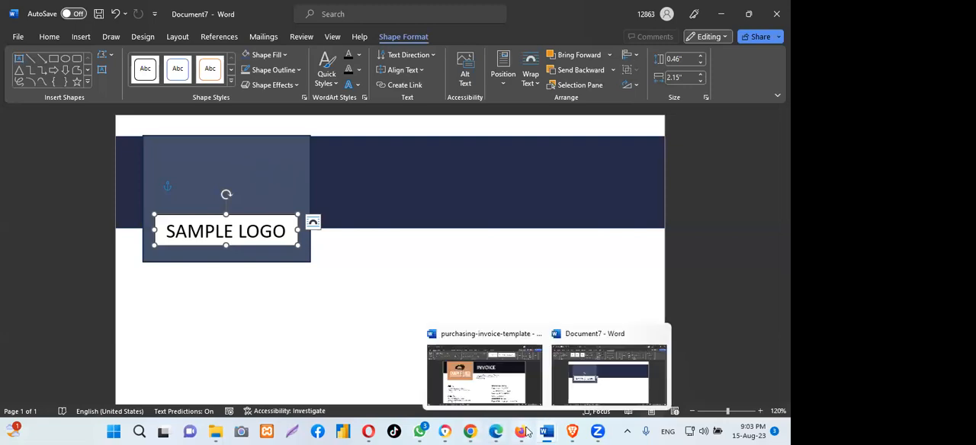
# - Switch to Chrome, copy the color code #445069 from the Color Hunt palette, and return to Document7 in Word
pyautogui.click(471, 431)
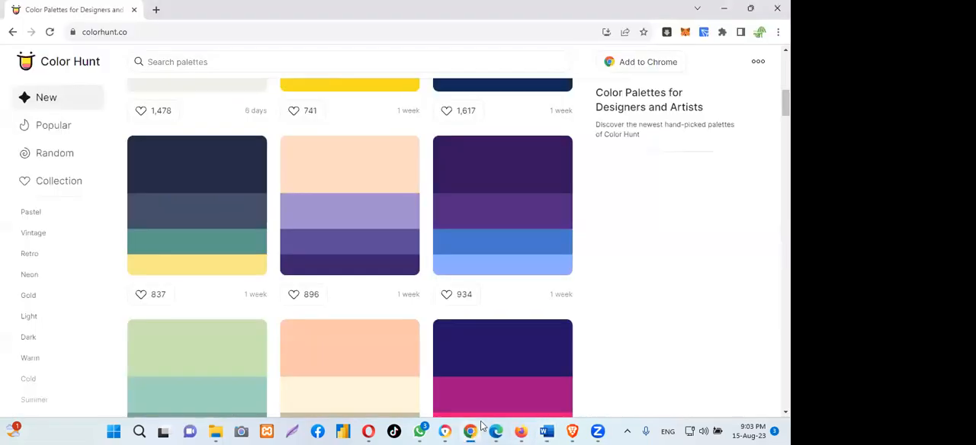
pyautogui.click(154, 223)
pyautogui.moveTo(547, 432)
pyautogui.click(610, 366)
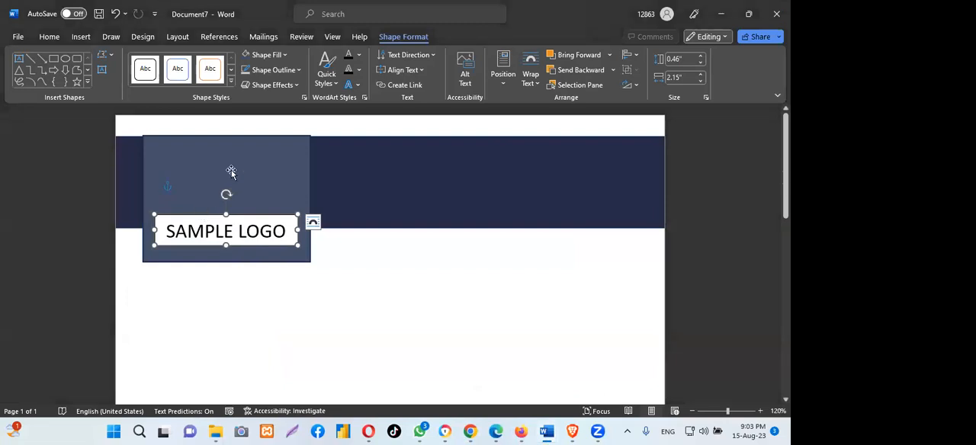
# - Remove the "SAMPLE LOGO" text box's outline and fill the box with the custom color #445069
pyautogui.click(297, 70)
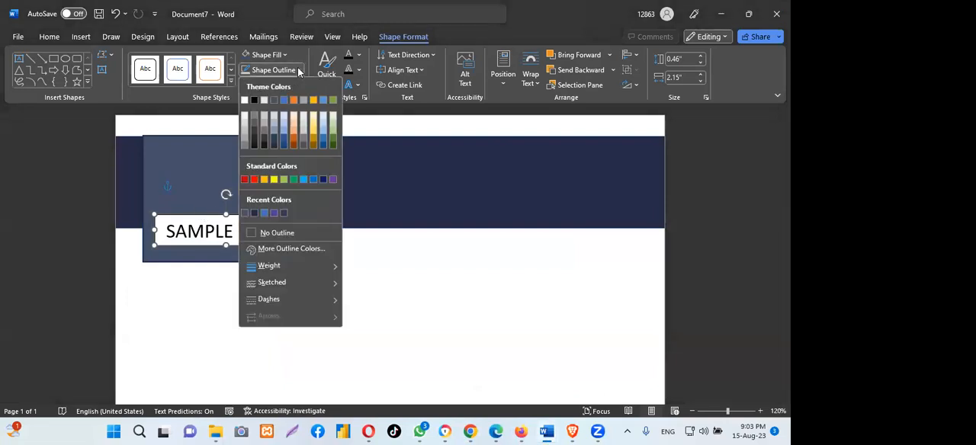
pyautogui.click(271, 231)
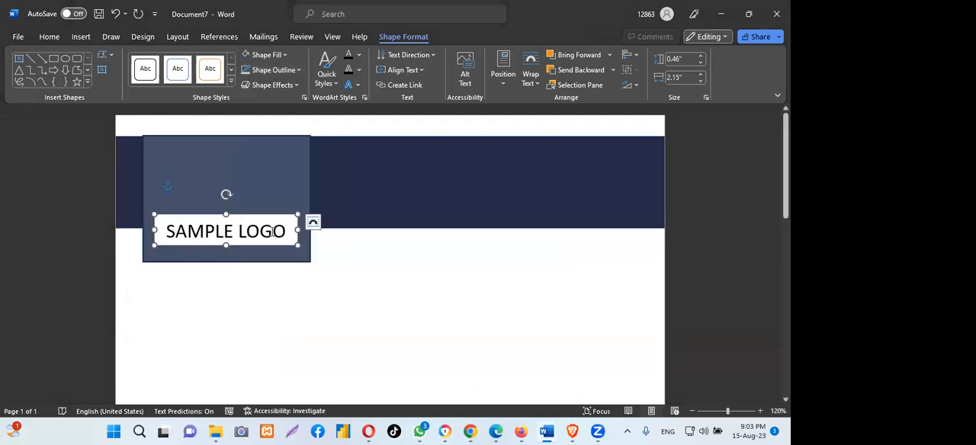
pyautogui.click(284, 55)
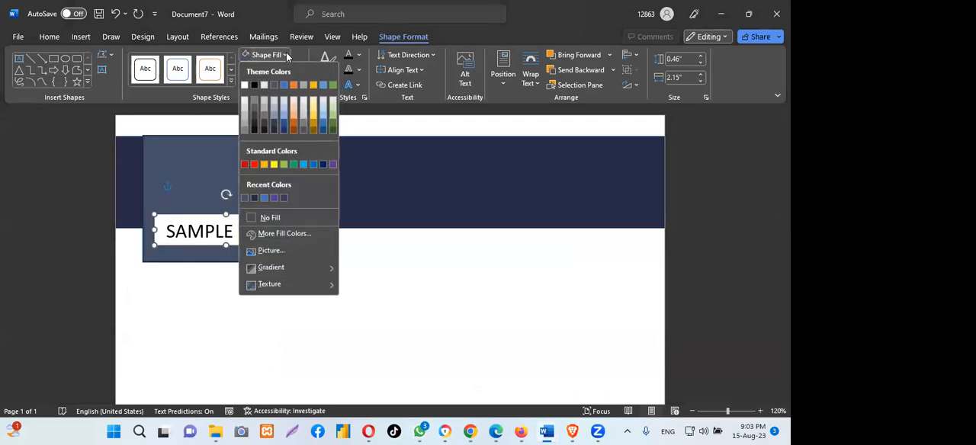
pyautogui.click(290, 234)
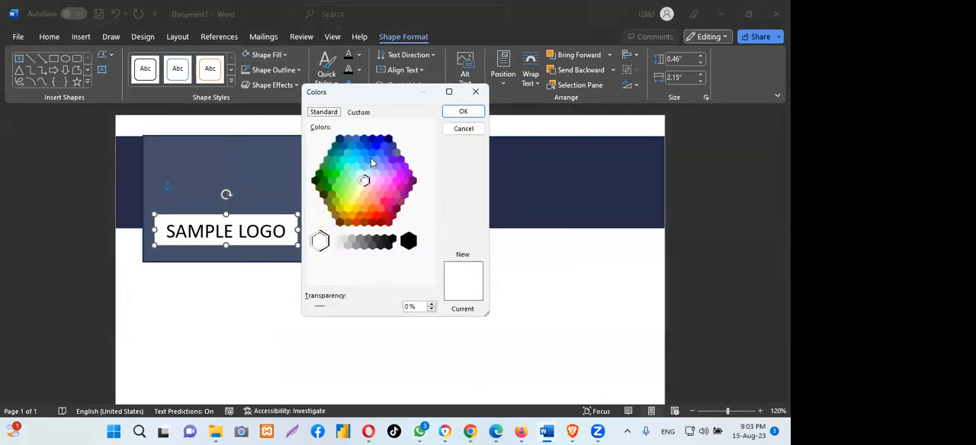
pyautogui.click(358, 113)
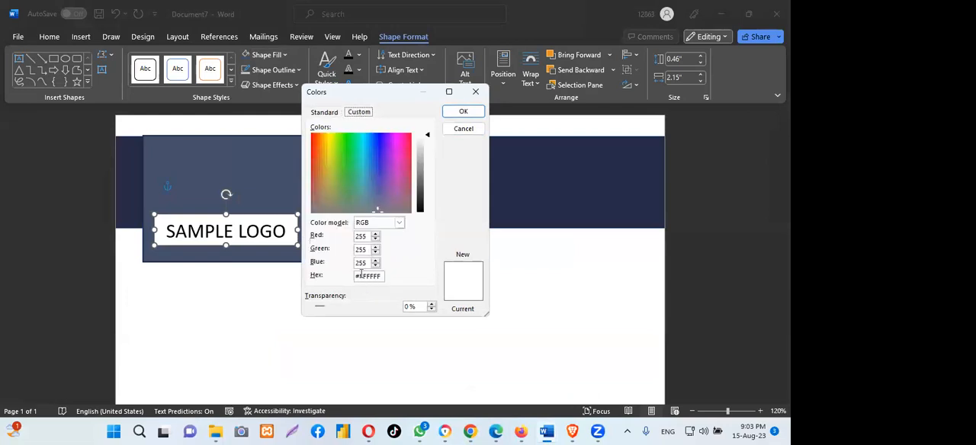
pyautogui.moveTo(358, 275); pyautogui.dragTo(395, 279)
pyautogui.press('BackSpace')
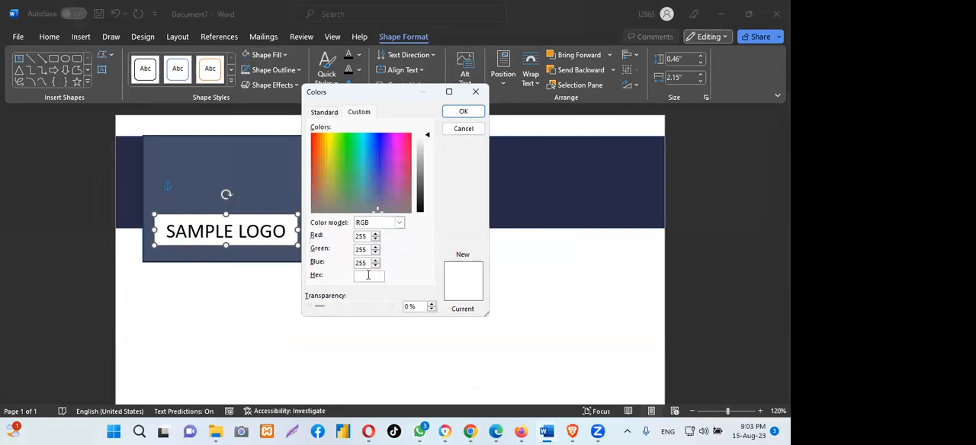
pyautogui.hotkey('ctrl', 'v')
pyautogui.write('#')
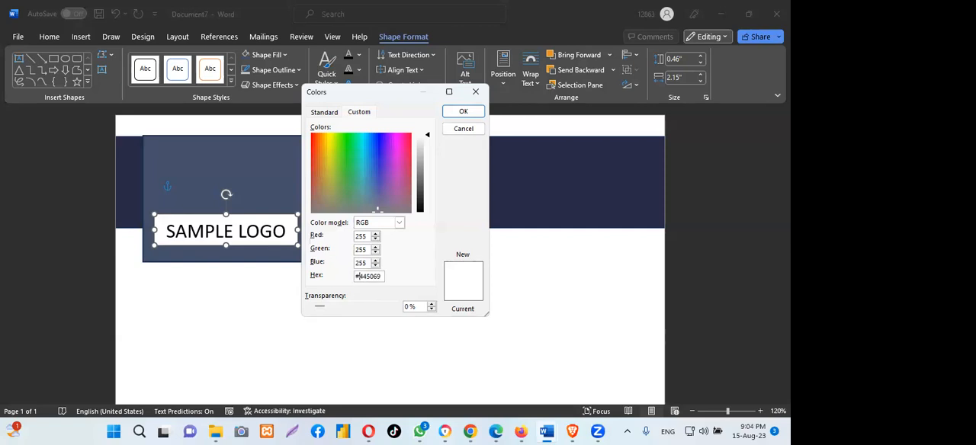
pyautogui.click(464, 112)
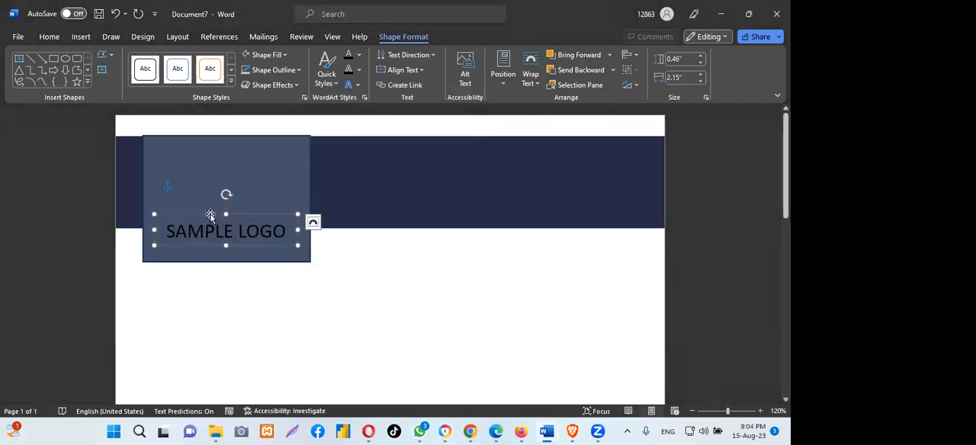
pyautogui.click(457, 295)
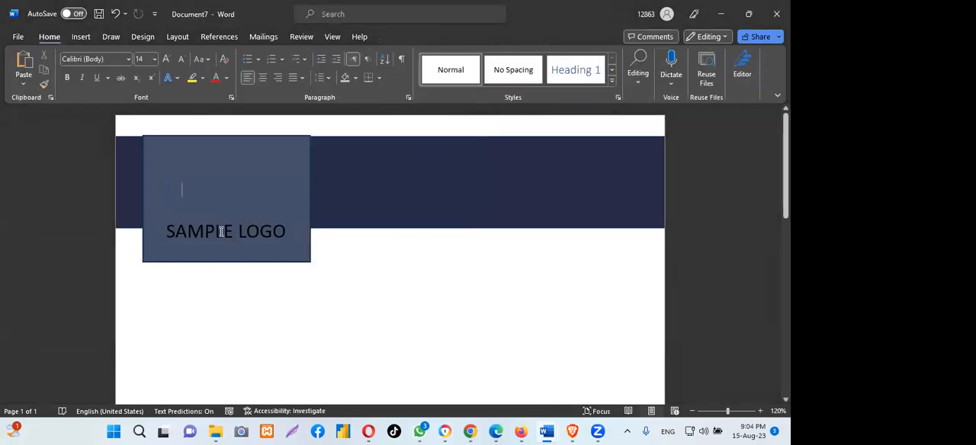
# - Nudge the "SAMPLE LOGO" text box slightly up and to the right within the logo block
pyautogui.click(222, 232)
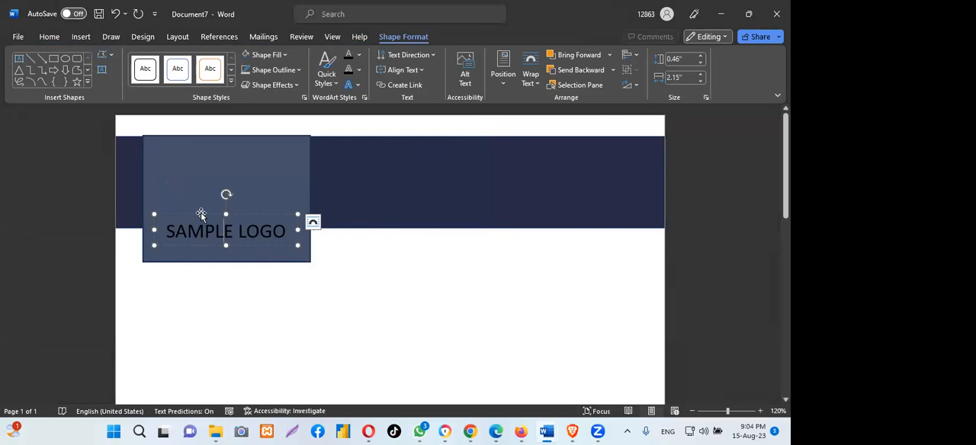
pyautogui.moveTo(201, 213); pyautogui.dragTo(200, 211)
pyautogui.moveTo(200, 212); pyautogui.dragTo(204, 211)
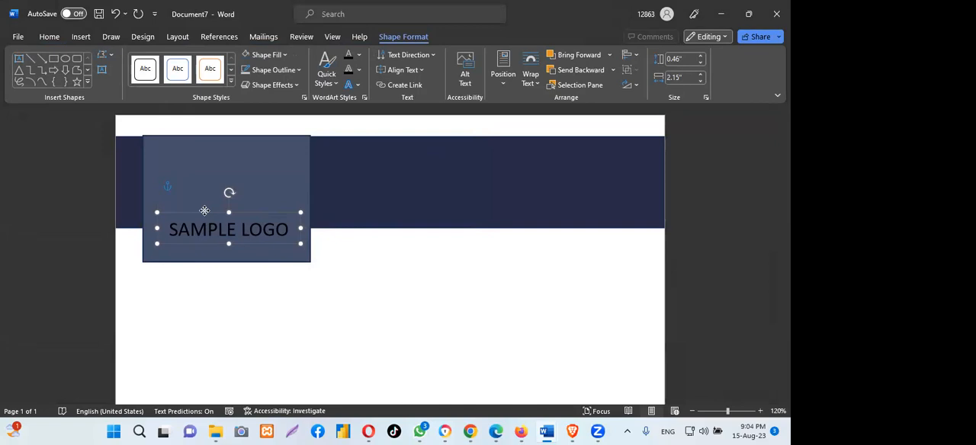
# - Set the font color of the "SAMPLE LOGO" text to the light gray theme color
pyautogui.moveTo(204, 210); pyautogui.dragTo(282, 229)
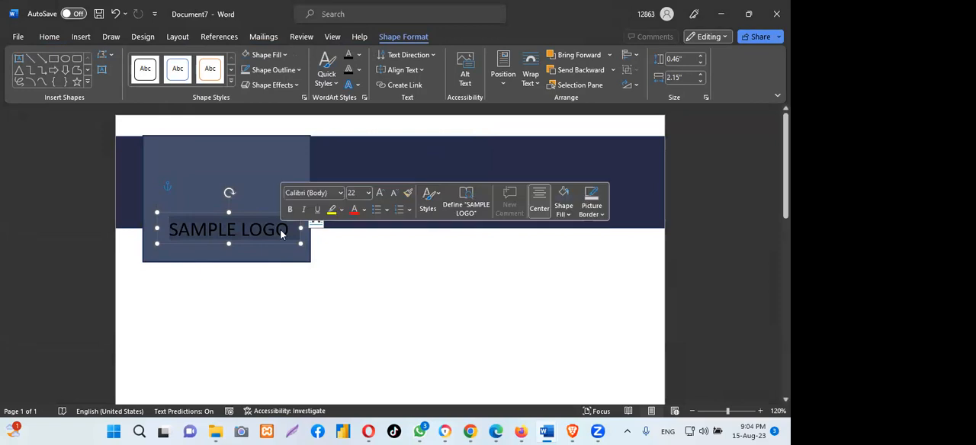
pyautogui.click(195, 212)
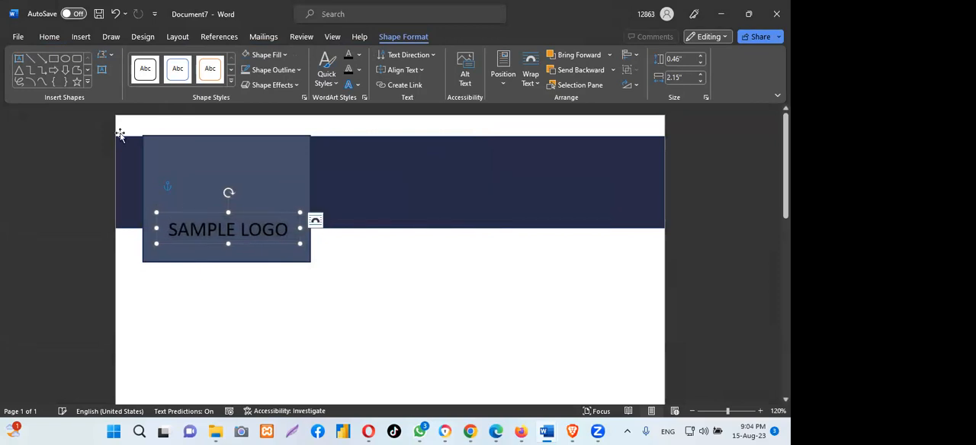
pyautogui.click(51, 38)
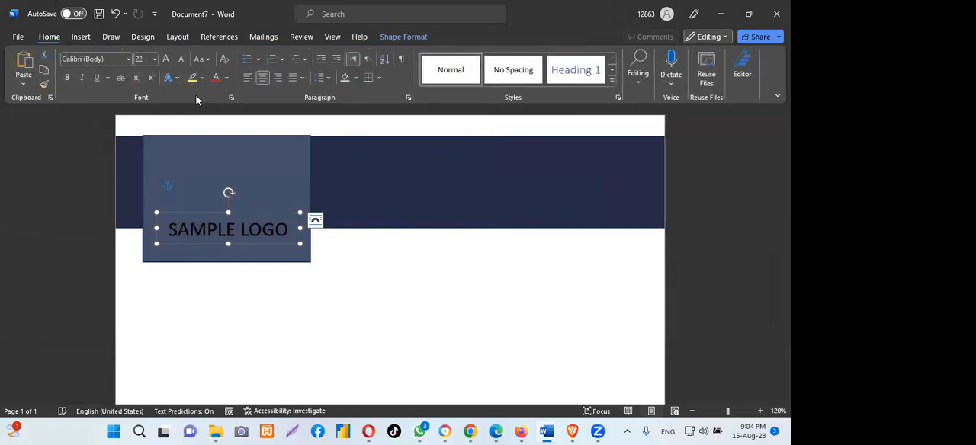
pyautogui.click(227, 79)
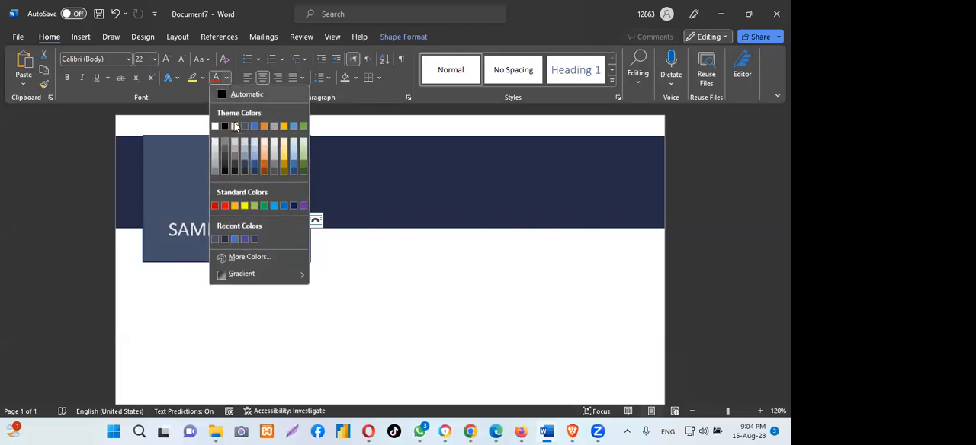
pyautogui.click(235, 127)
pyautogui.click(277, 266)
# - Narrow the "SAMPLE LOGO" text box slightly by pulling in its right edge
pyautogui.click(244, 227)
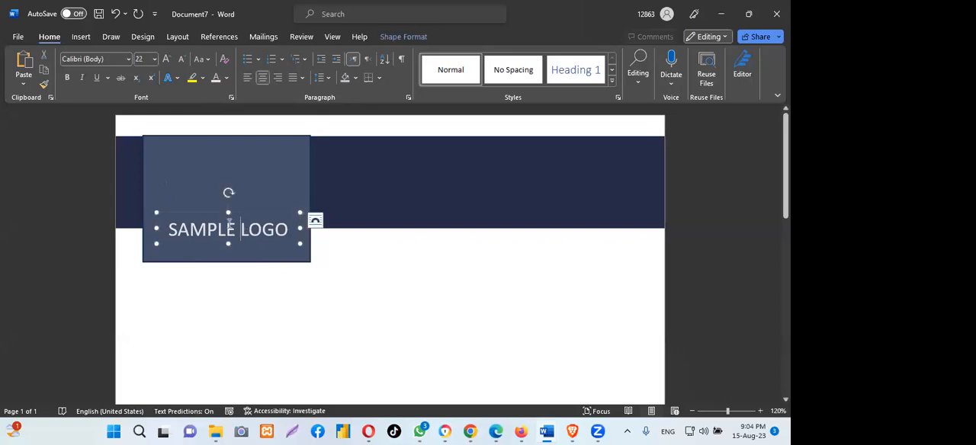
pyautogui.click(211, 212)
pyautogui.moveTo(296, 226); pyautogui.dragTo(293, 226)
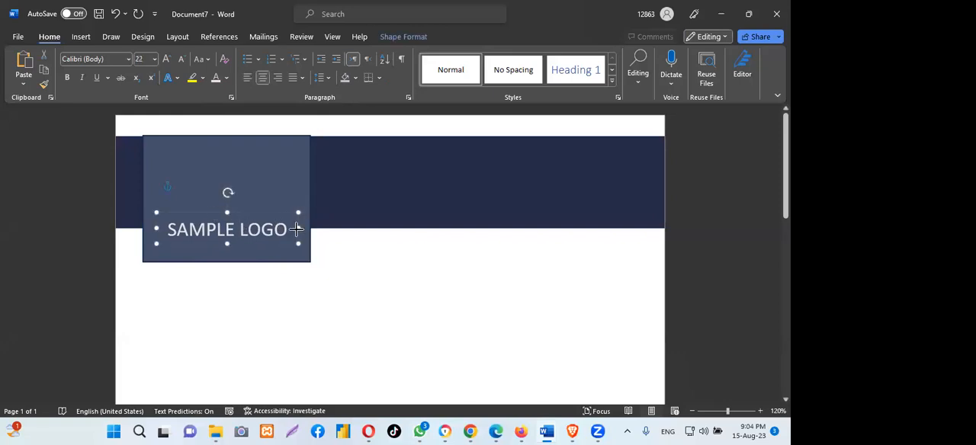
pyautogui.press('Escape')
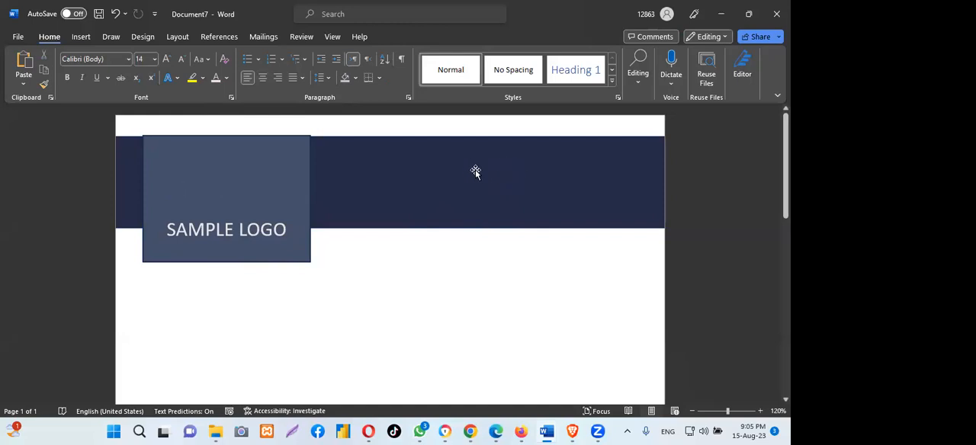
# - Move the "SAMPLE LOGO" text box a little higher in the logo block and deselect it
pyautogui.click(225, 231)
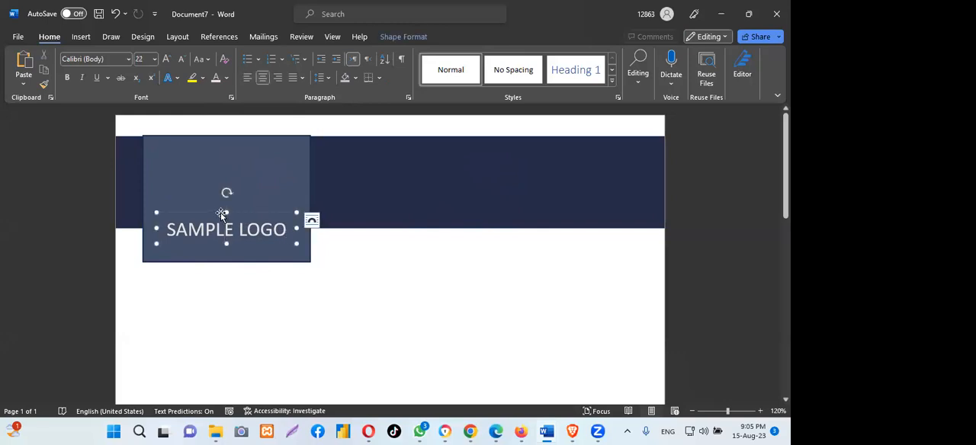
pyautogui.moveTo(221, 212); pyautogui.dragTo(220, 207)
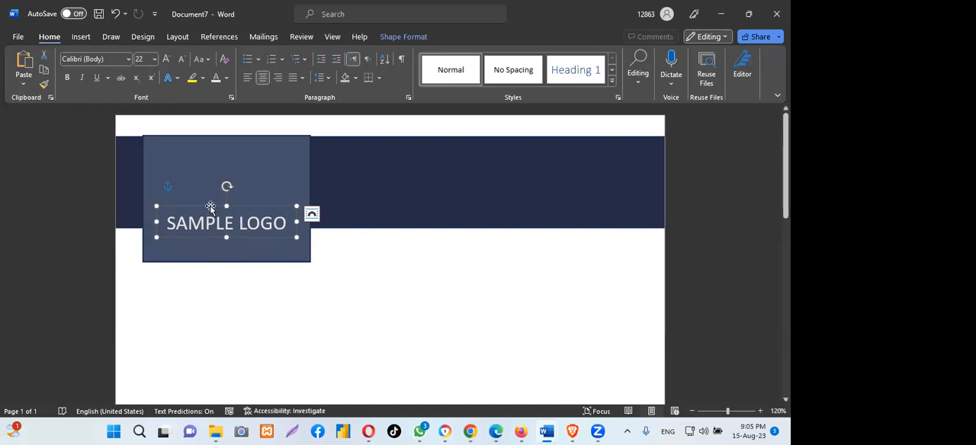
pyautogui.moveTo(209, 211)
pyautogui.mouseDown()
pyautogui.moveTo(213, 169)
pyautogui.moveTo(208, 206)
pyautogui.mouseUp()
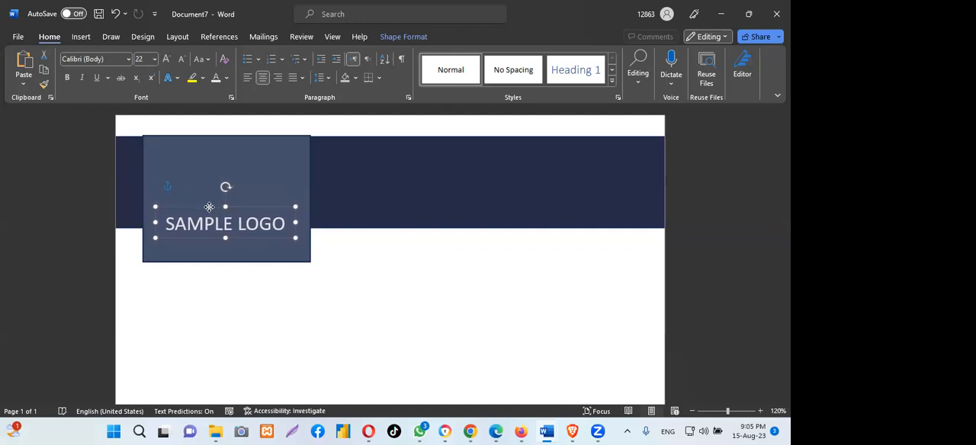
pyautogui.moveTo(209, 206); pyautogui.dragTo(209, 208)
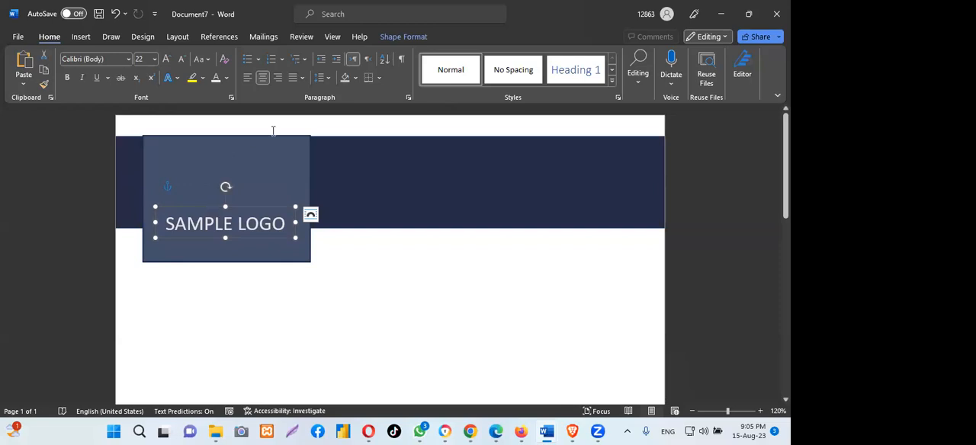
pyautogui.click(302, 53)
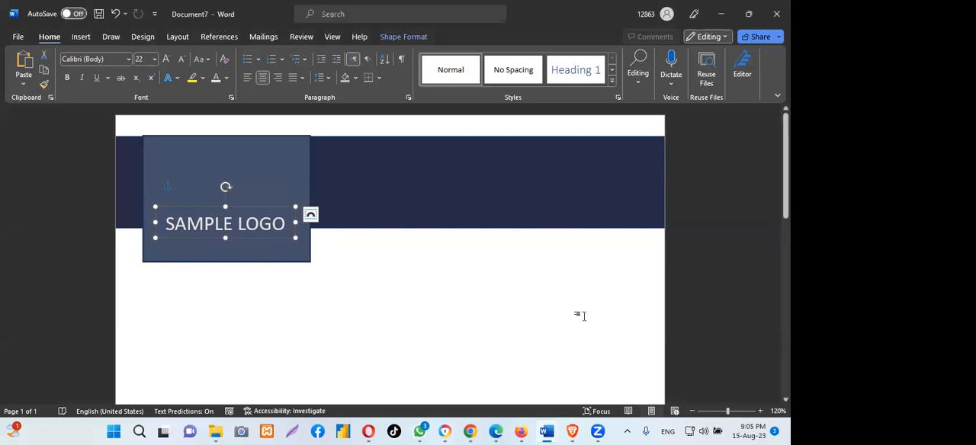
pyautogui.click(239, 328)
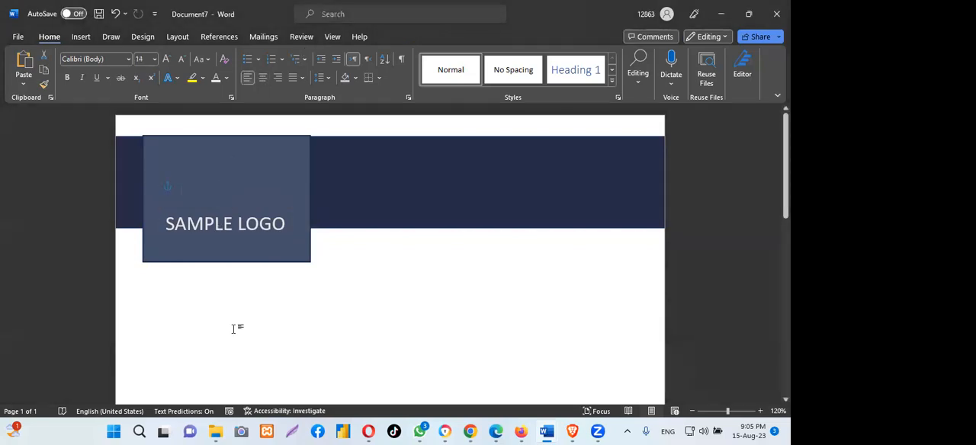
pyautogui.click(336, 97)
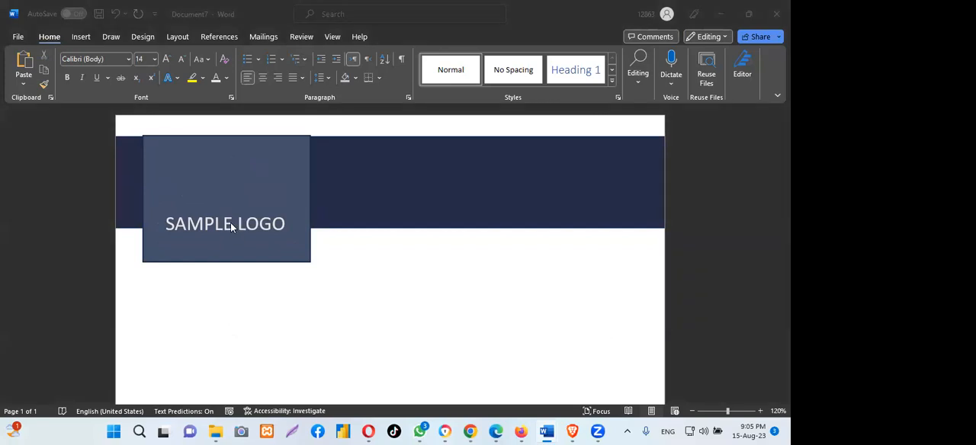
# - Copy the company address, e-mail and phone lines below the INVOICE heading in purchasing-invoice-template, and return to Document7
pyautogui.moveTo(572, 432)
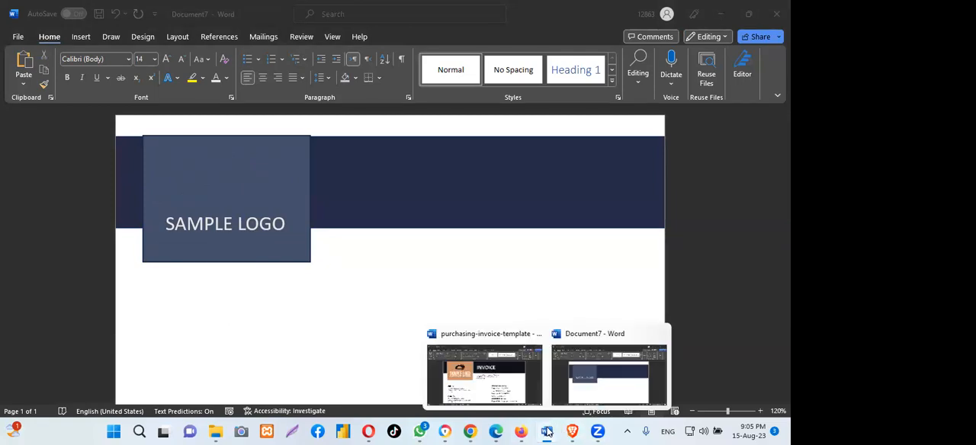
pyautogui.click(492, 385)
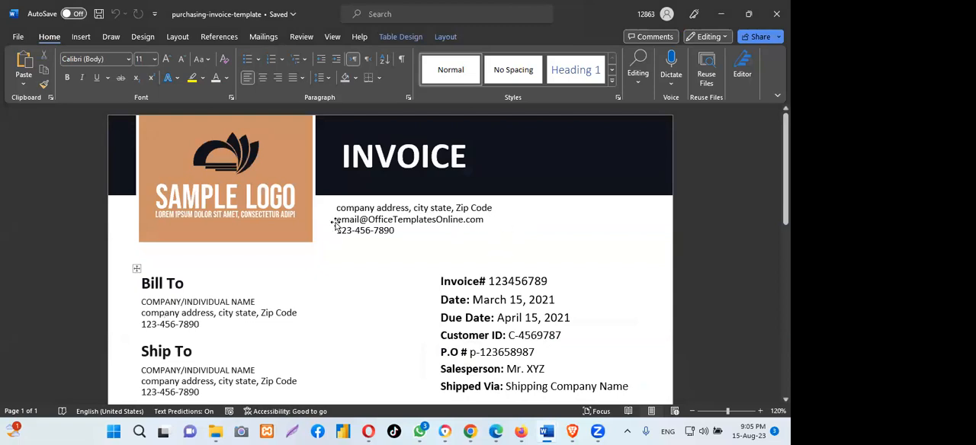
pyautogui.click(415, 219)
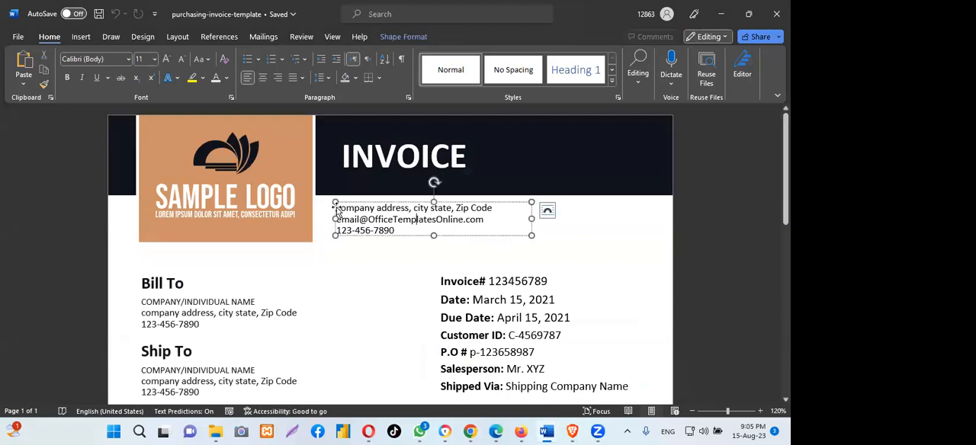
pyautogui.moveTo(339, 208); pyautogui.dragTo(481, 225)
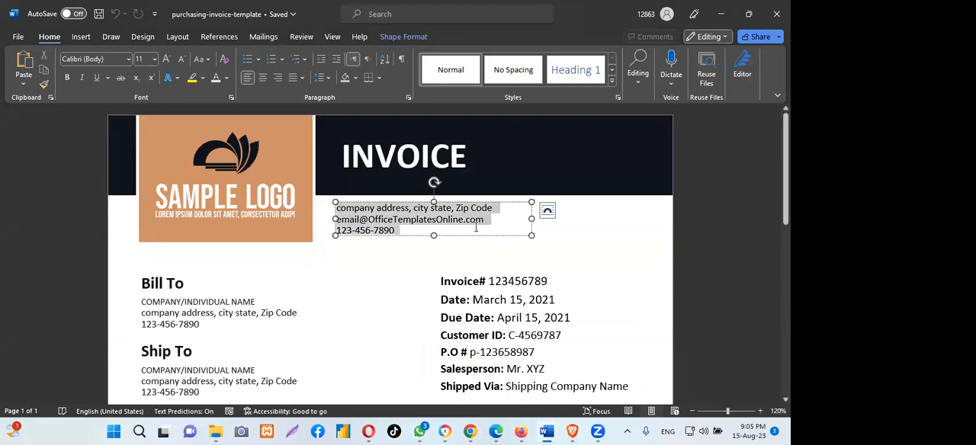
pyautogui.rightClick(415, 220)
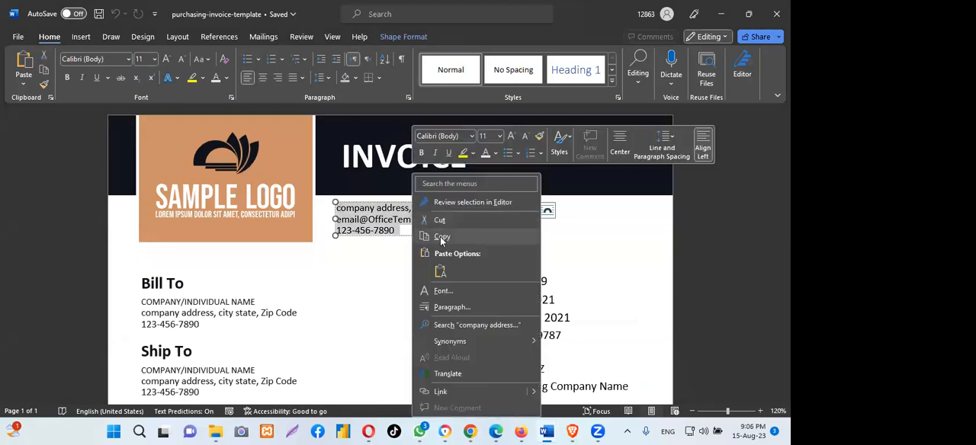
pyautogui.click(441, 237)
pyautogui.moveTo(554, 432)
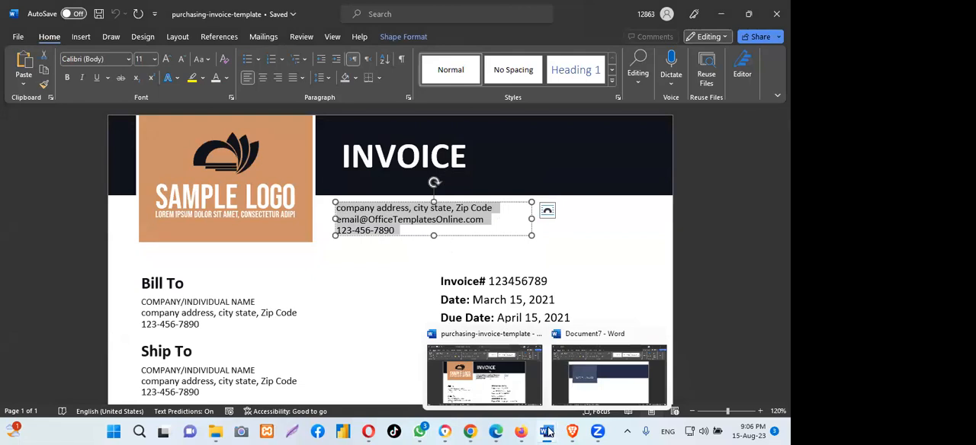
pyautogui.click(577, 393)
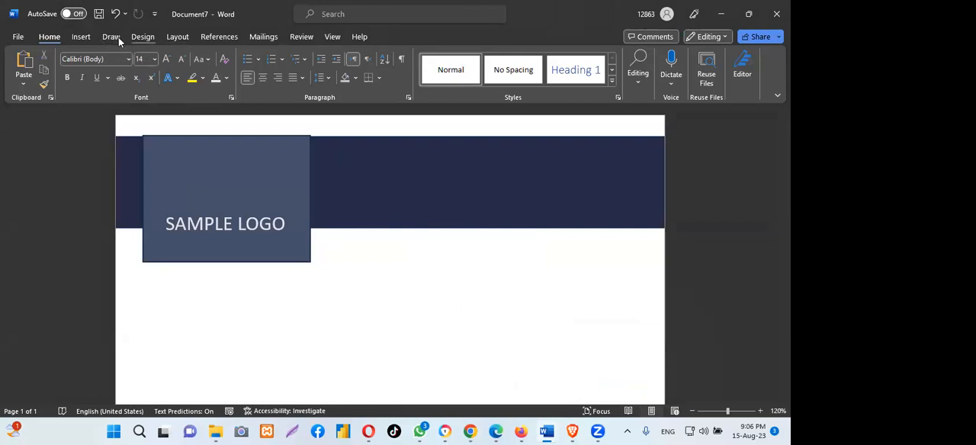
# - Insert a Simple Text Box below the navy band and replace its placeholder text with the copied company contact lines
pyautogui.click(84, 37)
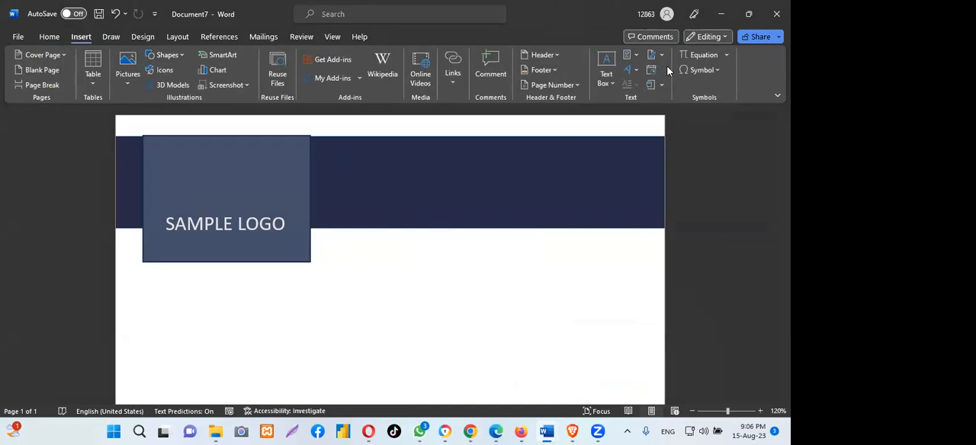
pyautogui.click(606, 70)
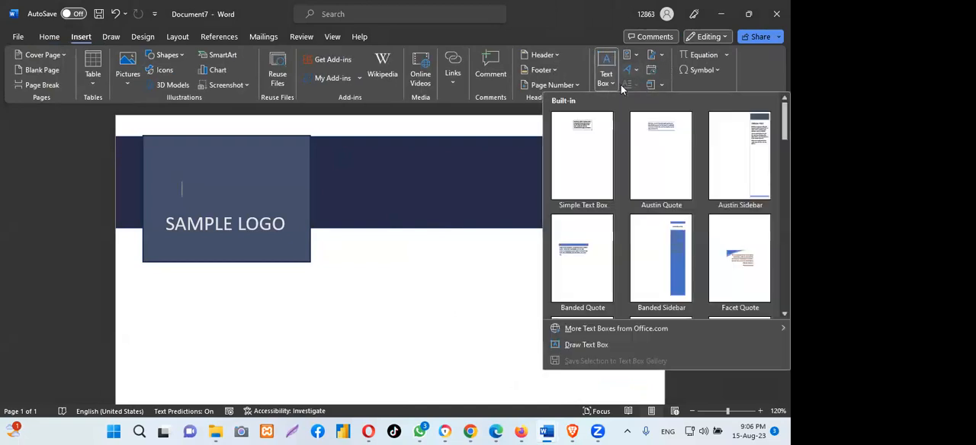
pyautogui.click(580, 127)
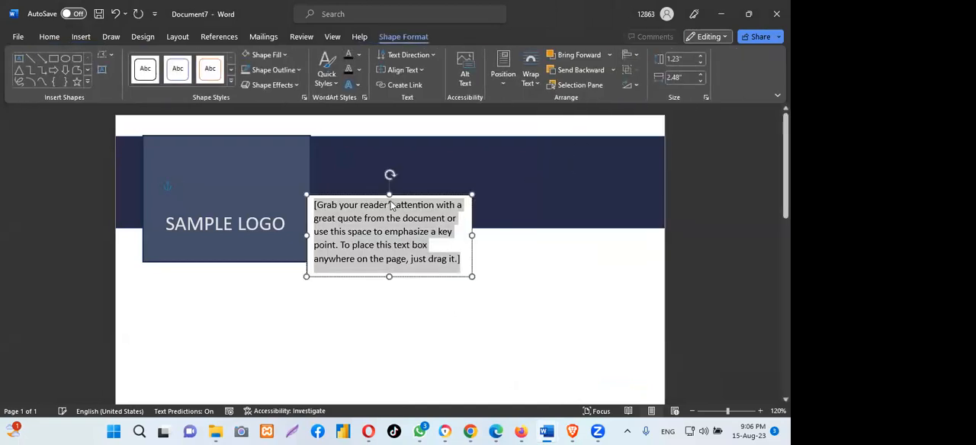
pyautogui.moveTo(356, 197); pyautogui.dragTo(497, 305)
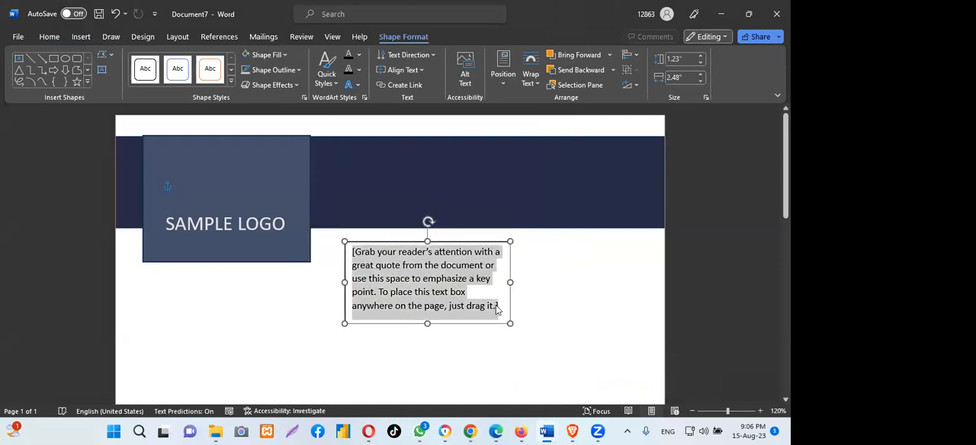
pyautogui.press('Delete')
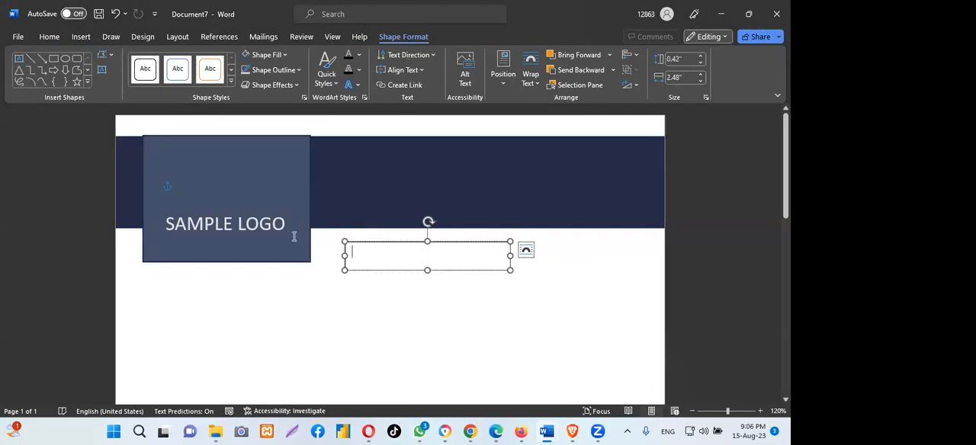
pyautogui.hotkey('ctrl', 'v')
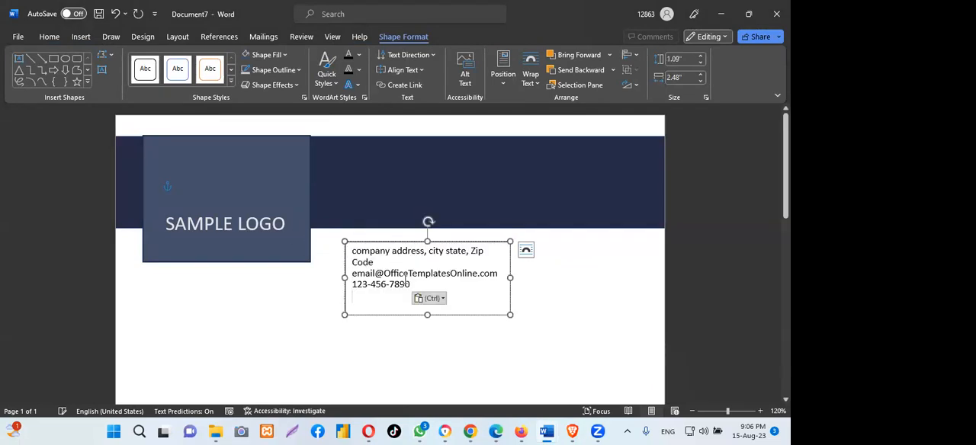
# - Widen the contact text box to about 3.13" and remove its outline
pyautogui.moveTo(510, 278); pyautogui.dragTo(555, 279)
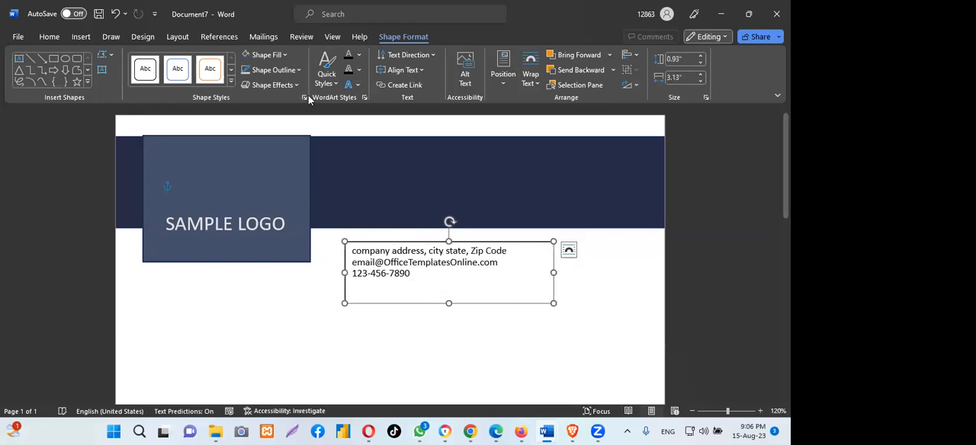
pyautogui.click(298, 71)
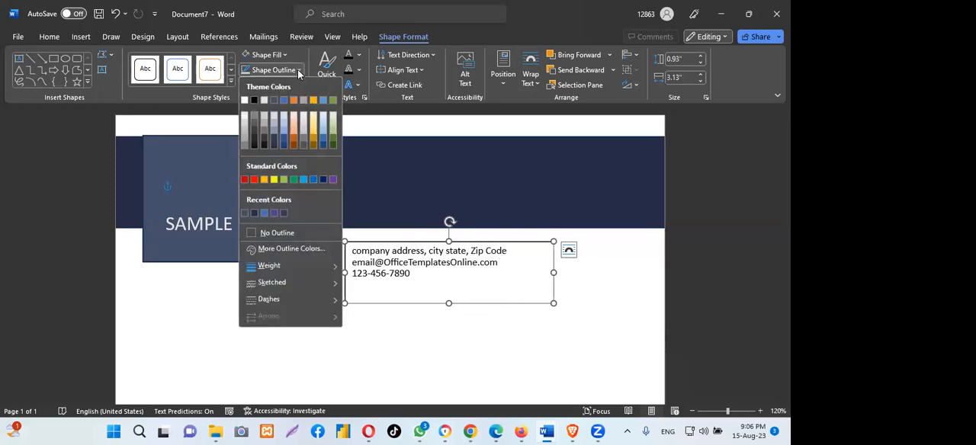
pyautogui.click(276, 233)
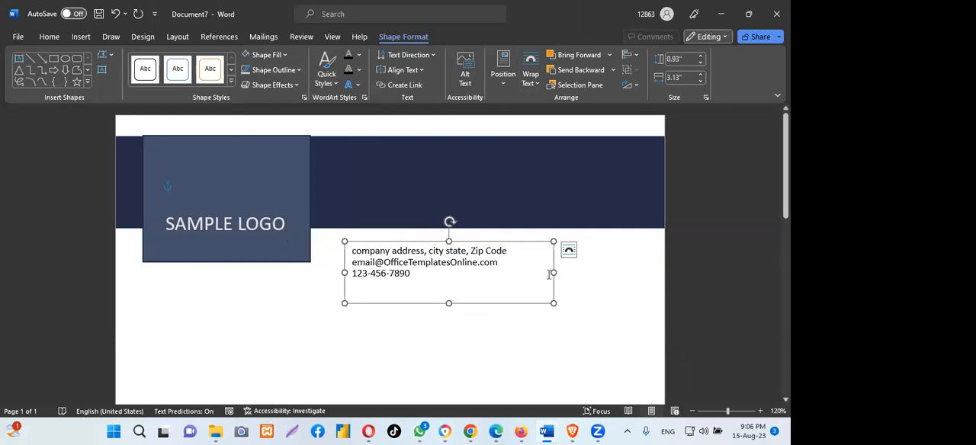
# - Resize the contact text box to fit its three lines, about 0.59" high and 2.79" wide
pyautogui.moveTo(553, 271); pyautogui.dragTo(584, 270)
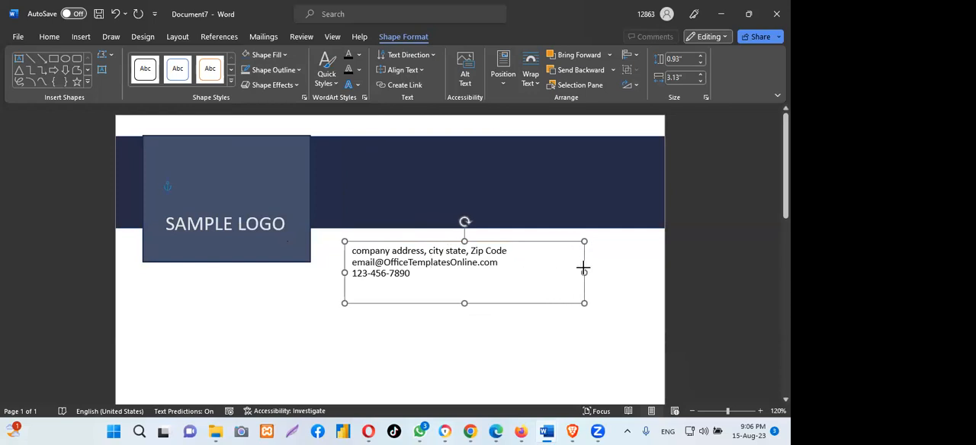
pyautogui.moveTo(468, 304)
pyautogui.mouseDown()
pyautogui.moveTo(462, 287)
pyautogui.moveTo(461, 313)
pyautogui.moveTo(461, 291)
pyautogui.mouseUp()
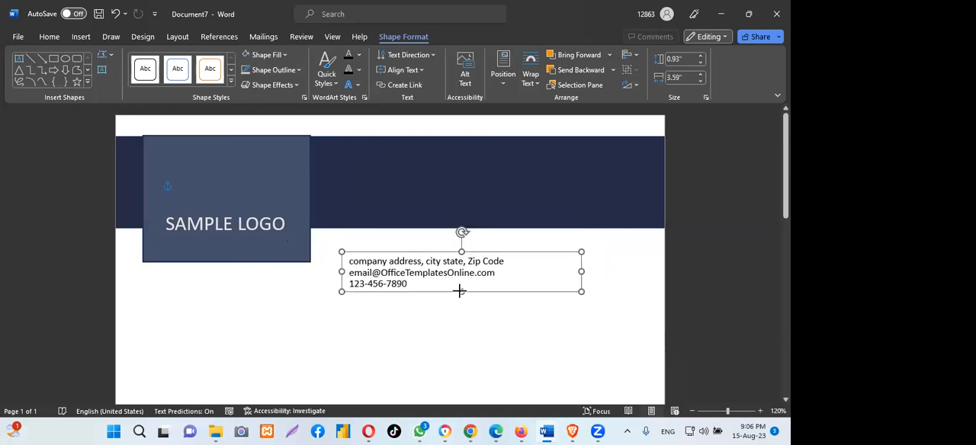
pyautogui.moveTo(581, 271); pyautogui.dragTo(526, 271)
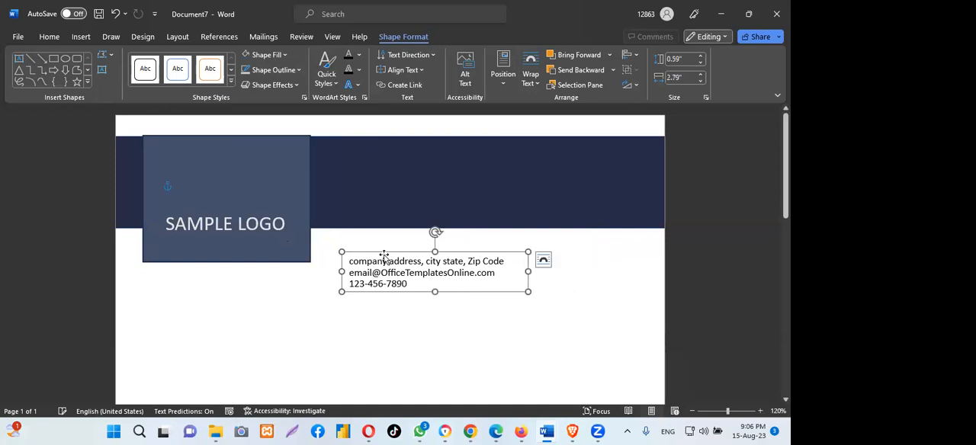
# - Move the contact text box up to just under the navy band, beside the logo block, and deselect it
pyautogui.moveTo(384, 253); pyautogui.dragTo(379, 234)
pyautogui.click(551, 300)
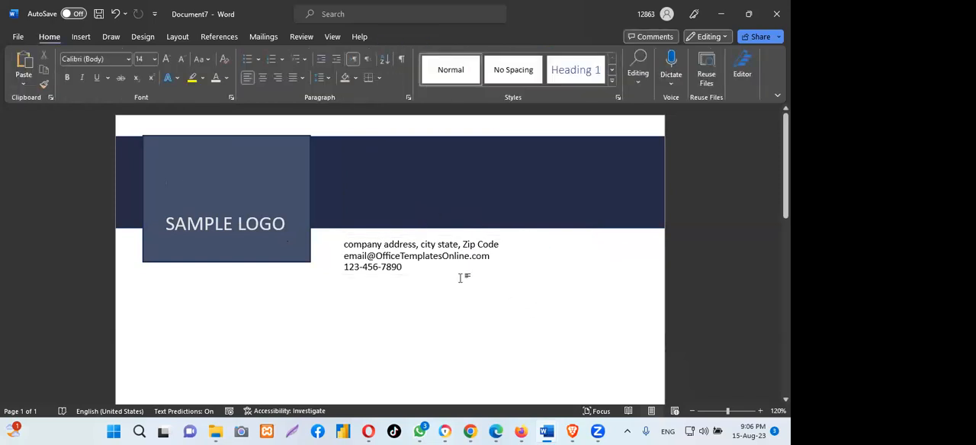
pyautogui.click(400, 244)
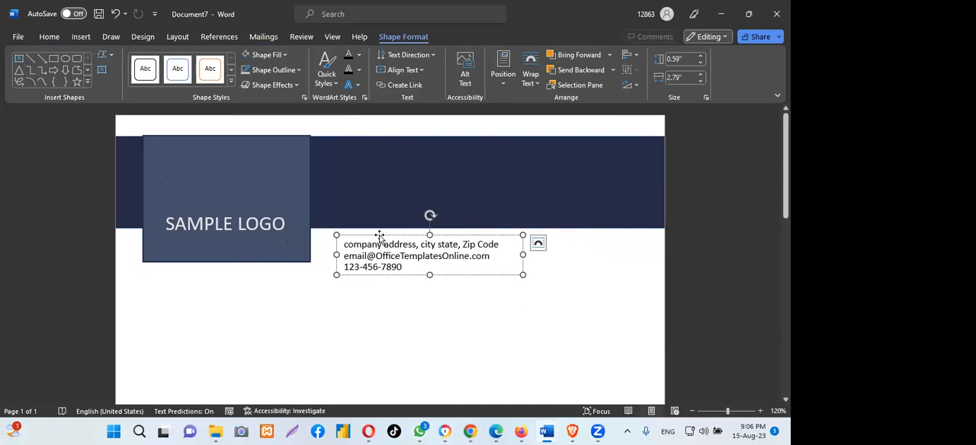
pyautogui.moveTo(379, 236); pyautogui.dragTo(376, 234)
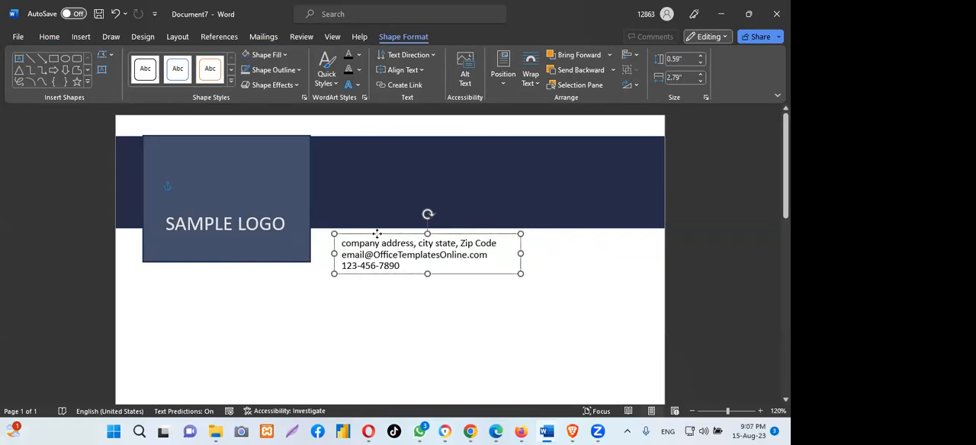
pyautogui.click(474, 376)
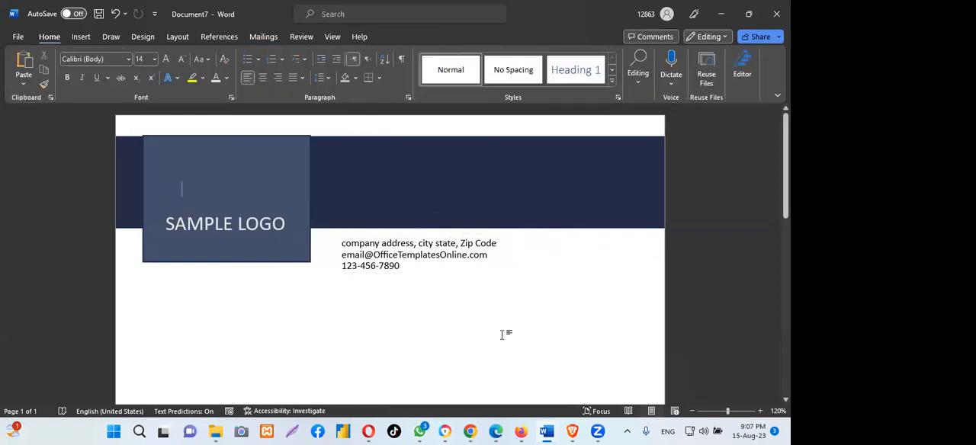
# - Check the header layout in purchasing-invoice-template and return to Document7
pyautogui.moveTo(541, 432)
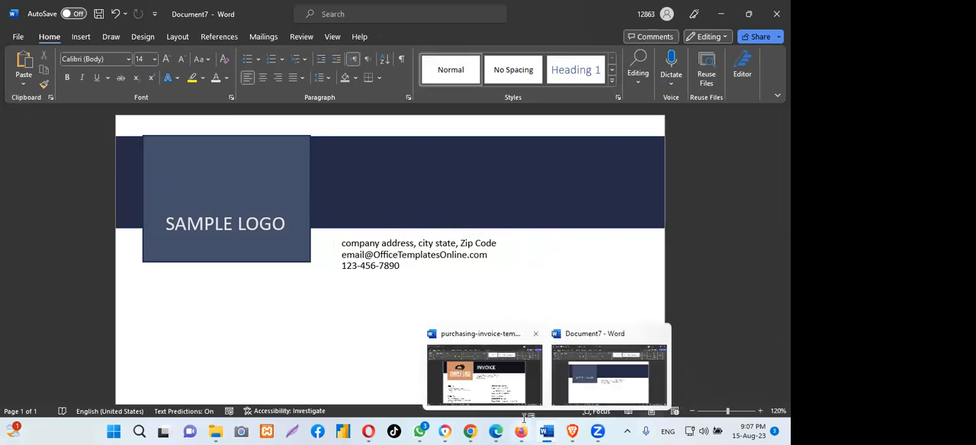
pyautogui.moveTo(524, 421)
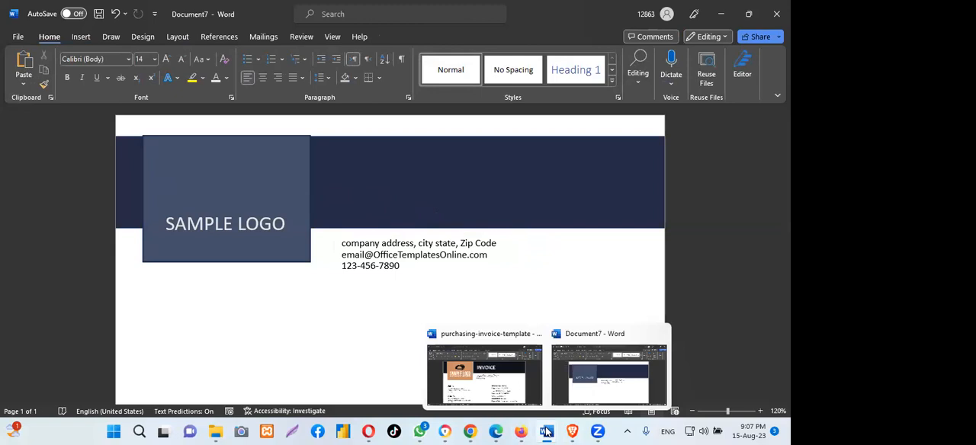
pyautogui.click(505, 393)
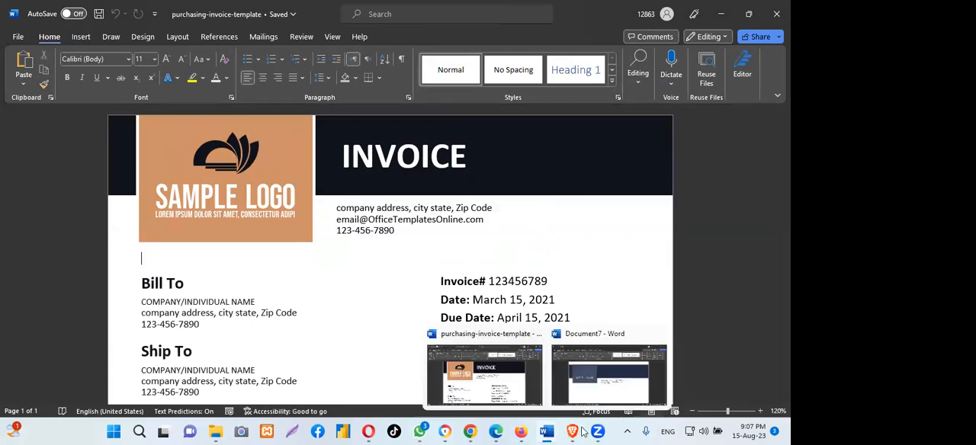
pyautogui.moveTo(546, 432)
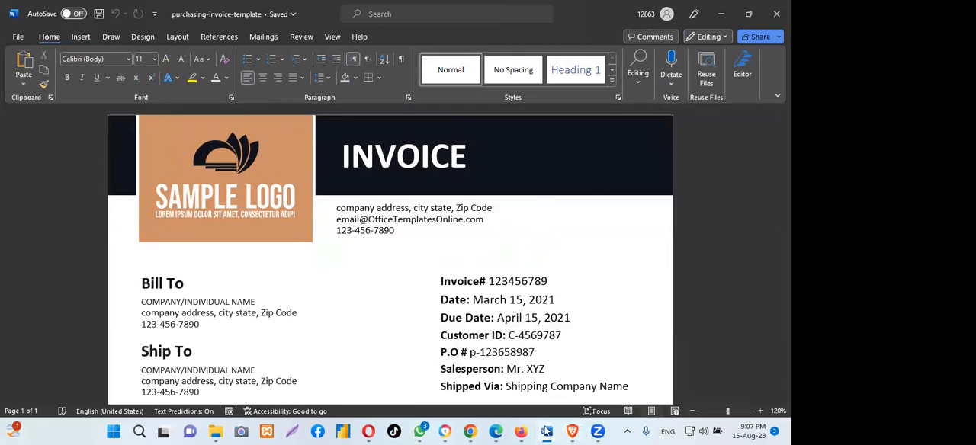
pyautogui.click(602, 390)
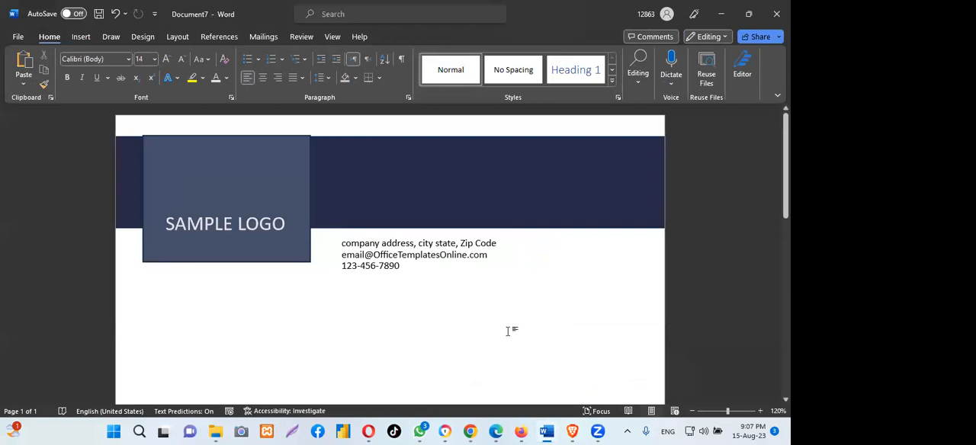
# - Insert another Simple Text Box below the contact lines and replace its placeholder text with "INVOICE"
pyautogui.click(75, 36)
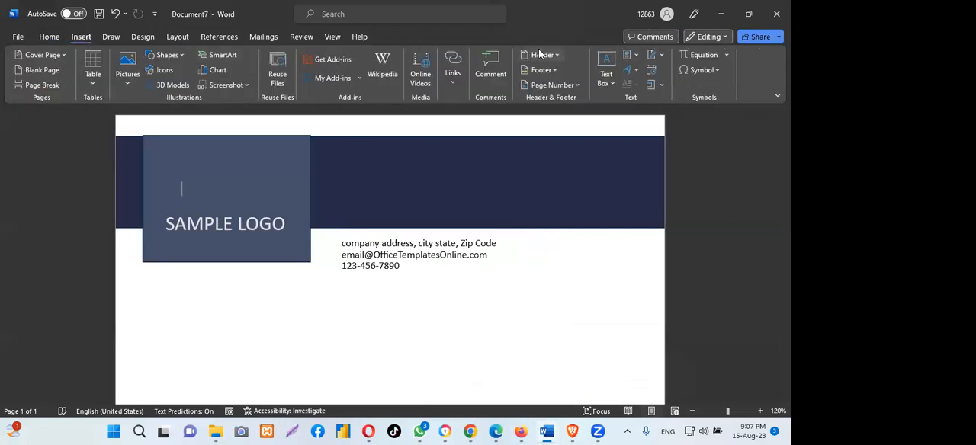
pyautogui.click(605, 67)
pyautogui.click(584, 129)
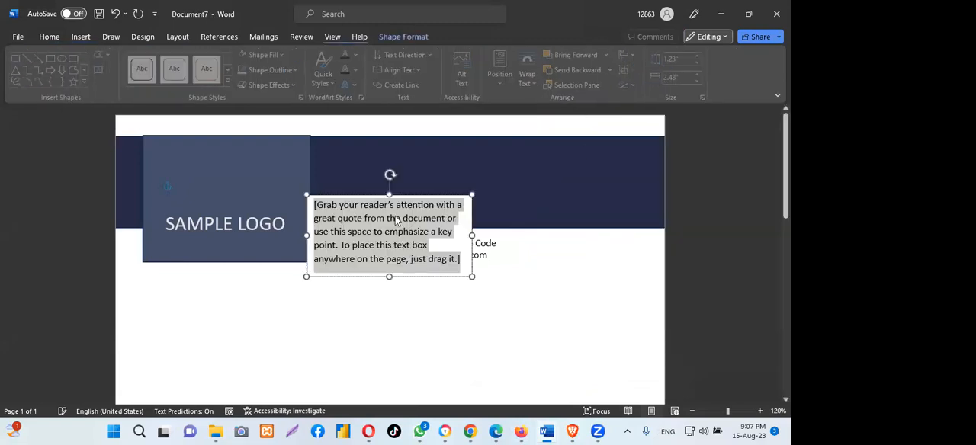
pyautogui.moveTo(364, 197); pyautogui.dragTo(375, 292)
pyautogui.click(472, 345)
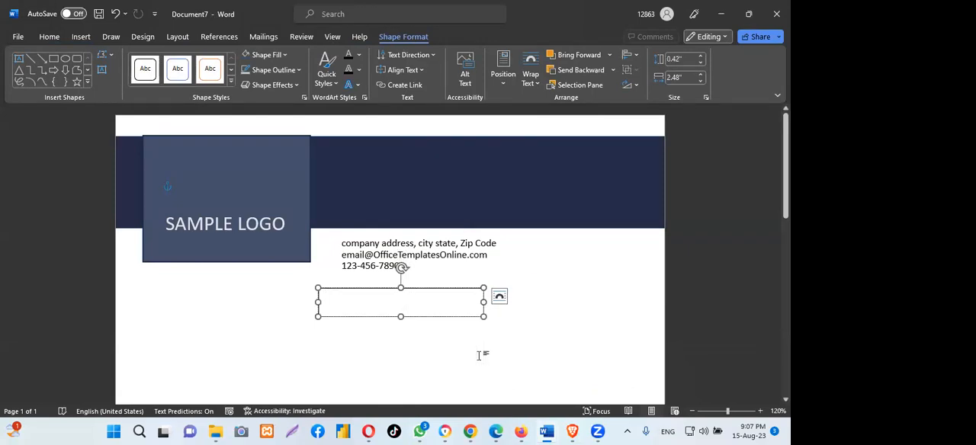
pyautogui.write('IN')
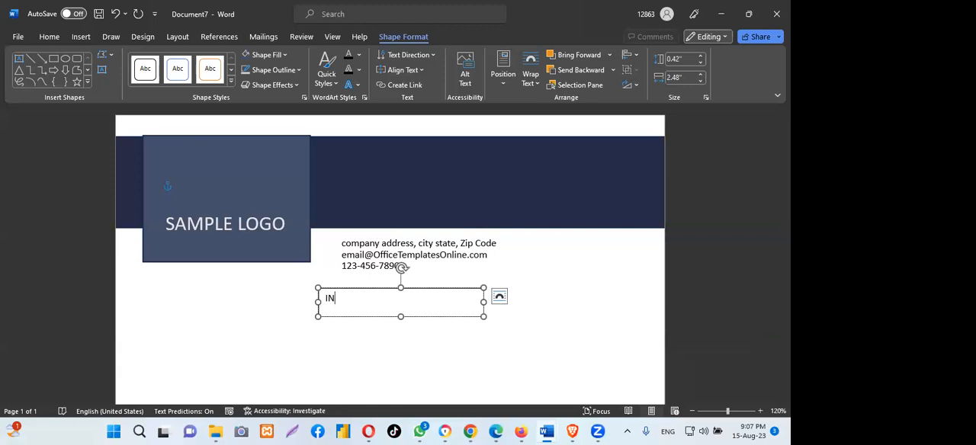
pyautogui.write('VOICE')
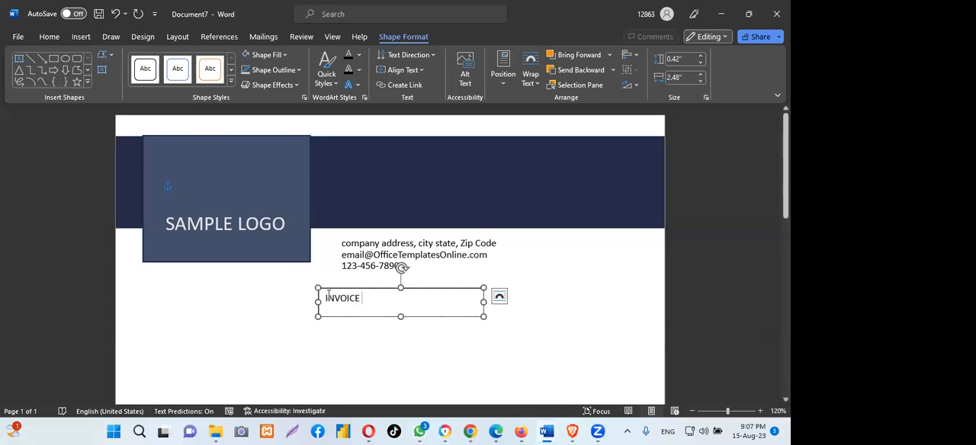
# - Set the "INVOICE" text to font size 22 and shrink its text box to fit closely around the word
pyautogui.moveTo(326, 298); pyautogui.dragTo(385, 298)
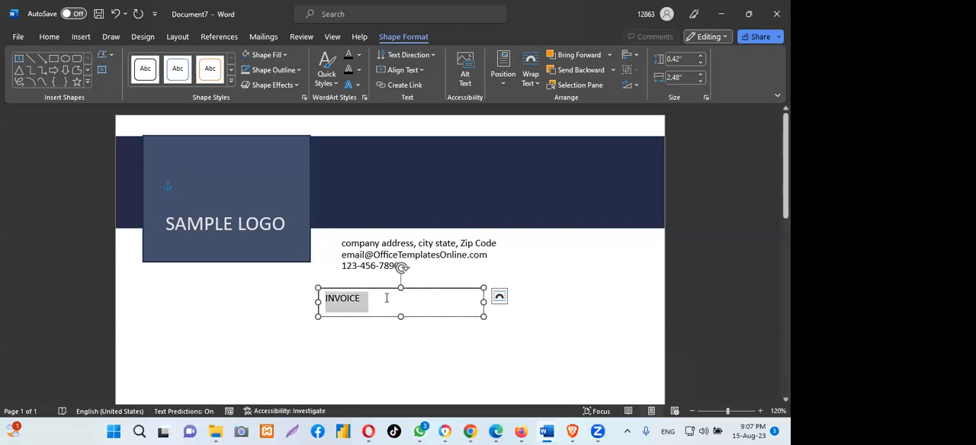
pyautogui.click(49, 36)
pyautogui.click(154, 59)
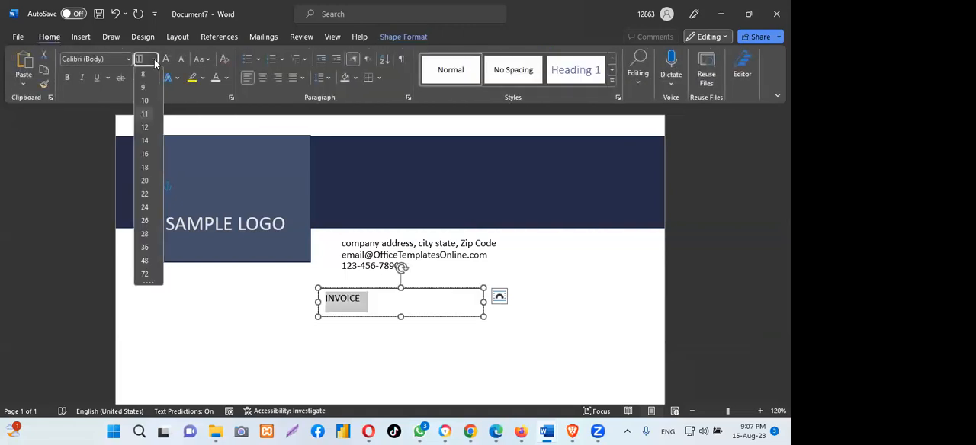
pyautogui.click(144, 193)
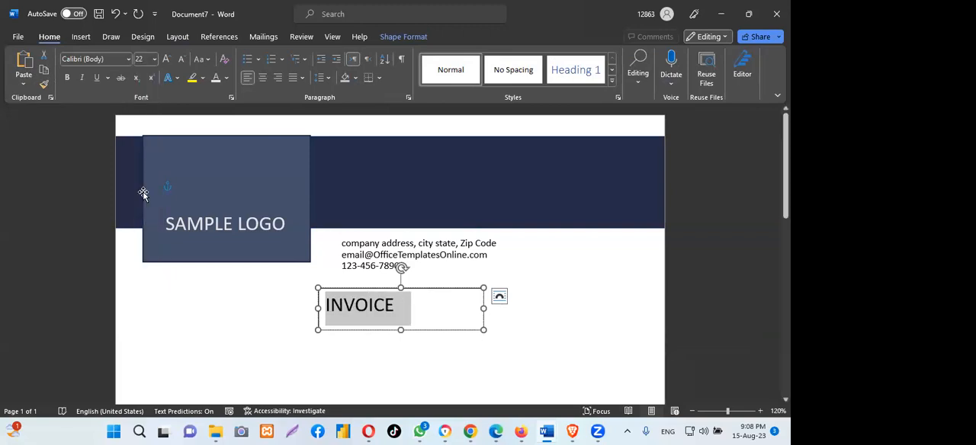
pyautogui.moveTo(483, 309); pyautogui.dragTo(408, 308)
pyautogui.moveTo(363, 333); pyautogui.dragTo(363, 321)
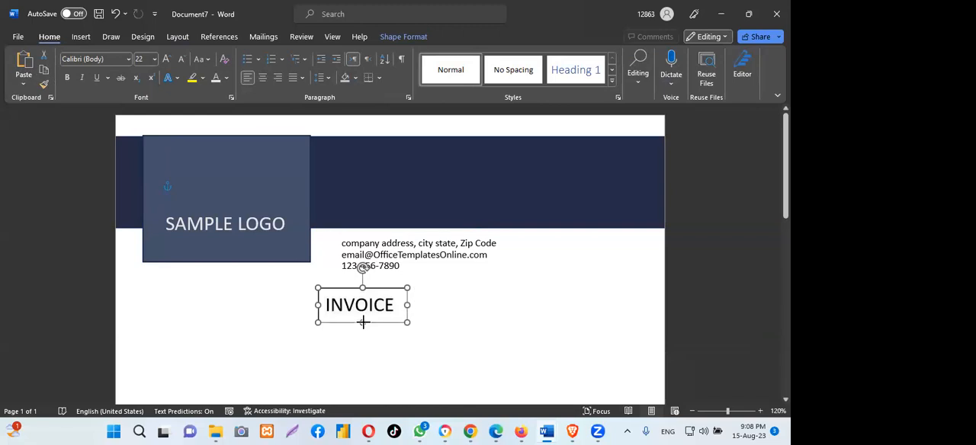
# - Move the "INVOICE" text box onto the navy band, aligned above the company contact lines, and deselect it
pyautogui.moveTo(340, 291); pyautogui.dragTo(345, 170)
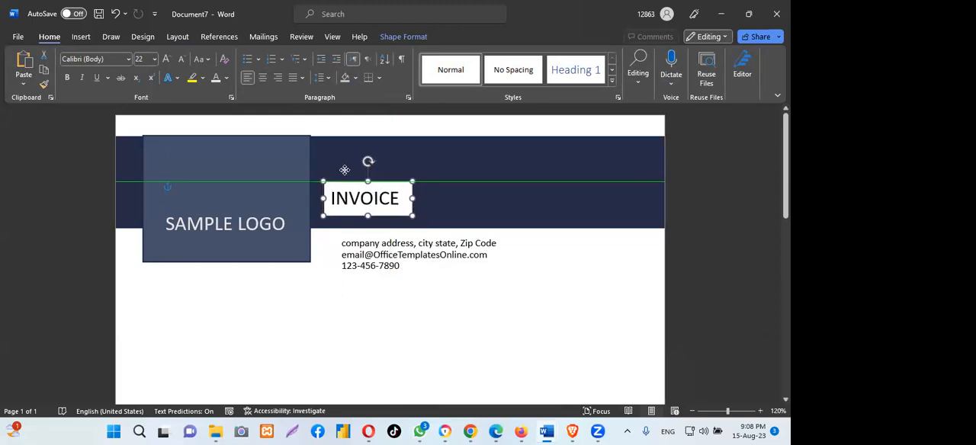
pyautogui.moveTo(345, 170); pyautogui.dragTo(367, 178)
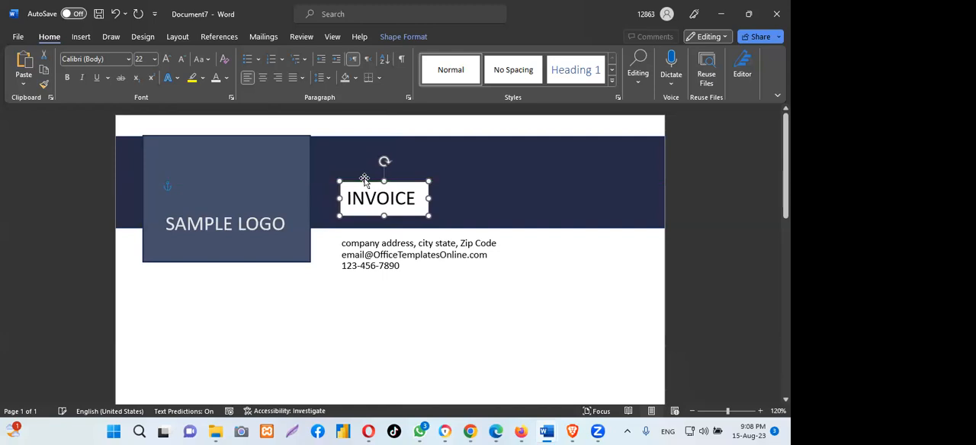
pyautogui.click(429, 355)
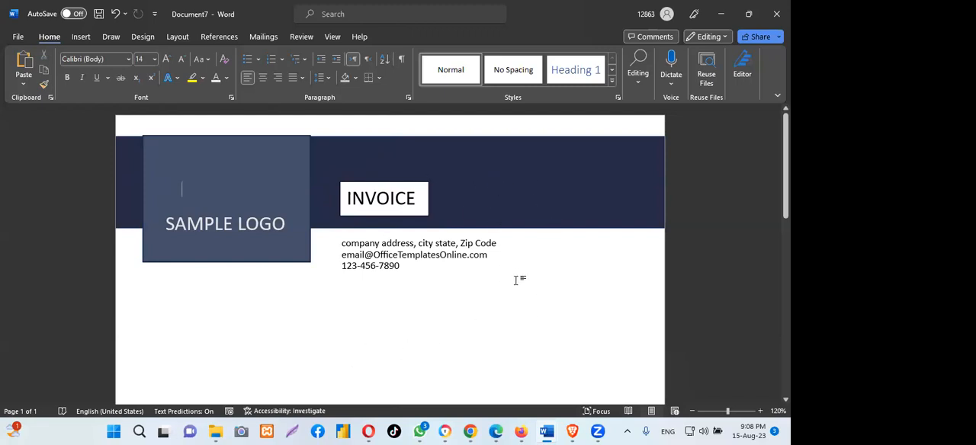
# - Switch to Chrome, open the navy, slate, teal and yellow Color Hunt palette, copy color code #252B48, and return to Document7
pyautogui.click(533, 173)
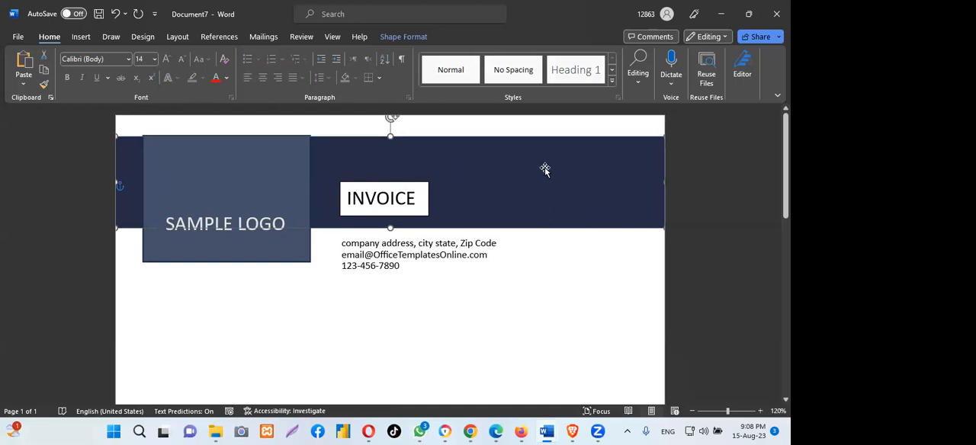
pyautogui.moveTo(518, 432)
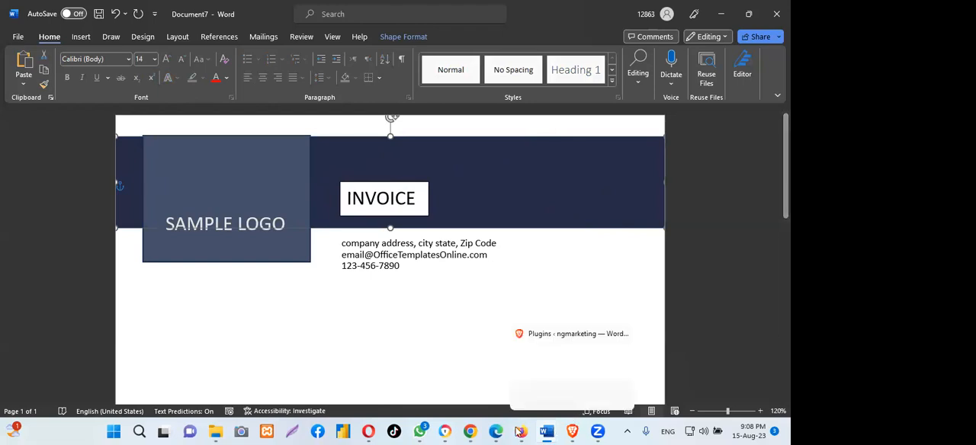
pyautogui.click(469, 431)
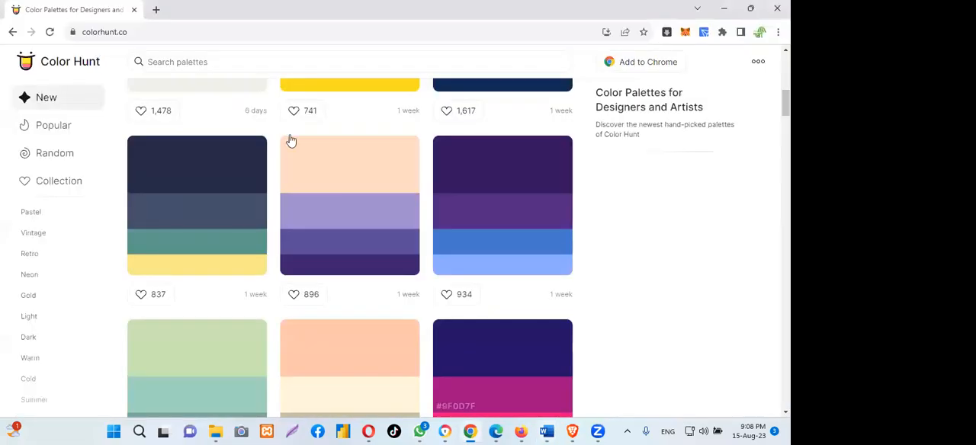
pyautogui.click(210, 163)
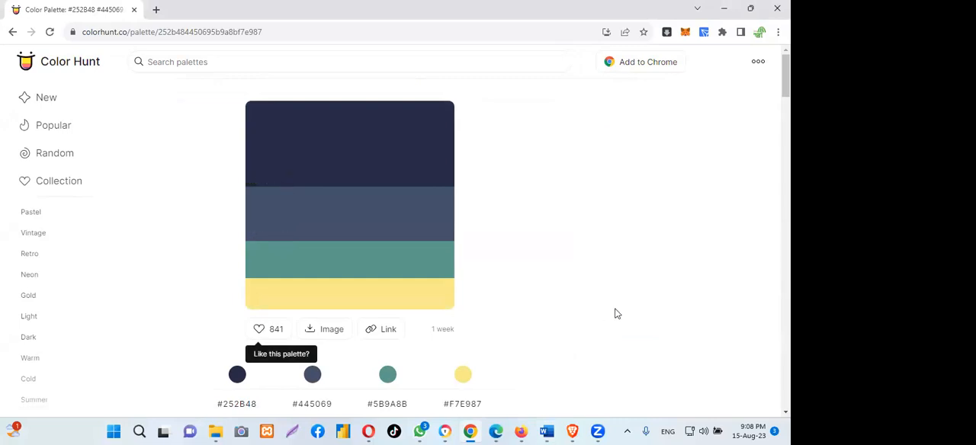
pyautogui.moveTo(546, 431)
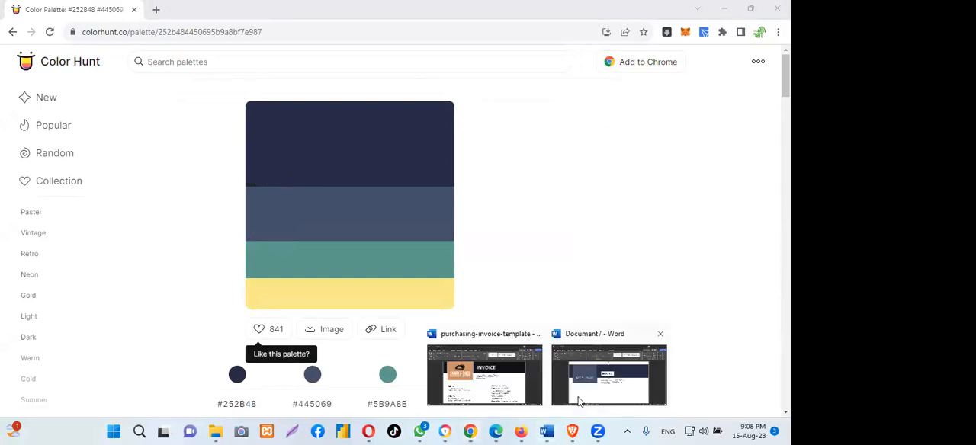
pyautogui.click(594, 396)
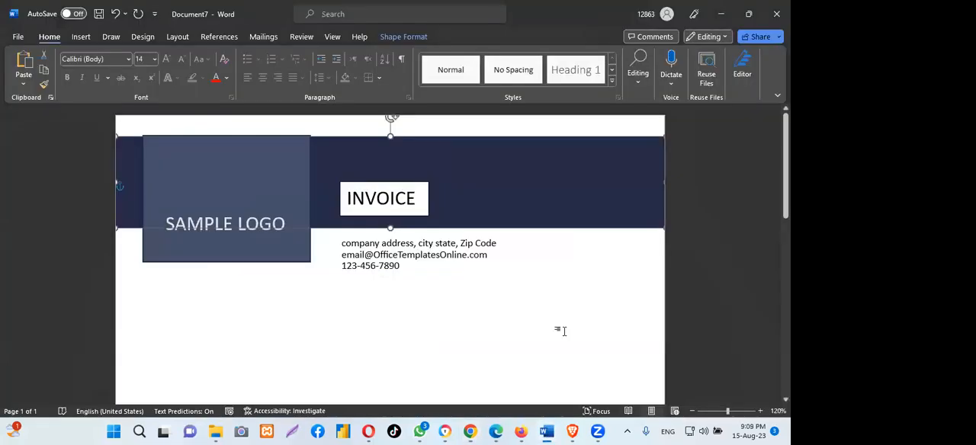
# - Fill the "INVOICE" text box with the custom hex color #252B48 to match the navy band
pyautogui.doubleClick(384, 183)
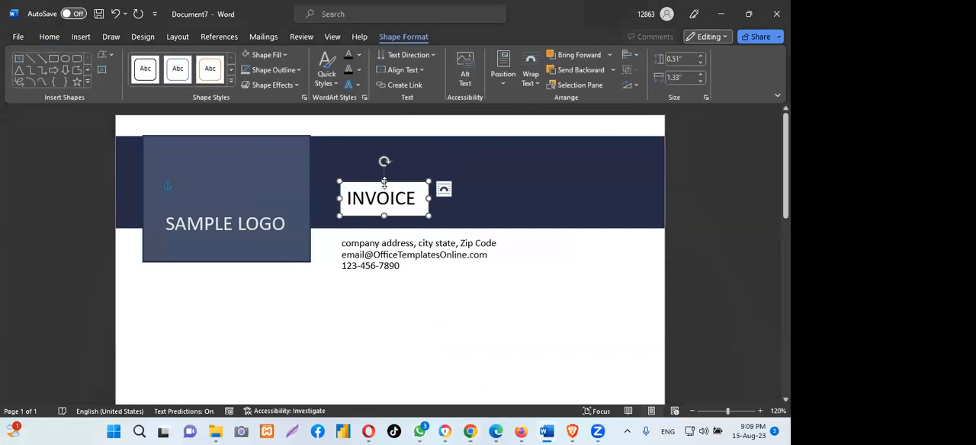
pyautogui.click(297, 71)
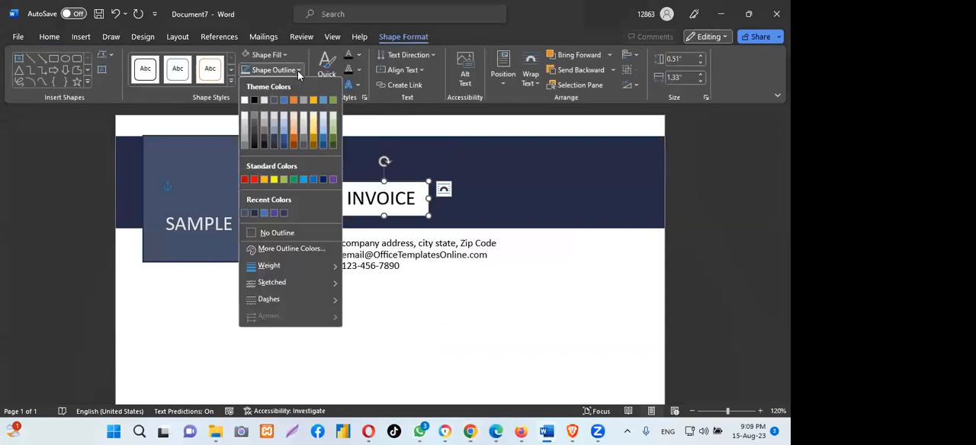
pyautogui.click(284, 55)
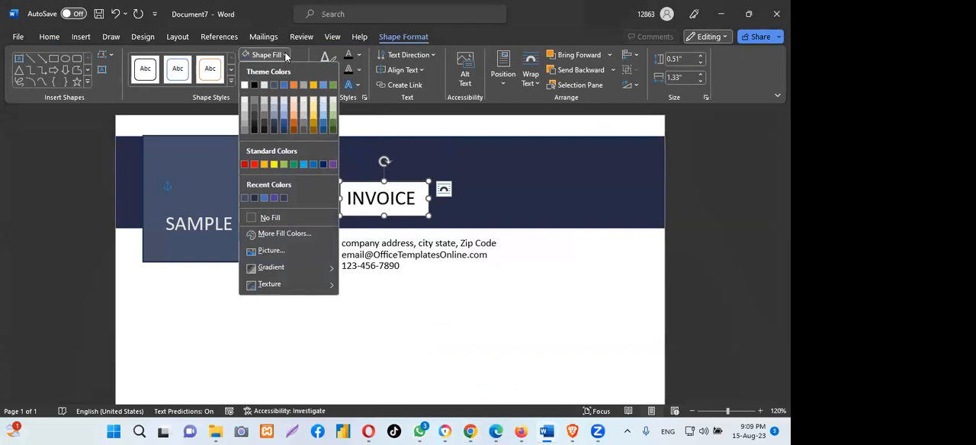
pyautogui.click(283, 234)
pyautogui.click(358, 113)
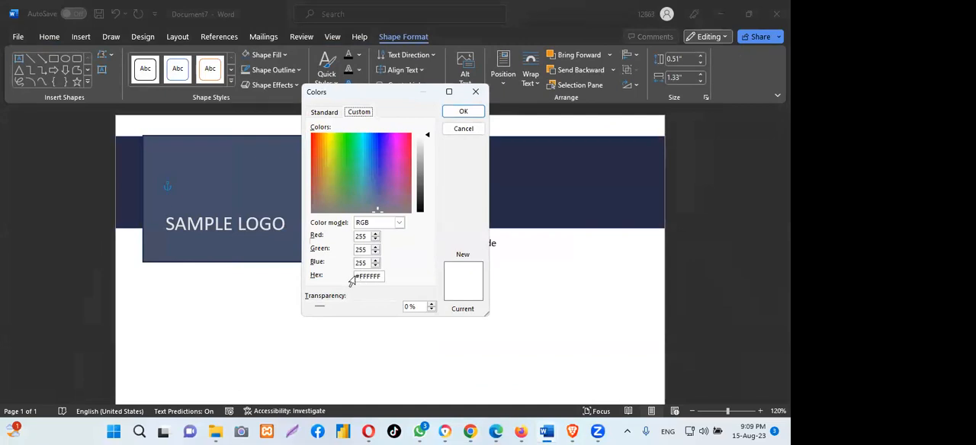
pyautogui.moveTo(358, 276); pyautogui.dragTo(381, 277)
pyautogui.write('#')
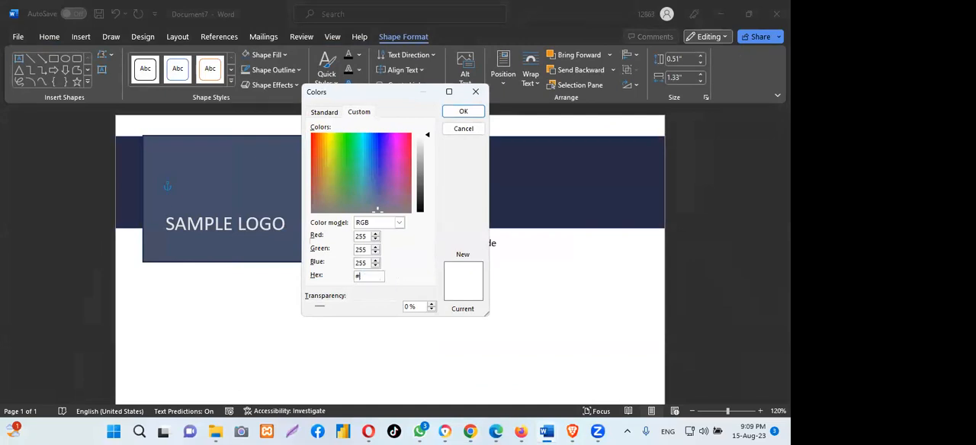
pyautogui.write('252B48')
pyautogui.click(461, 112)
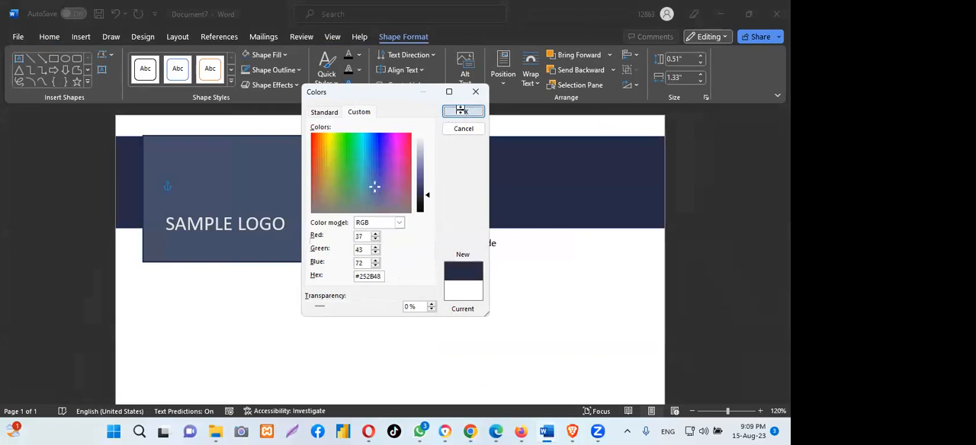
# - Remove the outline of the "INVOICE" text box and deselect it
pyautogui.click(298, 71)
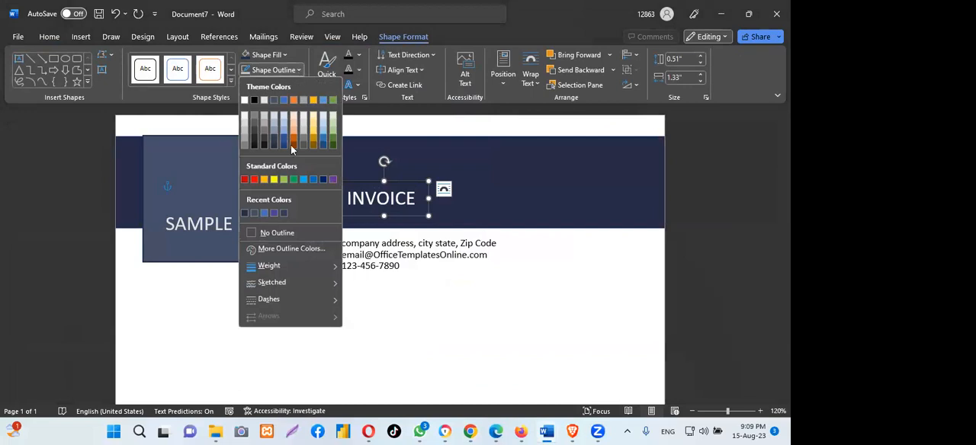
pyautogui.click(275, 231)
pyautogui.click(457, 338)
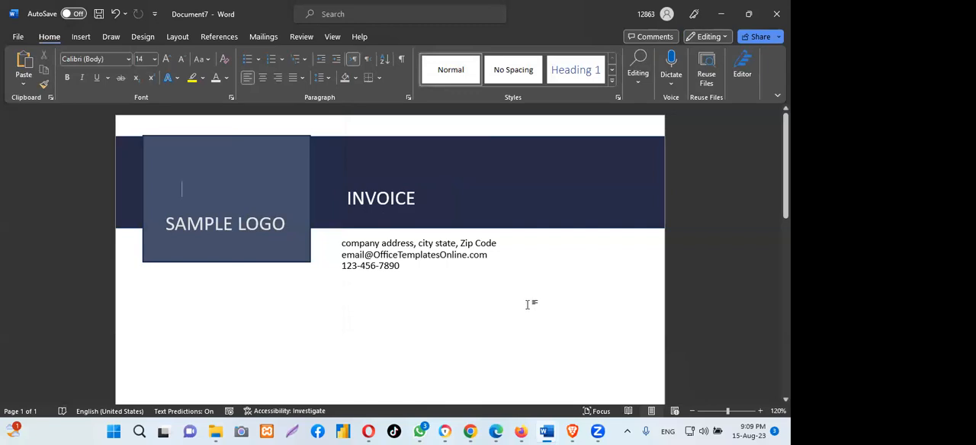
# - Compare the header, including the border around the logo block, with purchasing-invoice-template and return to Document7
pyautogui.scroll(-12, 390, 259)
pyautogui.scroll(11, 390, 260)
pyautogui.scroll(1, 390, 259)
pyautogui.moveTo(543, 433)
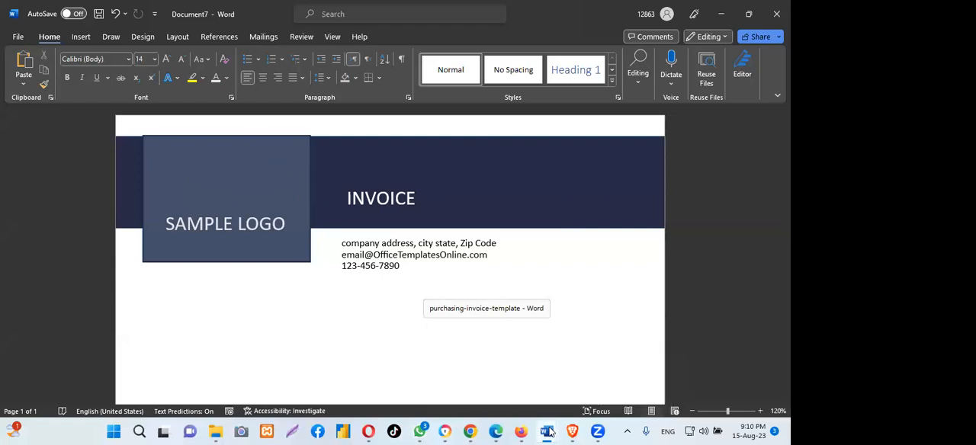
pyautogui.click(517, 403)
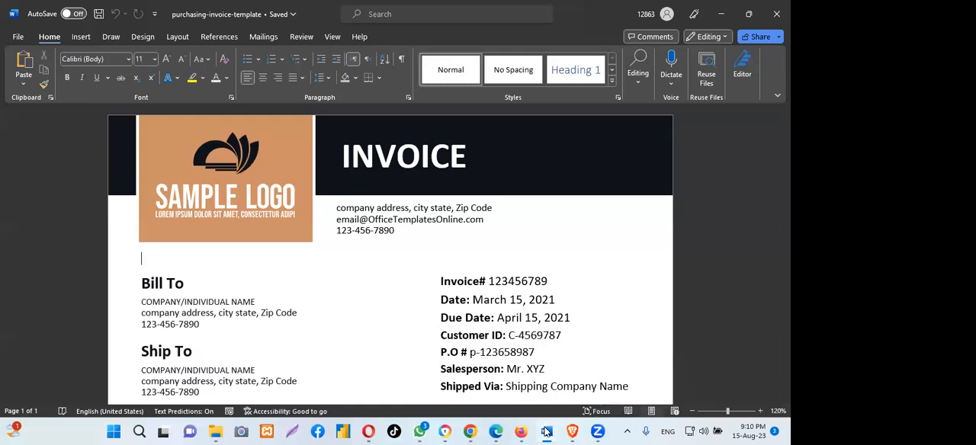
pyautogui.click(588, 377)
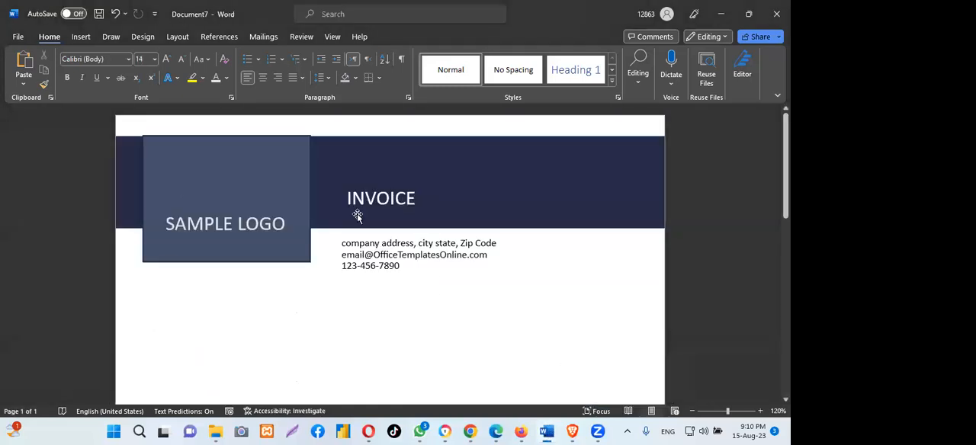
# - Give the SAMPLE LOGO rectangle a white 3 pt outline and deselect it
pyautogui.click(247, 160)
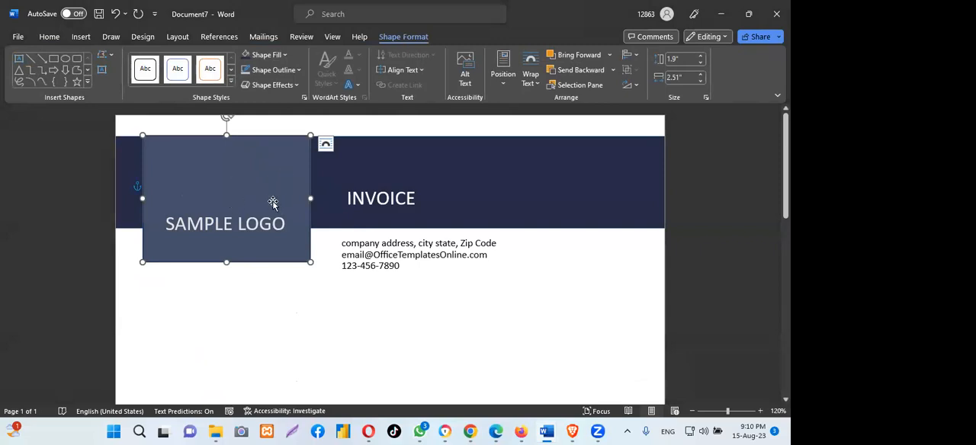
pyautogui.click(299, 70)
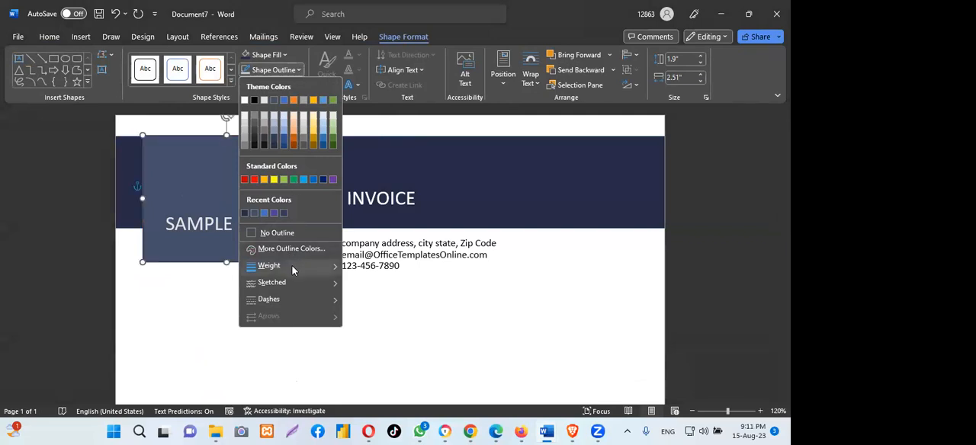
pyautogui.moveTo(292, 266)
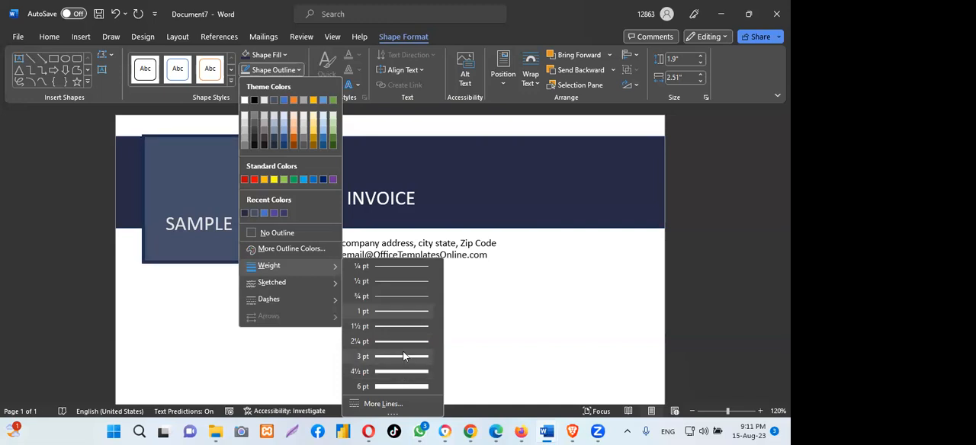
pyautogui.click(404, 356)
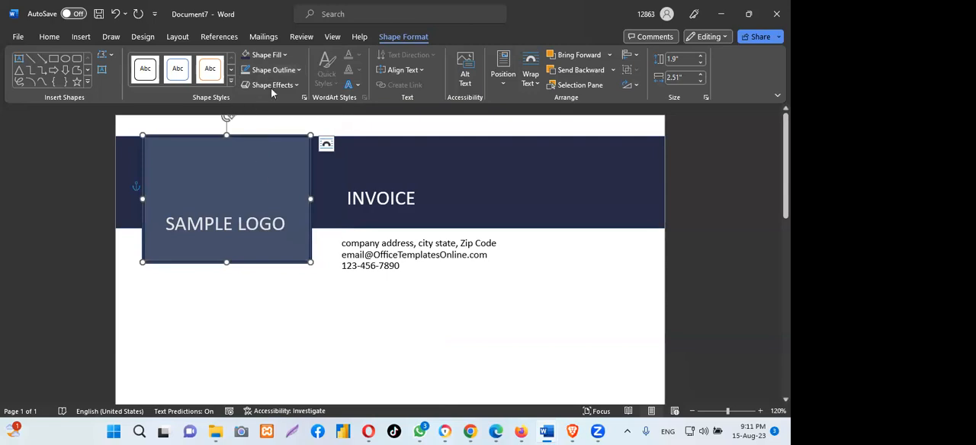
pyautogui.click(296, 70)
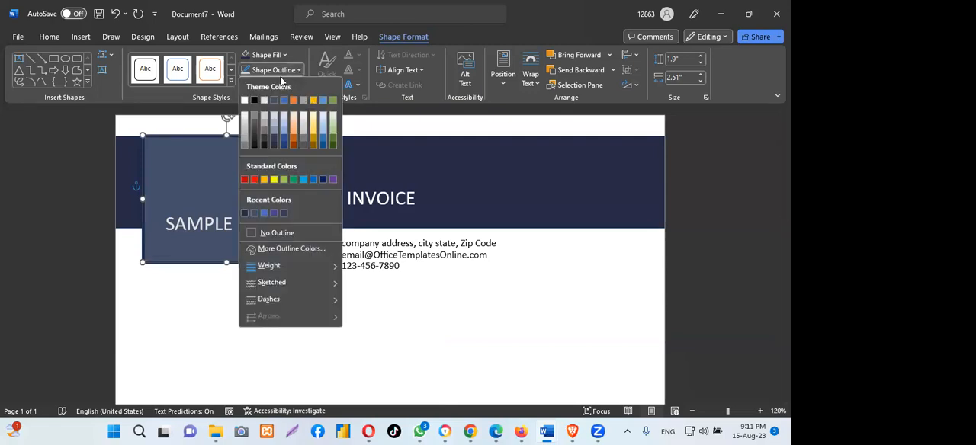
pyautogui.click(243, 99)
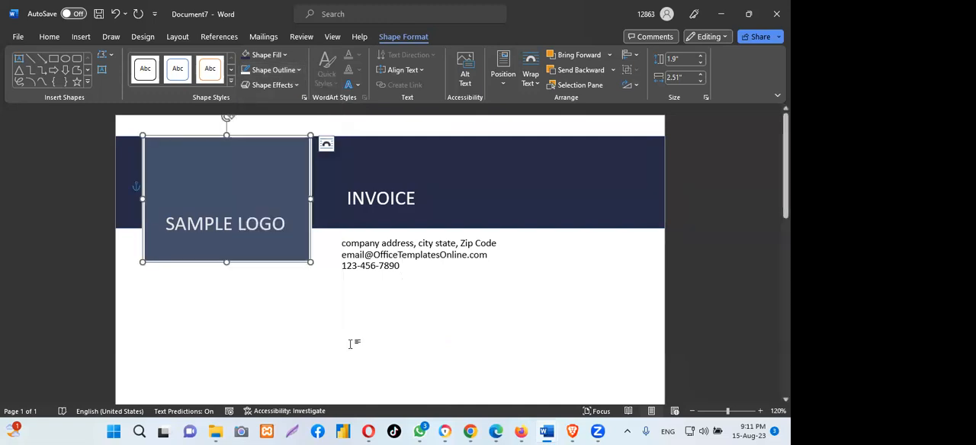
pyautogui.click(305, 318)
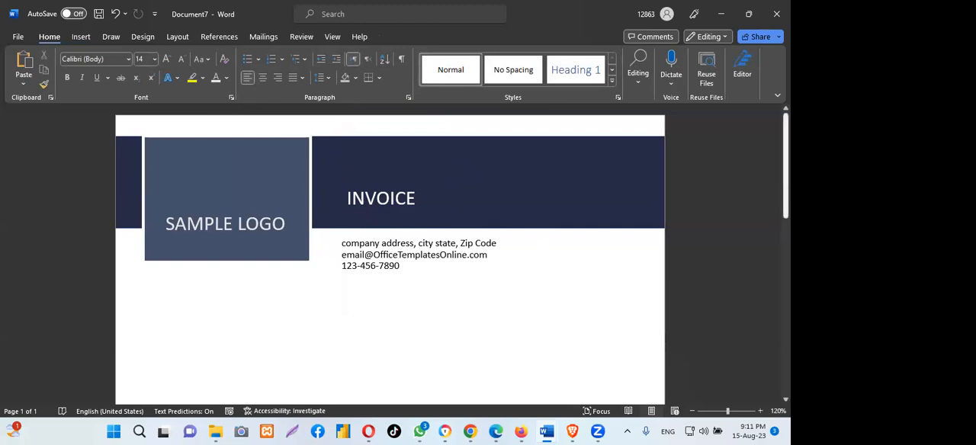
# - Place the insertion point in the blank area below the SAMPLE LOGO rectangle
pyautogui.scroll(-3, 786, 198)
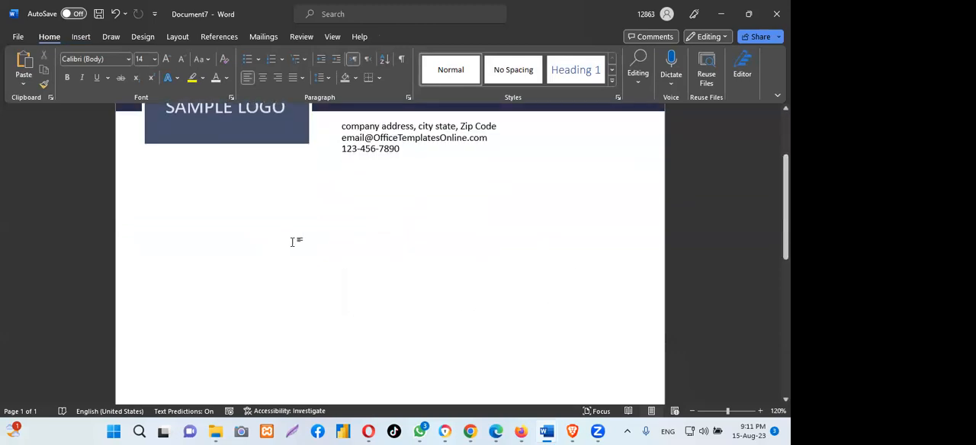
pyautogui.click(191, 201)
pyautogui.scroll(3, 272, 209)
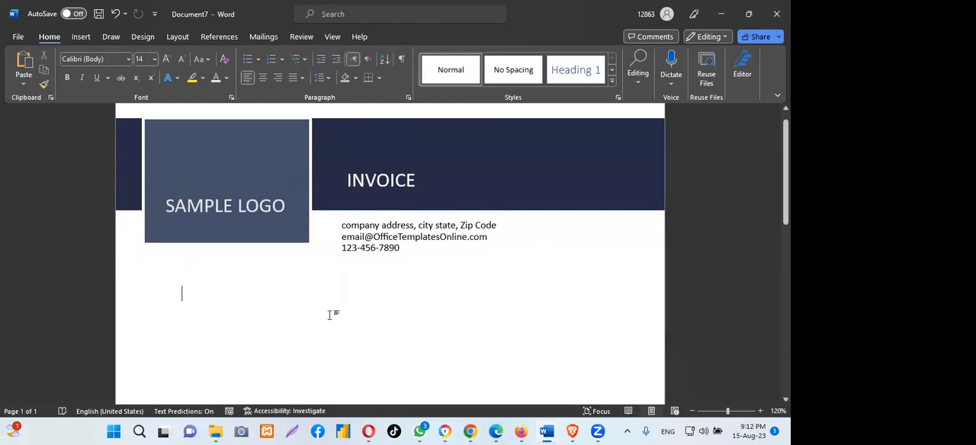
pyautogui.scroll(-1, 329, 315)
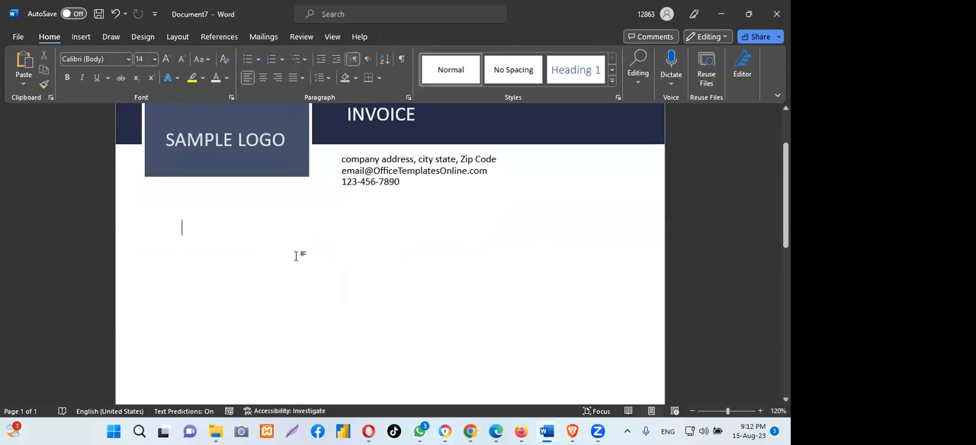
# - Examine the Bill To, Ship To and invoice details layout in purchasing-invoice-template, and return to the blank line below the logo in Document7
pyautogui.moveTo(546, 432)
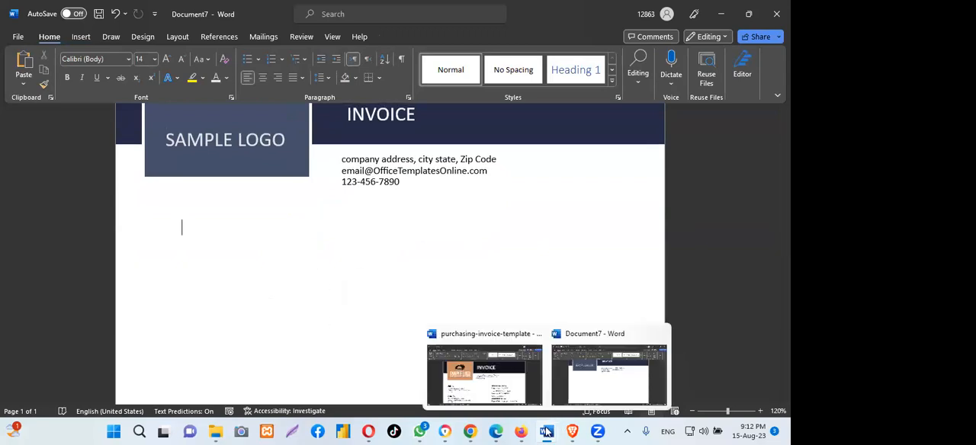
pyautogui.click(515, 388)
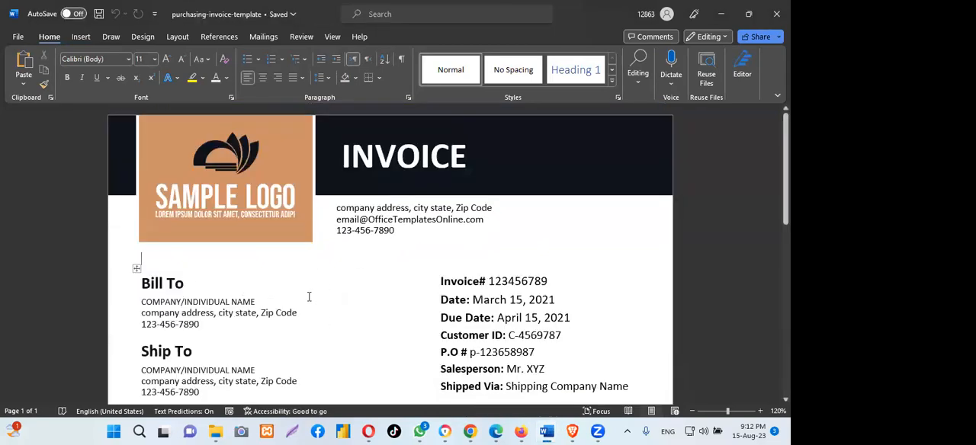
pyautogui.scroll(-1, 308, 297)
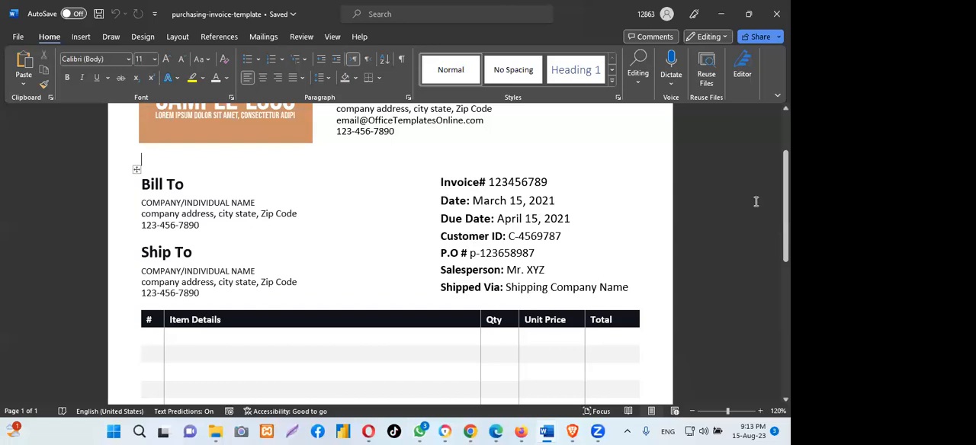
pyautogui.scroll(3, 391, 252)
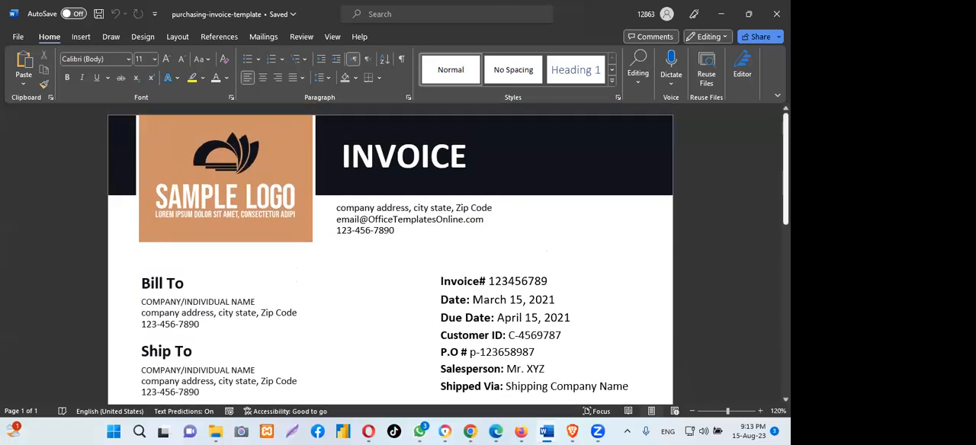
pyautogui.scroll(-4, 222, 236)
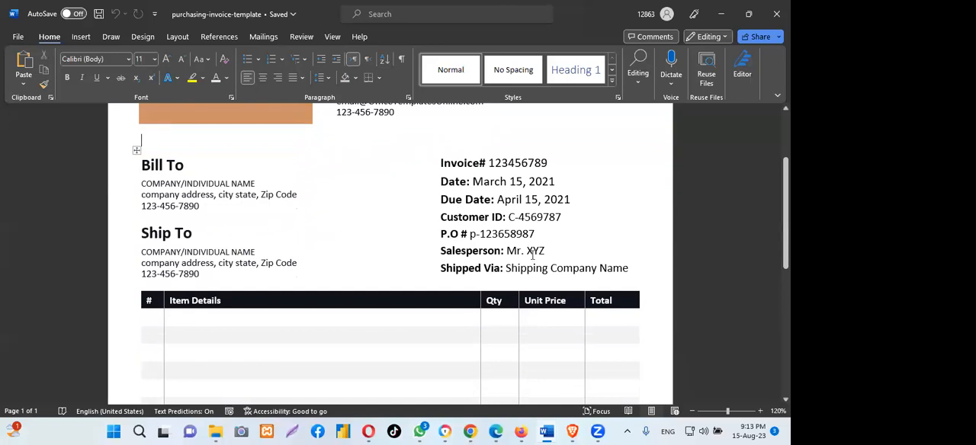
pyautogui.moveTo(545, 428)
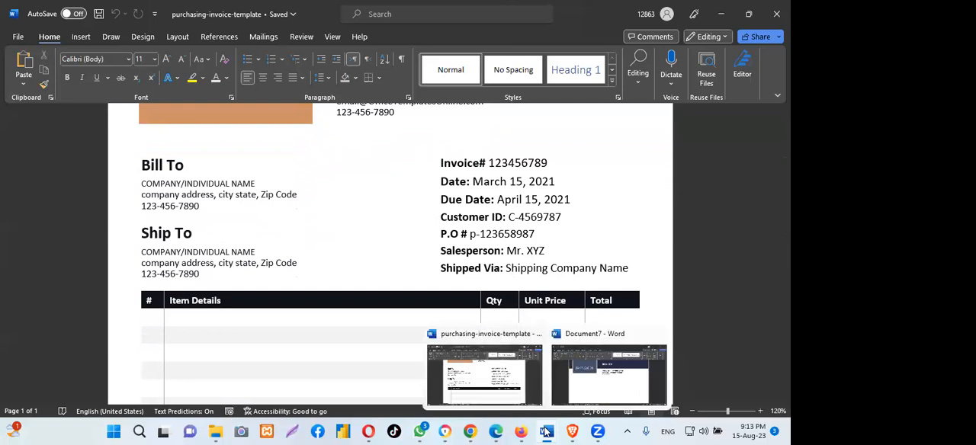
pyautogui.click(596, 394)
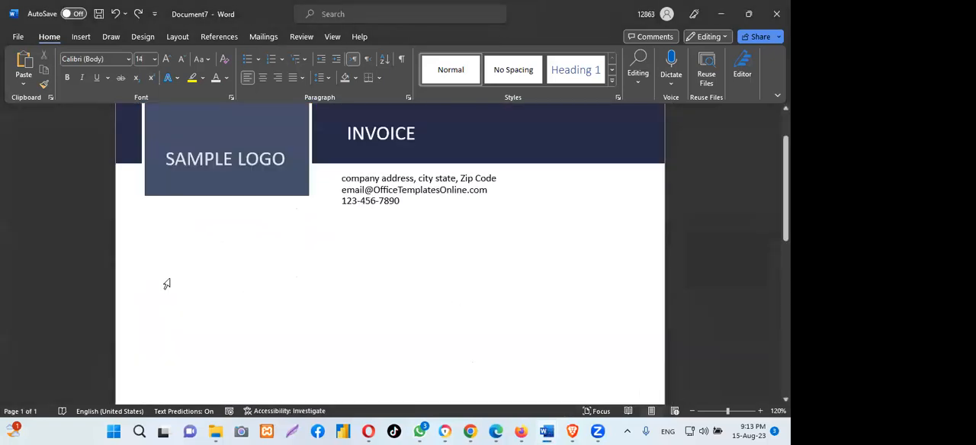
pyautogui.click(188, 275)
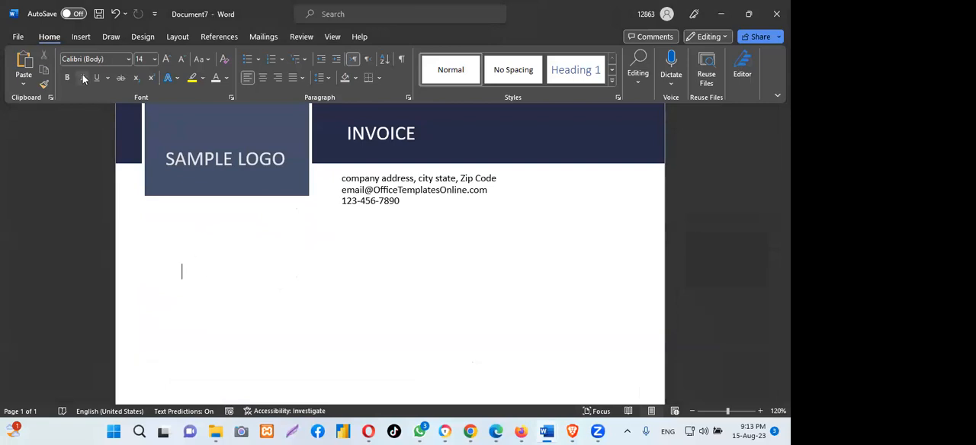
# - Insert a table with two columns and one row on the blank line below the SAMPLE LOGO block
pyautogui.click(80, 37)
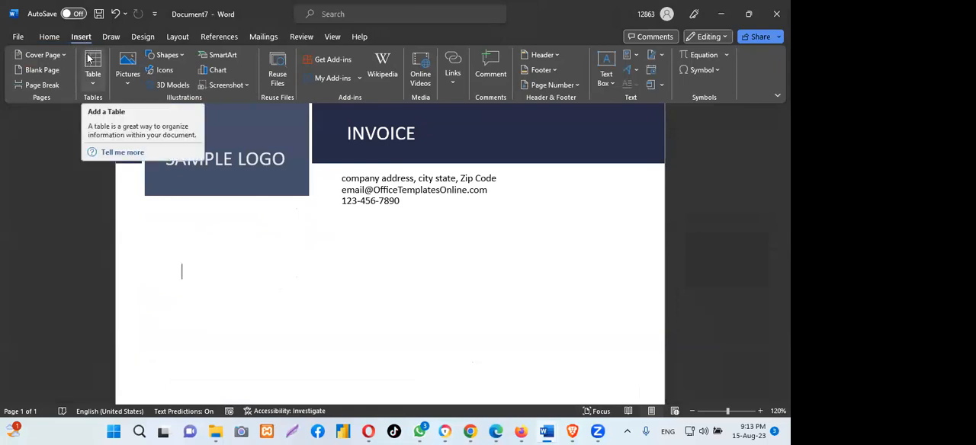
pyautogui.click(90, 61)
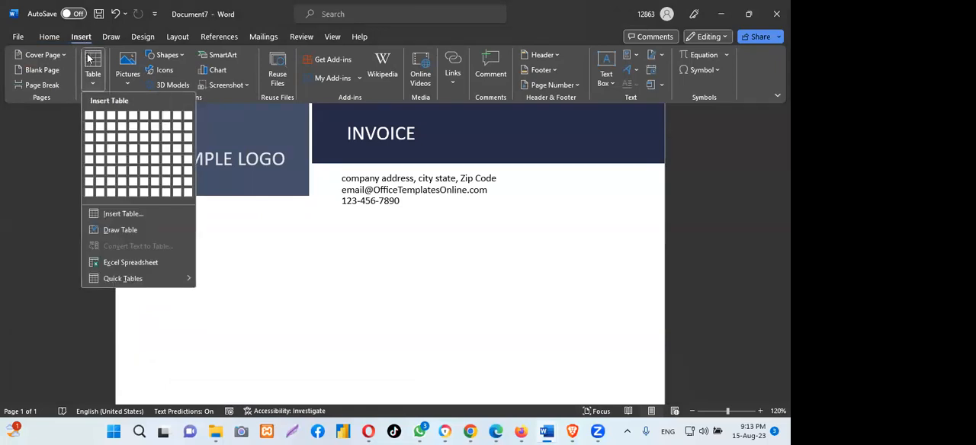
pyautogui.click(99, 116)
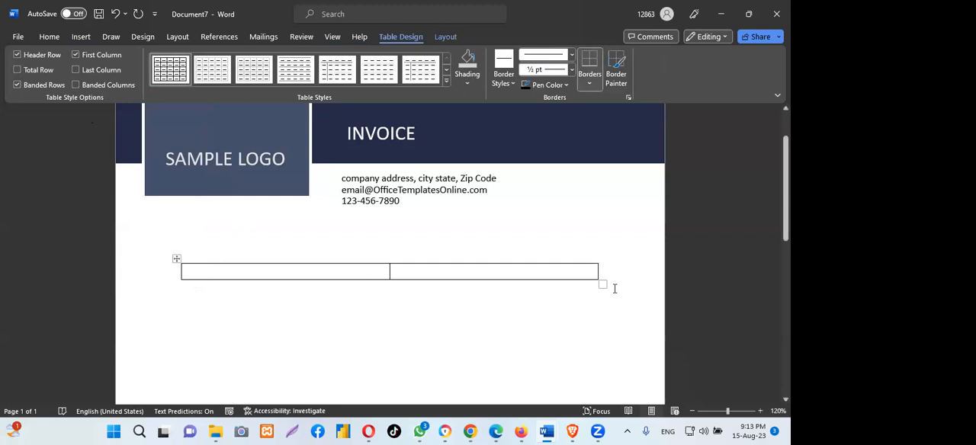
# - Enlarge the two-cell table and reposition it to span nearly the page width, then place the insertion point in its left cell
pyautogui.moveTo(600, 284); pyautogui.dragTo(654, 291)
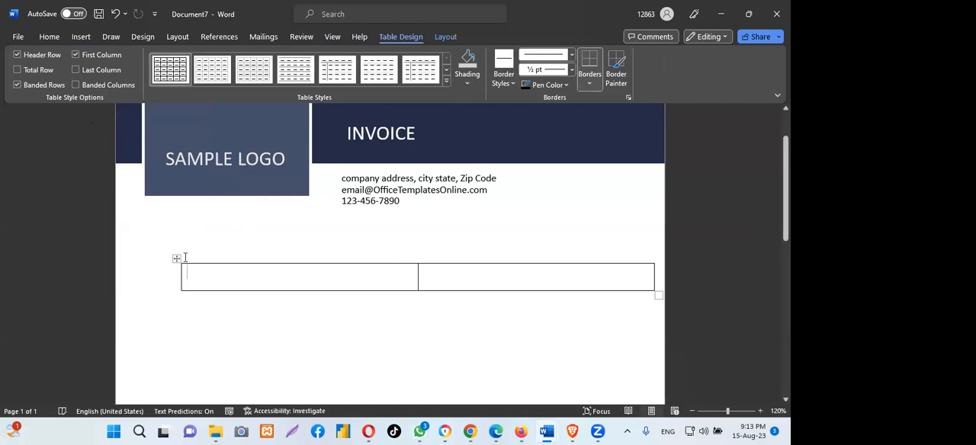
pyautogui.moveTo(146, 255)
pyautogui.mouseDown()
pyautogui.moveTo(135, 256)
pyautogui.moveTo(145, 256)
pyautogui.mouseUp()
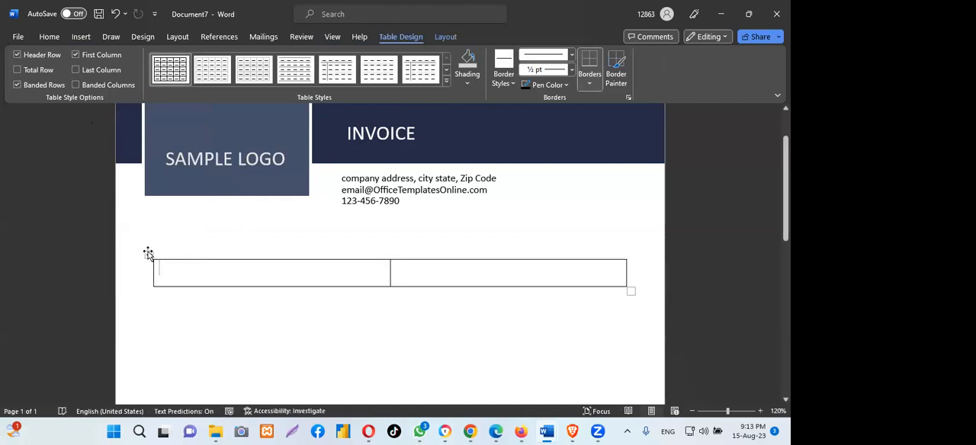
pyautogui.moveTo(631, 290); pyautogui.dragTo(655, 299)
pyautogui.moveTo(134, 255); pyautogui.dragTo(133, 254)
pyautogui.click(282, 229)
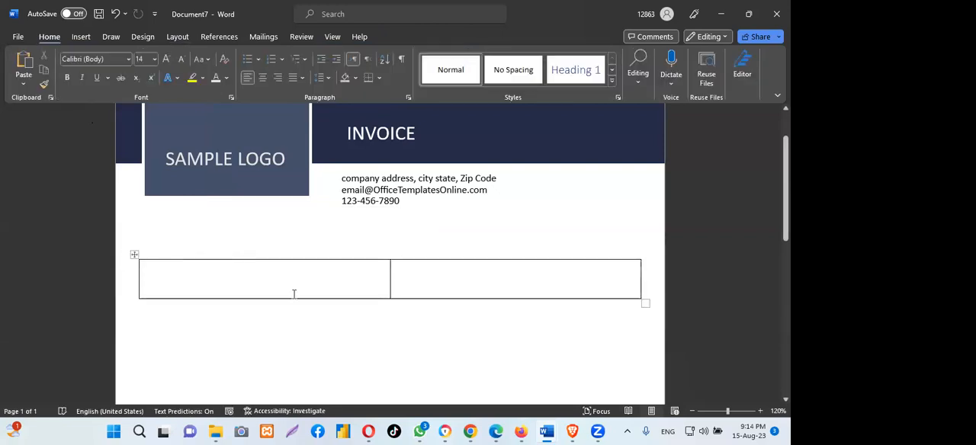
pyautogui.click(265, 281)
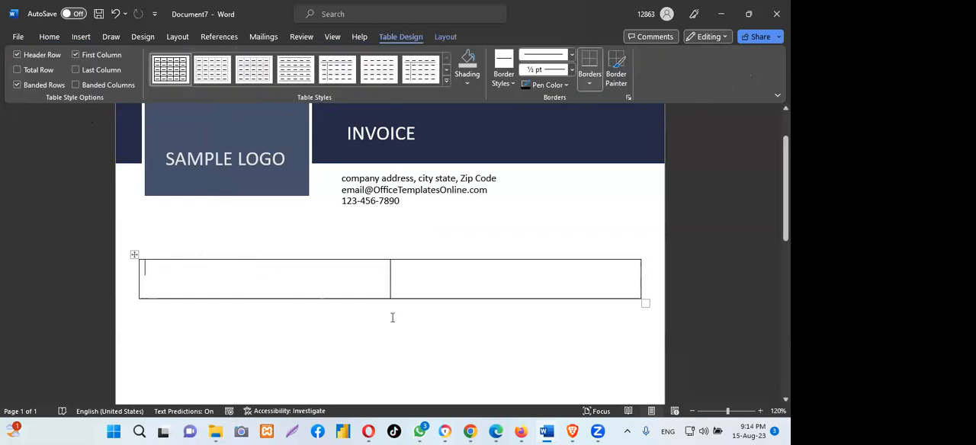
# - Insert a Simple Text Box in the left cell of the table
pyautogui.scroll(1, 392, 316)
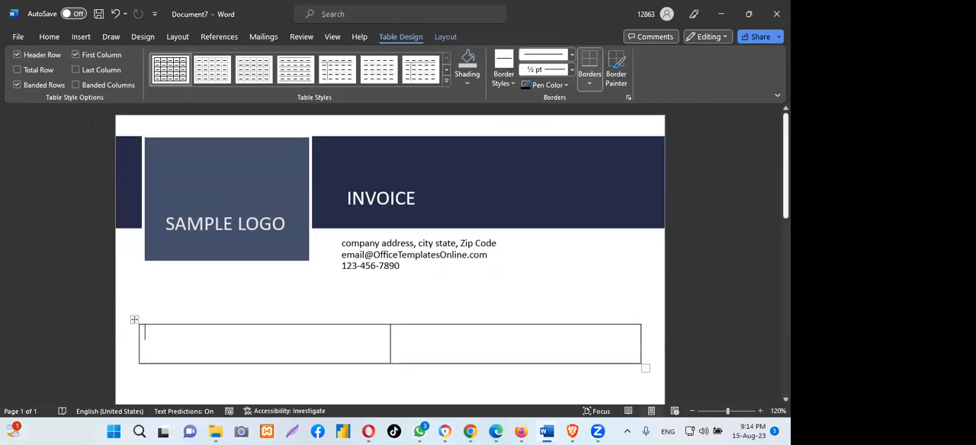
pyautogui.scroll(-2, 391, 251)
pyautogui.scroll(3, 391, 251)
pyautogui.scroll(-1, 390, 252)
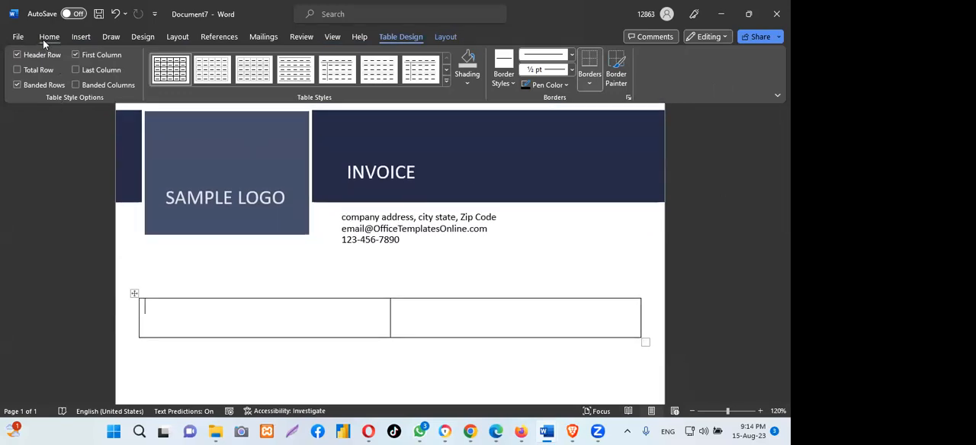
pyautogui.click(83, 38)
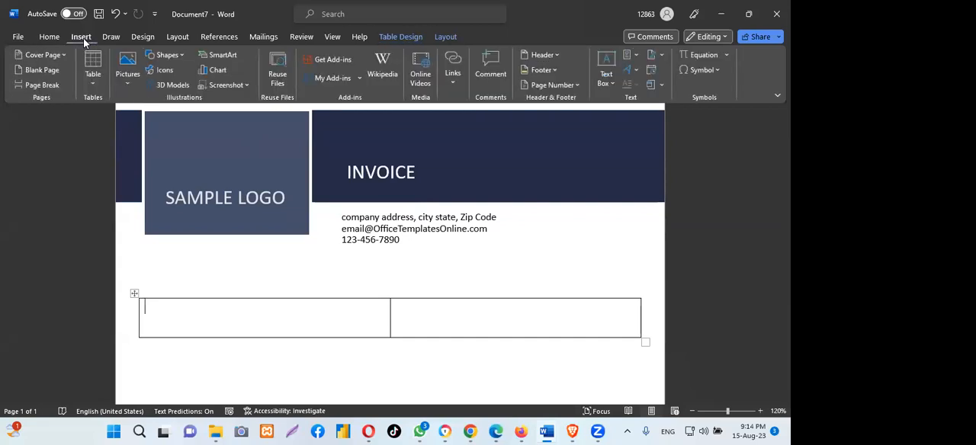
pyautogui.click(605, 61)
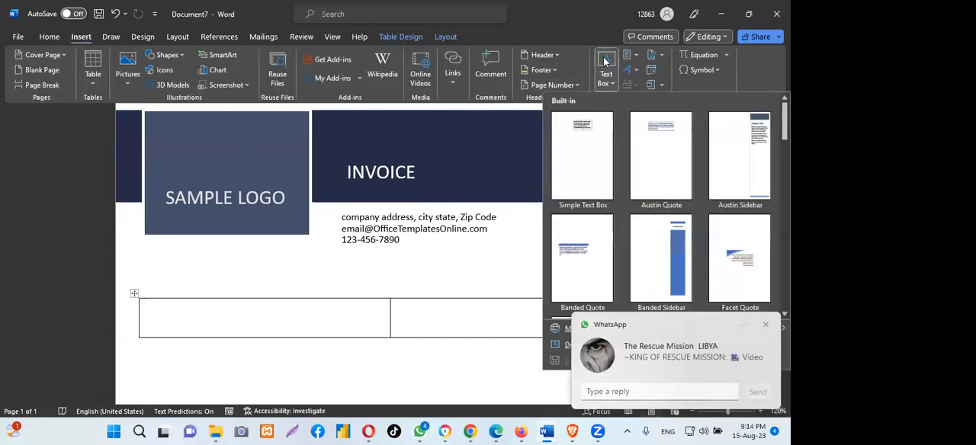
pyautogui.click(587, 136)
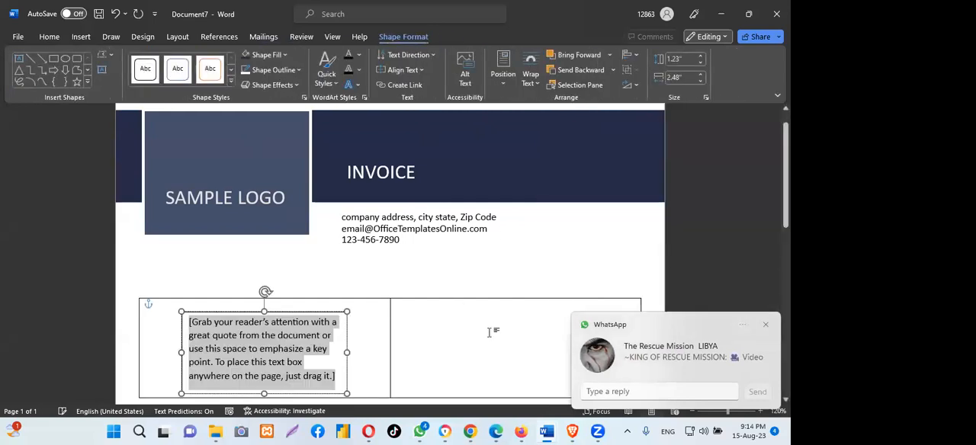
# - Insert a Simple Text Box in the right cell of the table
pyautogui.click(460, 323)
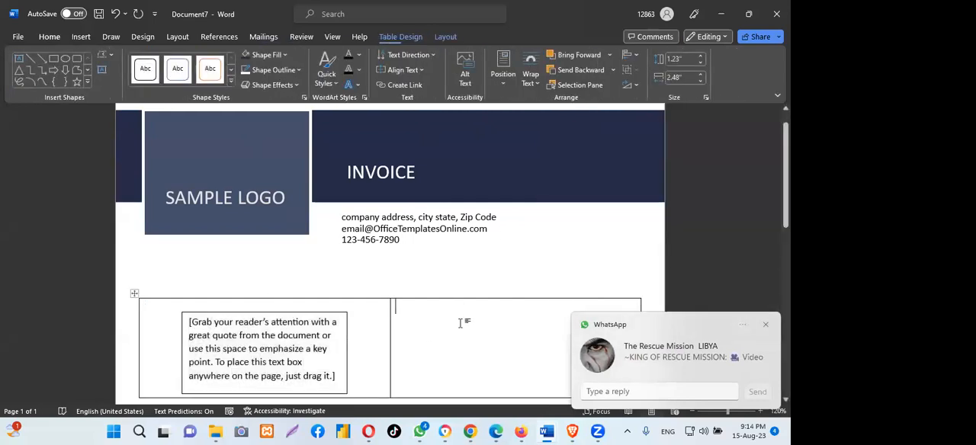
pyautogui.click(78, 37)
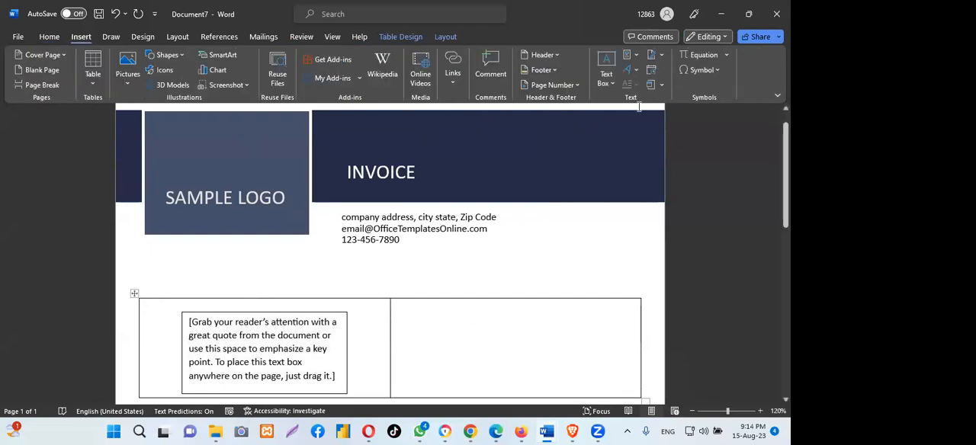
pyautogui.click(605, 62)
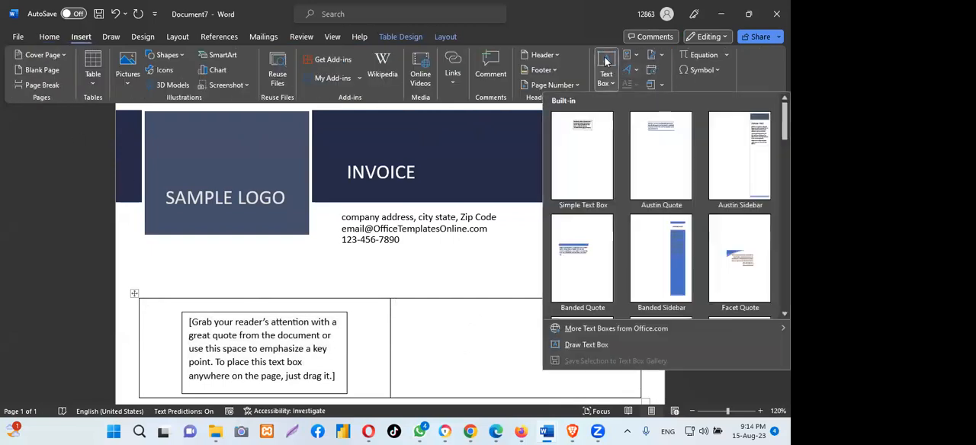
pyautogui.click(571, 125)
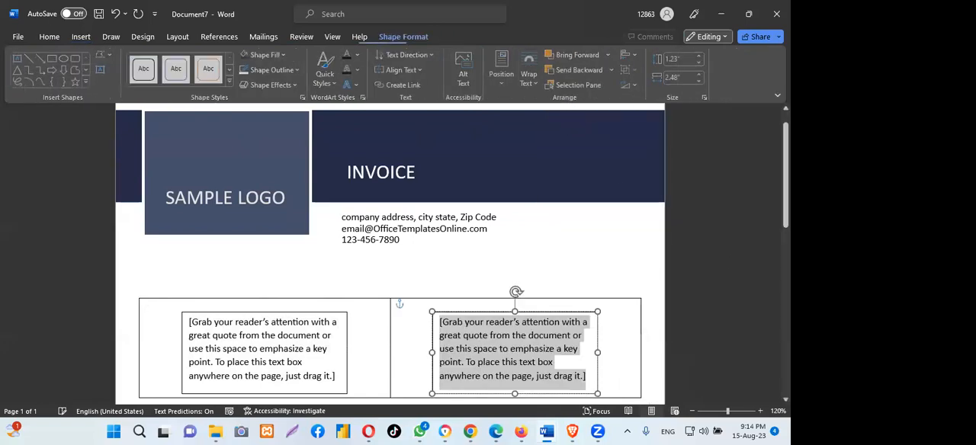
# - Widen the text box in the left cell on both sides to about 3.66", nearly filling the cell
pyautogui.scroll(-2, 148, 357)
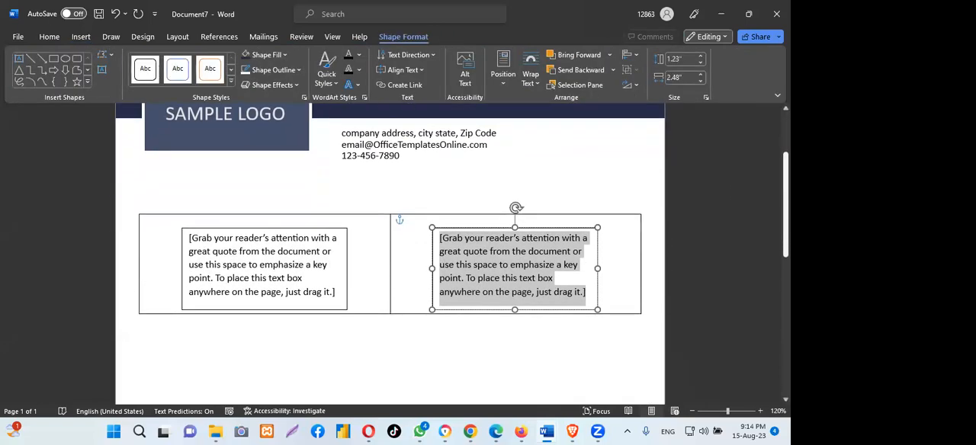
pyautogui.click(231, 256)
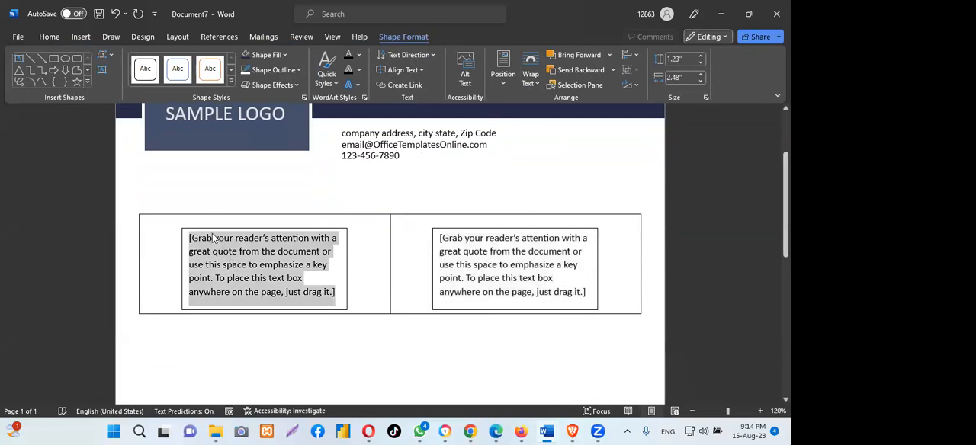
pyautogui.click(192, 227)
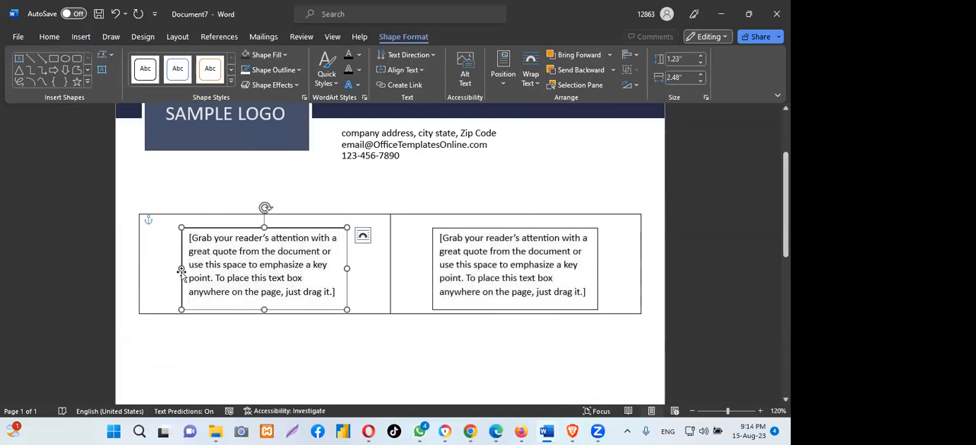
pyautogui.moveTo(181, 268); pyautogui.dragTo(145, 262)
pyautogui.moveTo(345, 261); pyautogui.dragTo(388, 260)
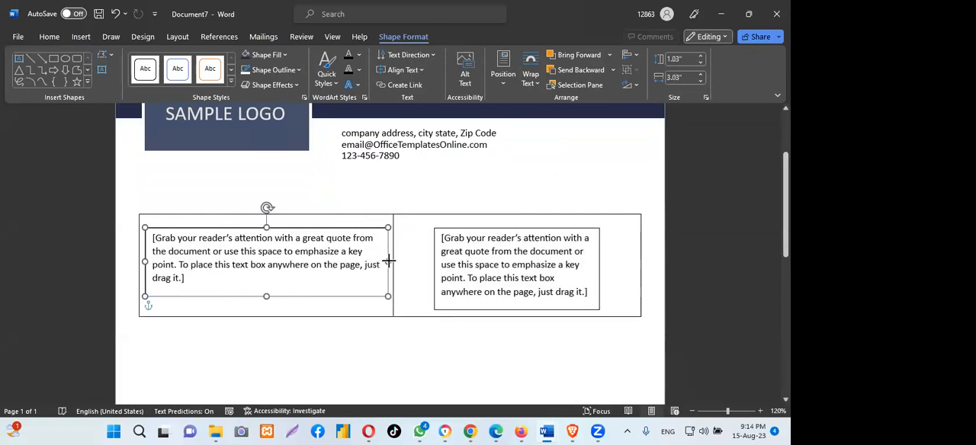
# - Resize the right cell's text box to about 3.42" wide by 1.39" high, and extend the left one to about 1.46" high
pyautogui.tripleClick(480, 266)
pyautogui.moveTo(601, 267); pyautogui.dragTo(638, 262)
pyautogui.moveTo(435, 262); pyautogui.dragTo(410, 262)
pyautogui.moveTo(525, 298); pyautogui.dragTo(524, 320)
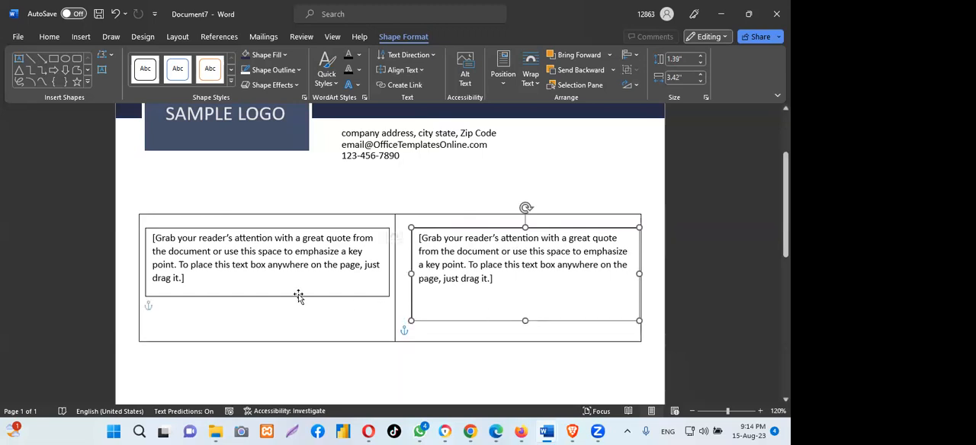
pyautogui.click(300, 296)
pyautogui.moveTo(266, 298); pyautogui.dragTo(265, 325)
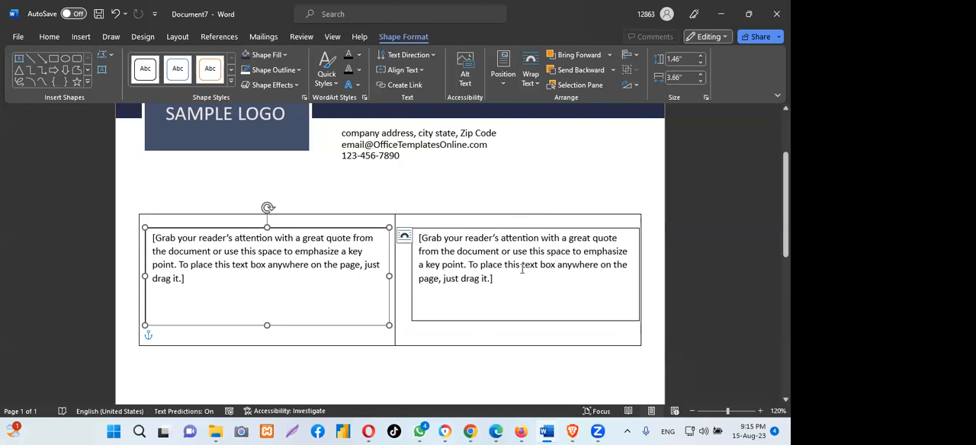
# - Switch to purchasing-invoice-template and copy the Bill To and Ship To address blocks
pyautogui.scroll(1, 514, 303)
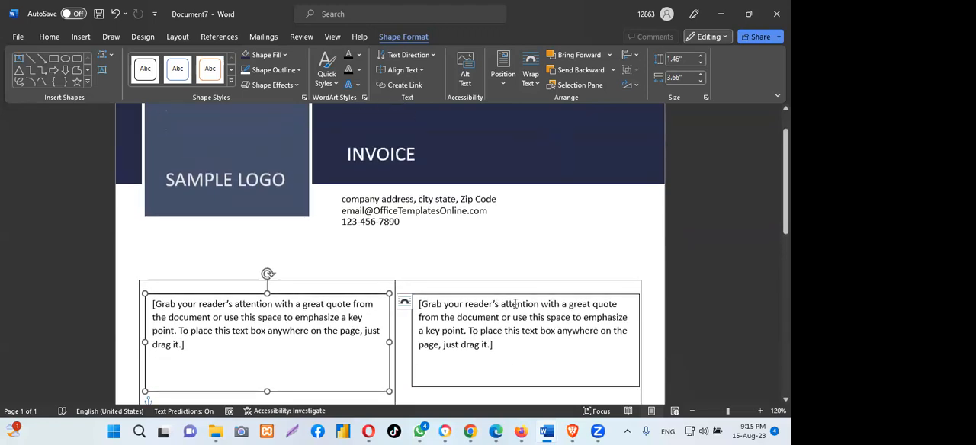
pyautogui.scroll(1, 514, 303)
pyautogui.scroll(-1, 514, 303)
pyautogui.scroll(-3, 514, 303)
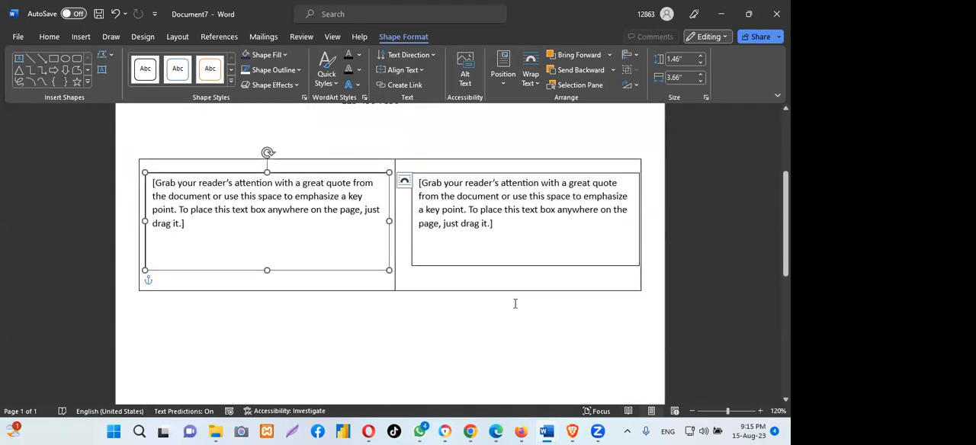
pyautogui.scroll(1, 514, 303)
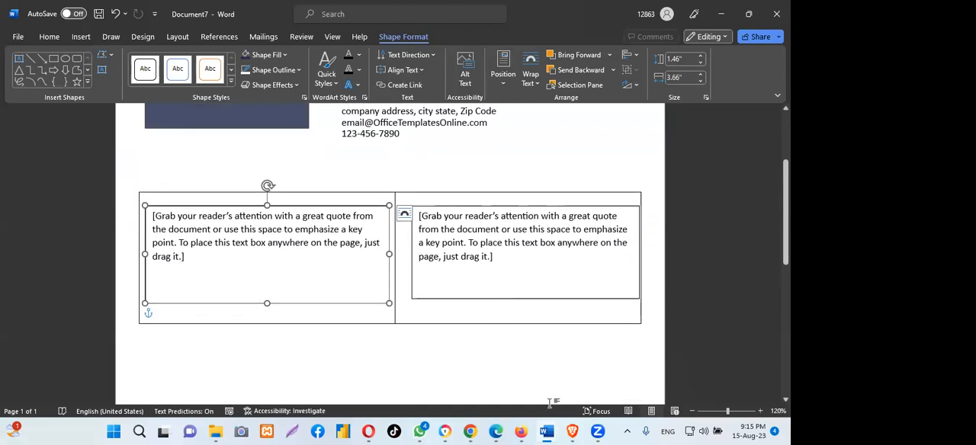
pyautogui.moveTo(546, 431)
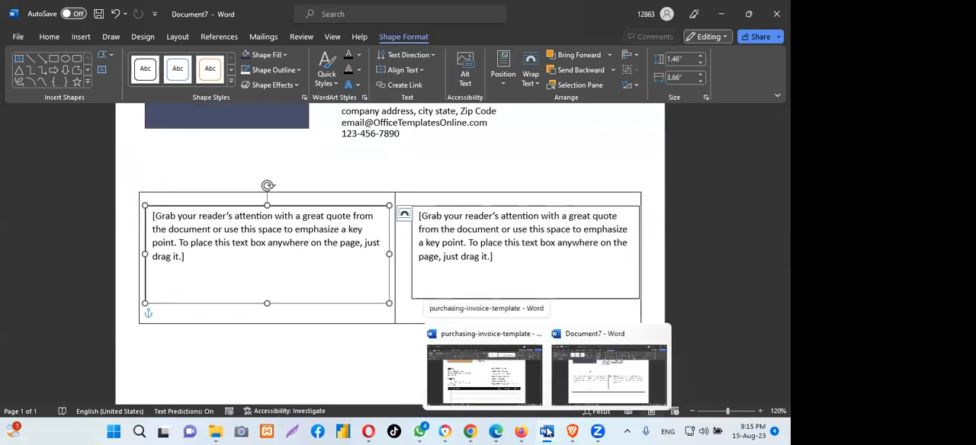
pyautogui.click(504, 378)
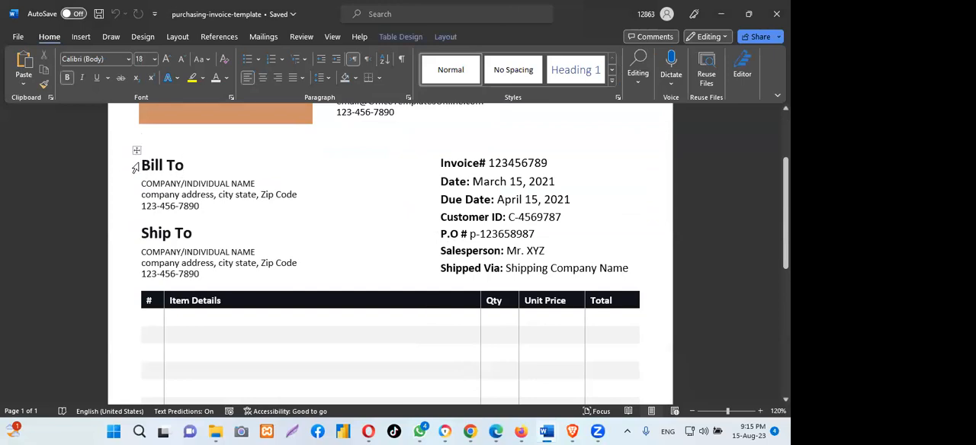
pyautogui.moveTo(142, 164); pyautogui.dragTo(245, 260)
pyautogui.rightClick(197, 183)
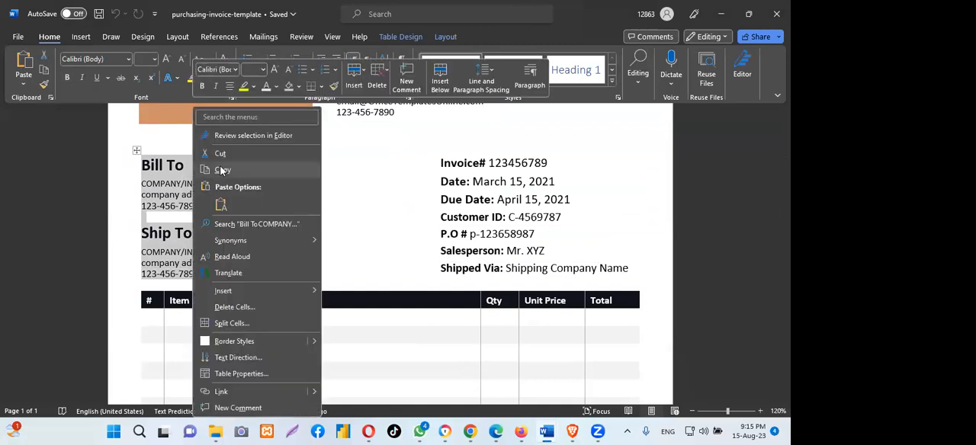
pyautogui.click(221, 170)
# - Return to Document7 and delete the placeholder text in the left text box
pyautogui.moveTo(555, 431)
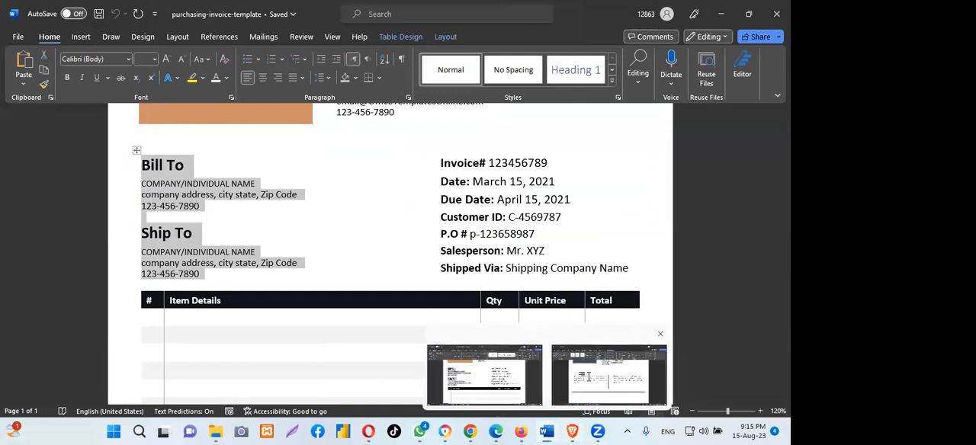
pyautogui.click(597, 387)
pyautogui.hotkey('ctrl', 'a')
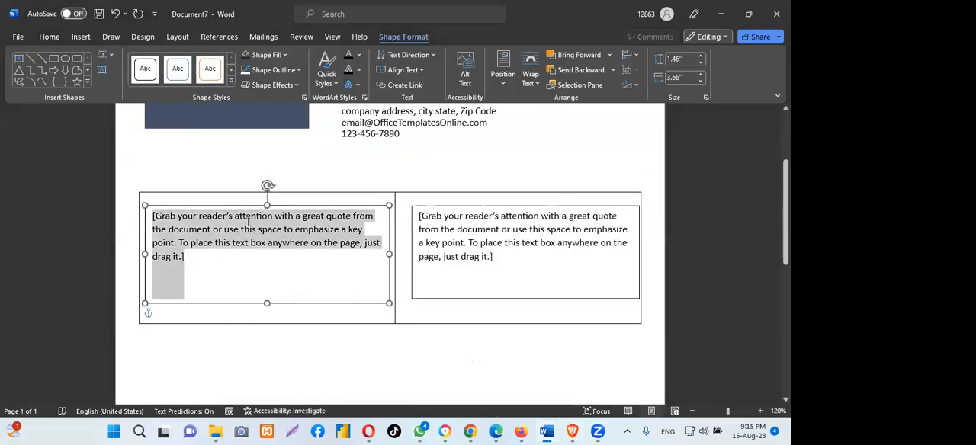
pyautogui.press('Delete')
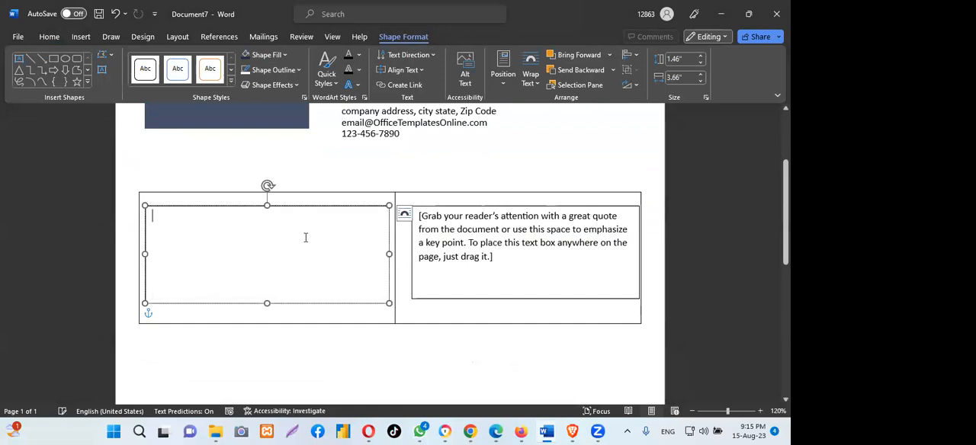
# - Try pasting the copied Bill To and Ship To blocks into the left text box as a picture, and undo the paste
pyautogui.rightClick(169, 219)
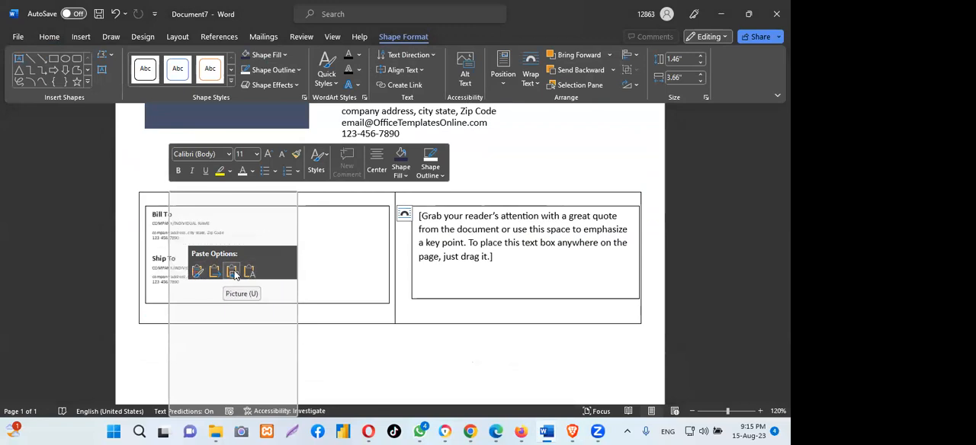
pyautogui.click(233, 272)
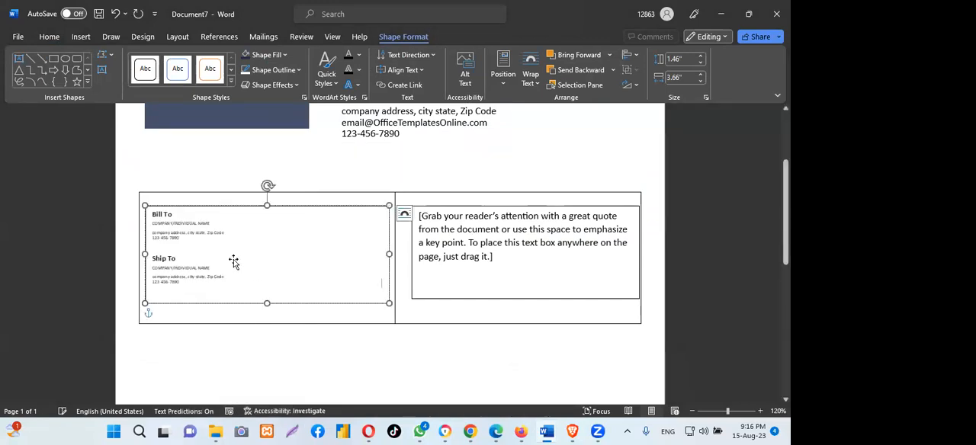
pyautogui.click(156, 217)
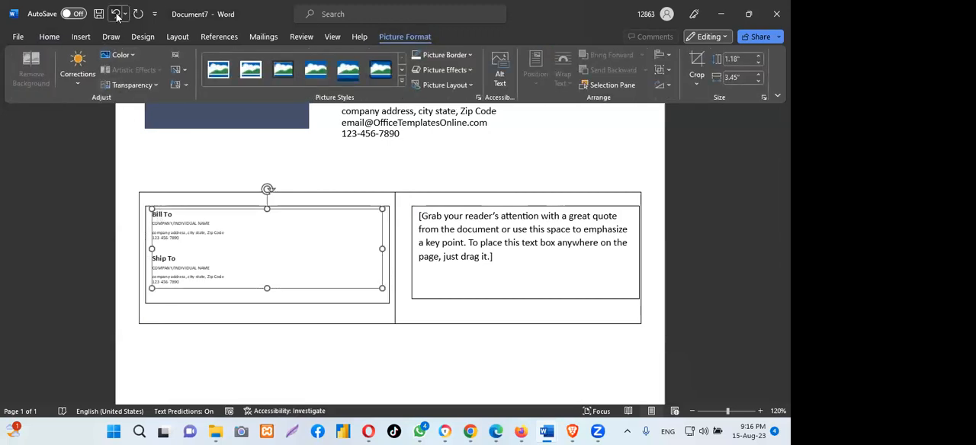
pyautogui.click(116, 15)
# - Paste the Bill To and Ship To blocks into the left text box keeping source formatting, and extend the box to about 2.77" high
pyautogui.rightClick(164, 219)
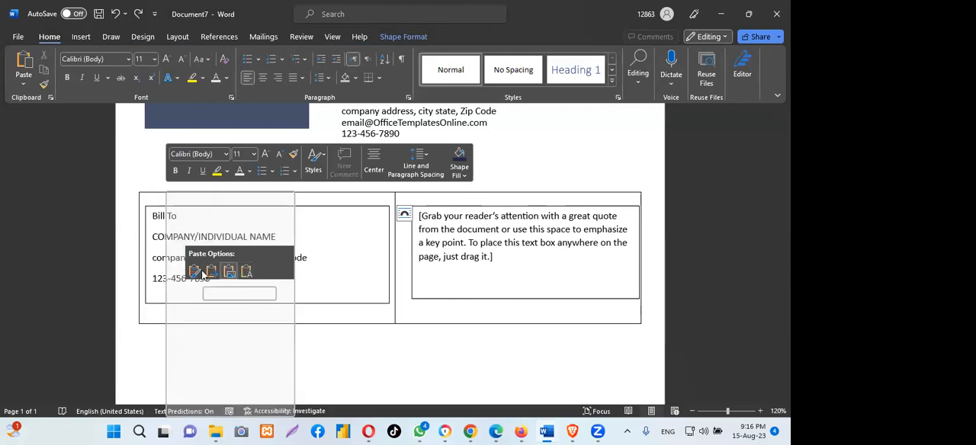
pyautogui.click(194, 272)
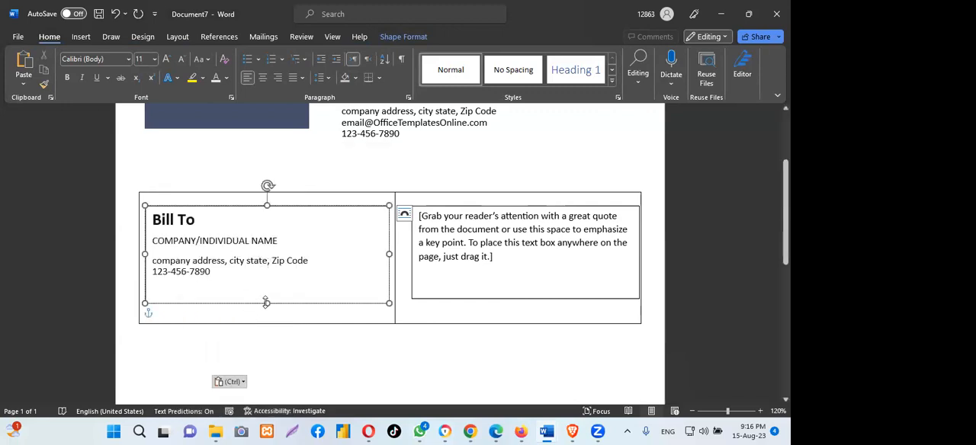
pyautogui.moveTo(266, 303); pyautogui.dragTo(269, 391)
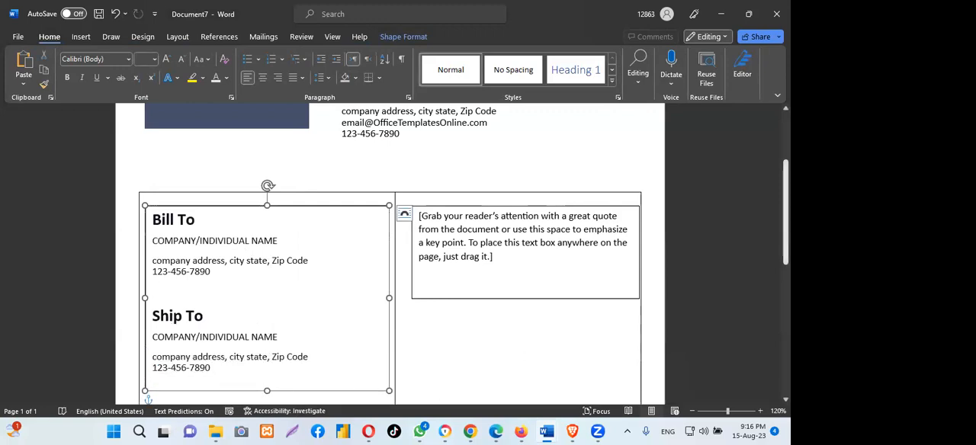
# - Remove the blank line above the Ship To heading in the left text box
pyautogui.scroll(-2, 163, 246)
pyautogui.click(161, 239)
pyautogui.press('BackSpace')
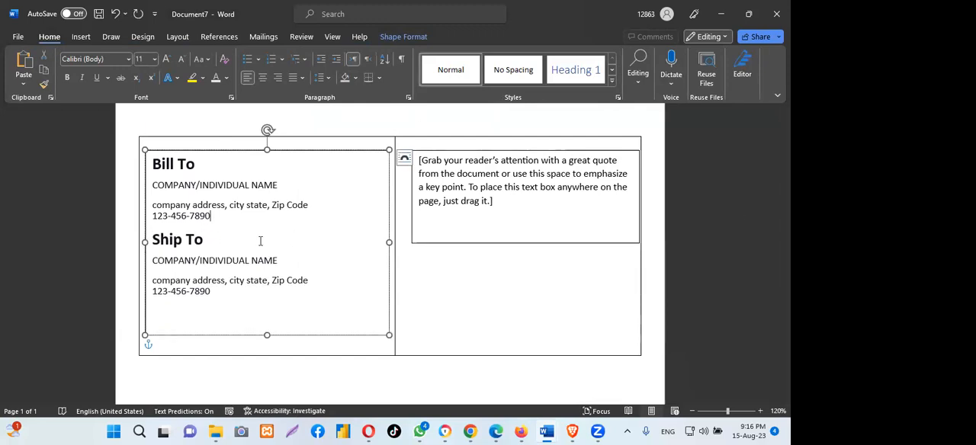
# - Select the placeholder text in the right text box and switch to purchasing-invoice-template
pyautogui.click(515, 181)
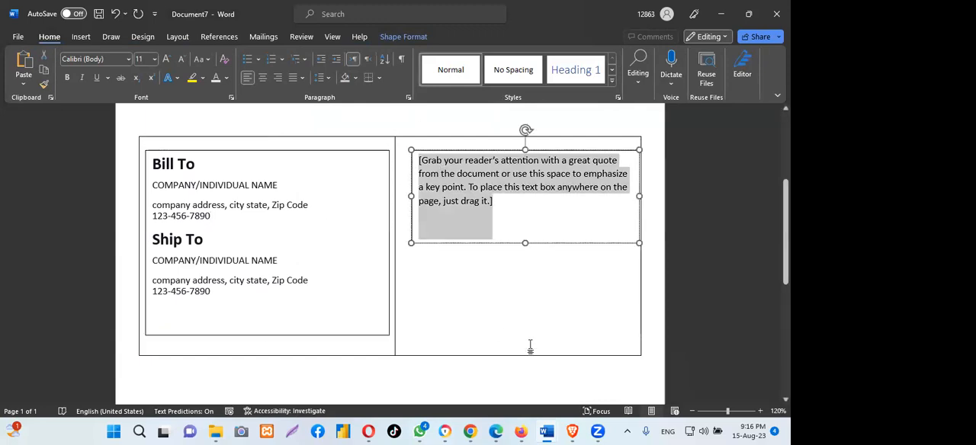
pyautogui.moveTo(492, 432)
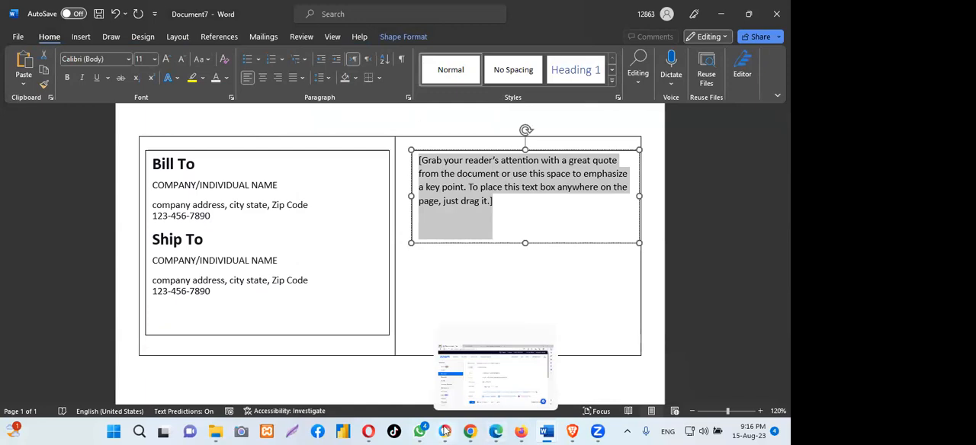
pyautogui.moveTo(546, 432)
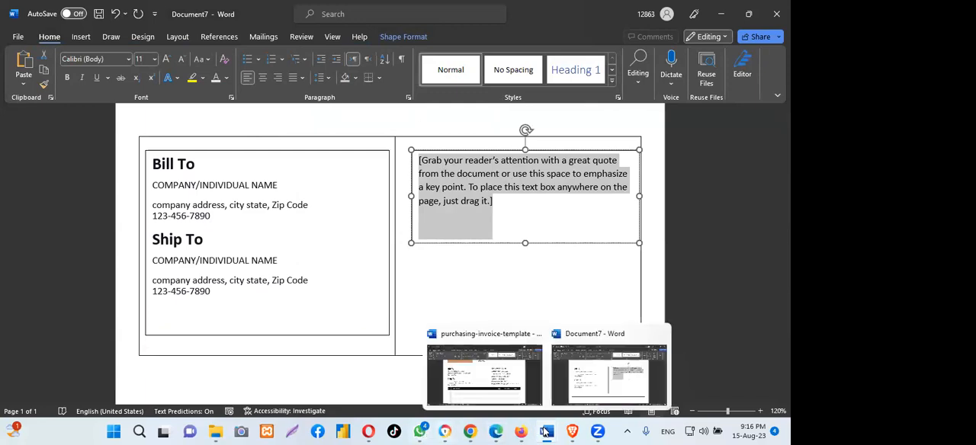
pyautogui.click(487, 372)
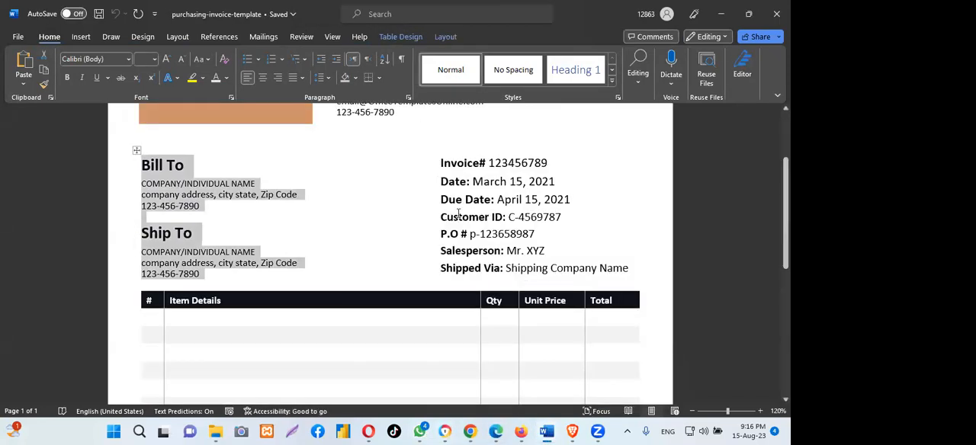
pyautogui.click(484, 180)
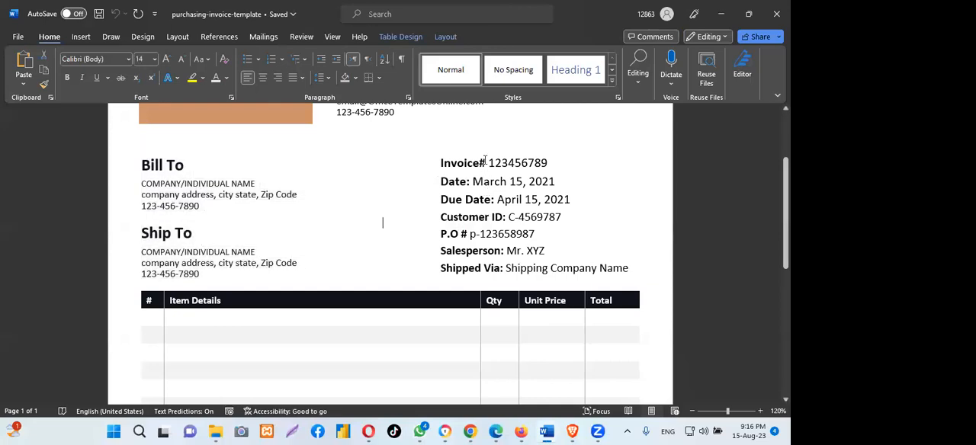
pyautogui.moveTo(383, 220); pyautogui.dragTo(567, 217)
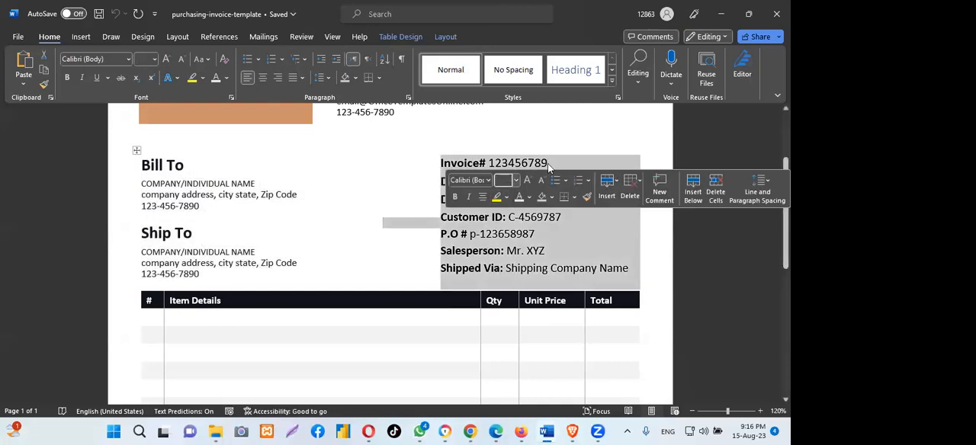
pyautogui.click(555, 162)
pyautogui.moveTo(437, 158); pyautogui.dragTo(528, 161)
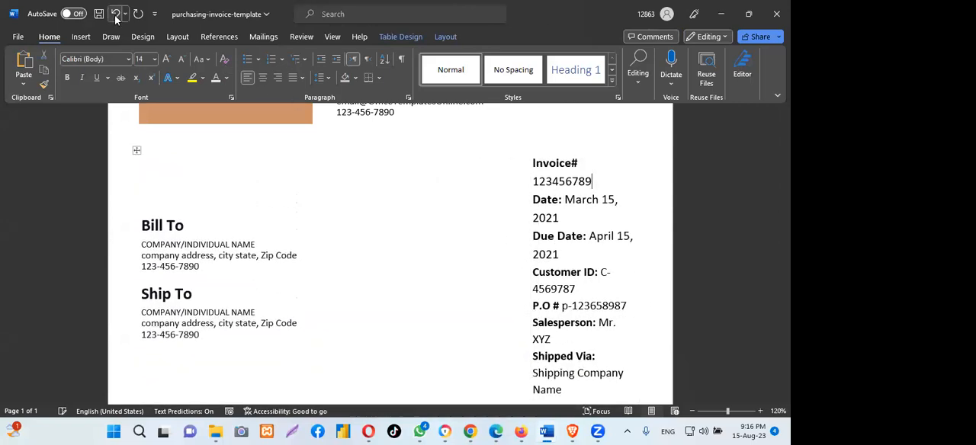
pyautogui.click(115, 15)
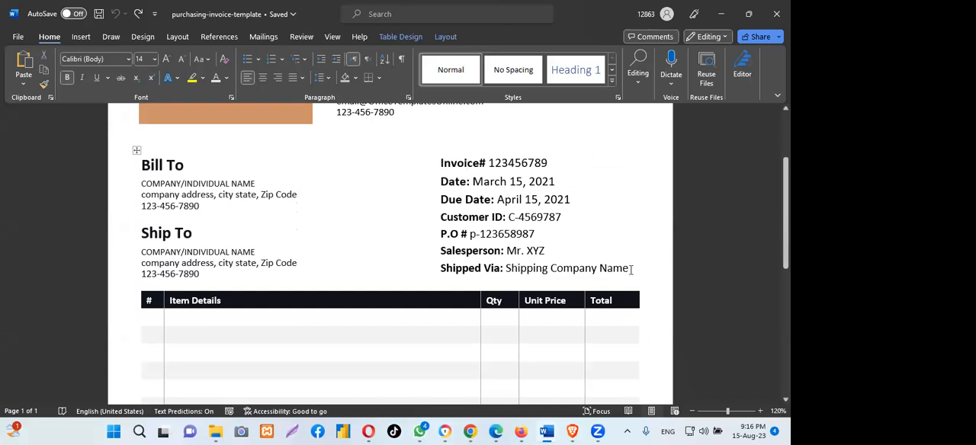
# - Copy the invoice details block from the Invoice# line through the Shipped Via line
pyautogui.moveTo(630, 269); pyautogui.dragTo(445, 169)
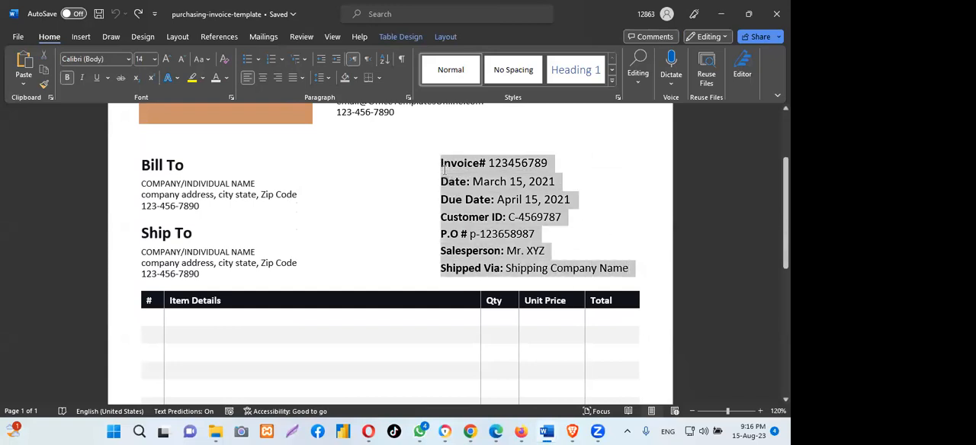
pyautogui.rightClick(488, 167)
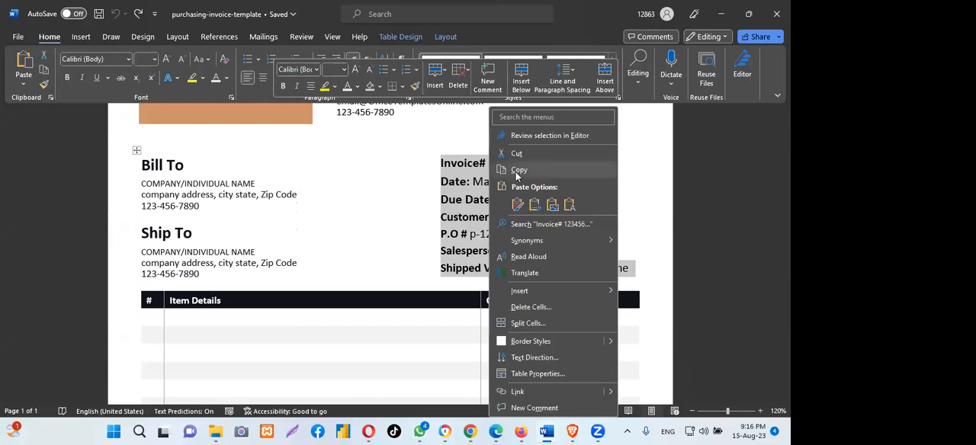
pyautogui.click(517, 171)
# - Return to Document7 and delete the placeholder text in the right text box
pyautogui.moveTo(547, 432)
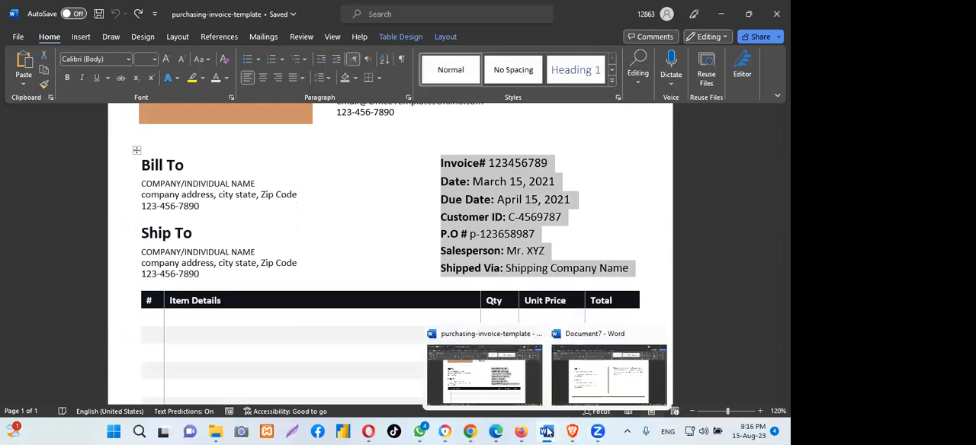
pyautogui.click(619, 385)
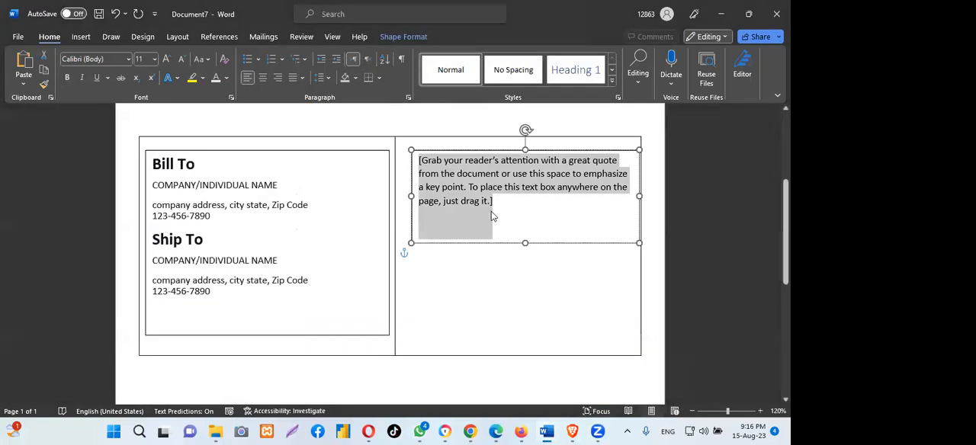
pyautogui.press('Delete')
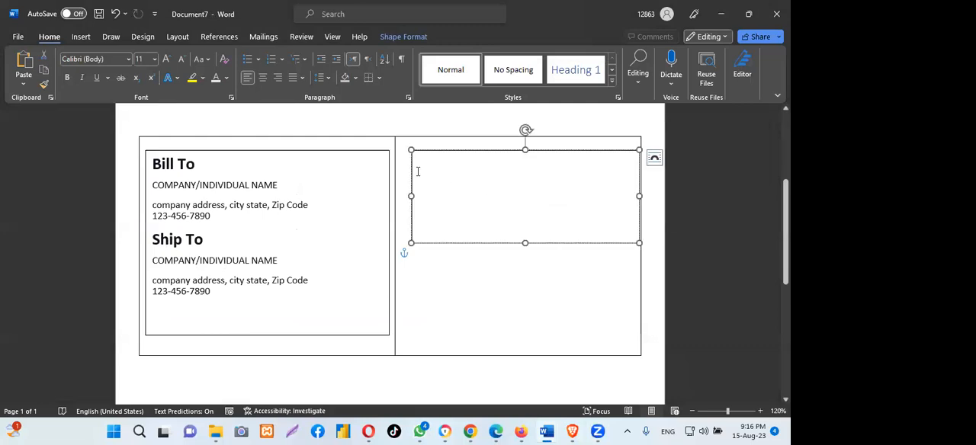
# - Paste the invoice details into the right text box keeping source formatting, and extend the box to about 2.82" high
pyautogui.rightClick(430, 163)
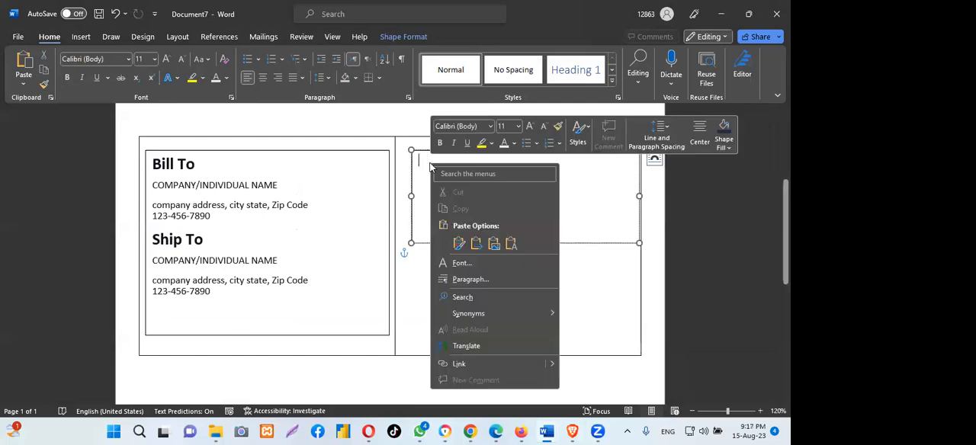
pyautogui.click(458, 243)
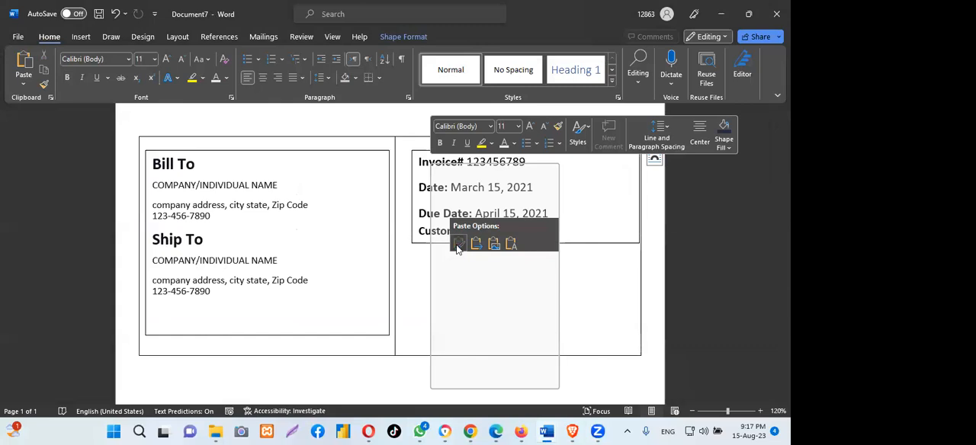
pyautogui.moveTo(524, 244); pyautogui.dragTo(531, 337)
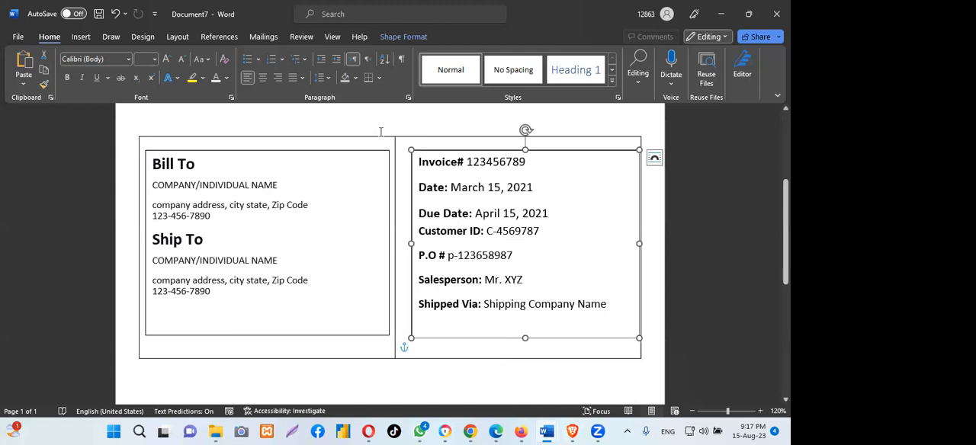
# - Select the whole table around the two text boxes and set it to No Border
pyautogui.click(145, 134)
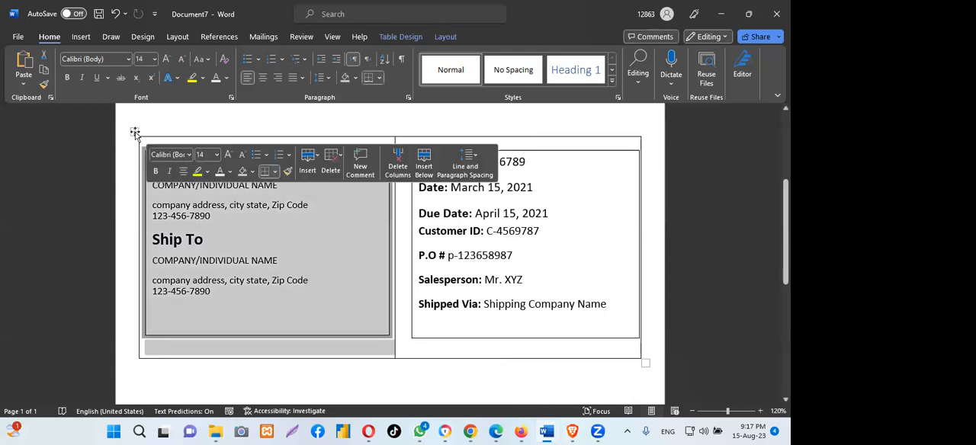
pyautogui.click(135, 133)
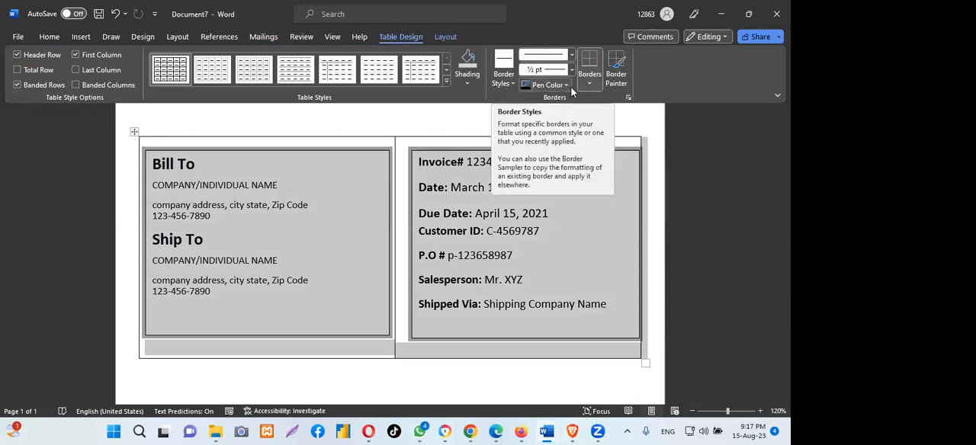
pyautogui.click(592, 85)
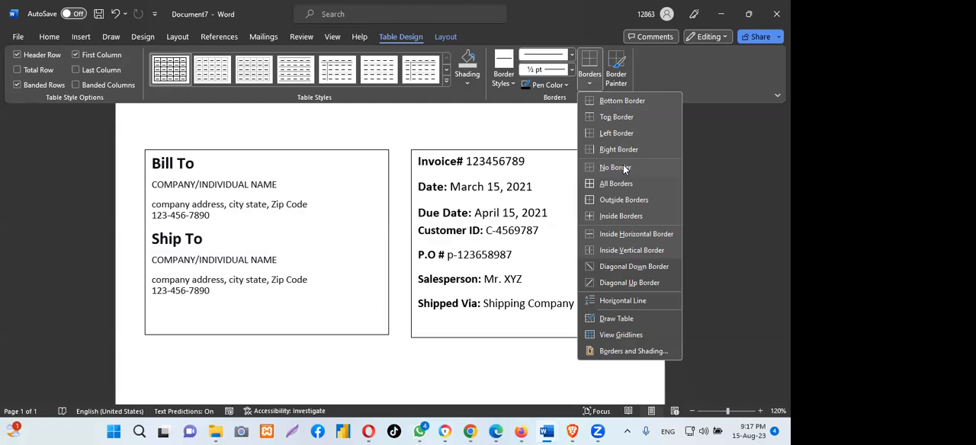
pyautogui.click(616, 167)
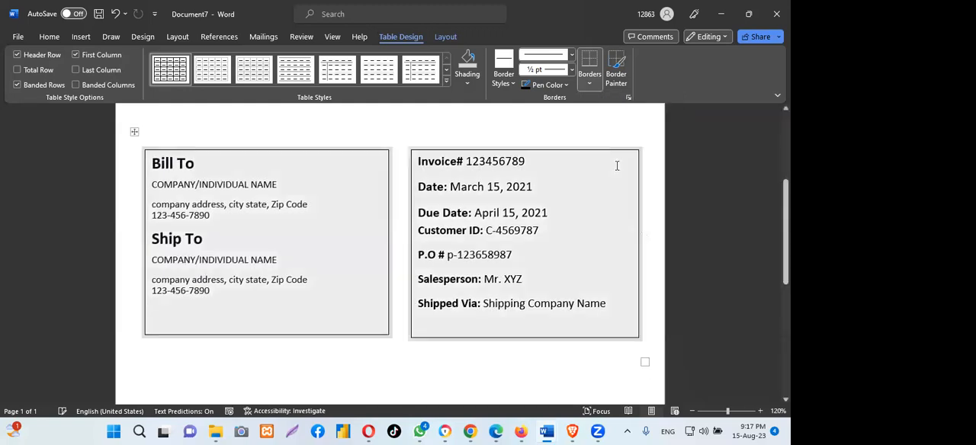
# - Set the shape outline of the Bill To and Ship To text box to No Outline
pyautogui.click(453, 165)
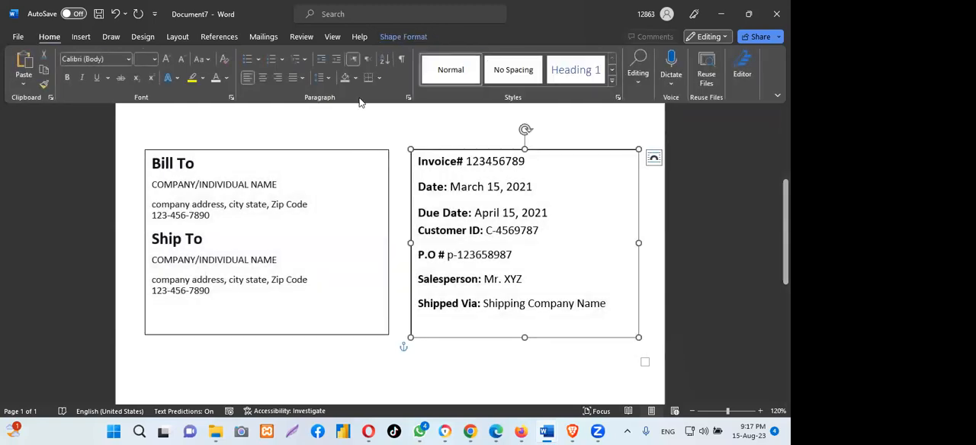
pyautogui.click(325, 151)
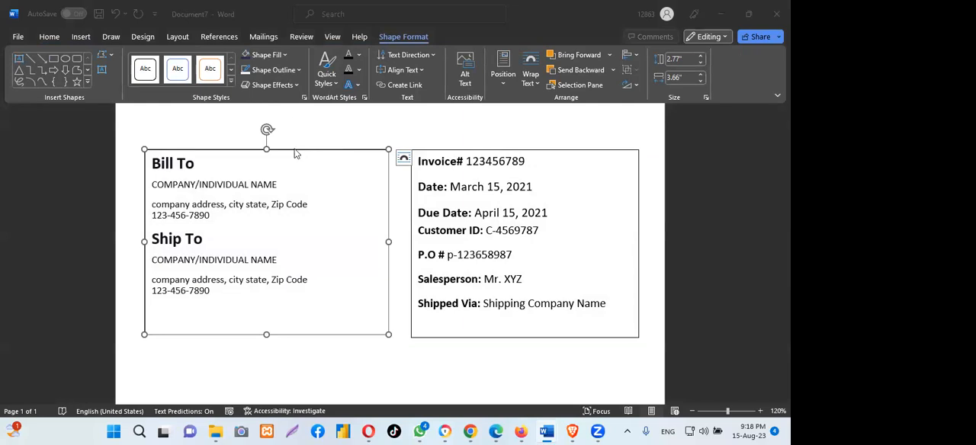
pyautogui.click(297, 70)
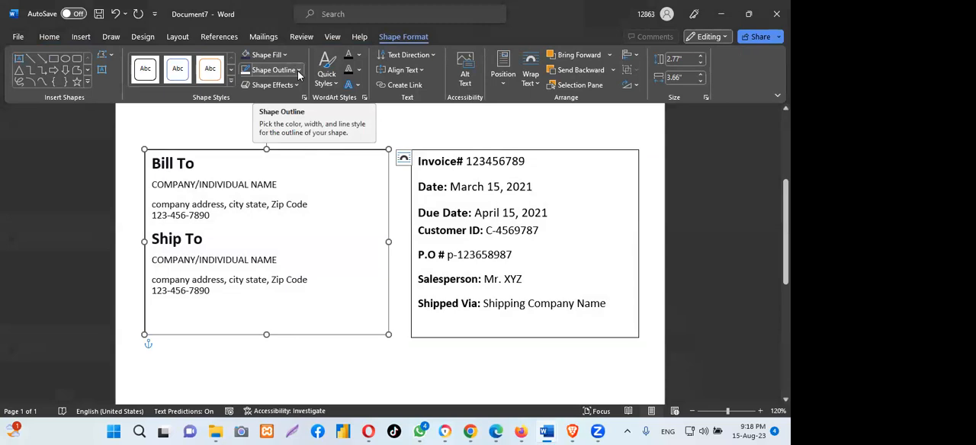
pyautogui.click(298, 70)
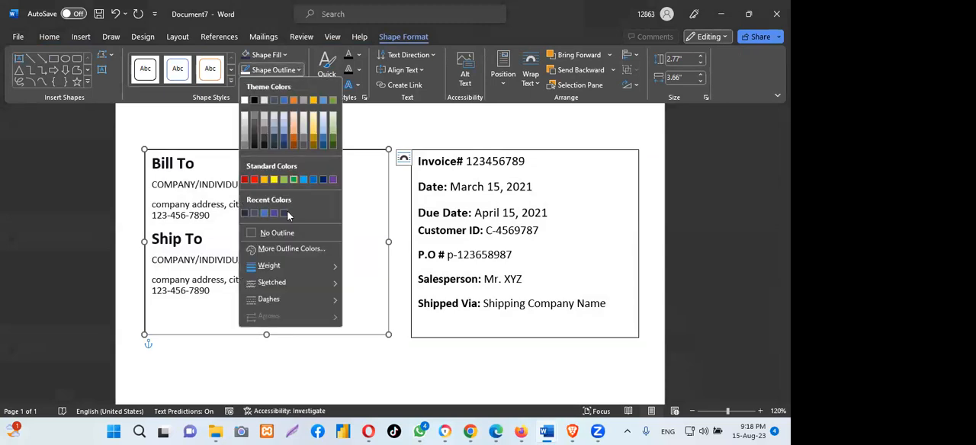
pyautogui.click(278, 233)
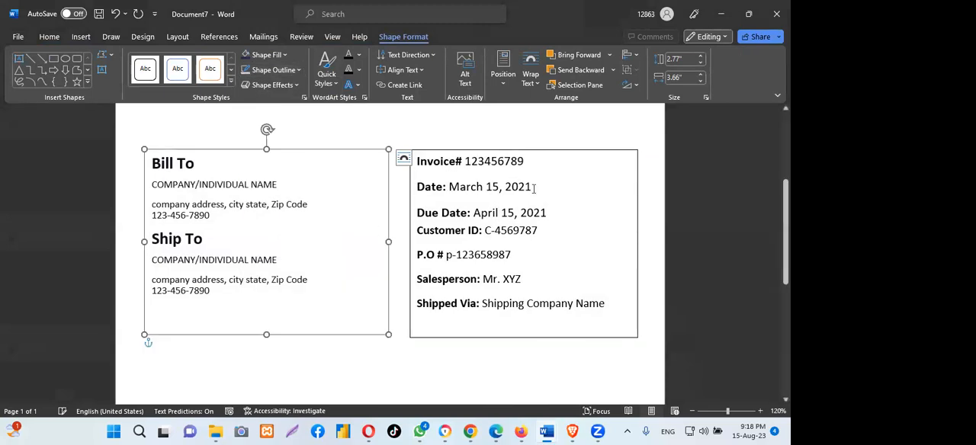
# - Set the shape outline of the invoice details text box to No Outline and deselect it
pyautogui.click(522, 148)
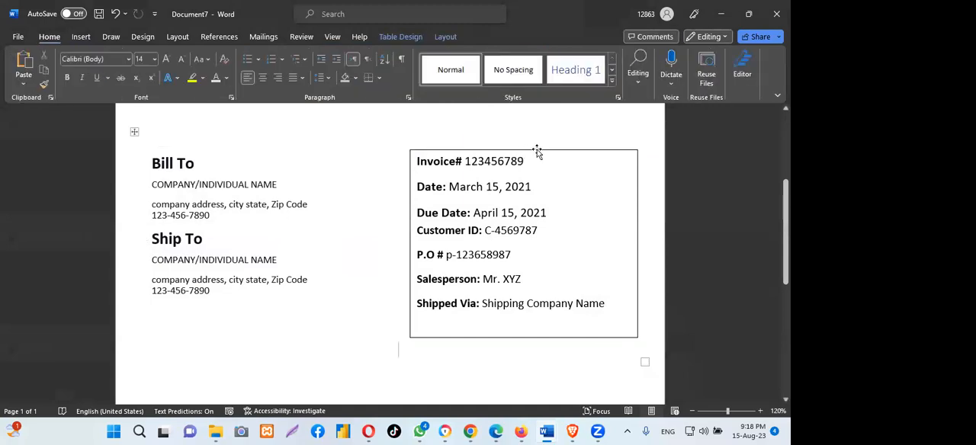
pyautogui.click(536, 152)
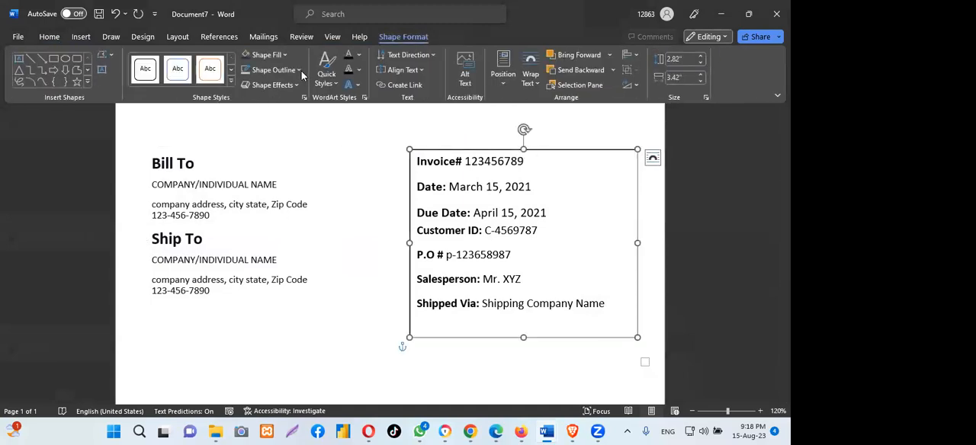
pyautogui.click(299, 71)
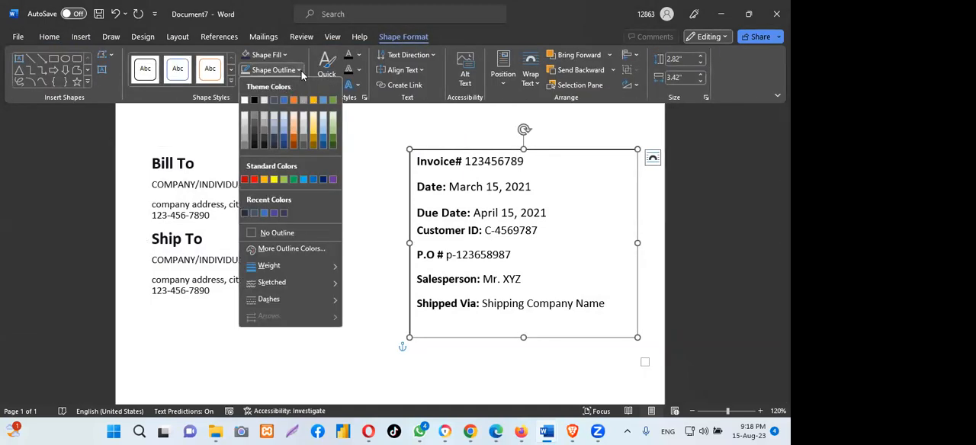
pyautogui.click(281, 231)
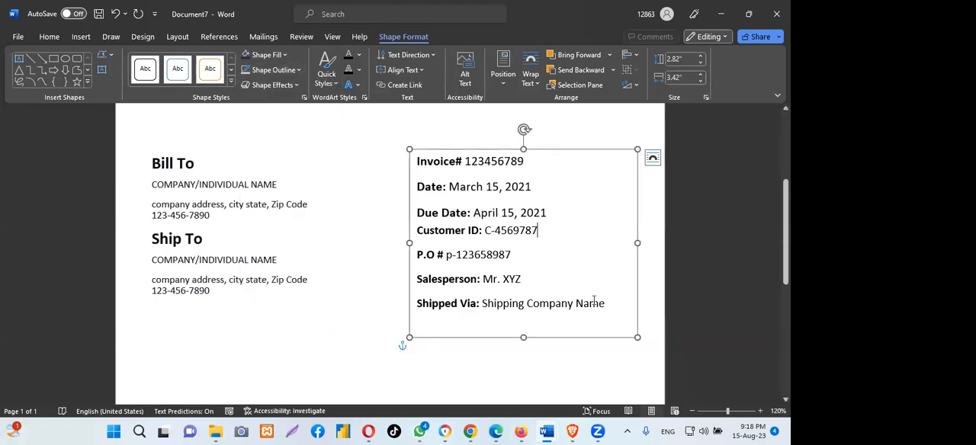
pyautogui.click(558, 385)
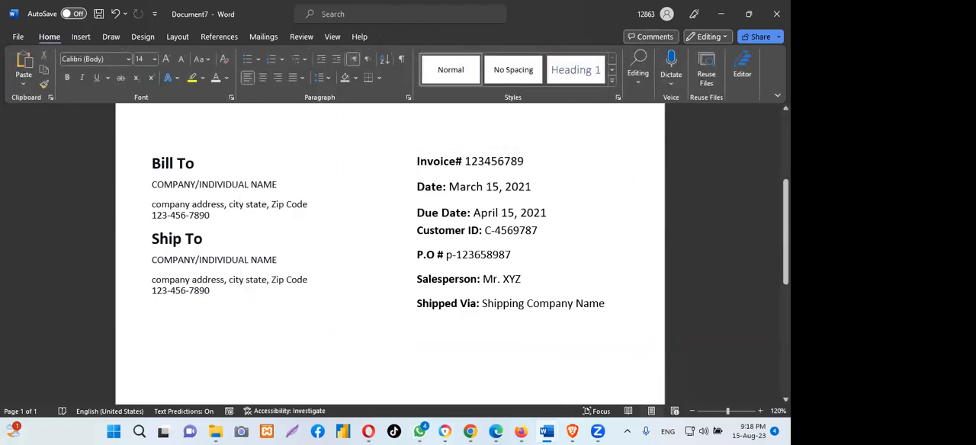
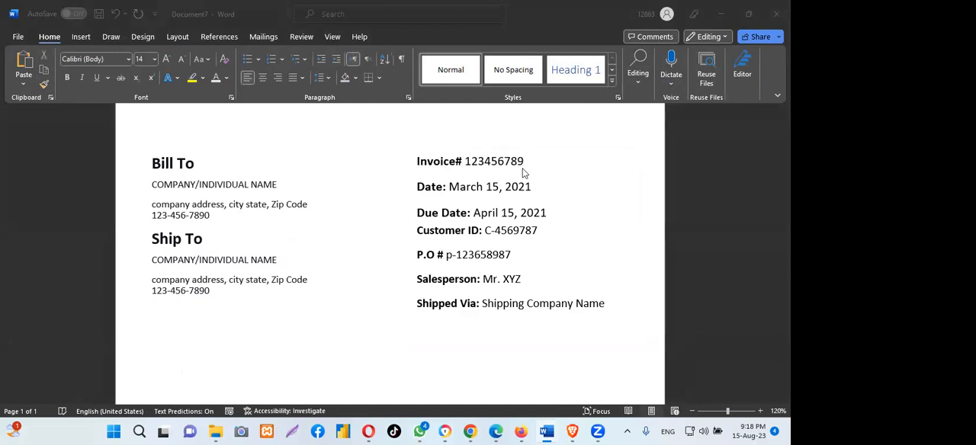
# - Shorten the invoice details text box so its lower edge sits just below the Shipped Via line
pyautogui.scroll(-2, 470, 229)
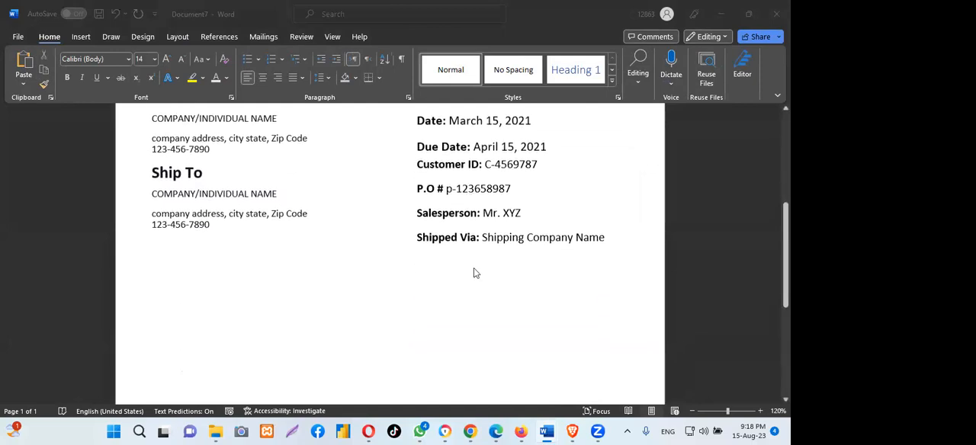
pyautogui.click(177, 264)
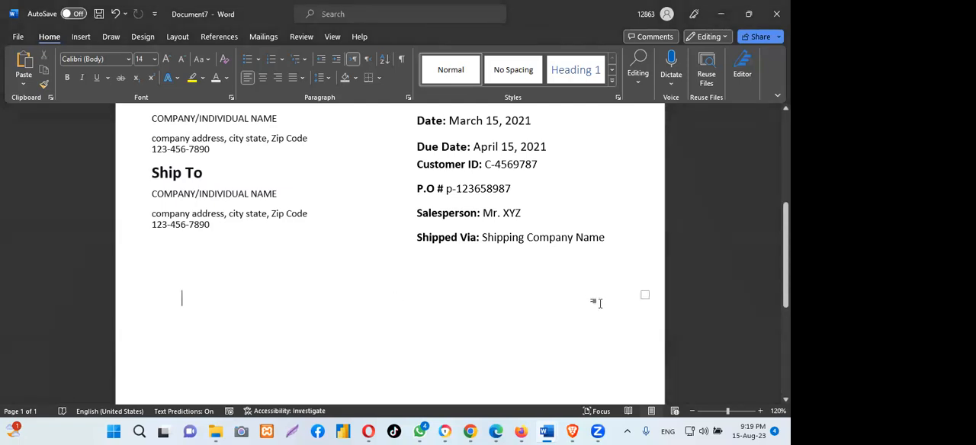
pyautogui.scroll(7, 390, 252)
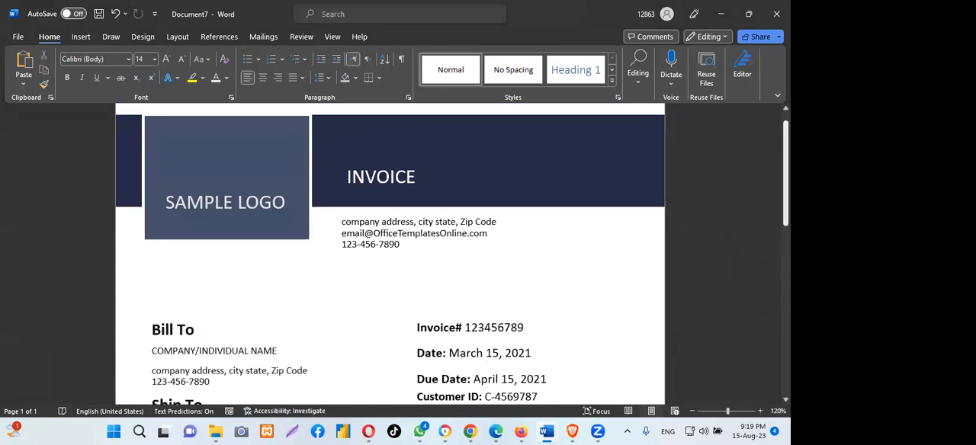
pyautogui.scroll(1, 390, 259)
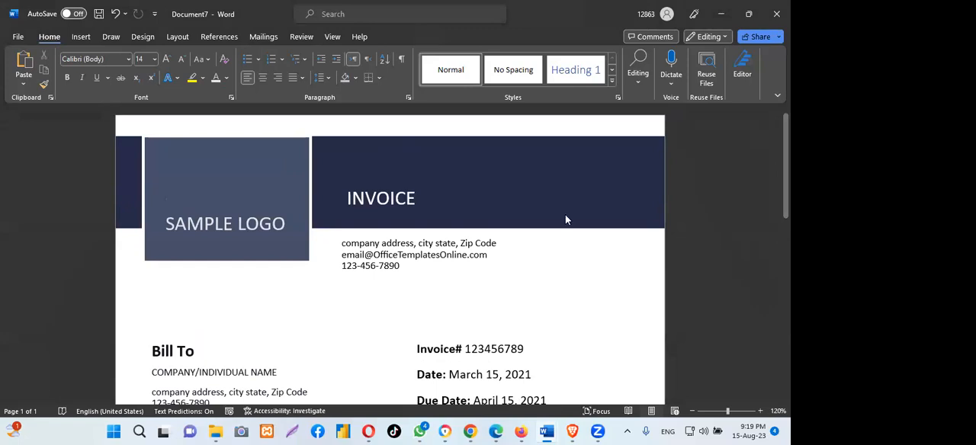
pyautogui.scroll(-5, 565, 214)
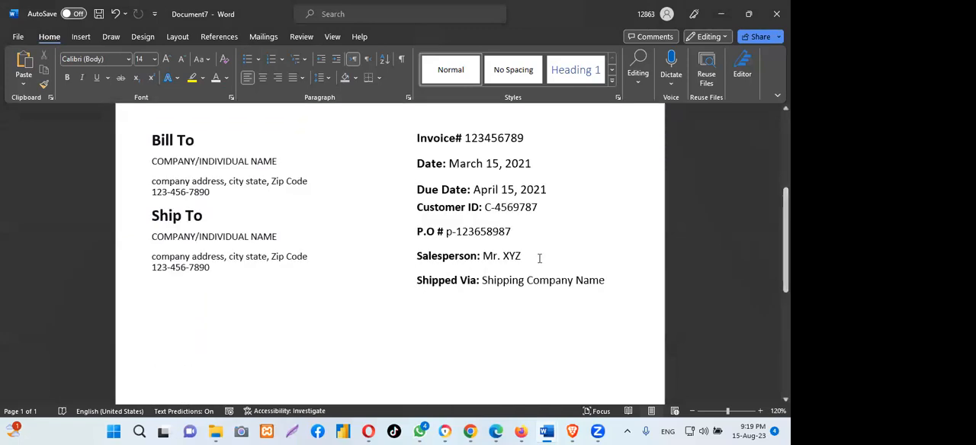
pyautogui.click(516, 252)
pyautogui.moveTo(523, 314); pyautogui.dragTo(524, 299)
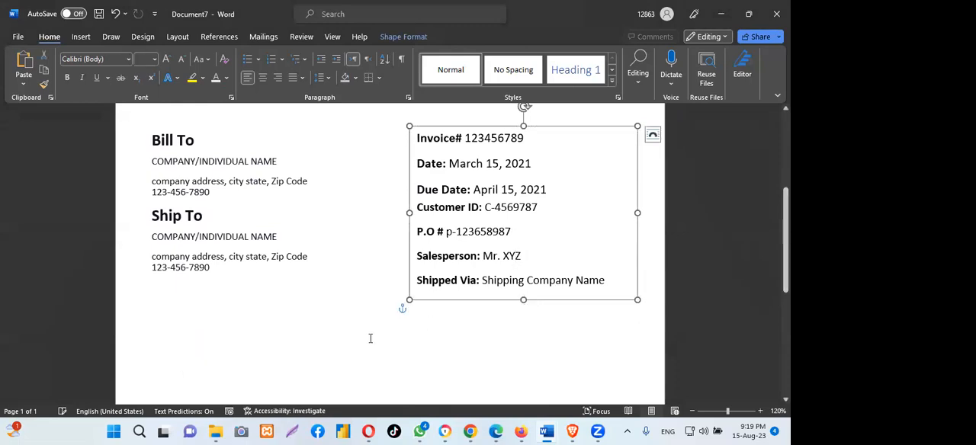
# - Switch to the purchasing-invoice-template document and examine its header, item table columns and rows, and payment terms and totals area
pyautogui.moveTo(545, 432)
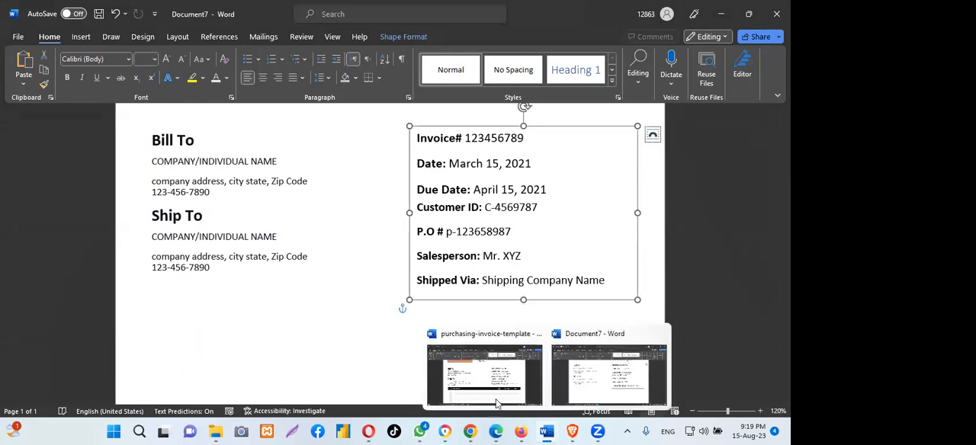
pyautogui.click(480, 378)
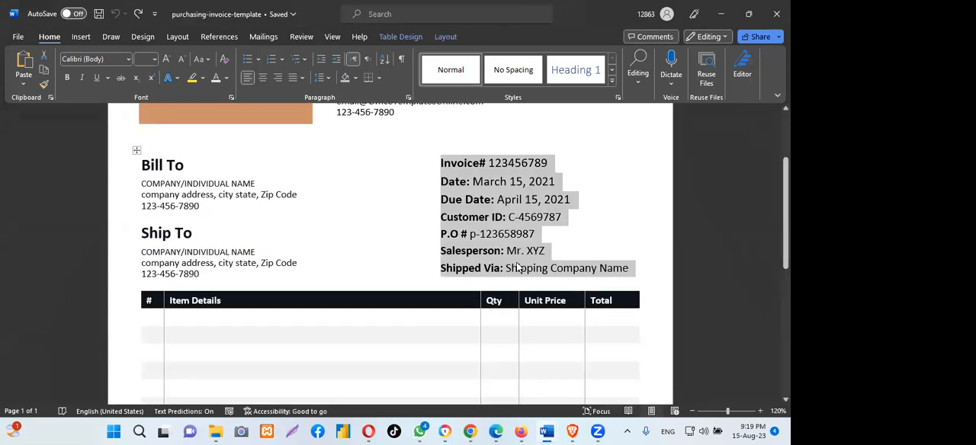
pyautogui.scroll(-3, 552, 244)
pyautogui.scroll(3, 551, 248)
pyautogui.scroll(2, 551, 248)
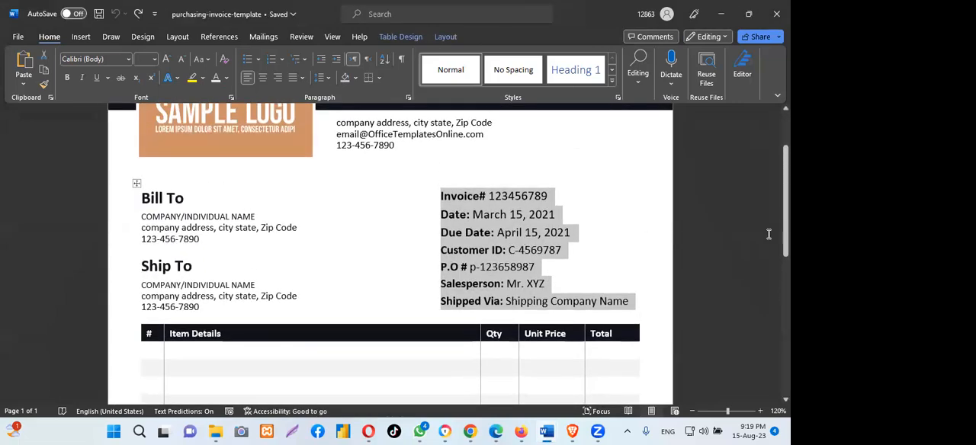
pyautogui.click(500, 218)
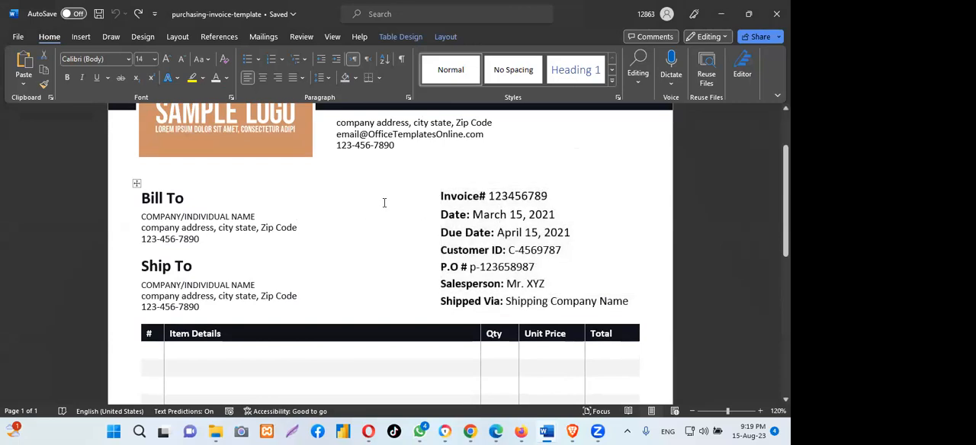
pyautogui.scroll(5, 385, 202)
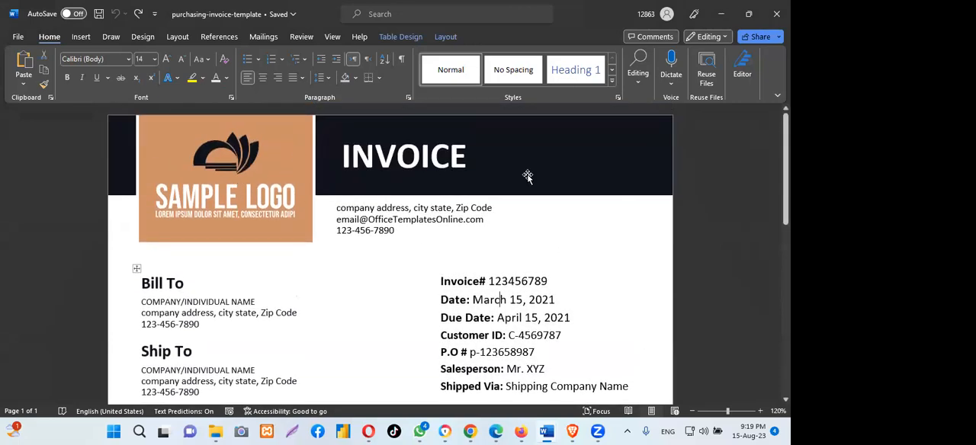
pyautogui.scroll(-2, 527, 176)
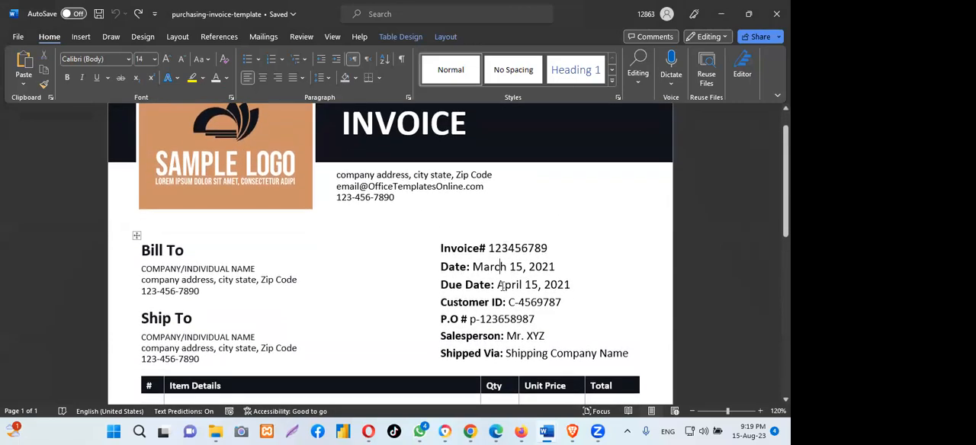
pyautogui.scroll(-2, 283, 255)
pyautogui.scroll(-6, 447, 208)
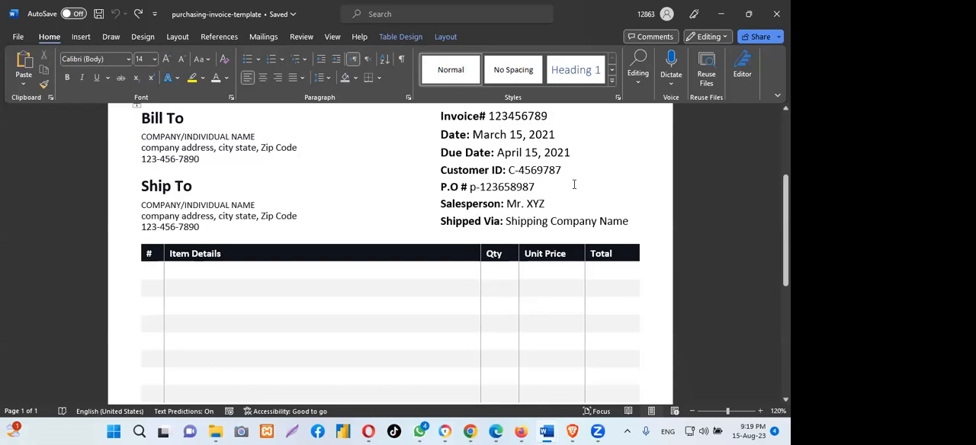
pyautogui.scroll(-2, 574, 184)
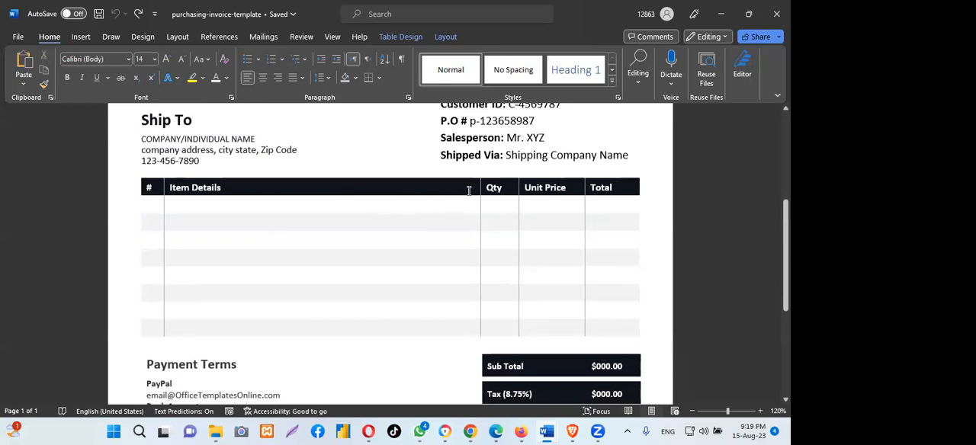
pyautogui.scroll(3, 469, 191)
pyautogui.scroll(-2, 262, 224)
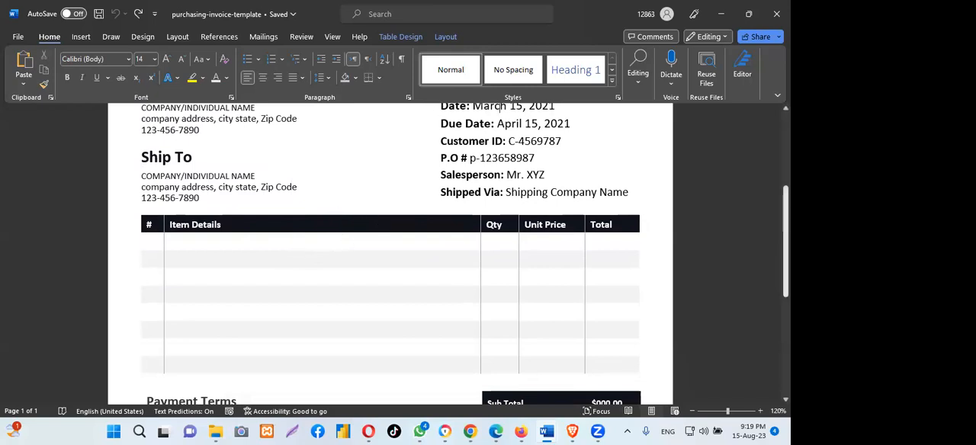
pyautogui.scroll(-3, 500, 106)
pyautogui.scroll(2, 499, 106)
pyautogui.scroll(-1, 677, 226)
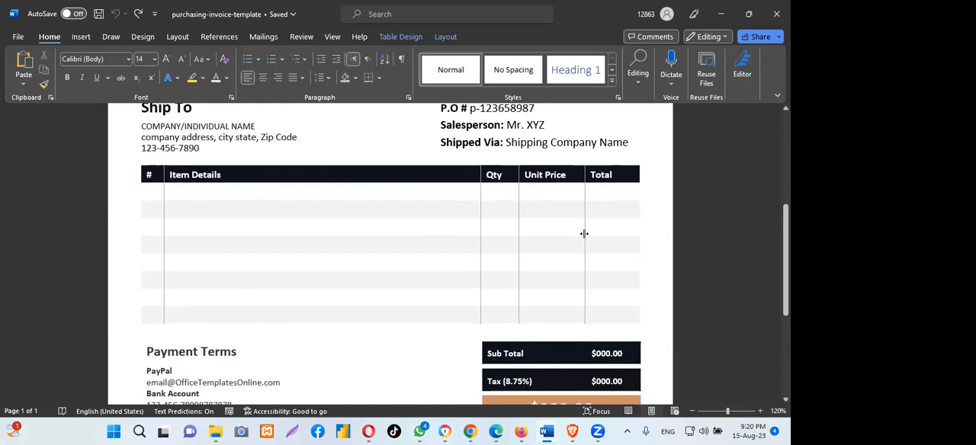
# - Switch back to Document7 and add a blank line after the Bill To phone number, before the Ship To heading
pyautogui.click(591, 381)
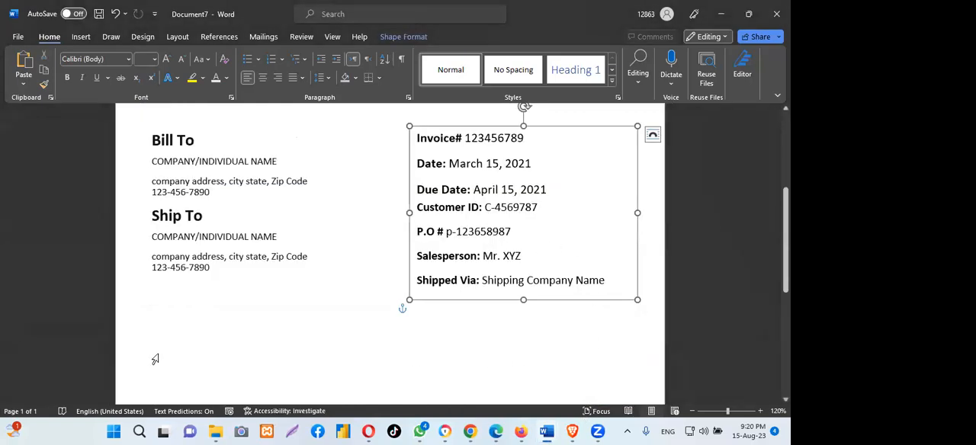
pyautogui.click(170, 339)
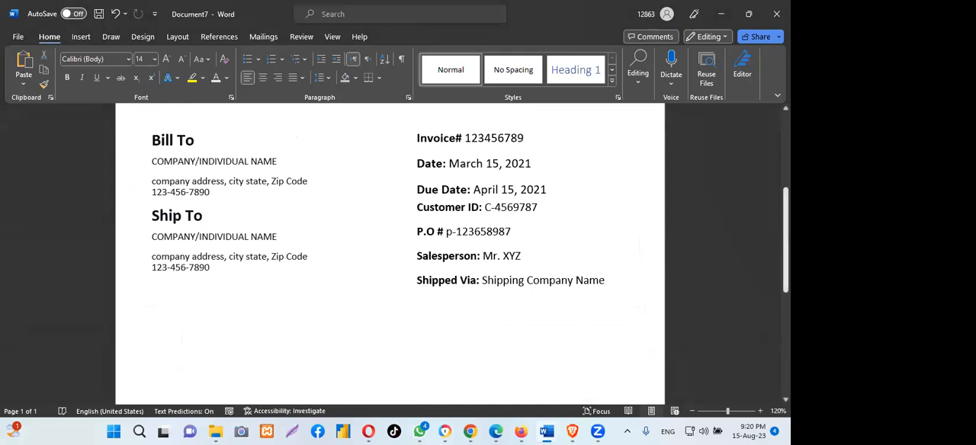
pyautogui.scroll(-3, 389, 251)
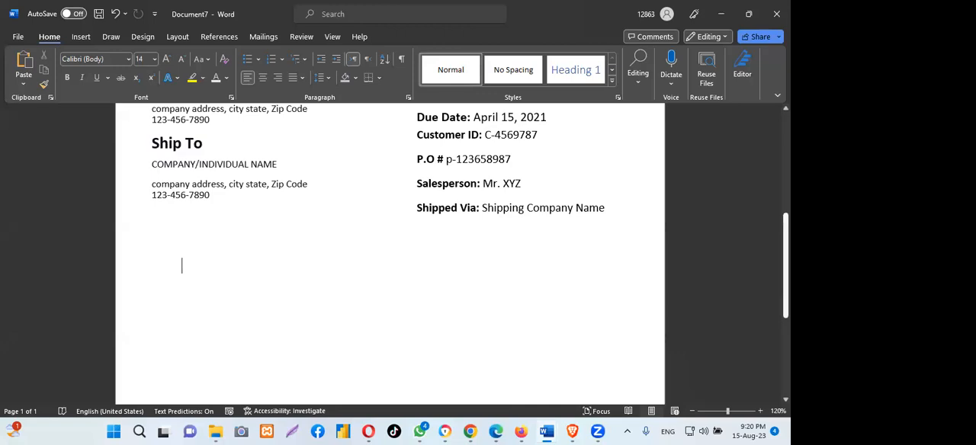
pyautogui.scroll(2, 246, 188)
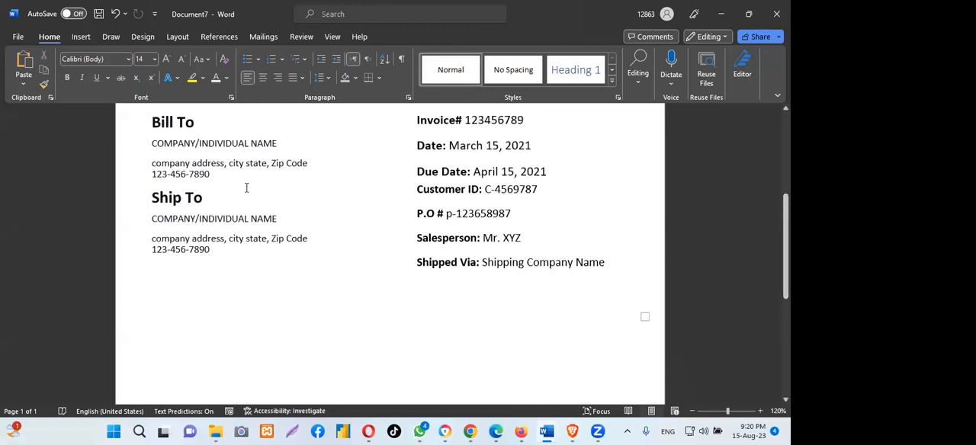
pyautogui.click(219, 175)
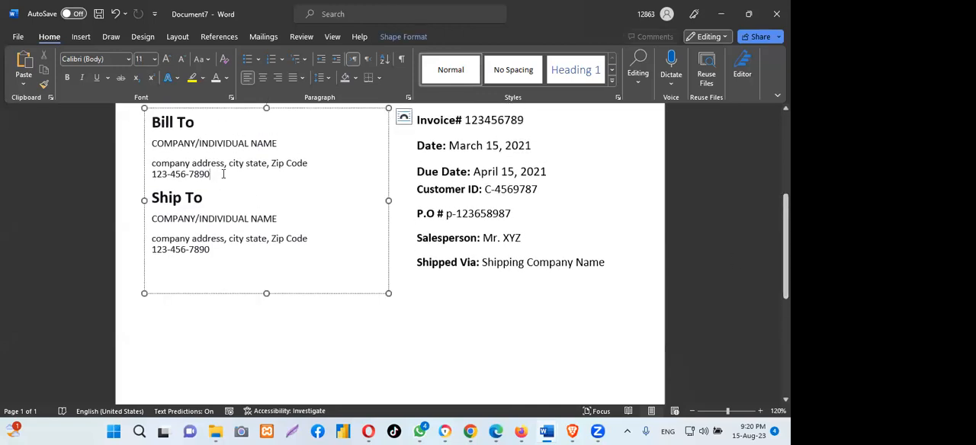
pyautogui.press('Return')
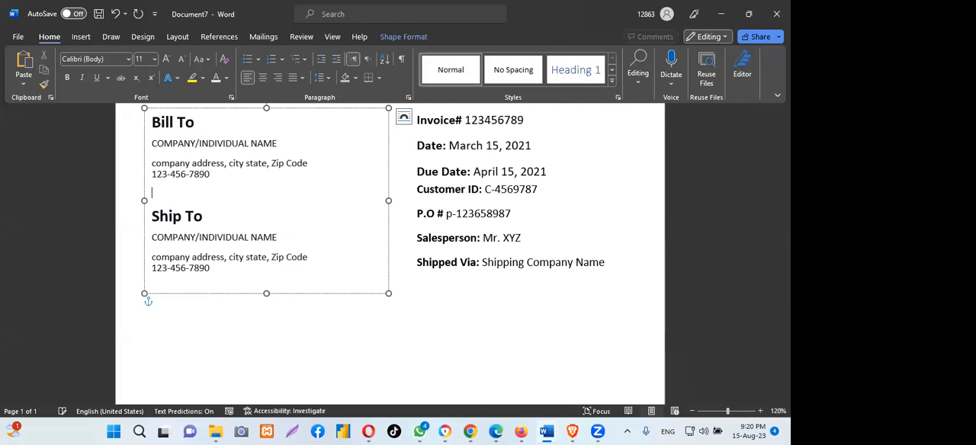
# - Insert a table with 5 columns and 9 rows on the empty line below the Bill To, Ship To and invoice details boxes
pyautogui.rightClick(182, 360)
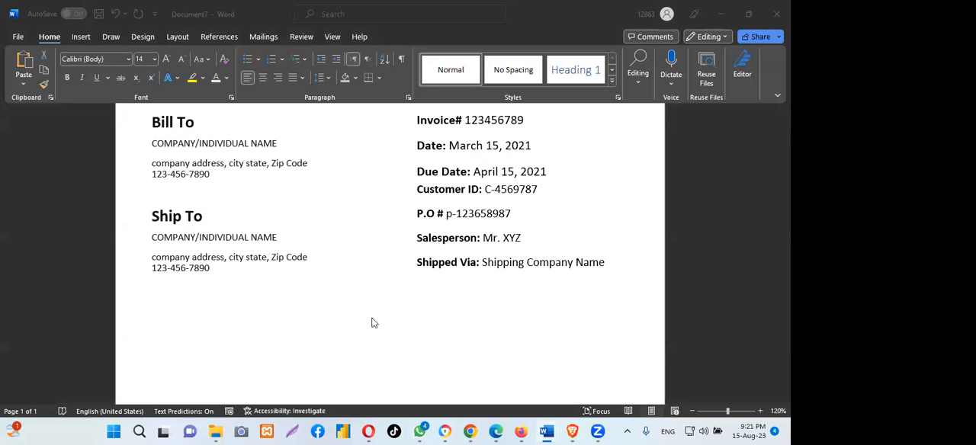
pyautogui.click(539, 349)
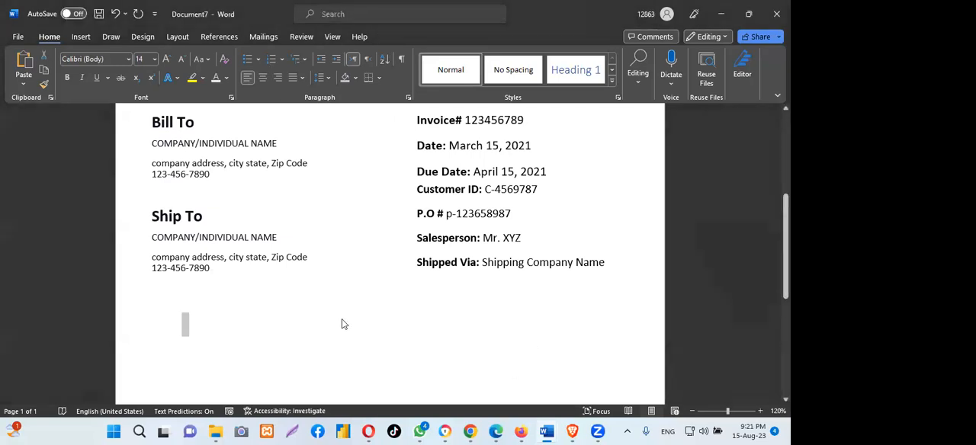
pyautogui.doubleClick(186, 328)
pyautogui.click(185, 329)
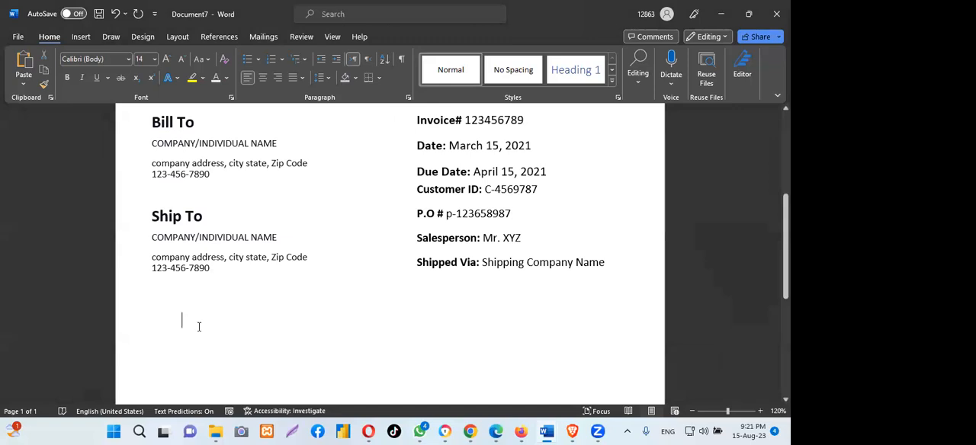
pyautogui.click(524, 174)
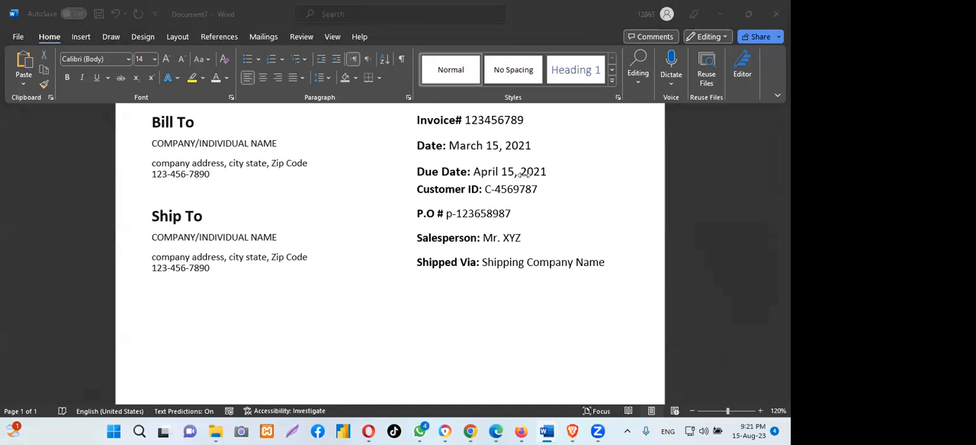
pyautogui.doubleClick(183, 324)
pyautogui.click(184, 327)
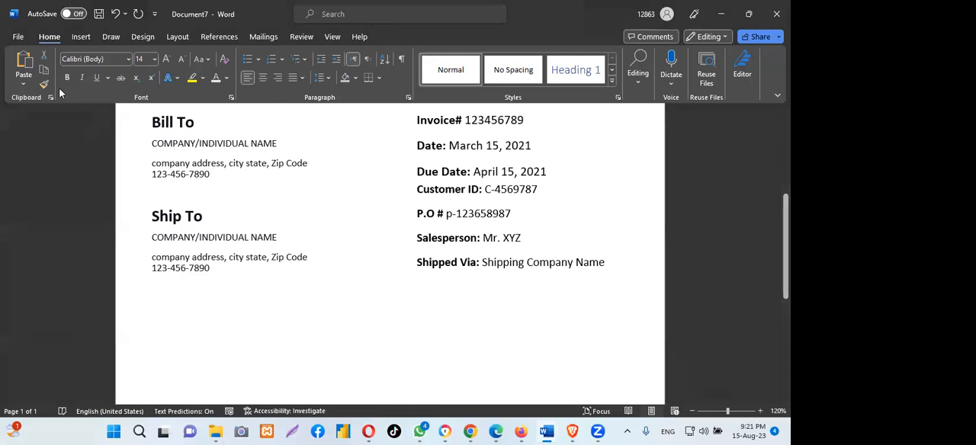
pyautogui.click(78, 36)
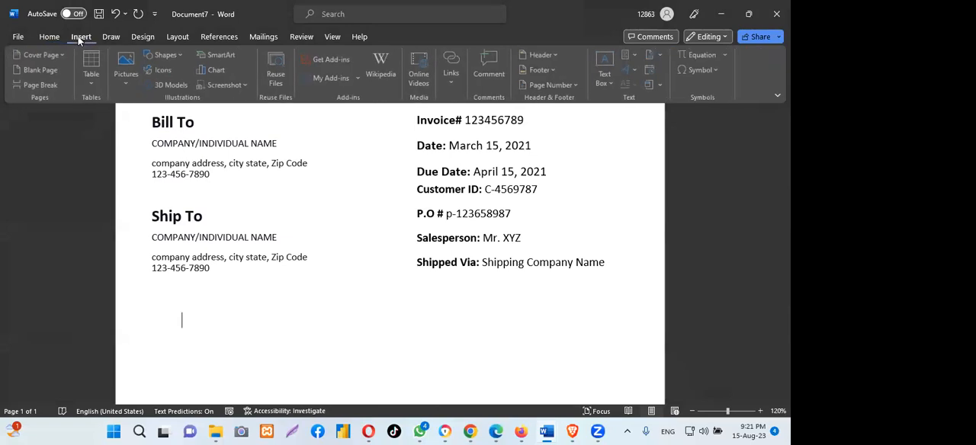
pyautogui.click(88, 61)
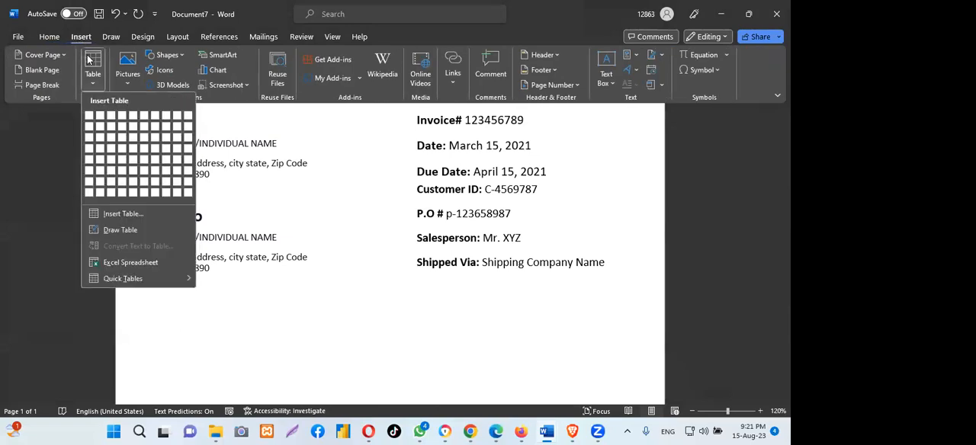
pyautogui.click(123, 214)
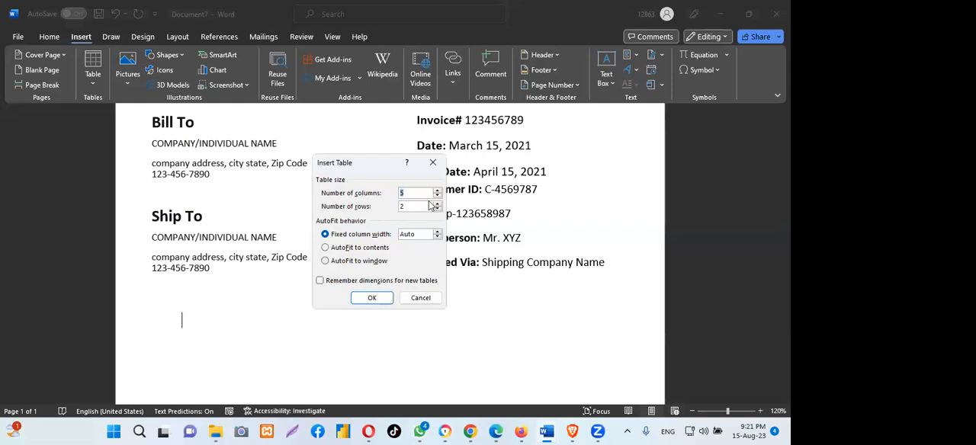
pyautogui.write('6')
pyautogui.press('BackSpace')
pyautogui.write('5')
pyautogui.click(414, 206)
pyautogui.press('BackSpace')
pyautogui.write('9')
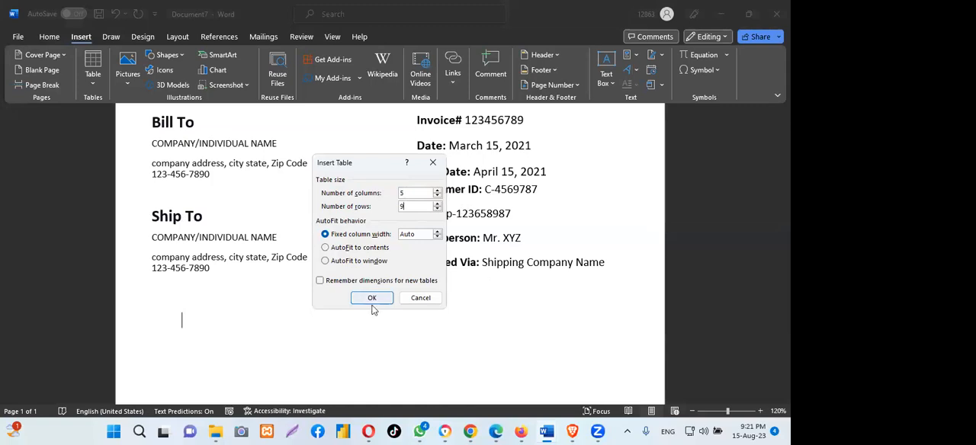
pyautogui.click(372, 298)
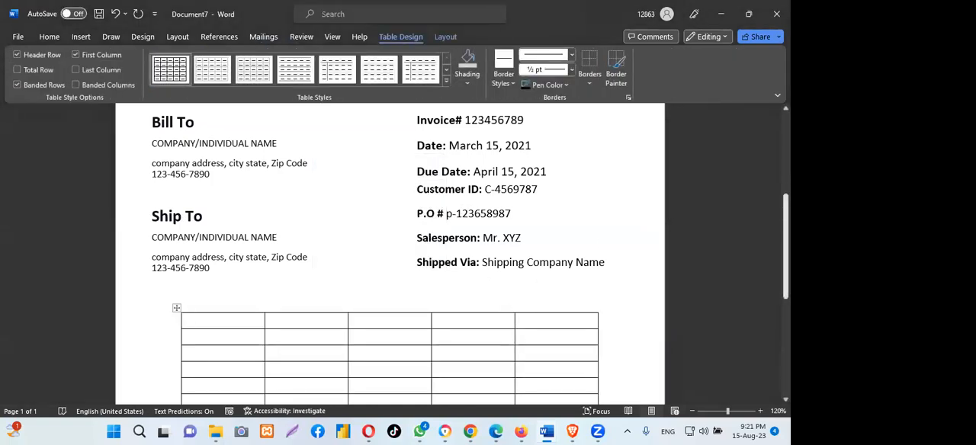
# - Enlarge the new item table and shift it slightly toward the page's left edge so it spans beneath both text boxes
pyautogui.scroll(-3, 768, 221)
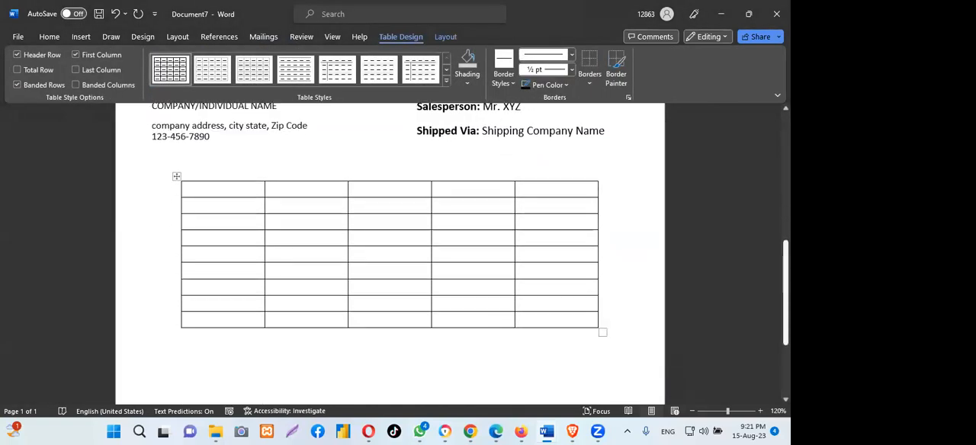
pyautogui.click(545, 286)
pyautogui.moveTo(602, 331); pyautogui.dragTo(619, 333)
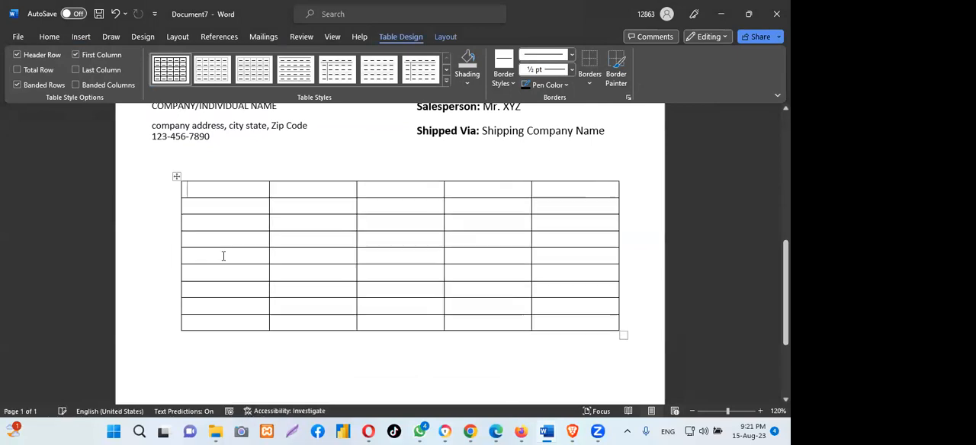
pyautogui.moveTo(175, 177); pyautogui.dragTo(165, 176)
pyautogui.click(175, 176)
pyautogui.moveTo(612, 334); pyautogui.dragTo(637, 337)
pyautogui.click(203, 165)
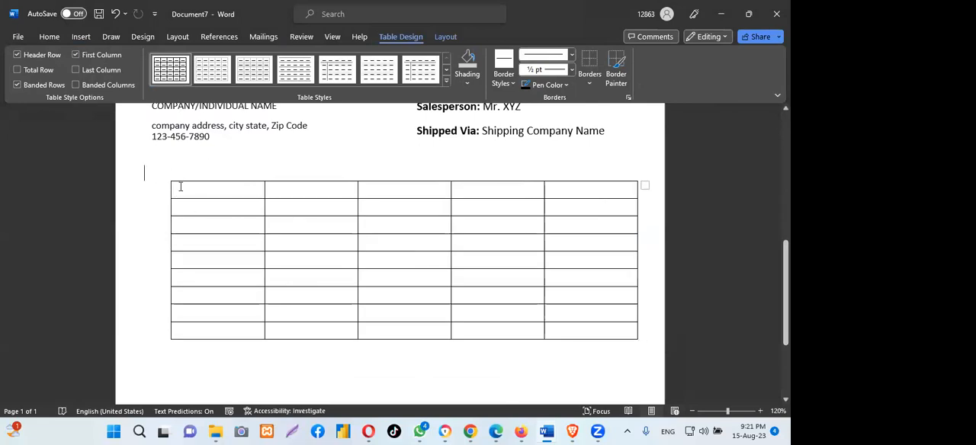
# - Move the item table toward the page's left edge and enlarge it slightly, aligning it beneath the Ship To text
pyautogui.click(348, 255)
pyautogui.moveTo(149, 176); pyautogui.dragTo(142, 183)
pyautogui.click(151, 176)
pyautogui.click(148, 176)
pyautogui.moveTo(172, 184); pyautogui.dragTo(641, 347)
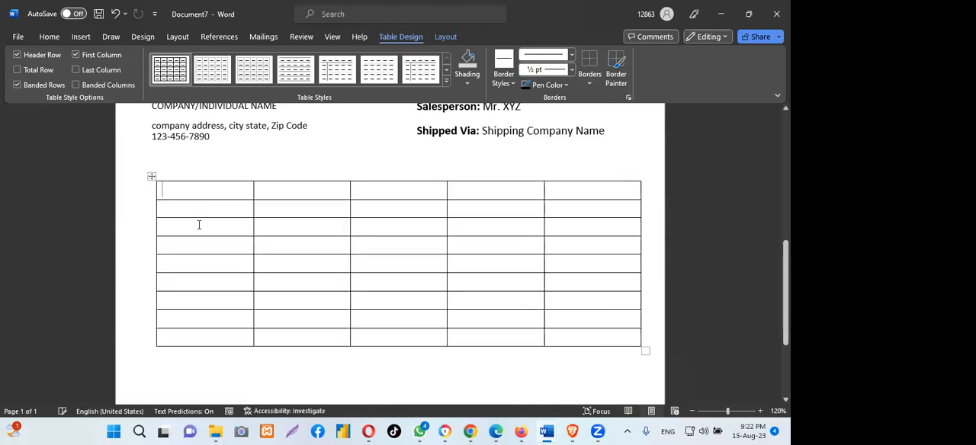
pyautogui.click(137, 176)
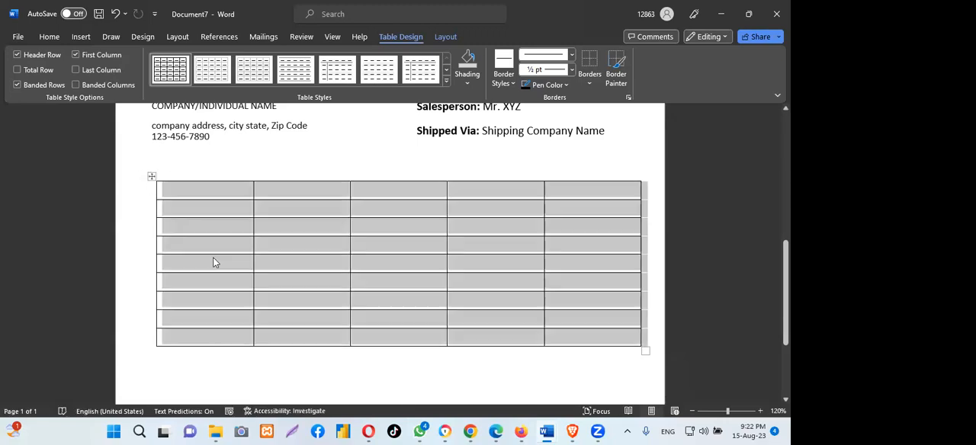
pyautogui.click(352, 283)
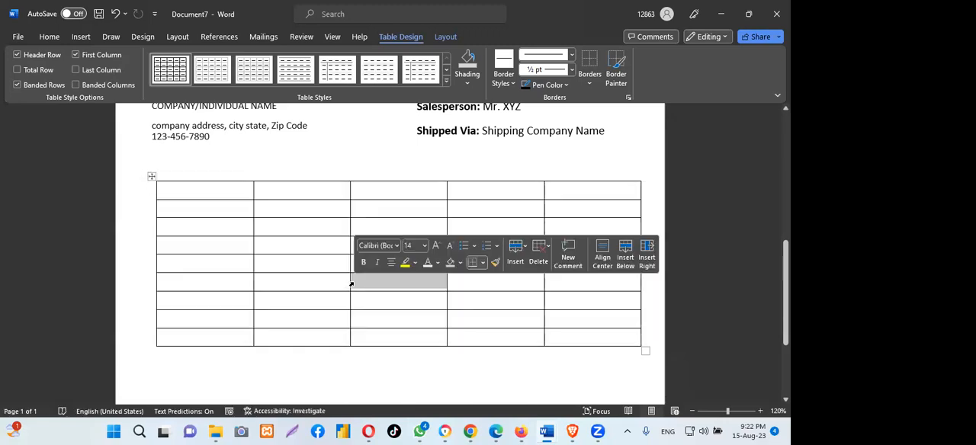
pyautogui.click(432, 368)
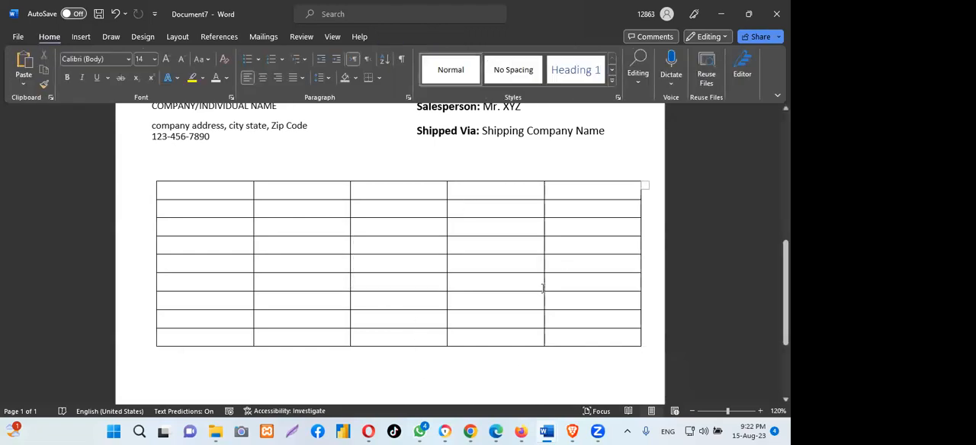
# - Examine the item table's header, columns and row shading in the purchasing-invoice-template document, and return to Document7
pyautogui.scroll(5, 390, 251)
pyautogui.scroll(-5, 391, 251)
pyautogui.scroll(-2, 390, 251)
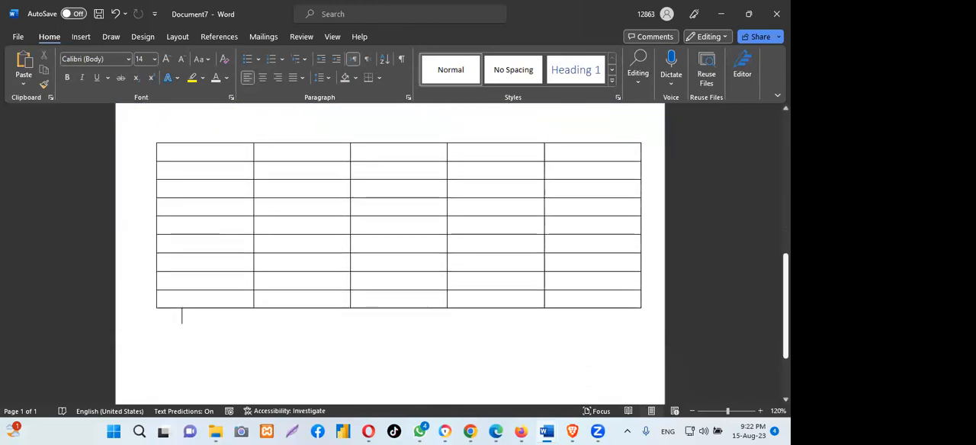
pyautogui.scroll(3, 391, 251)
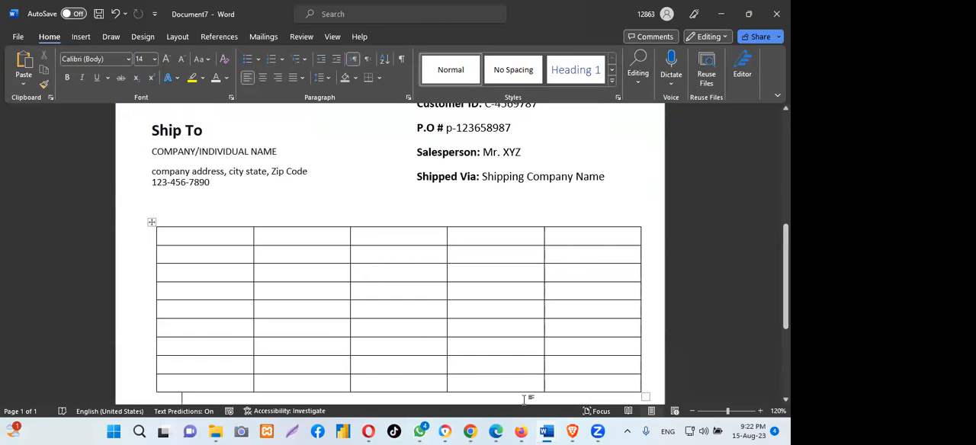
pyautogui.moveTo(547, 432)
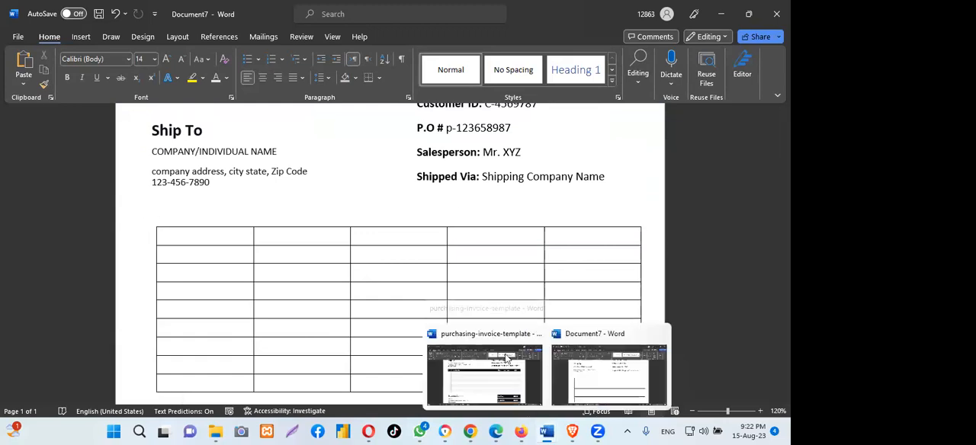
pyautogui.click(457, 365)
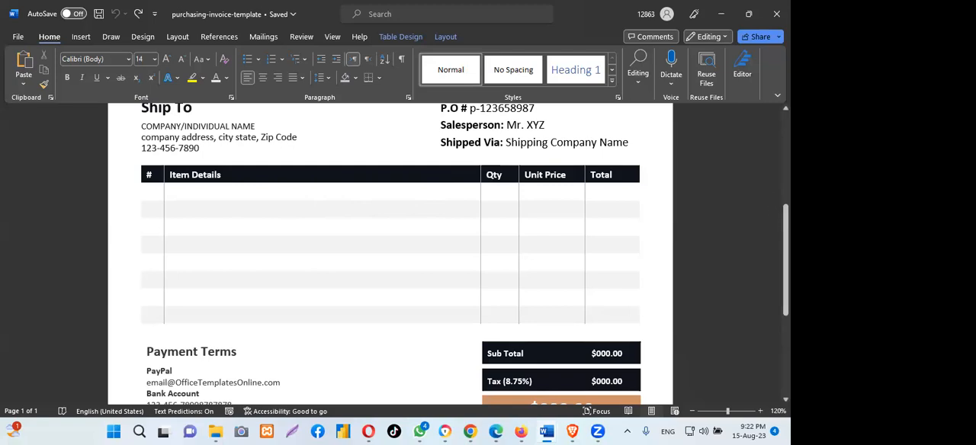
pyautogui.scroll(-3, 391, 255)
pyautogui.scroll(4, 391, 256)
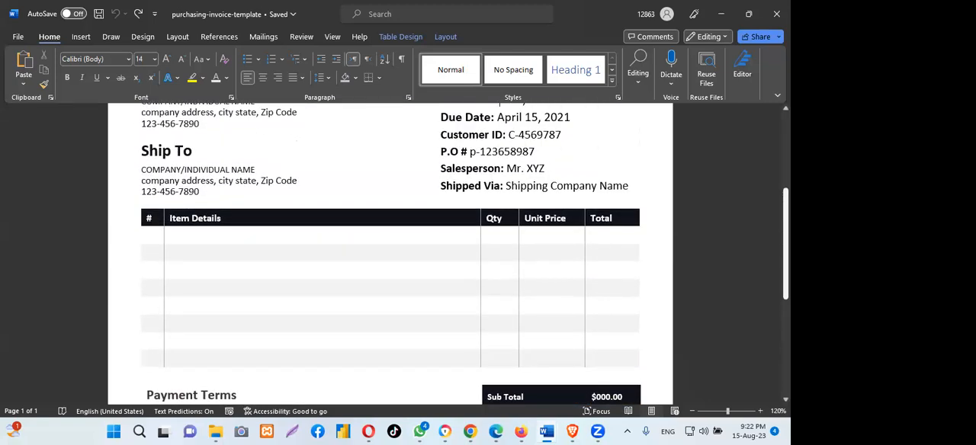
pyautogui.moveTo(546, 432)
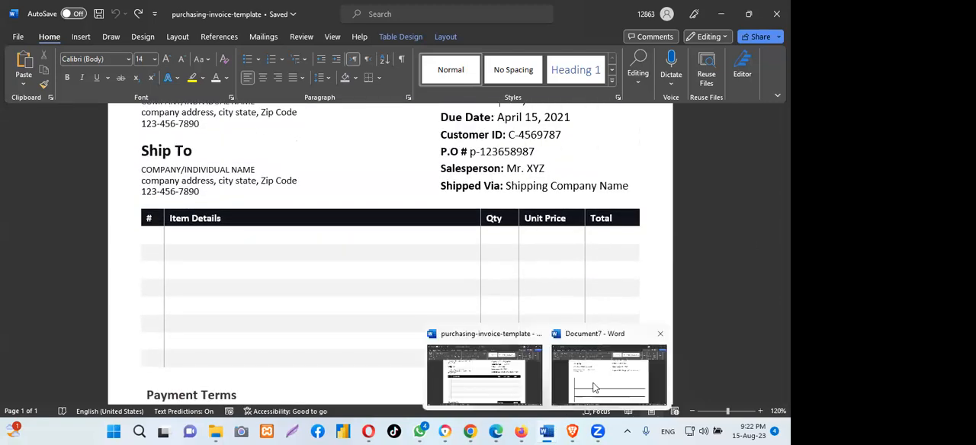
pyautogui.click(594, 388)
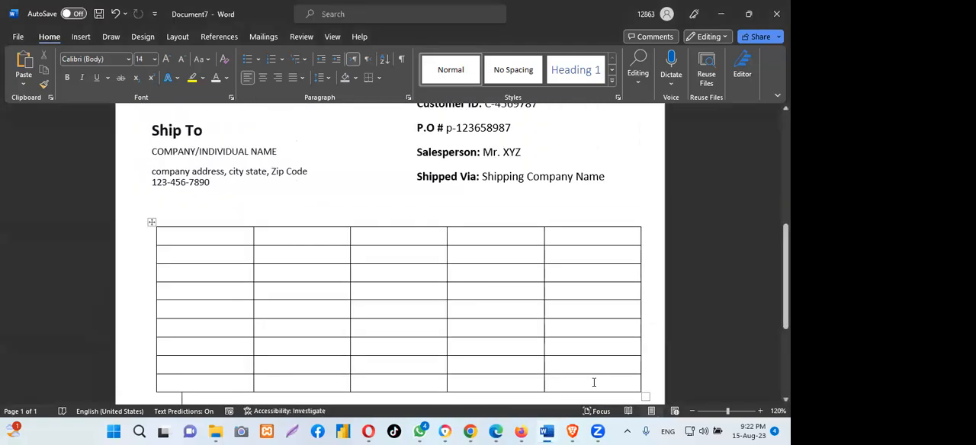
# - Apply the green dark grid table style to the whole item table
pyautogui.click(152, 223)
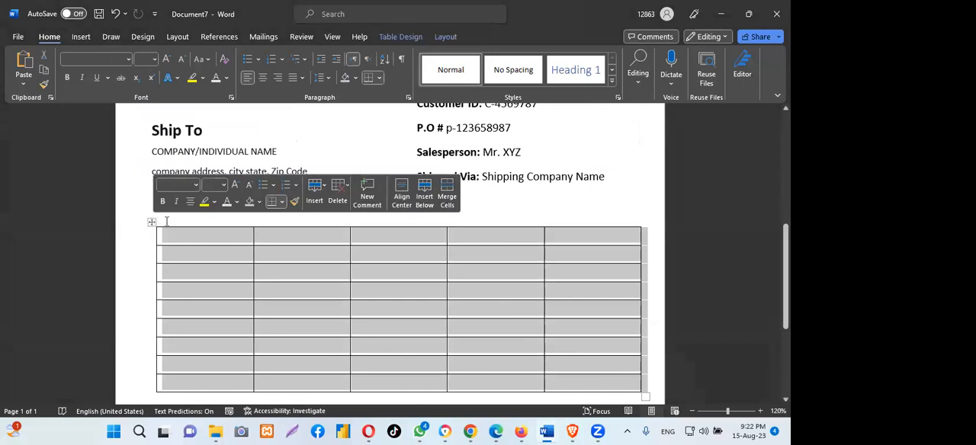
pyautogui.click(402, 37)
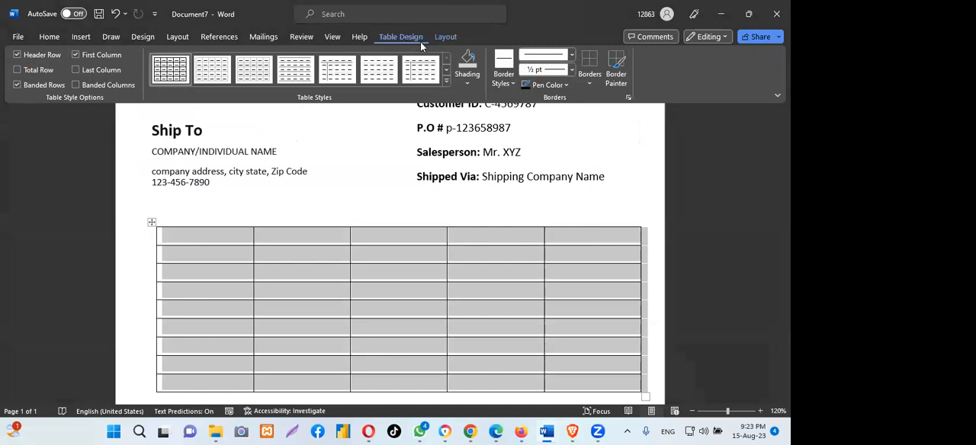
pyautogui.click(446, 81)
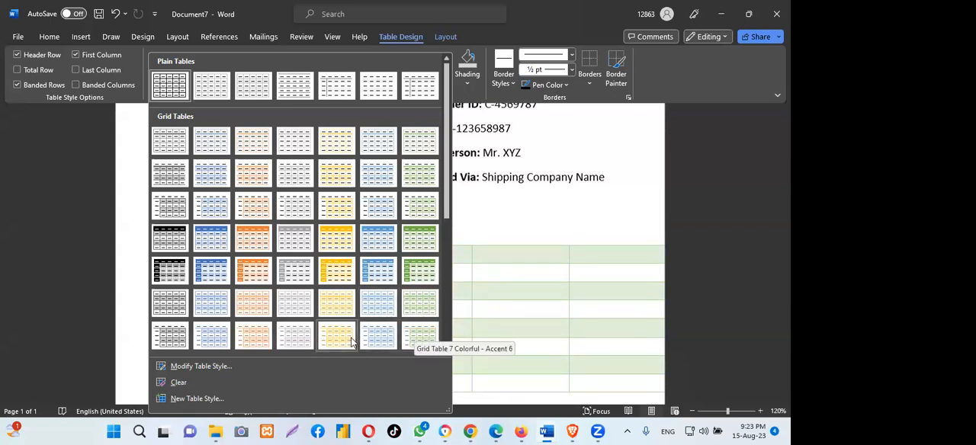
pyautogui.click(418, 275)
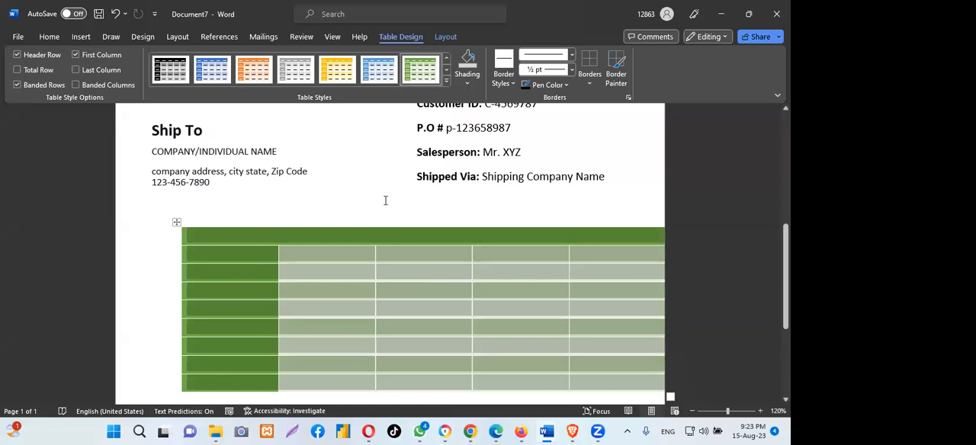
# - Apply the List Table 1 Light - Accent 5 style to the item table and move the table left to fit within the page
pyautogui.click(447, 83)
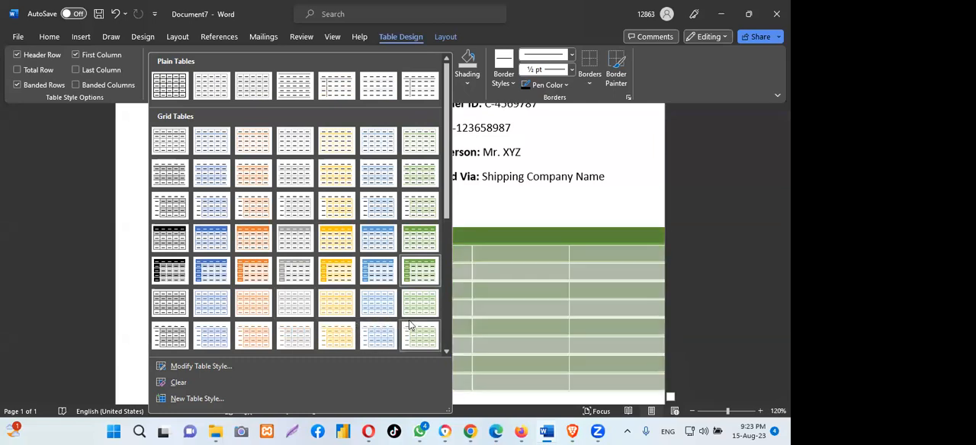
pyautogui.scroll(-3, 448, 221)
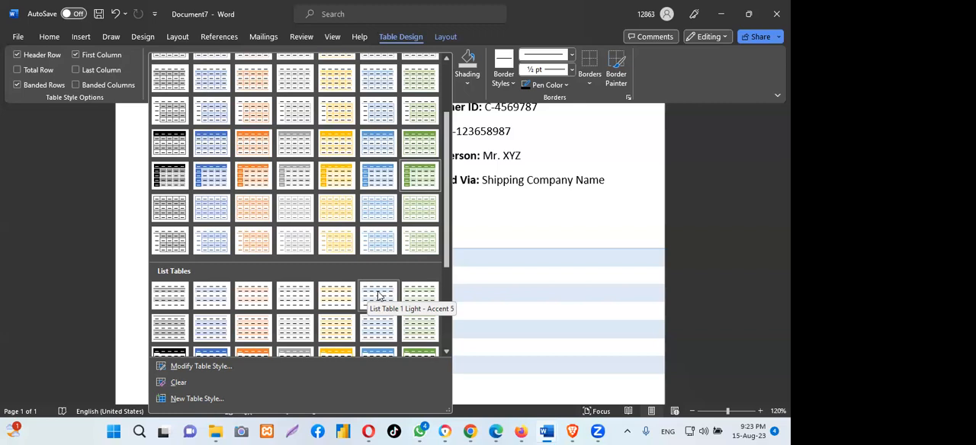
pyautogui.click(378, 295)
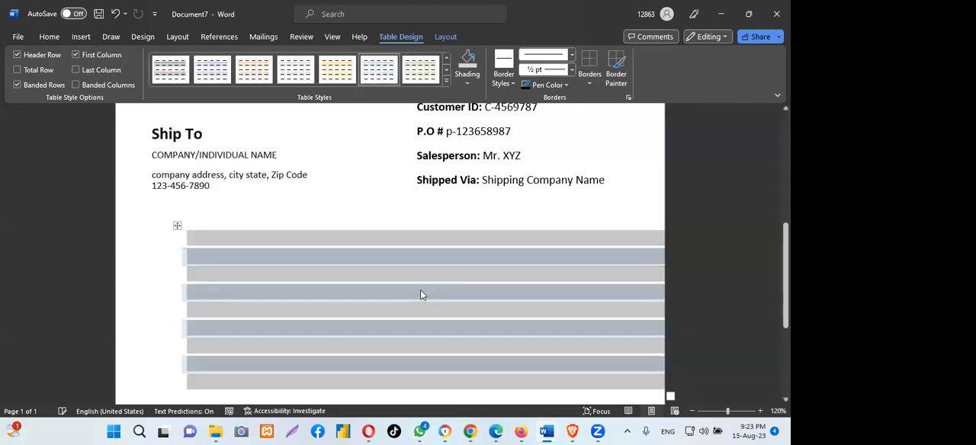
pyautogui.moveTo(178, 229); pyautogui.dragTo(141, 226)
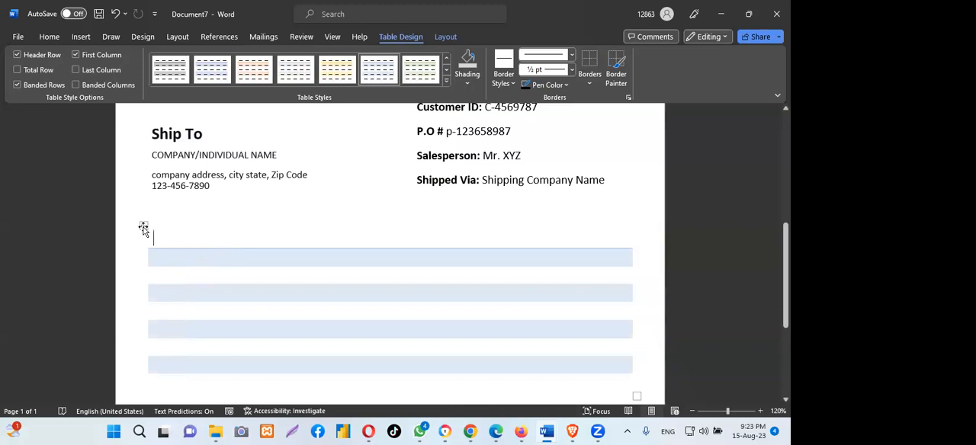
# - Shade the item table's header row with the black theme color
pyautogui.moveTo(143, 229)
pyautogui.mouseDown()
pyautogui.moveTo(167, 226)
pyautogui.moveTo(182, 242)
pyautogui.moveTo(623, 237)
pyautogui.mouseUp()
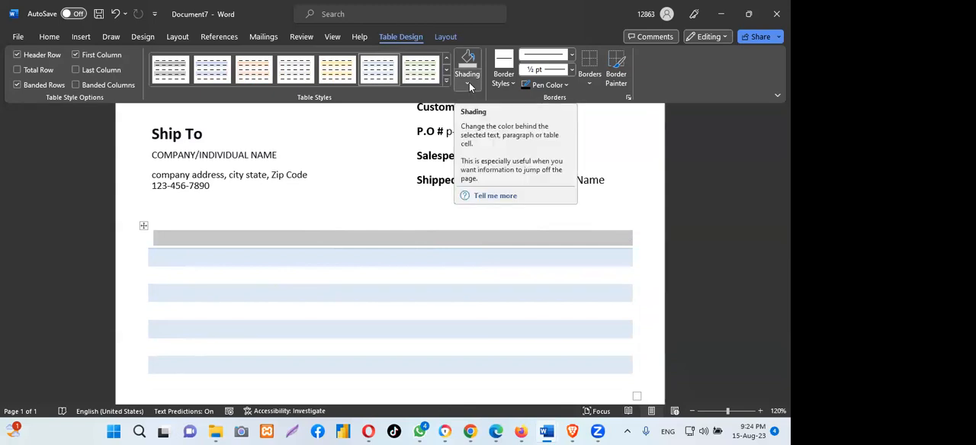
pyautogui.click(469, 85)
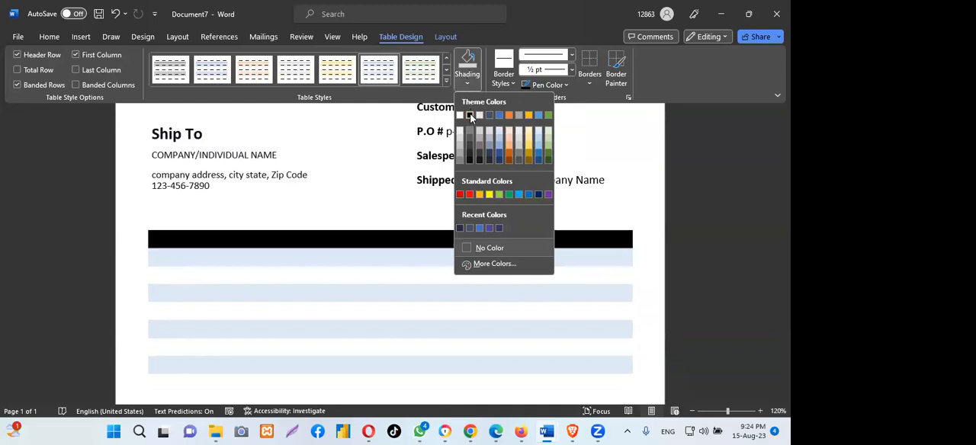
pyautogui.click(470, 115)
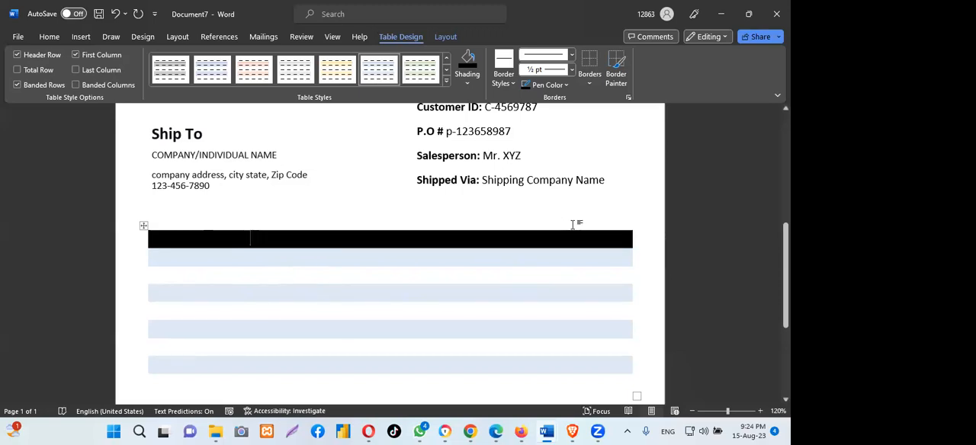
# - Check the column lines in purchasing-invoice-template, and add inside vertical borders to the whole item table in Document7
pyautogui.click(143, 225)
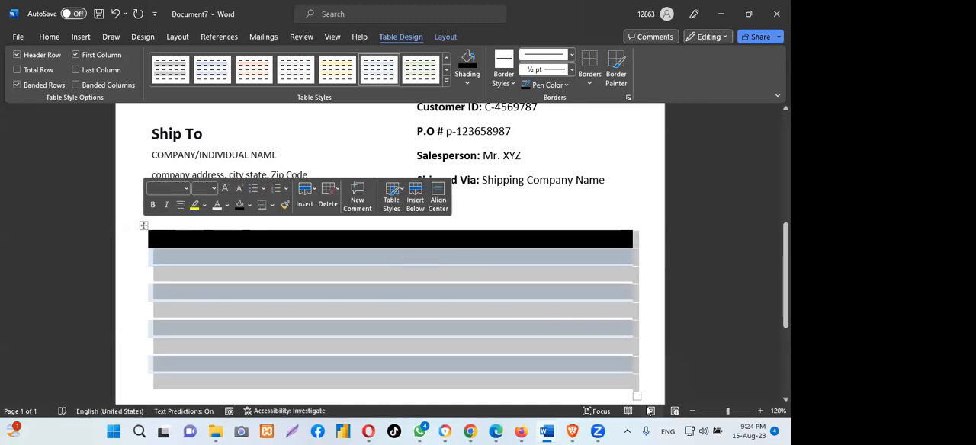
pyautogui.moveTo(548, 431)
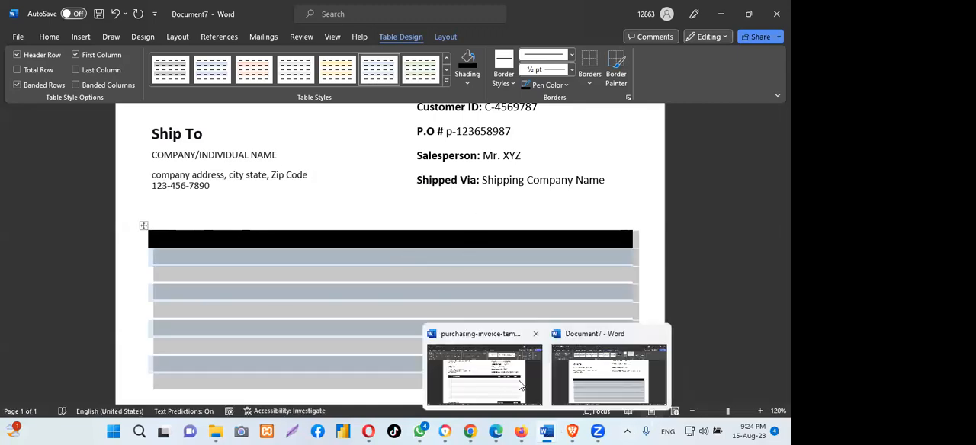
pyautogui.click(488, 374)
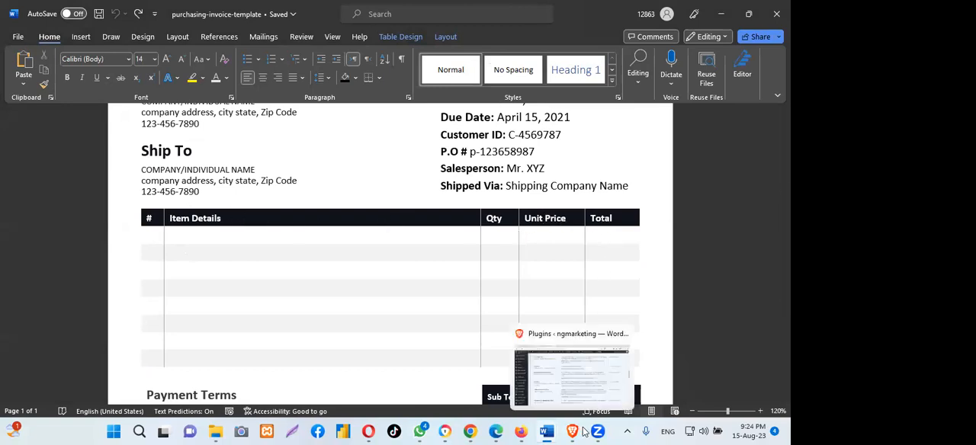
pyautogui.moveTo(546, 432)
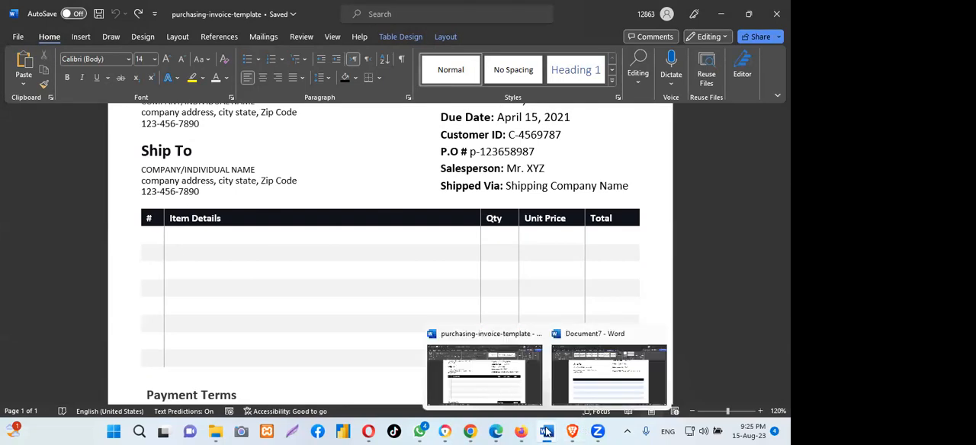
pyautogui.click(607, 383)
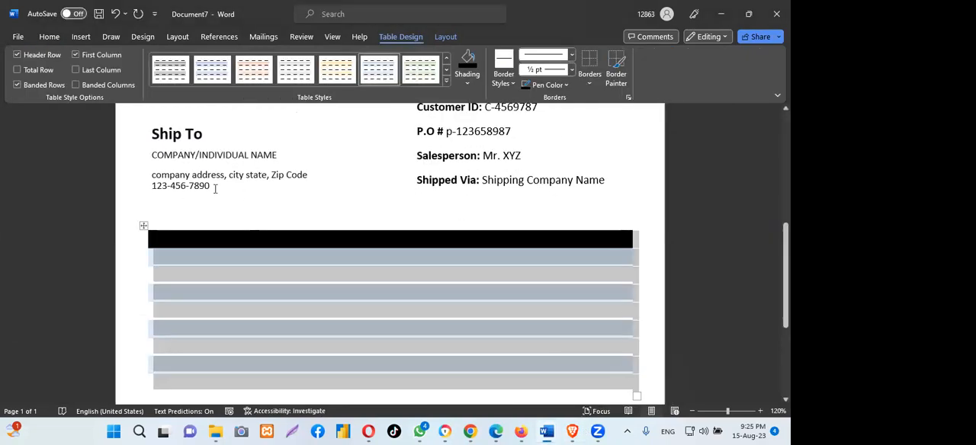
pyautogui.click(589, 84)
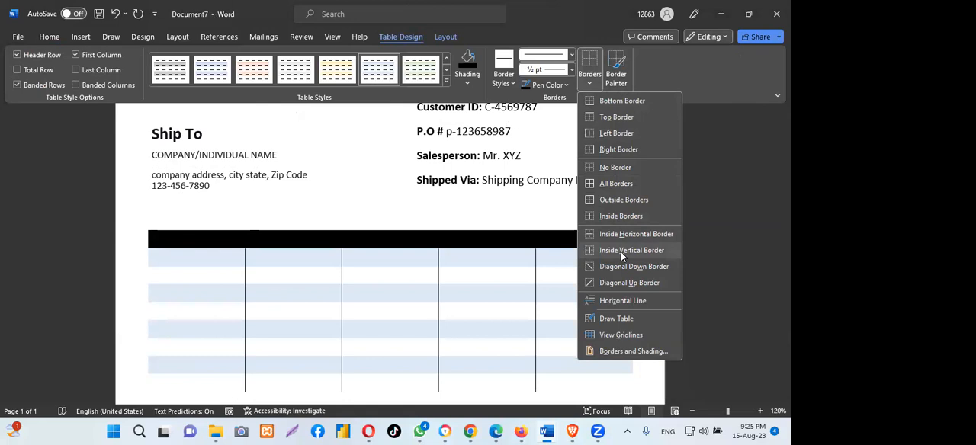
pyautogui.click(620, 252)
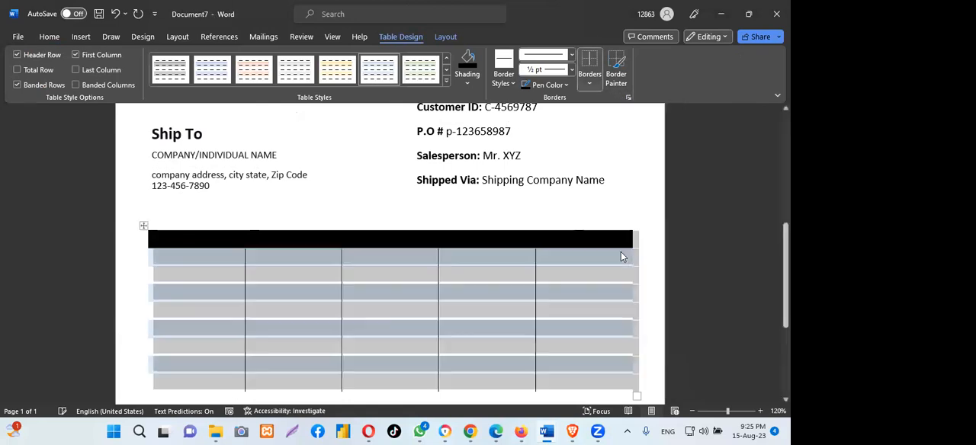
pyautogui.click(302, 259)
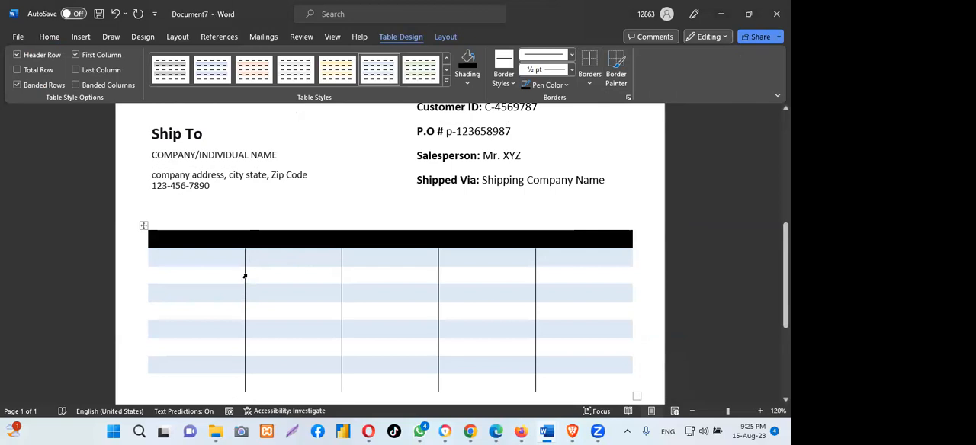
# - Resize the item table's columns to match the template: a narrow first, a wide second and three narrower columns after it
pyautogui.moveTo(243, 273); pyautogui.dragTo(173, 273)
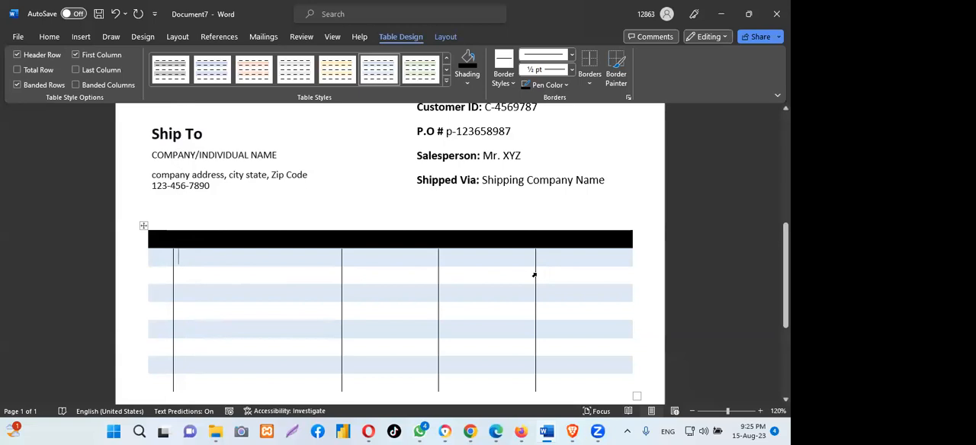
pyautogui.moveTo(535, 273); pyautogui.dragTo(579, 275)
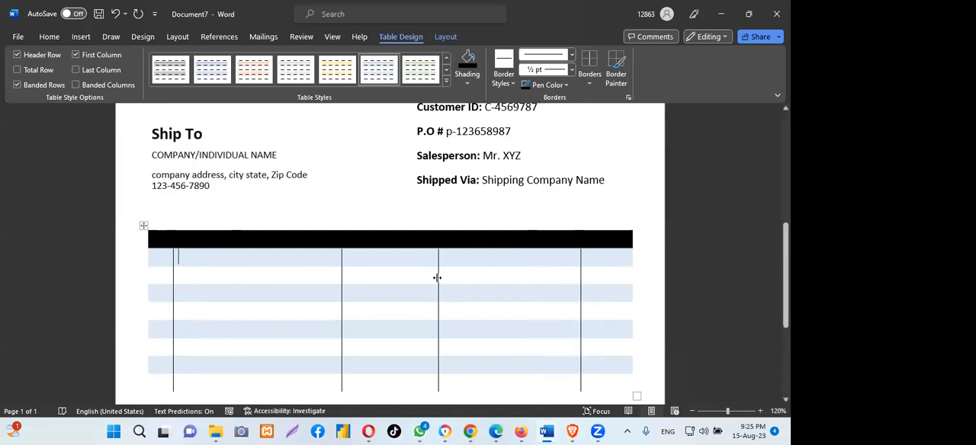
pyautogui.moveTo(438, 277); pyautogui.dragTo(588, 275)
pyautogui.moveTo(340, 277); pyautogui.dragTo(459, 275)
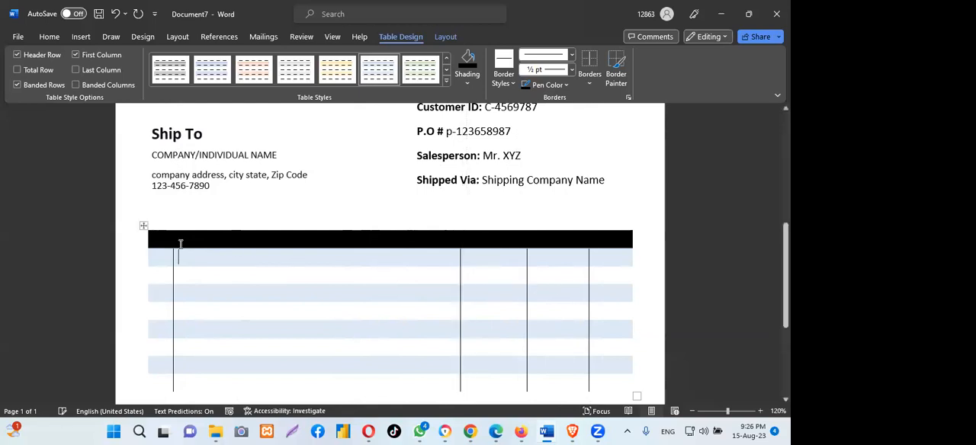
# - Enter # as the first column's heading in the black header row and continue to the second header cell
pyautogui.click(155, 238)
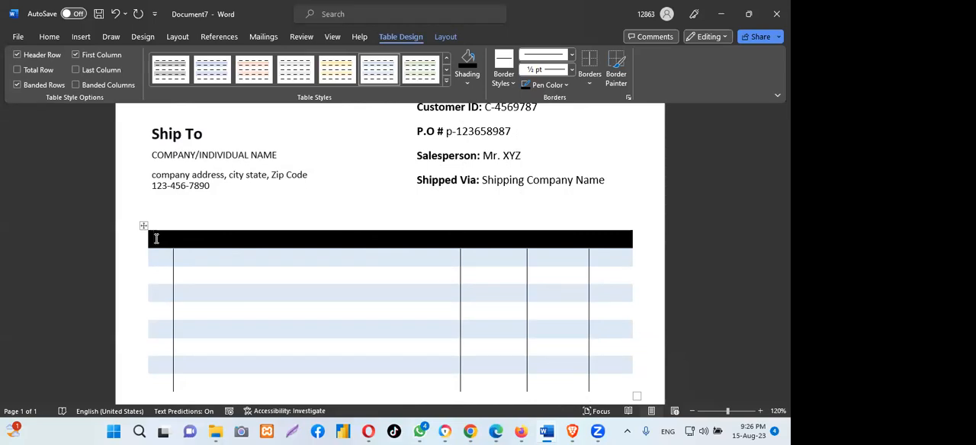
pyautogui.write('#')
pyautogui.press('Tab')
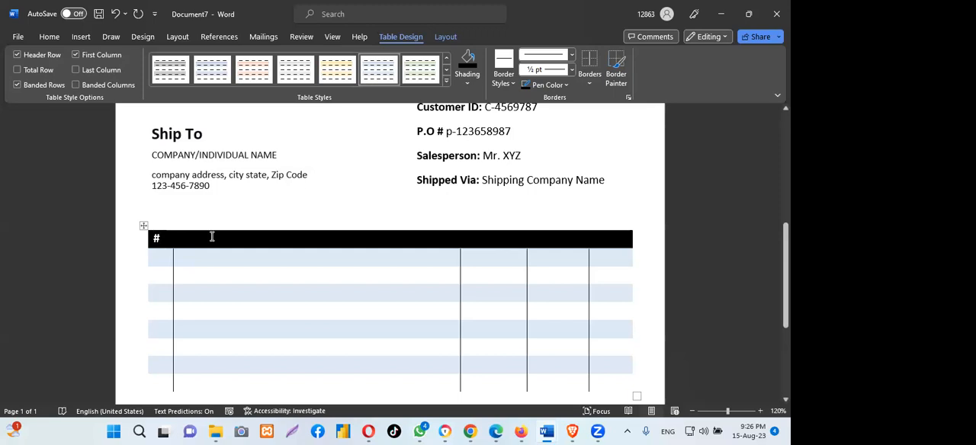
# - Enter Item Details as the second column's heading in the black header row
pyautogui.write('i')
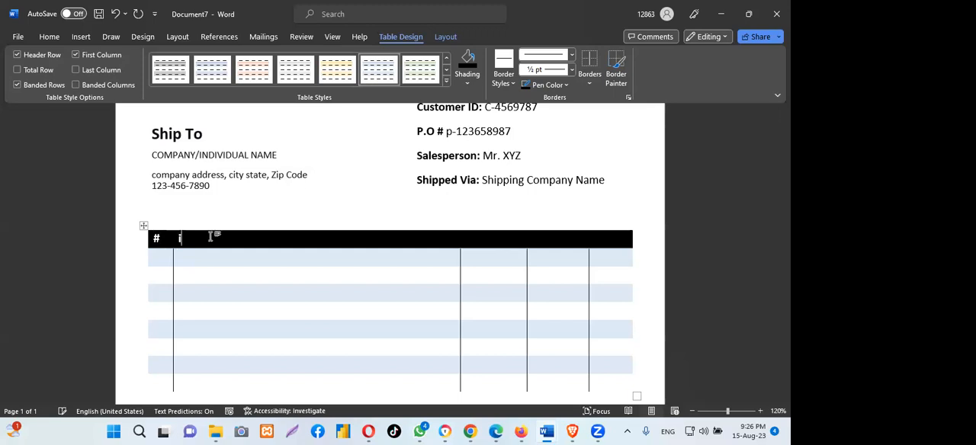
pyautogui.press('BackSpace')
pyautogui.write('Item De')
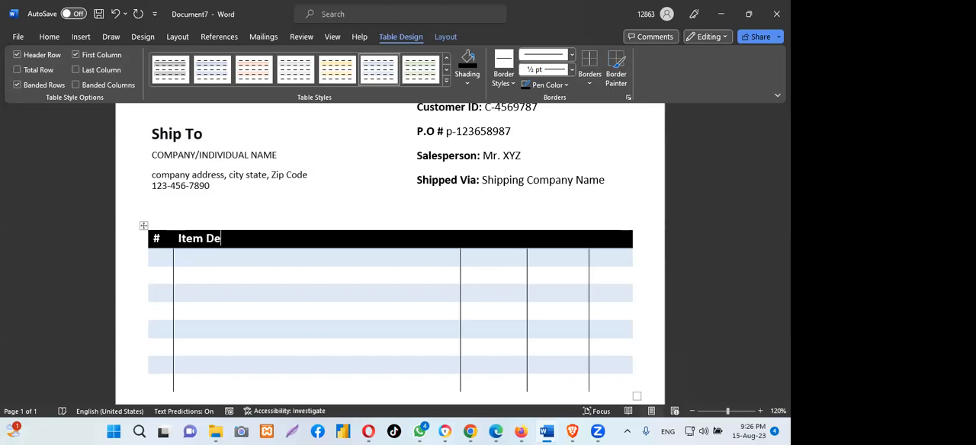
pyautogui.write('tali')
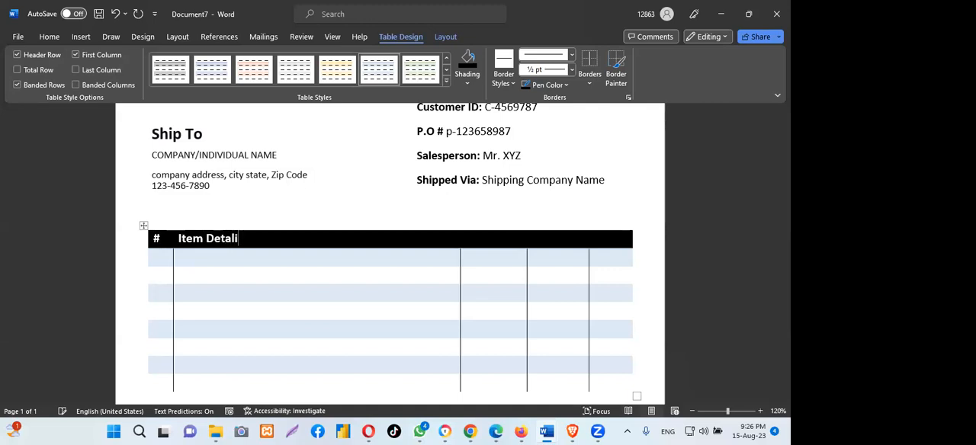
pyautogui.press('BackSpace')
pyautogui.press('BackSpace')
pyautogui.write('ils')
# - Enter Qit as the third column's heading in the item table
pyautogui.click(494, 240)
pyautogui.write('Qit')
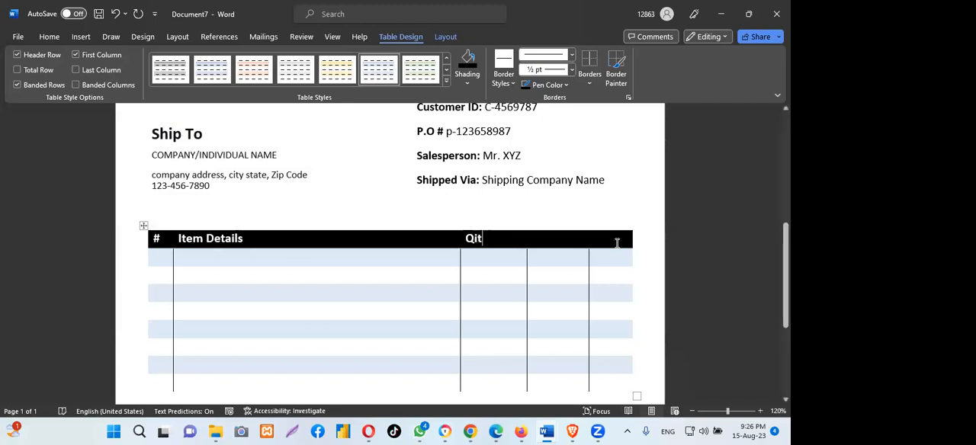
# - Enter Unit Price as the fourth column's heading and widen that column so the heading fits on one line
pyautogui.click(554, 239)
pyautogui.write('Unity')
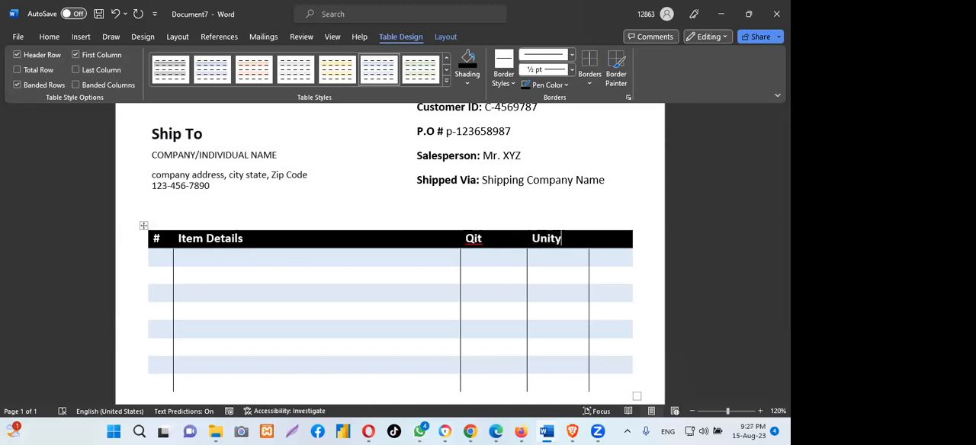
pyautogui.press('BackSpace')
pyautogui.write('Price')
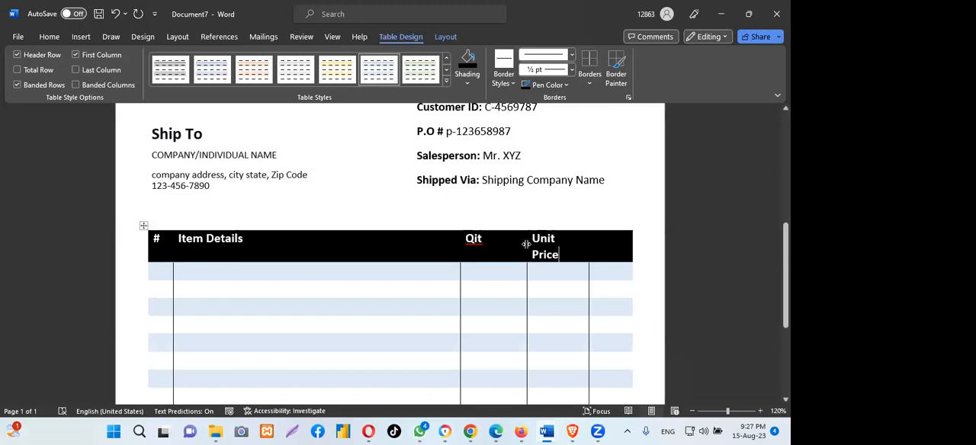
pyautogui.moveTo(526, 244)
pyautogui.mouseDown()
pyautogui.moveTo(517, 244)
pyautogui.moveTo(527, 245)
pyautogui.mouseUp()
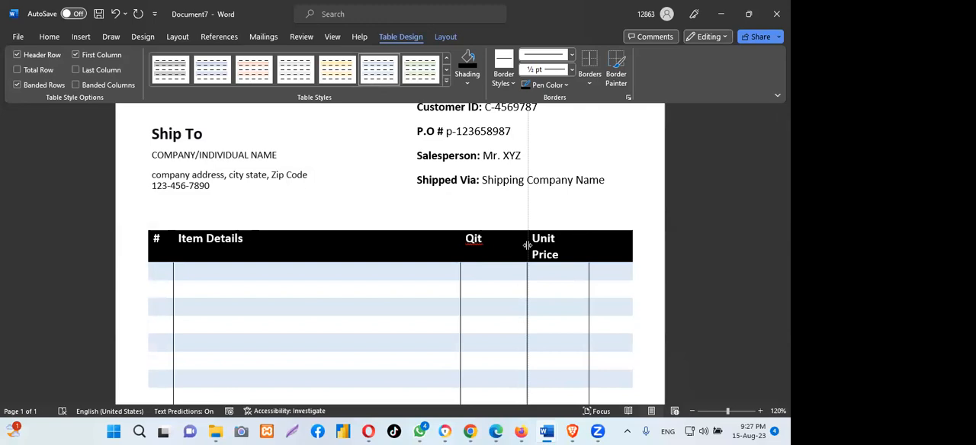
pyautogui.moveTo(526, 244); pyautogui.dragTo(518, 246)
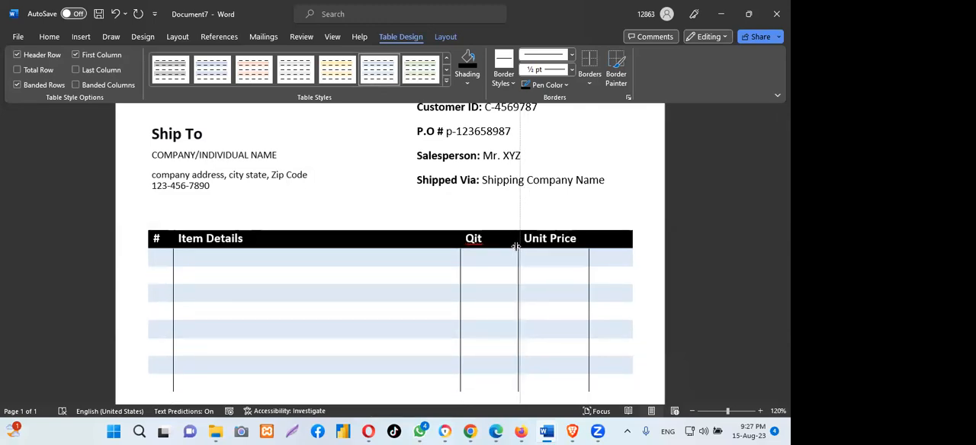
# - Enter Total as the last column's heading in the item table
pyautogui.click(601, 240)
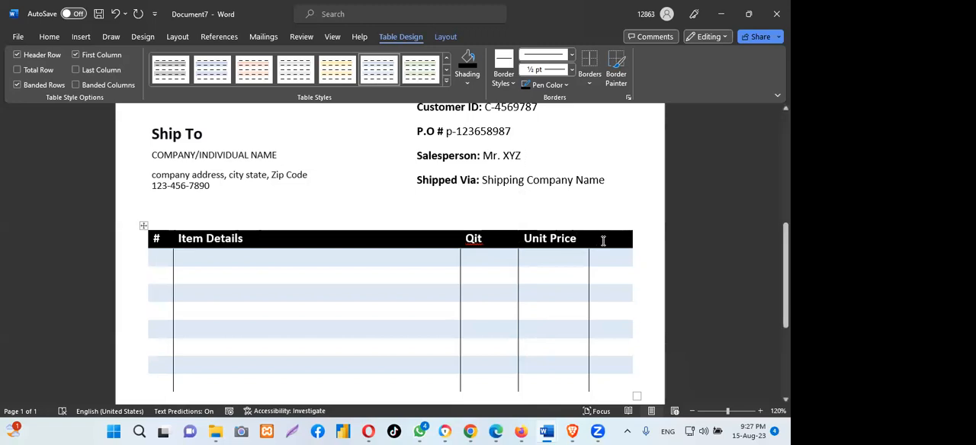
pyautogui.write('T')
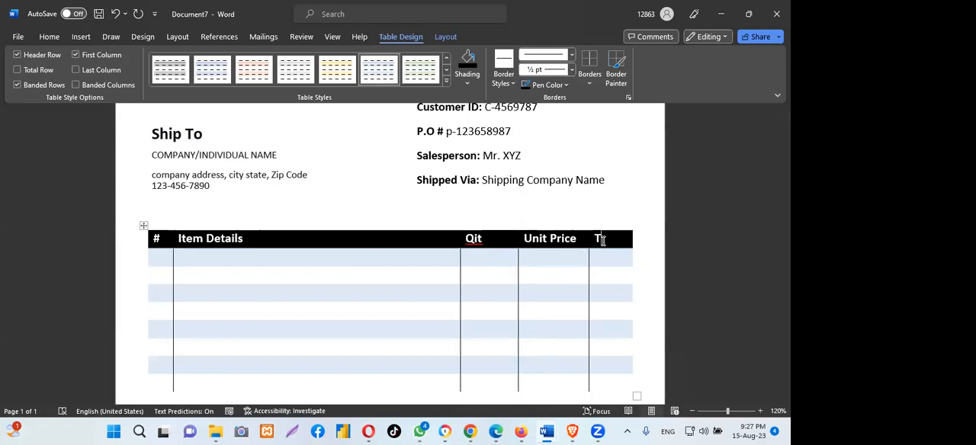
pyautogui.write('otal')
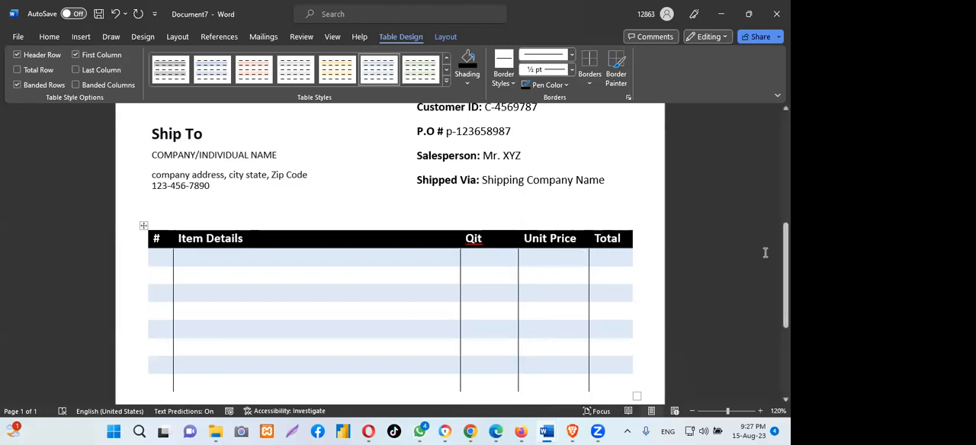
# - Examine purchasing-invoice-template's item table, payment terms, totals boxes and signature area as the reference for the rest of the invoice
pyautogui.moveTo(785, 255)
pyautogui.mouseDown()
pyautogui.moveTo(785, 298)
pyautogui.moveTo(785, 257)
pyautogui.mouseUp()
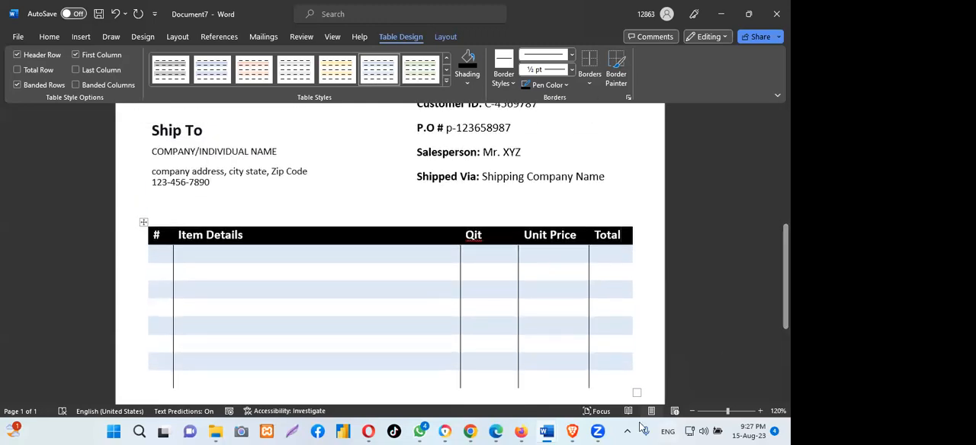
pyautogui.moveTo(785, 266); pyautogui.dragTo(785, 306)
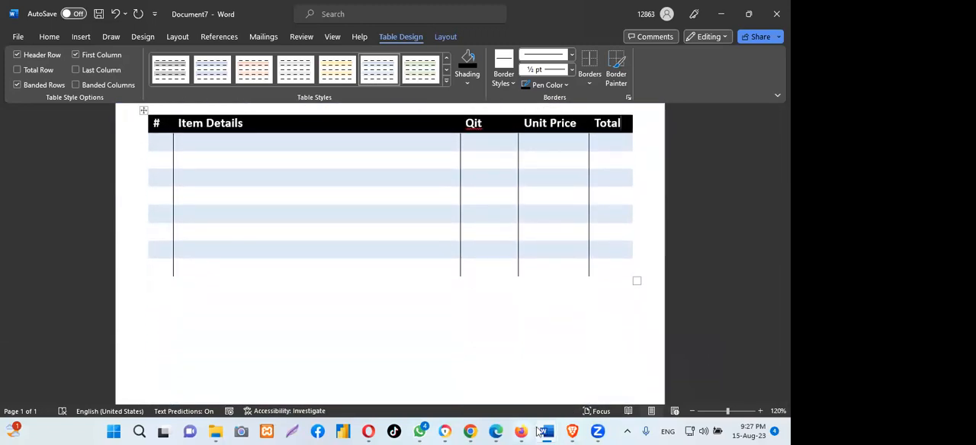
pyautogui.click(297, 20)
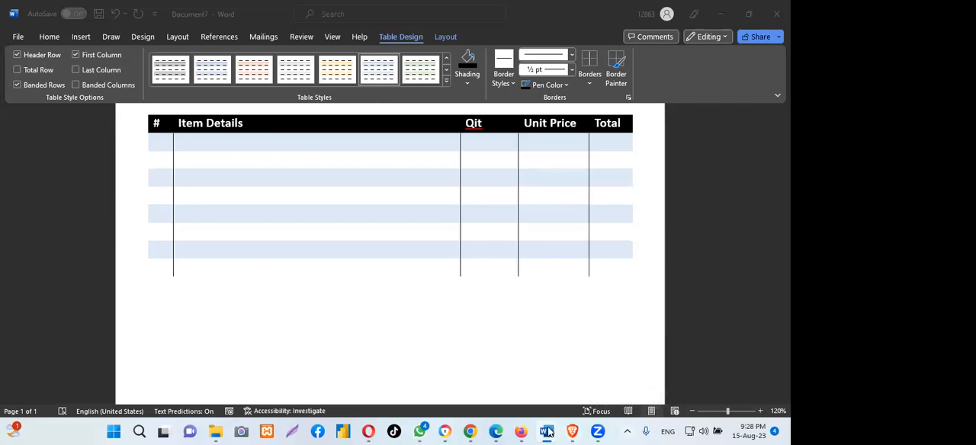
pyautogui.moveTo(546, 431)
pyautogui.click(504, 397)
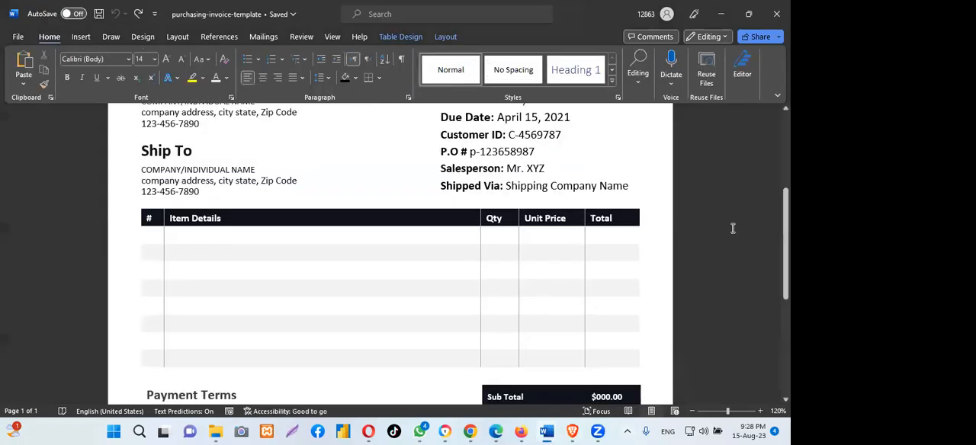
pyautogui.scroll(-1, 391, 252)
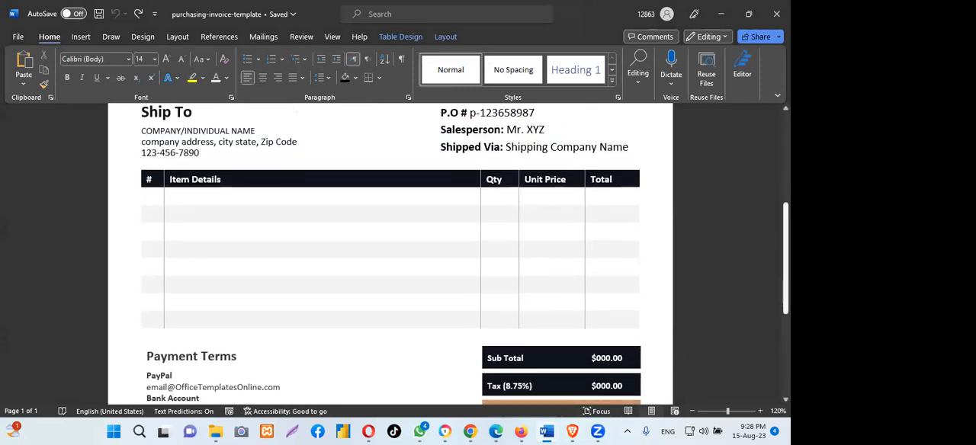
pyautogui.scroll(-3, 391, 252)
pyautogui.scroll(2, 391, 251)
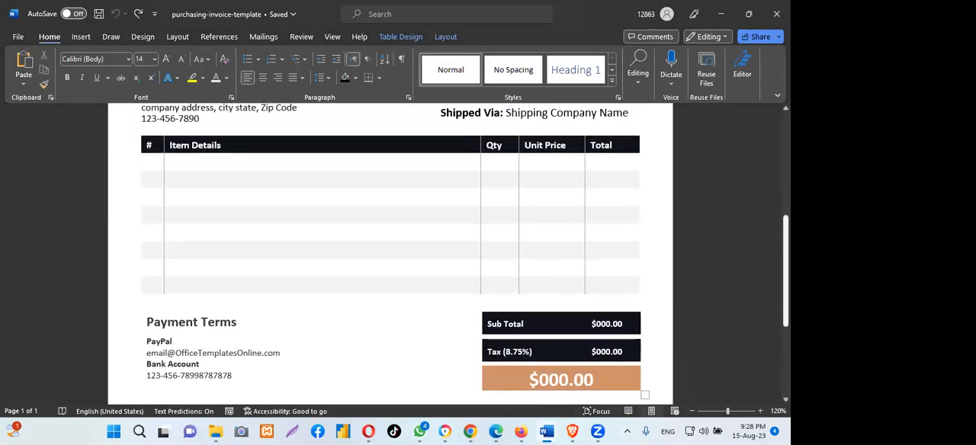
pyautogui.scroll(-1, 391, 252)
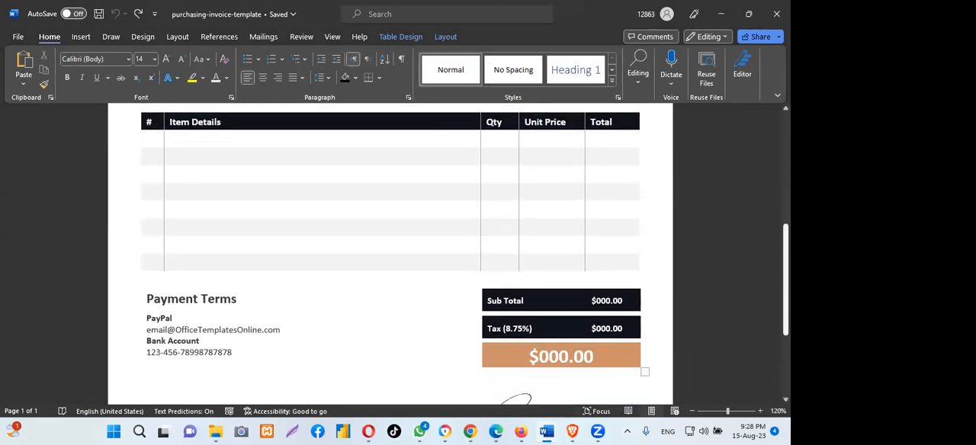
pyautogui.scroll(-1, 390, 252)
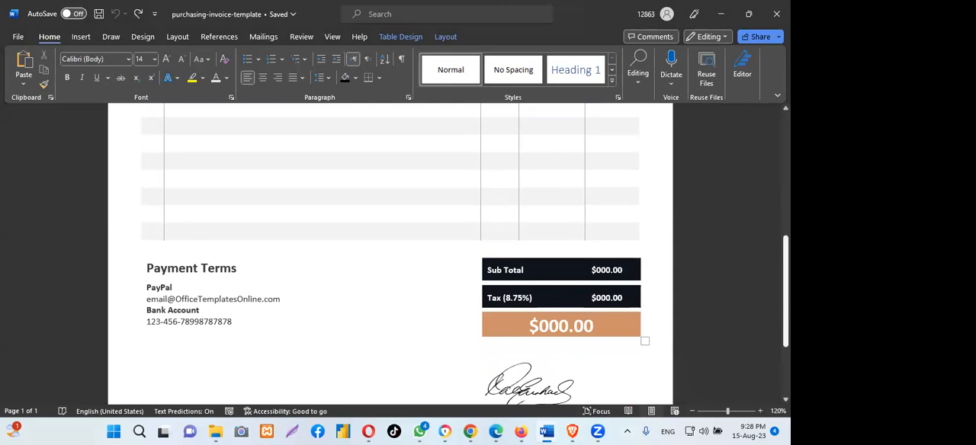
pyautogui.scroll(-2, 390, 252)
pyautogui.scroll(5, 390, 252)
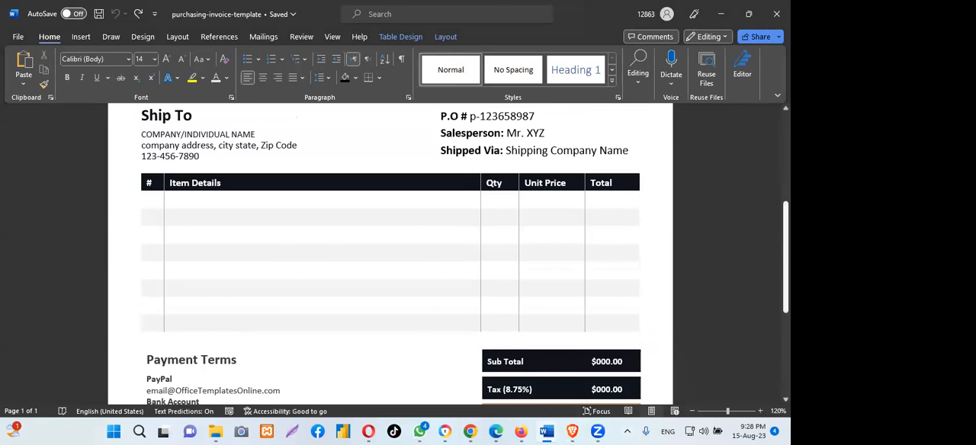
pyautogui.scroll(1, 391, 252)
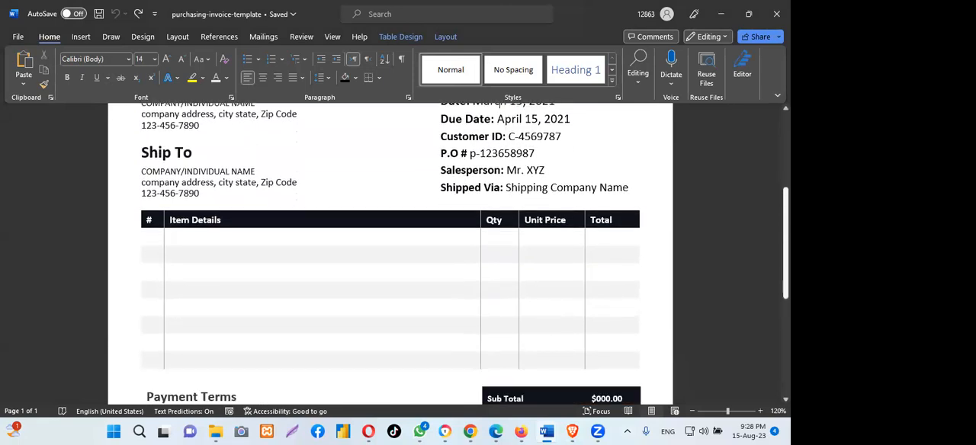
pyautogui.scroll(-1, 390, 252)
pyautogui.scroll(3, 390, 252)
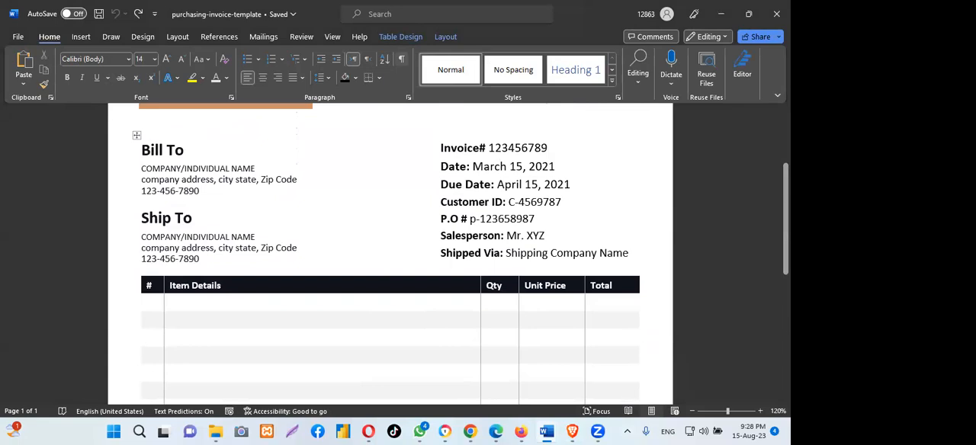
pyautogui.scroll(-4, 390, 252)
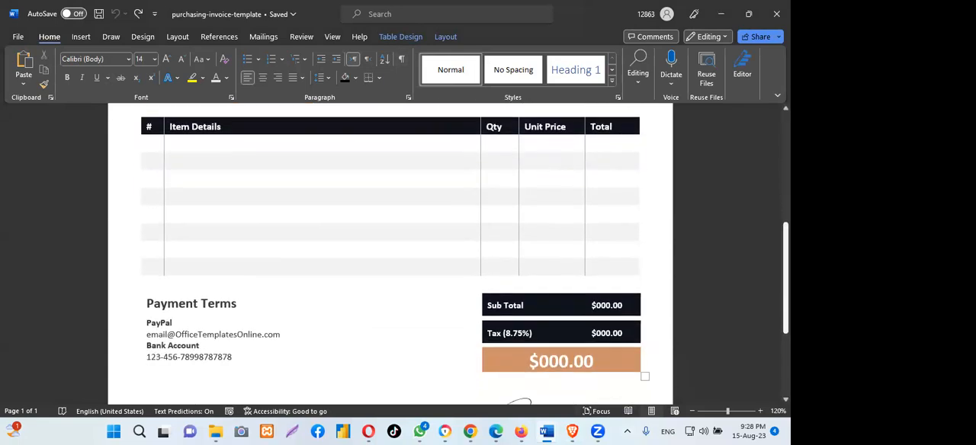
pyautogui.scroll(-3, 207, 310)
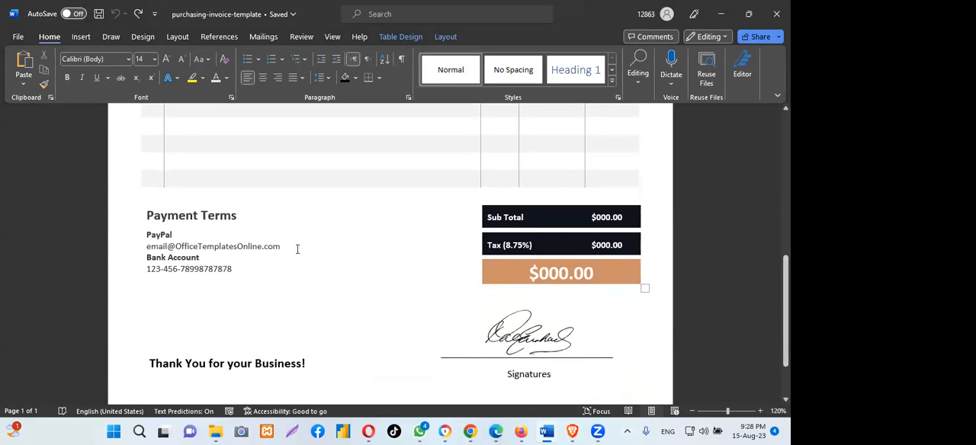
pyautogui.scroll(6, 297, 249)
pyautogui.scroll(-6, 90, 232)
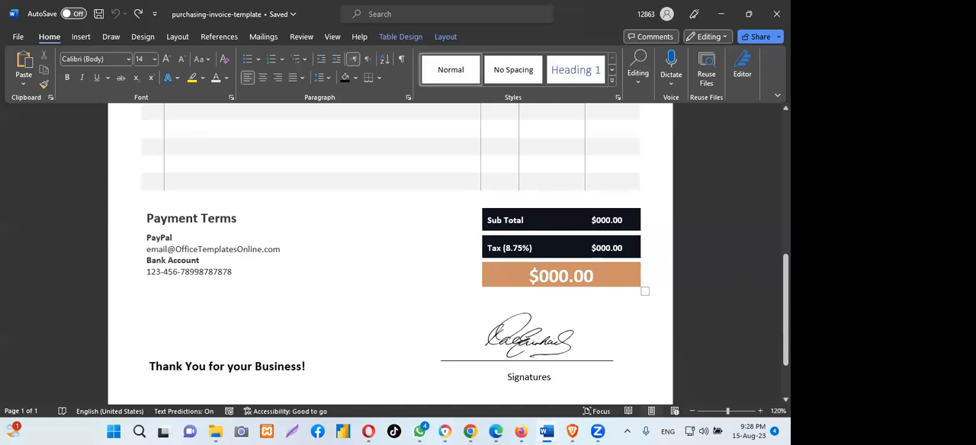
pyautogui.moveTo(785, 310); pyautogui.dragTo(785, 177)
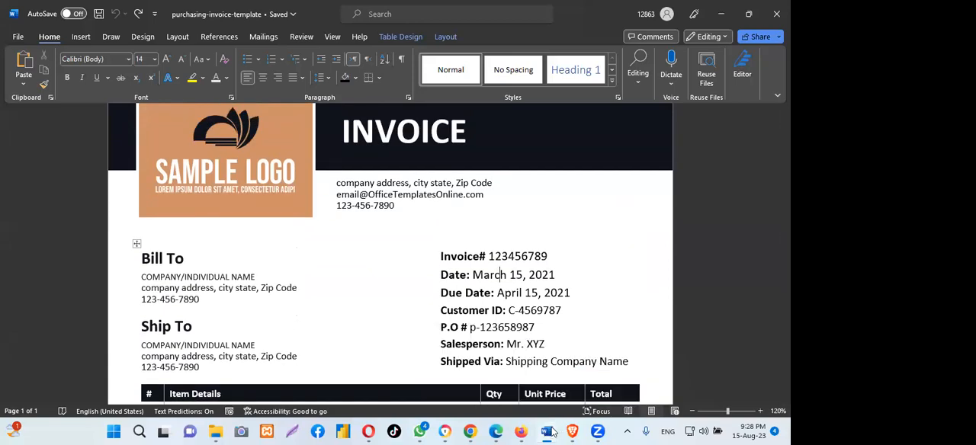
# - Add inside borders to the whole item table in Document7 and choose the single solid line, 1/2 pt border style
pyautogui.moveTo(553, 432)
pyautogui.click(591, 388)
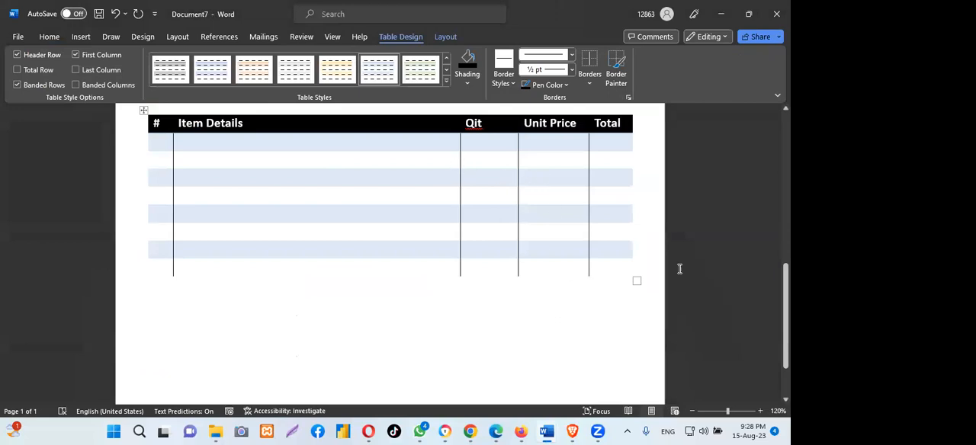
pyautogui.moveTo(785, 317); pyautogui.dragTo(786, 288)
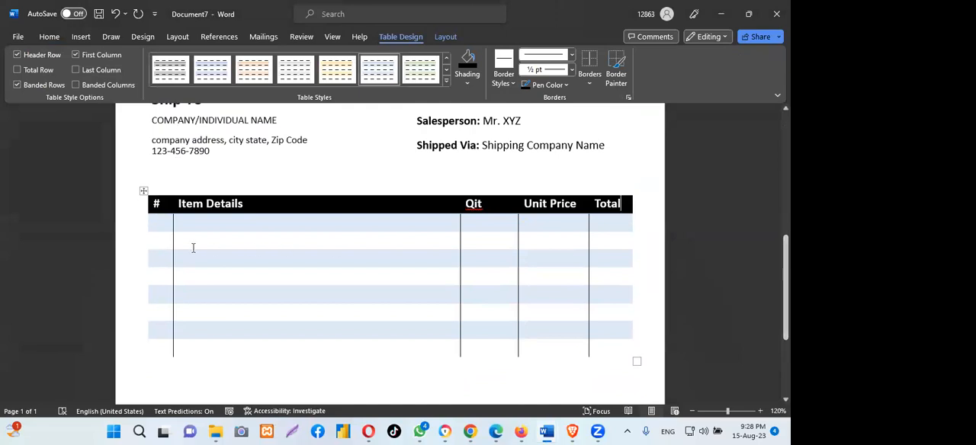
pyautogui.click(141, 189)
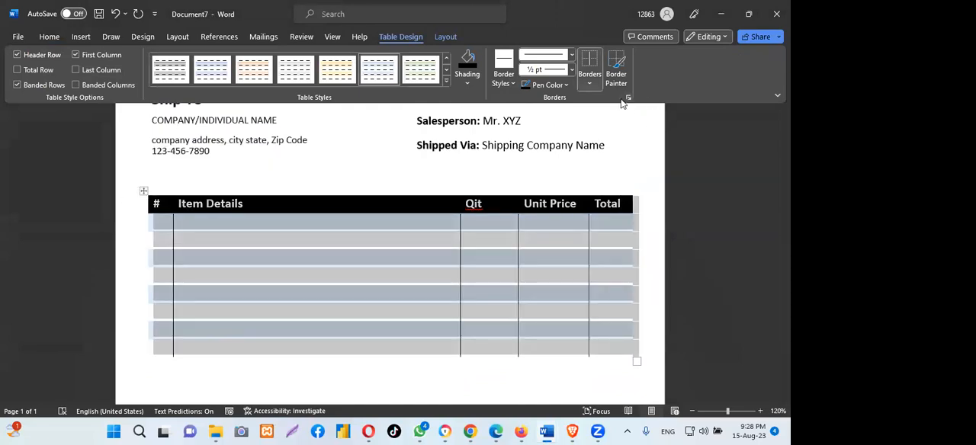
pyautogui.click(589, 85)
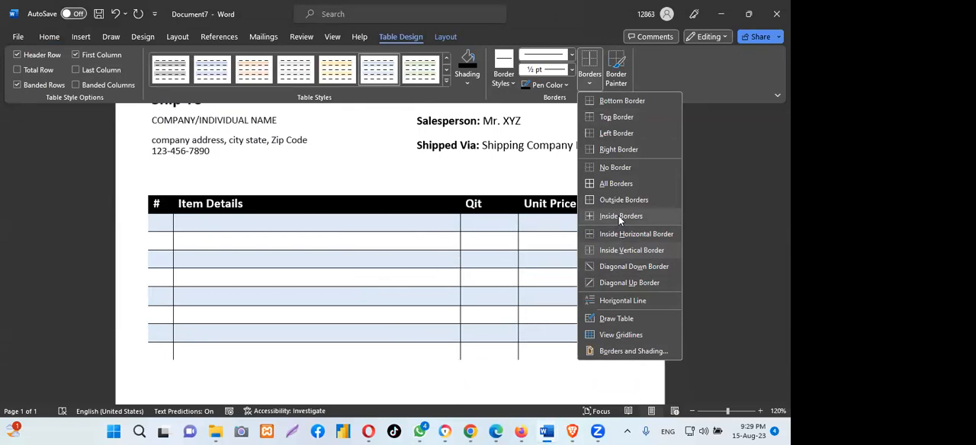
pyautogui.click(618, 215)
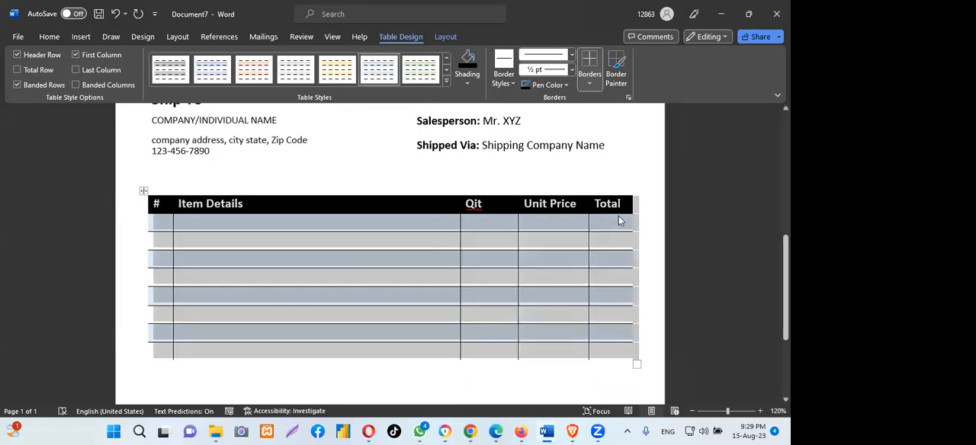
pyautogui.click(512, 83)
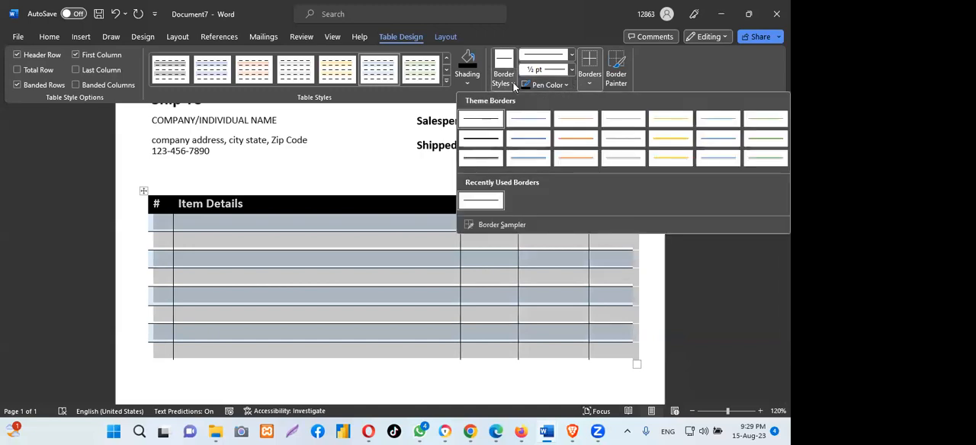
pyautogui.click(486, 121)
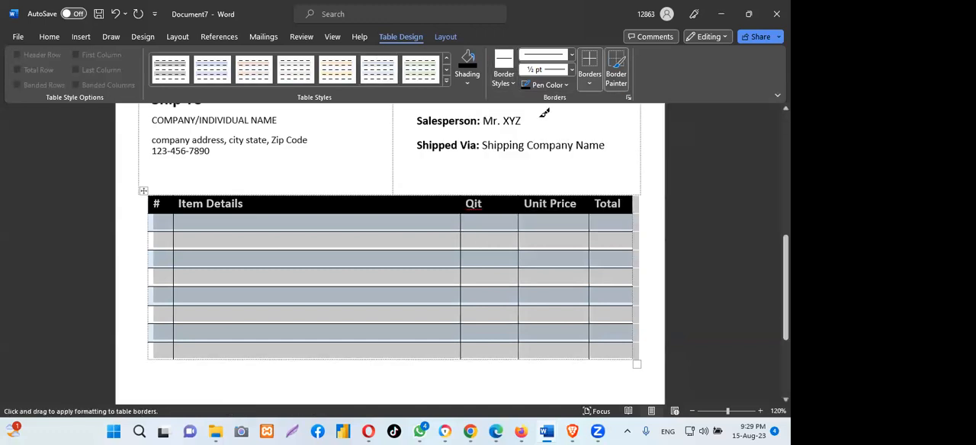
# - Remove the horizontal inside borders from the item table, keeping only the vertical lines between its columns
pyautogui.click(468, 84)
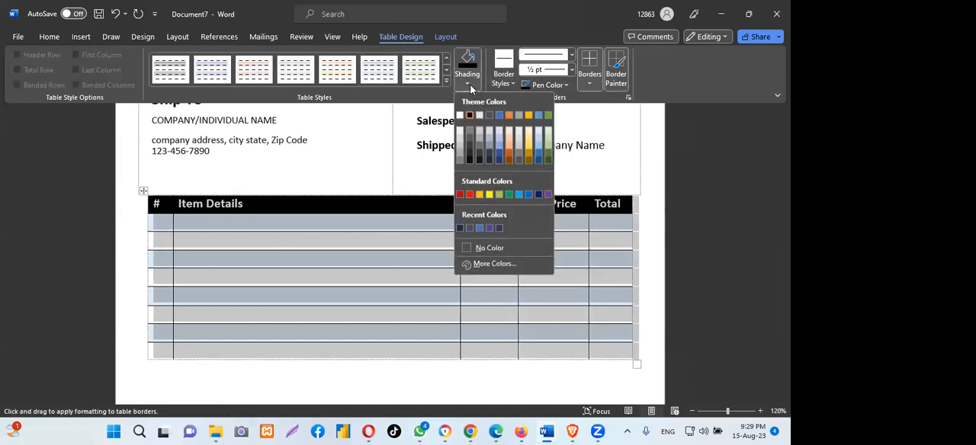
pyautogui.click(702, 139)
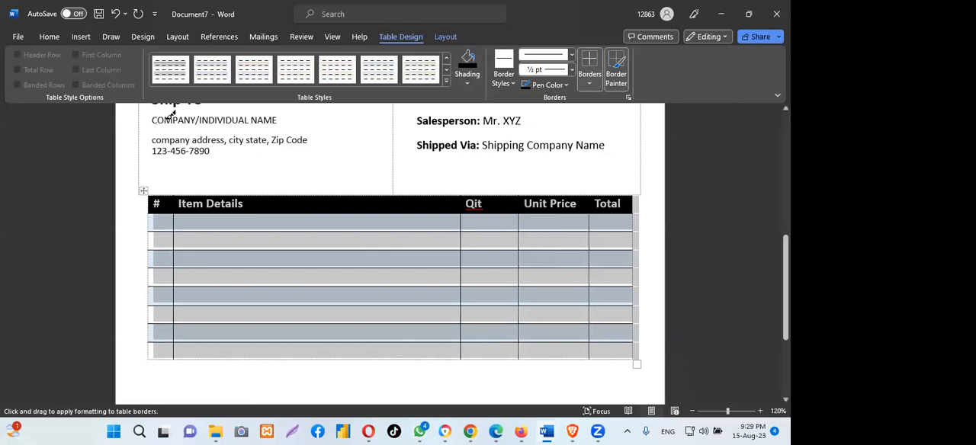
pyautogui.click(419, 283)
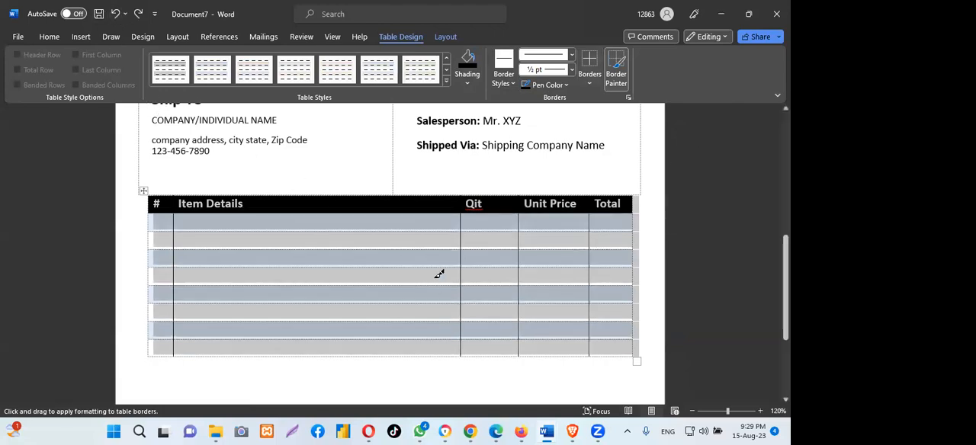
pyautogui.click(439, 274)
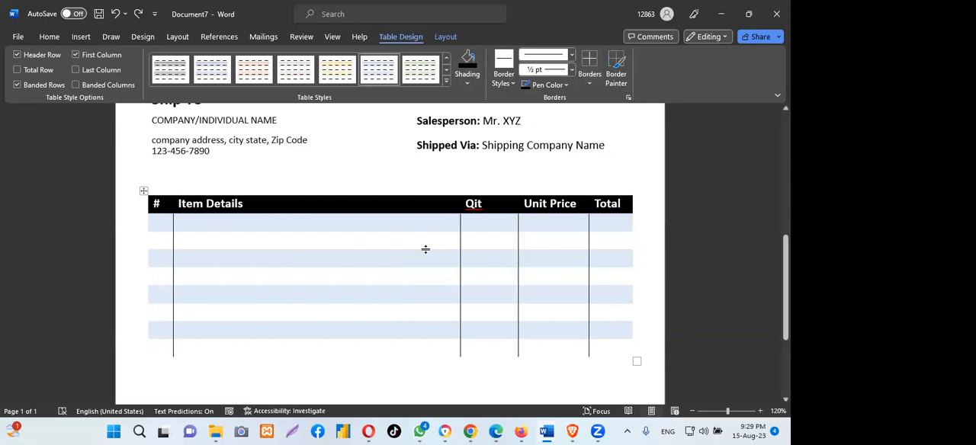
# - Examine the payment terms, totals boxes and signature area below the item table in purchasing-invoice-template, then return to Document7
pyautogui.click(481, 204)
pyautogui.scroll(-2, 390, 252)
pyautogui.scroll(2, 390, 252)
pyautogui.scroll(-3, 205, 357)
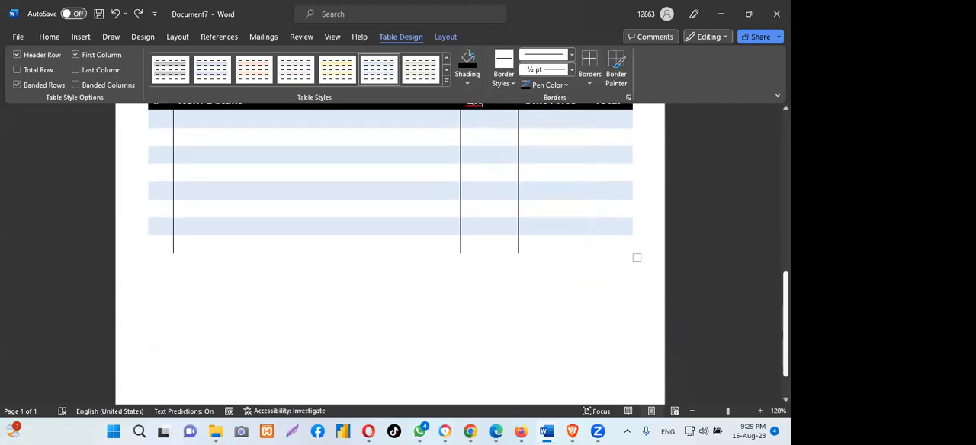
pyautogui.click(189, 308)
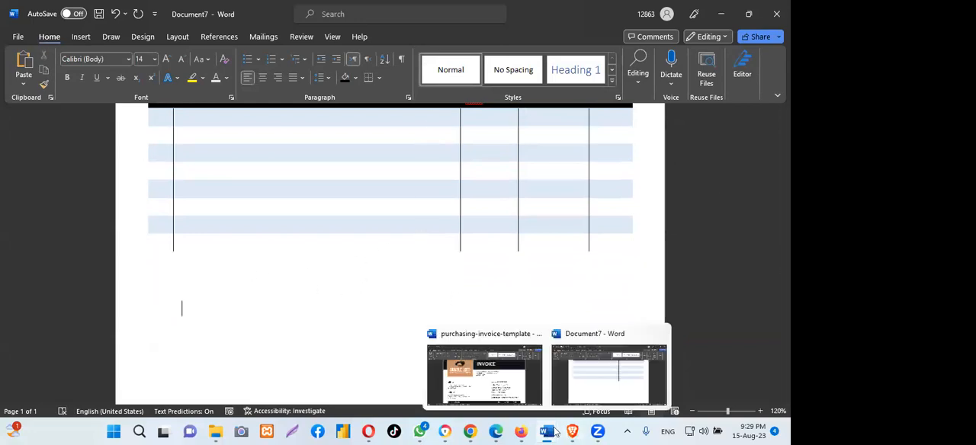
pyautogui.moveTo(546, 433)
pyautogui.click(517, 388)
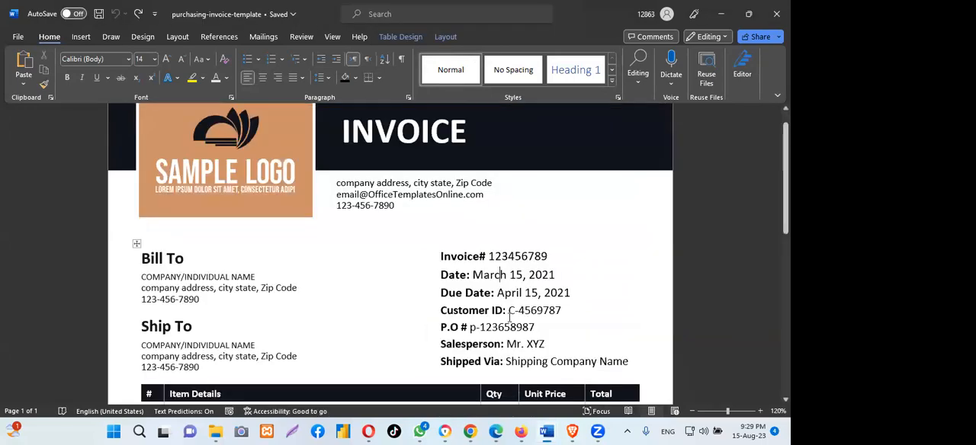
pyautogui.scroll(-5, 533, 270)
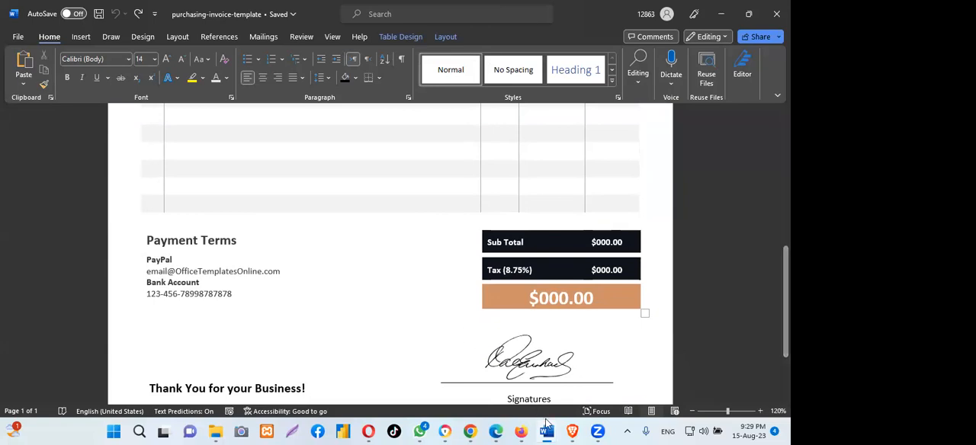
pyautogui.moveTo(546, 431)
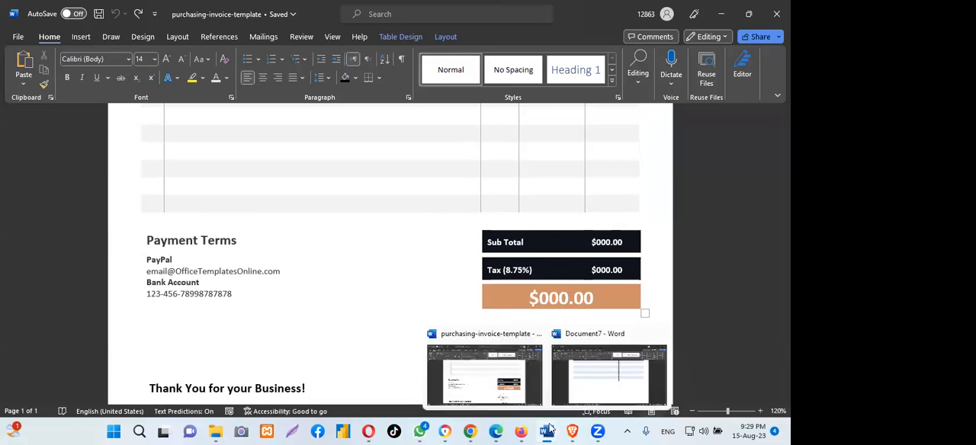
pyautogui.click(585, 381)
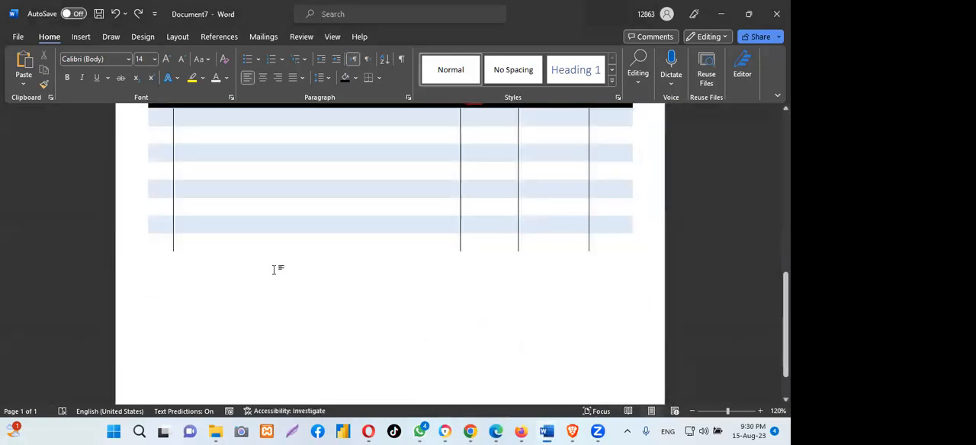
# - Insert a table with two columns and one row below the item table
pyautogui.press('Return')
pyautogui.press('Return')
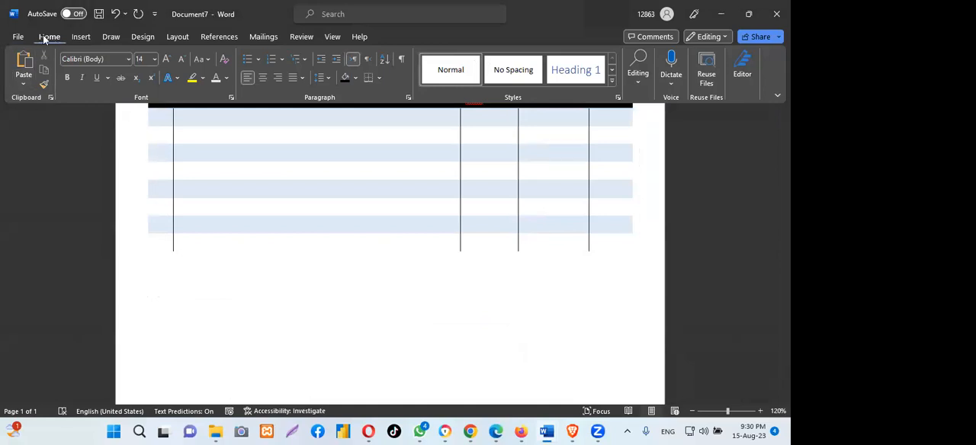
pyautogui.click(81, 36)
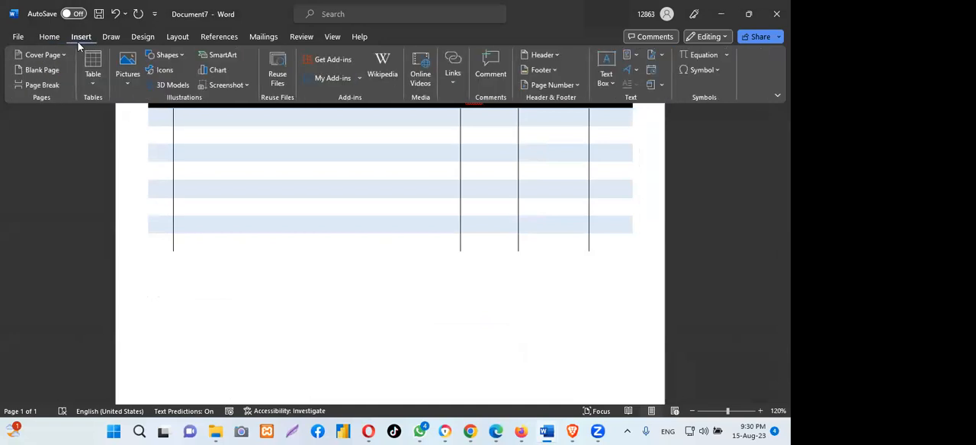
pyautogui.click(92, 69)
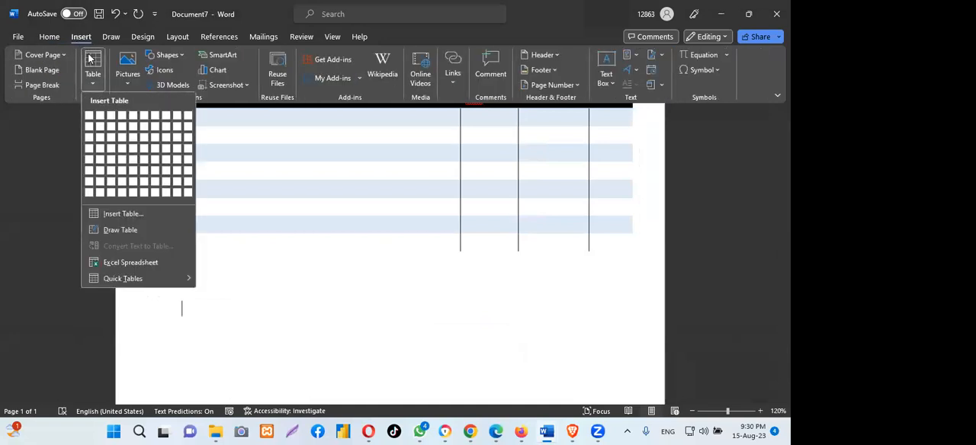
pyautogui.click(97, 119)
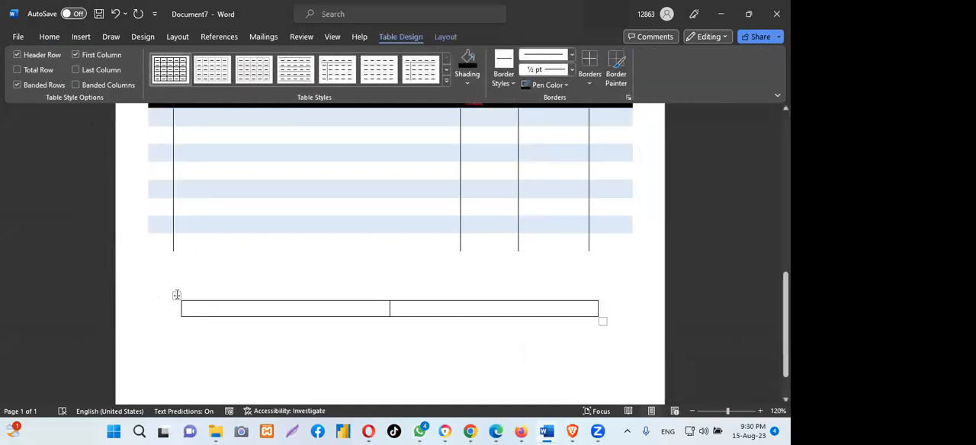
# - Enlarge the new two-column table to nearly the item table's width and shift it to line up under it
pyautogui.moveTo(603, 321); pyautogui.dragTo(638, 330)
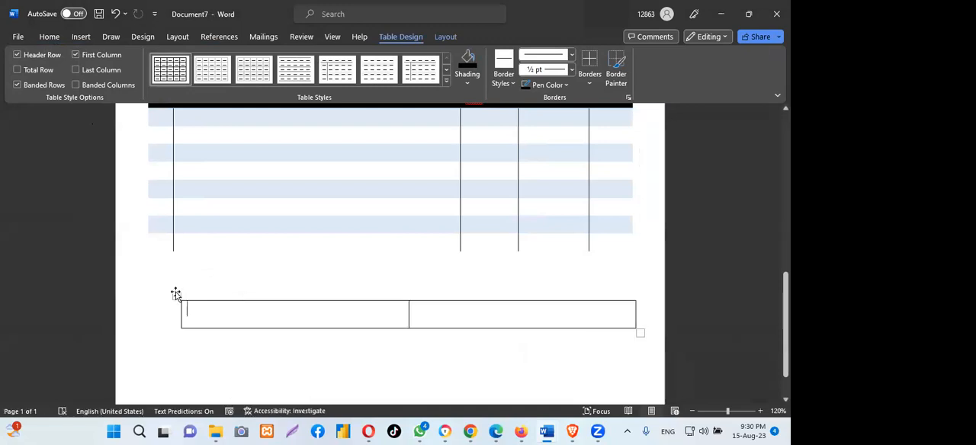
pyautogui.moveTo(158, 295); pyautogui.dragTo(140, 295)
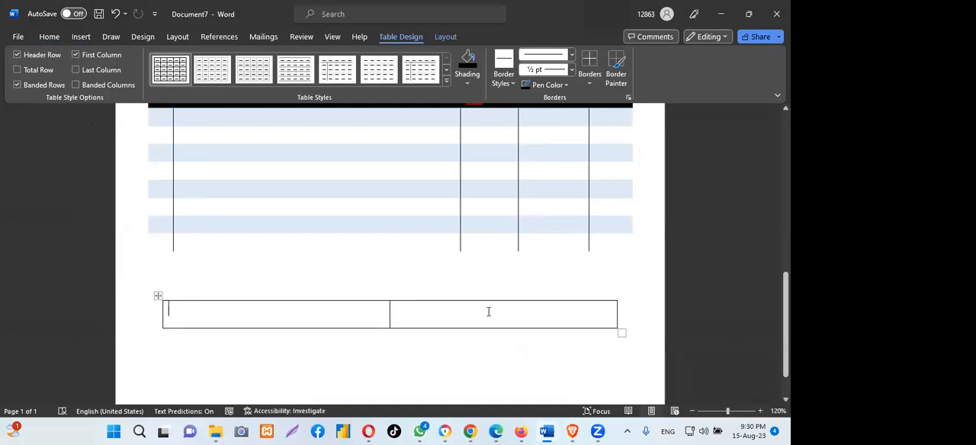
pyautogui.moveTo(158, 295); pyautogui.dragTo(146, 294)
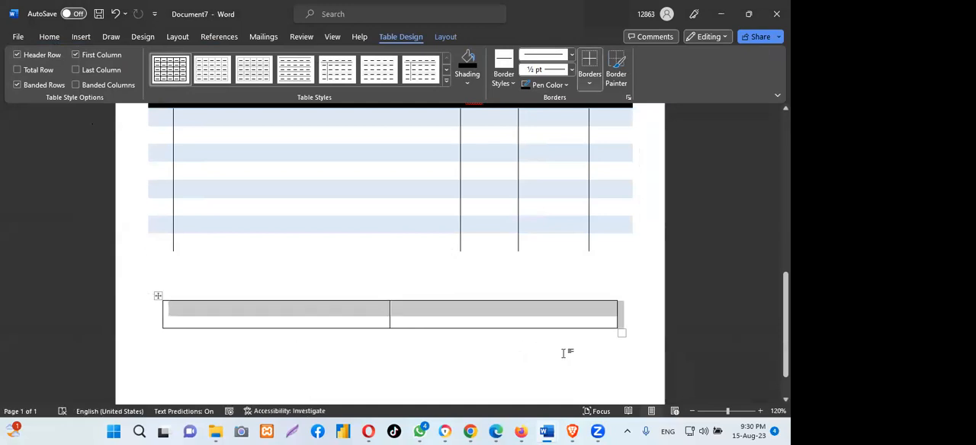
pyautogui.moveTo(621, 331); pyautogui.dragTo(634, 344)
pyautogui.moveTo(158, 294)
pyautogui.mouseDown()
pyautogui.moveTo(131, 294)
pyautogui.moveTo(150, 295)
pyautogui.mouseUp()
pyautogui.click(350, 318)
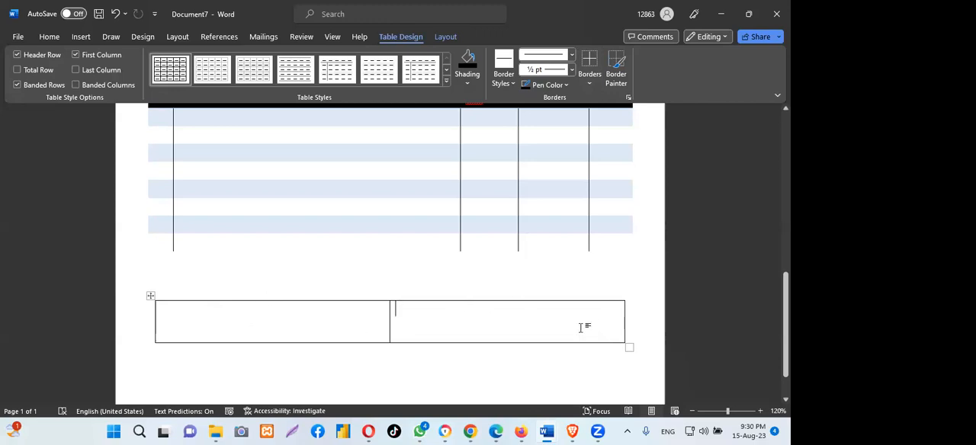
# - Insert a preset text box in the new table's left cell and reduce its height to about 0.77"
pyautogui.click(81, 36)
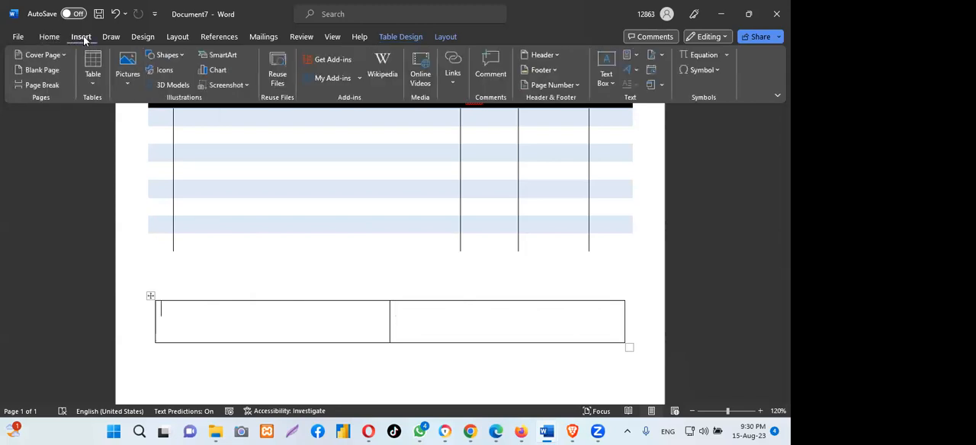
pyautogui.click(609, 60)
pyautogui.click(584, 130)
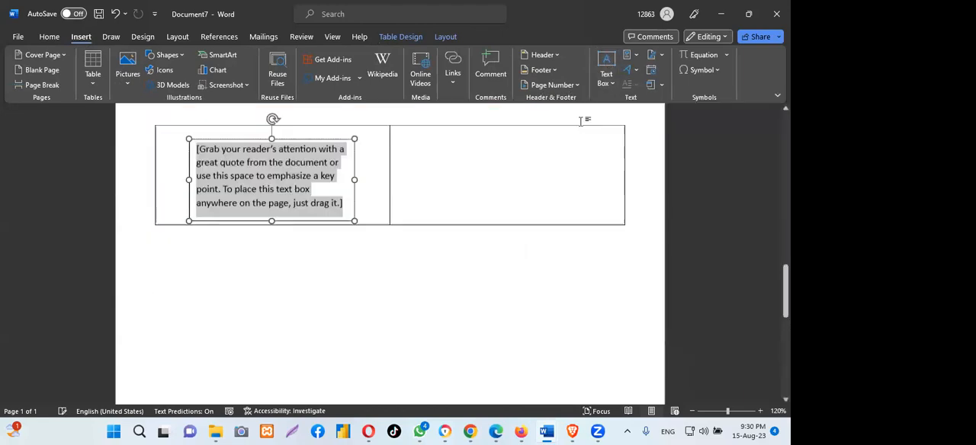
pyautogui.moveTo(271, 211); pyautogui.dragTo(274, 181)
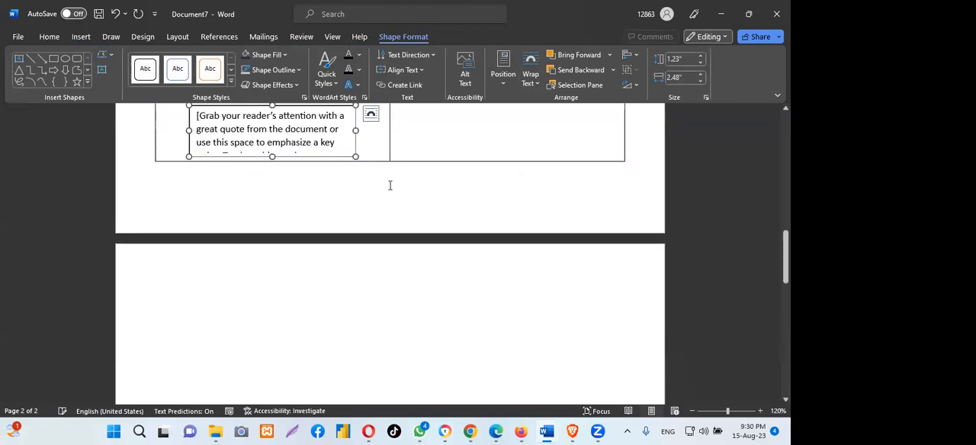
# - Set the invoice's paper size to A4
pyautogui.scroll(5, 422, 195)
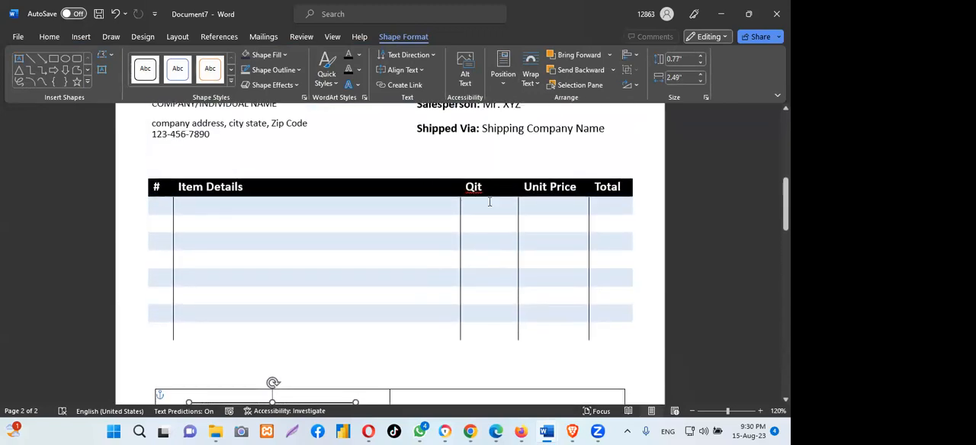
pyautogui.moveTo(786, 205); pyautogui.dragTo(786, 162)
pyautogui.click(500, 250)
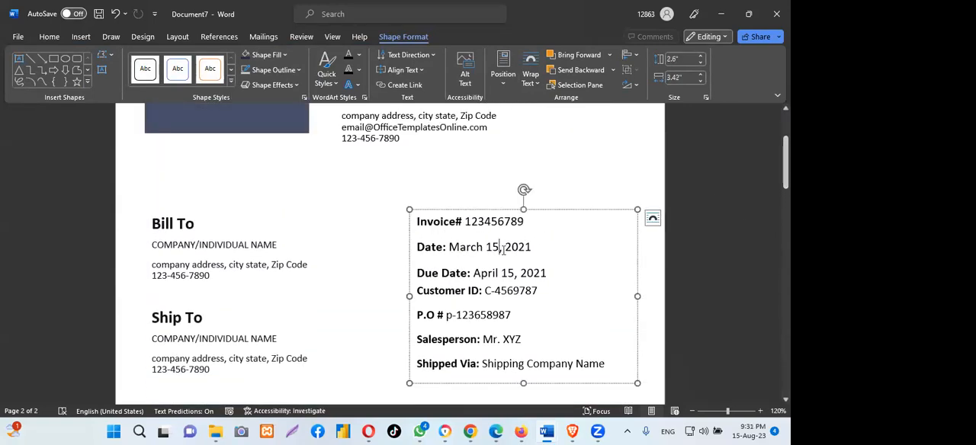
pyautogui.moveTo(785, 163); pyautogui.dragTo(785, 138)
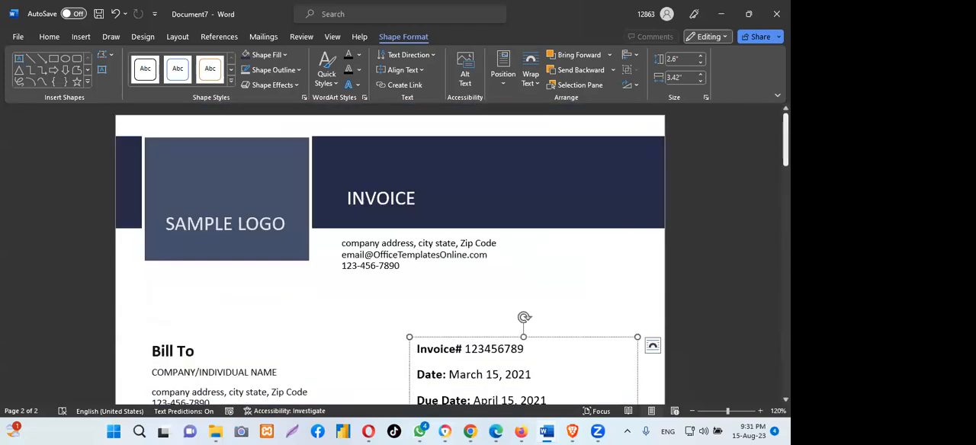
pyautogui.click(176, 36)
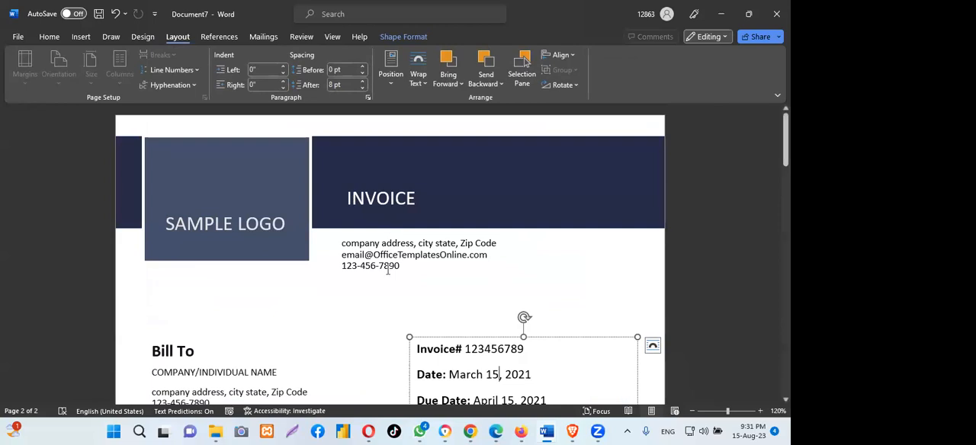
pyautogui.click(367, 282)
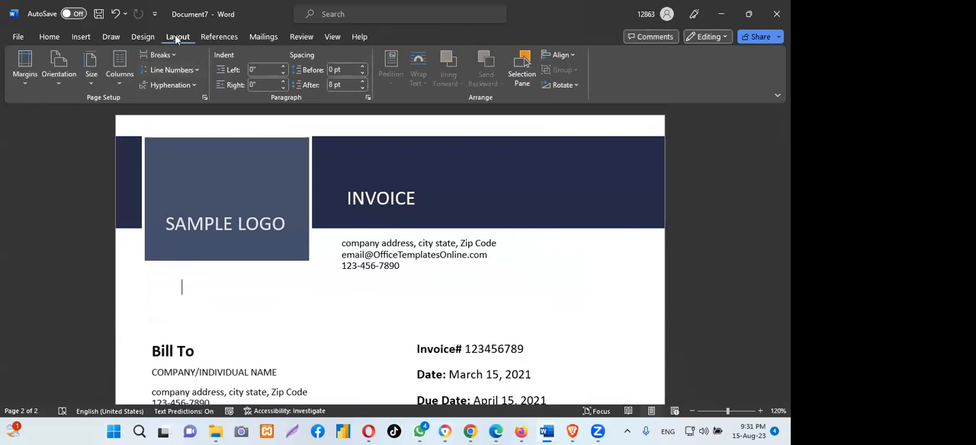
pyautogui.click(89, 82)
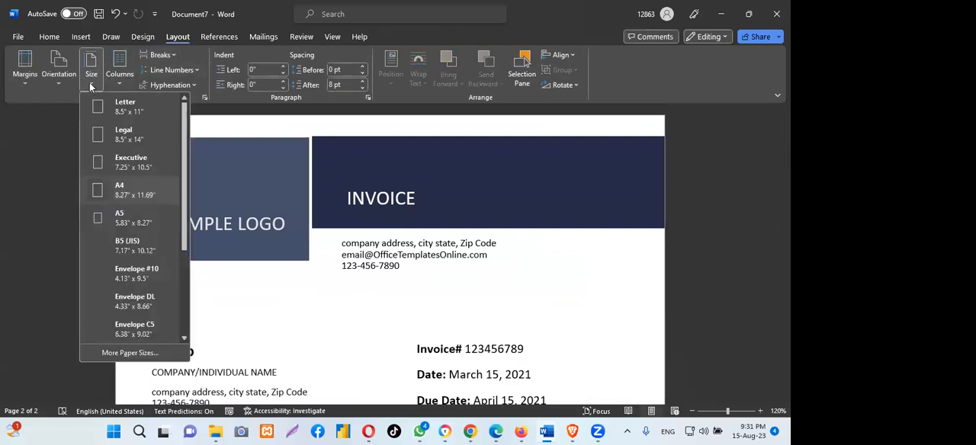
pyautogui.click(127, 186)
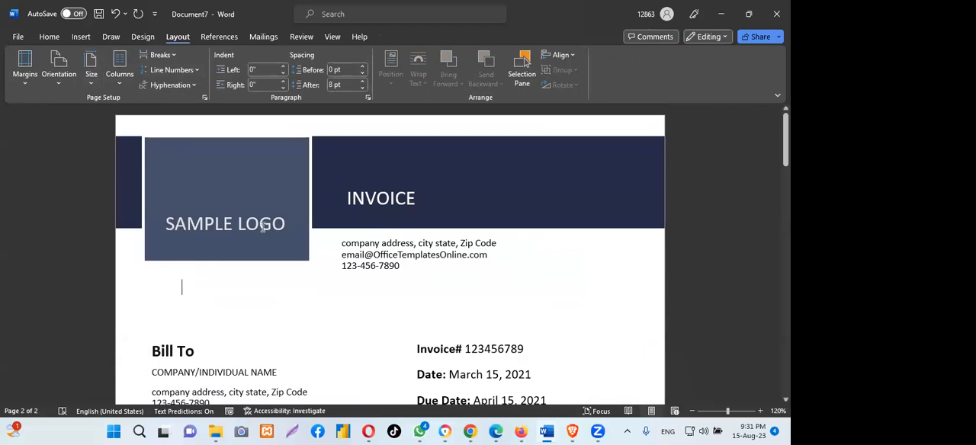
# - Move the text box slightly up and left within its table cell and delete its placeholder text
pyautogui.moveTo(786, 140); pyautogui.dragTo(785, 231)
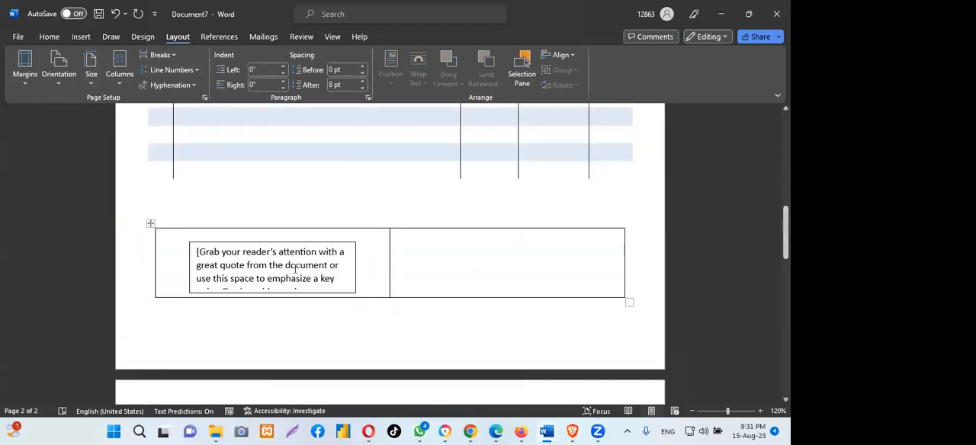
pyautogui.moveTo(295, 244); pyautogui.dragTo(278, 235)
pyautogui.click(229, 248)
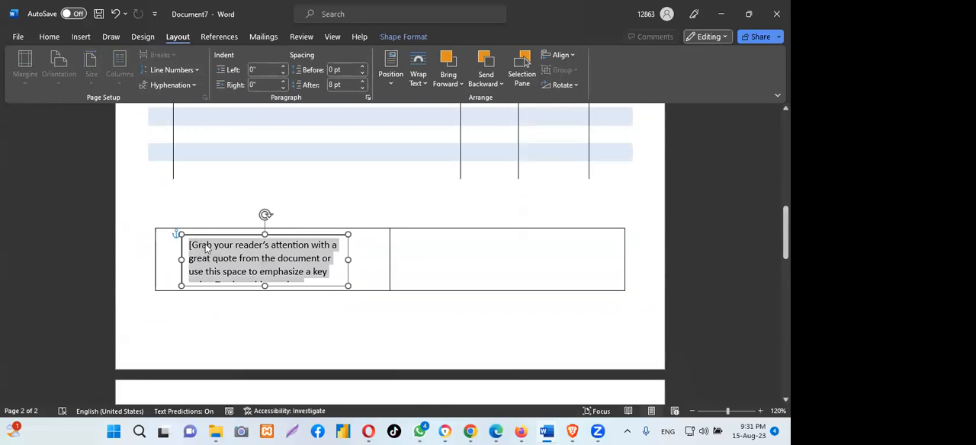
pyautogui.press('Delete')
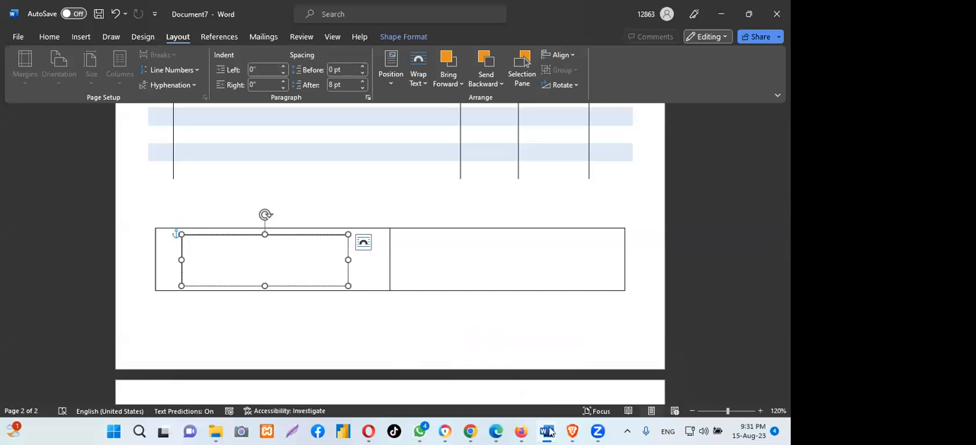
# - Copy the whole Payment Terms block, including the PayPal and Bank Account lines, from purchasing-invoice-template
pyautogui.moveTo(546, 431)
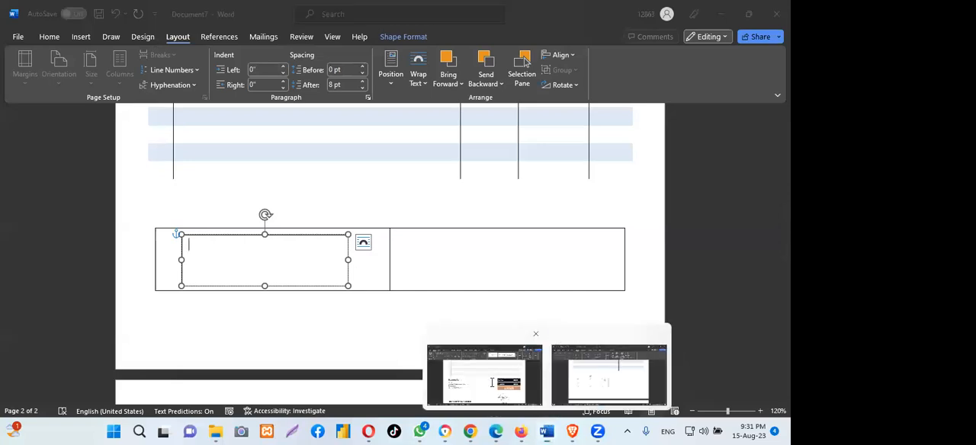
pyautogui.click(493, 386)
pyautogui.click(153, 238)
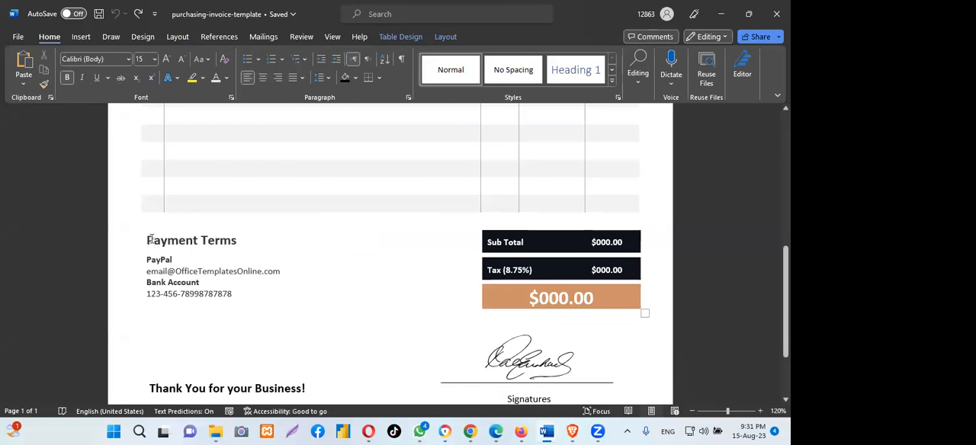
pyautogui.moveTo(147, 239); pyautogui.dragTo(267, 288)
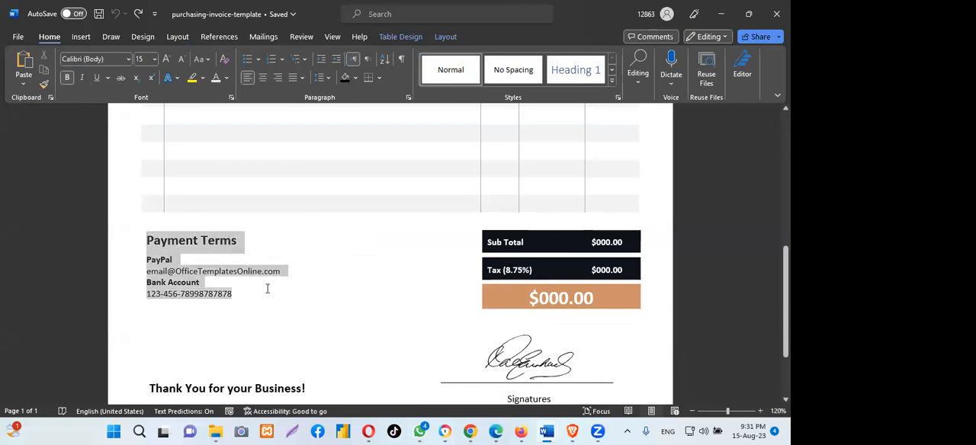
pyautogui.rightClick(159, 263)
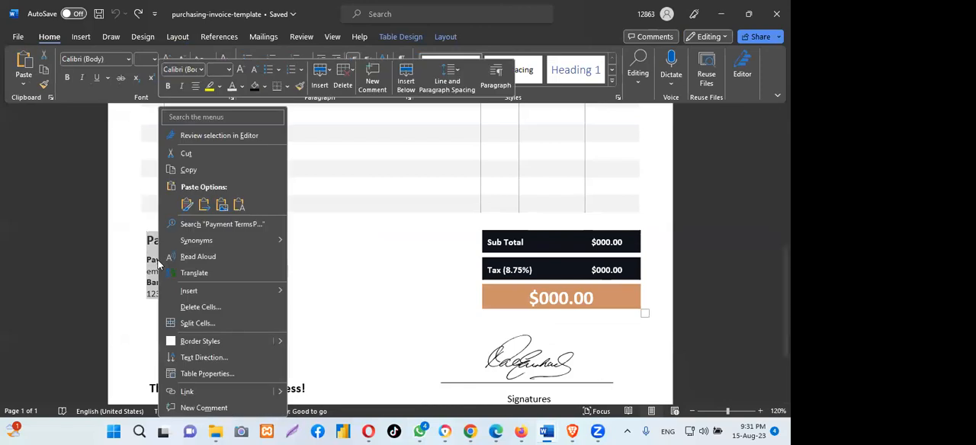
pyautogui.click(193, 170)
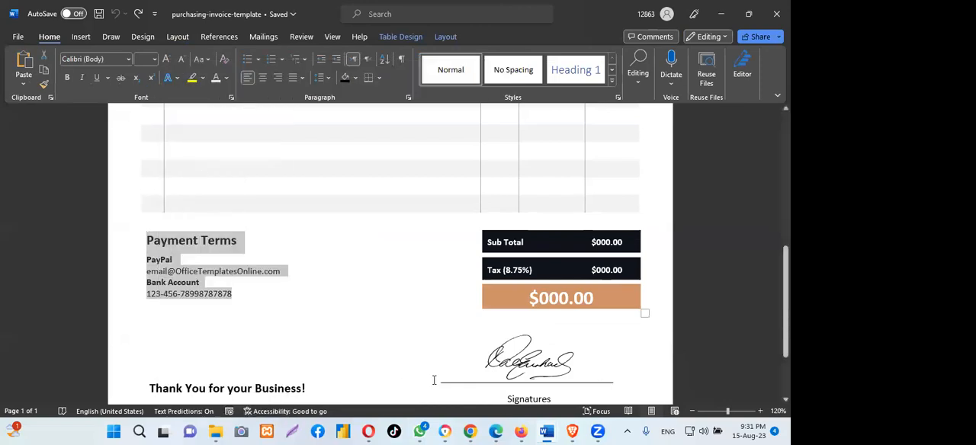
# - Paste the Payment Terms block into Document7's empty text box with its source formatting and make the box taller
pyautogui.moveTo(546, 431)
pyautogui.click(591, 379)
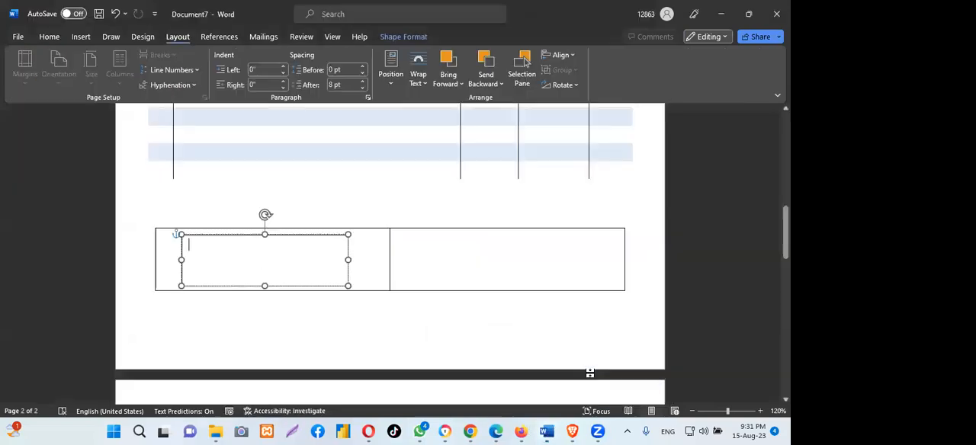
pyautogui.rightClick(215, 249)
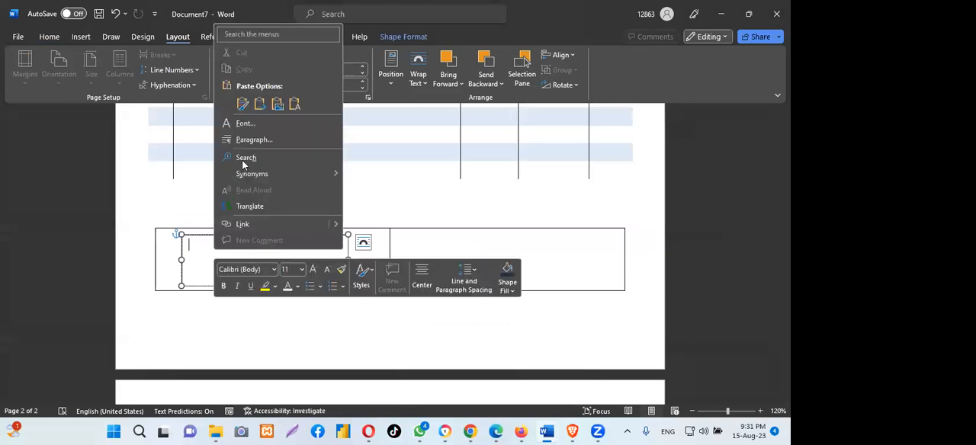
pyautogui.click(242, 104)
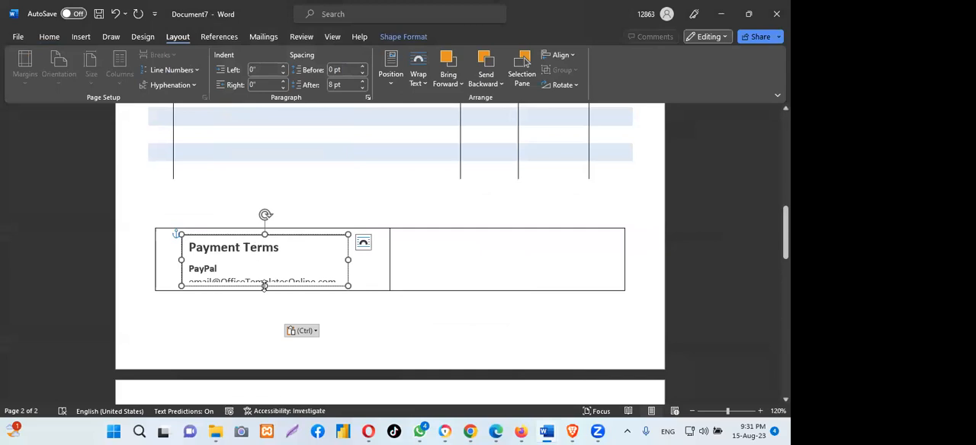
pyautogui.moveTo(264, 285); pyautogui.dragTo(264, 302)
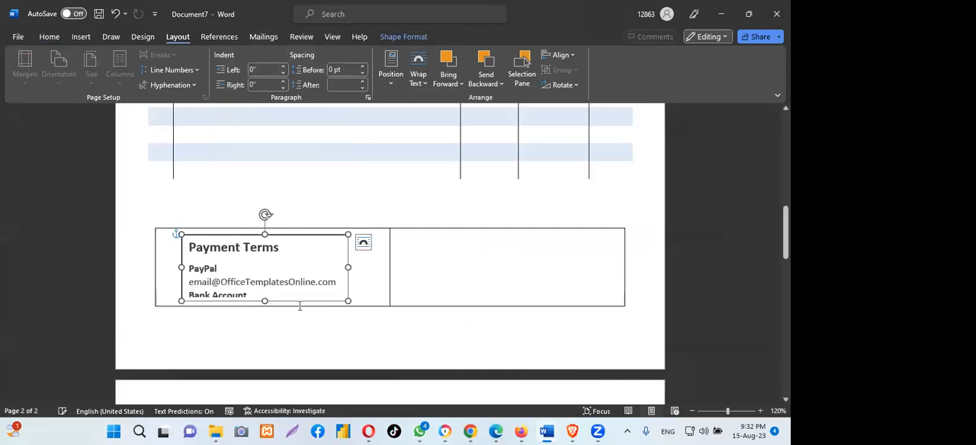
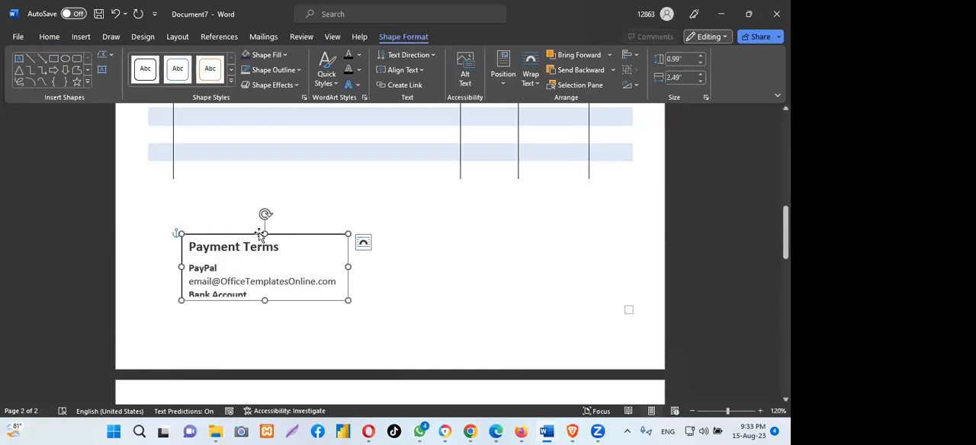
# - Remove the Payment Terms text box's outline and resize the box to about 1.04" high and 2.54" wide
pyautogui.click(299, 69)
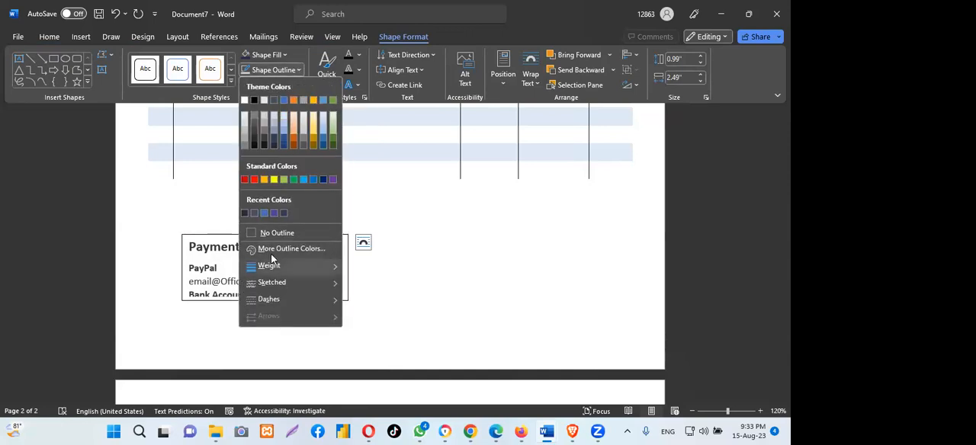
pyautogui.click(275, 232)
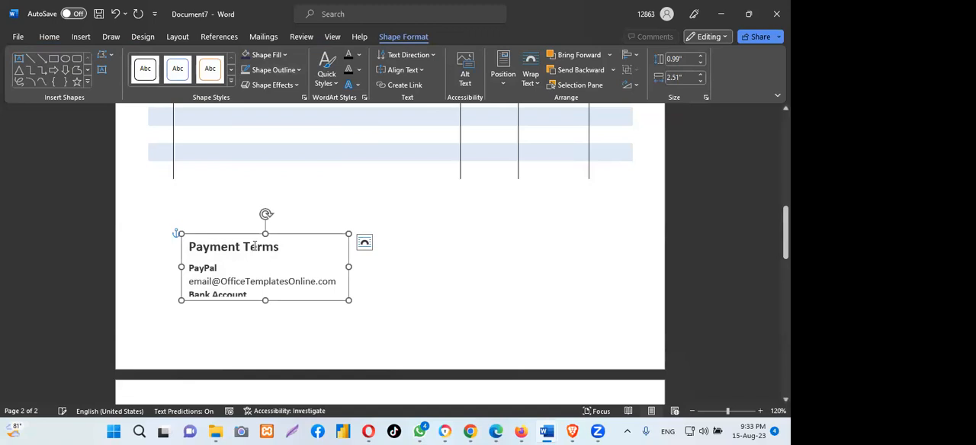
pyautogui.moveTo(350, 267); pyautogui.dragTo(340, 266)
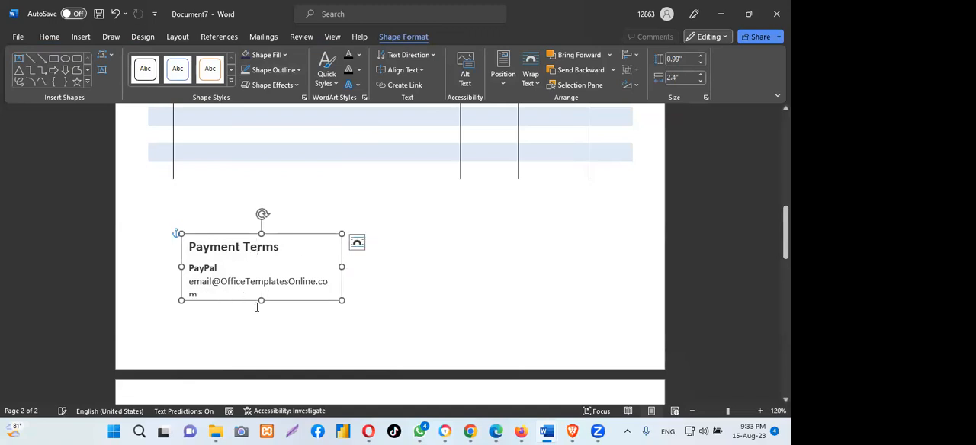
pyautogui.moveTo(261, 300); pyautogui.dragTo(262, 312)
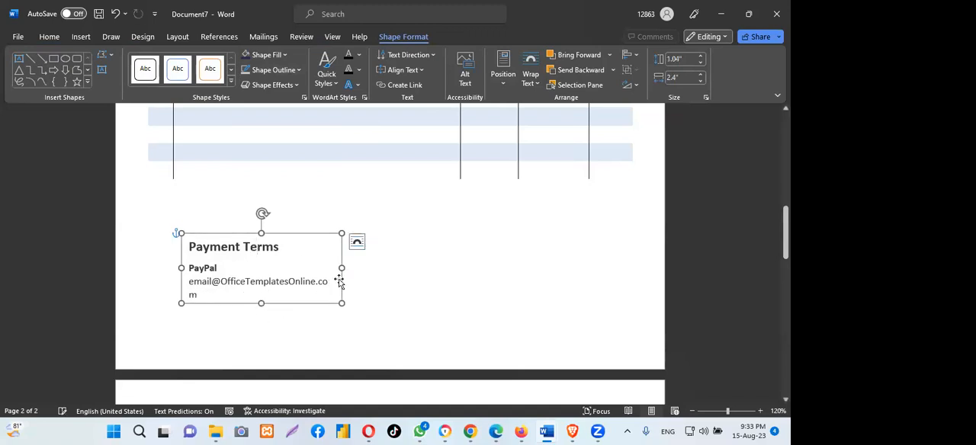
pyautogui.moveTo(341, 267); pyautogui.dragTo(351, 267)
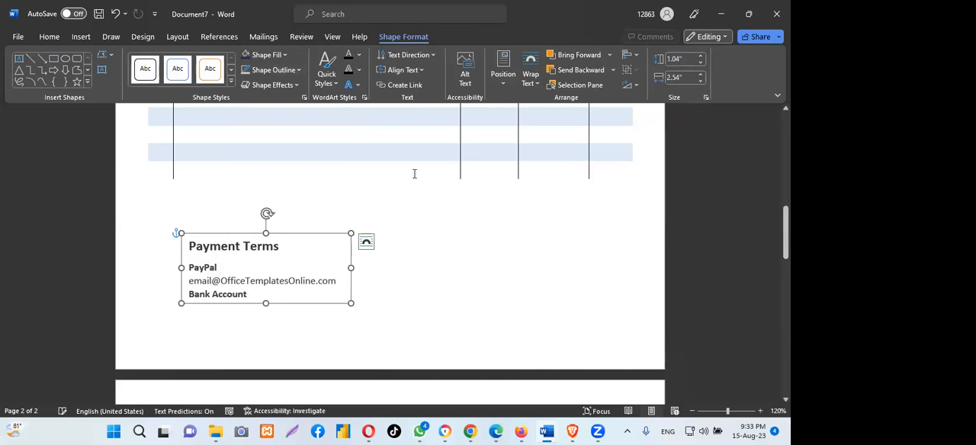
pyautogui.click(405, 209)
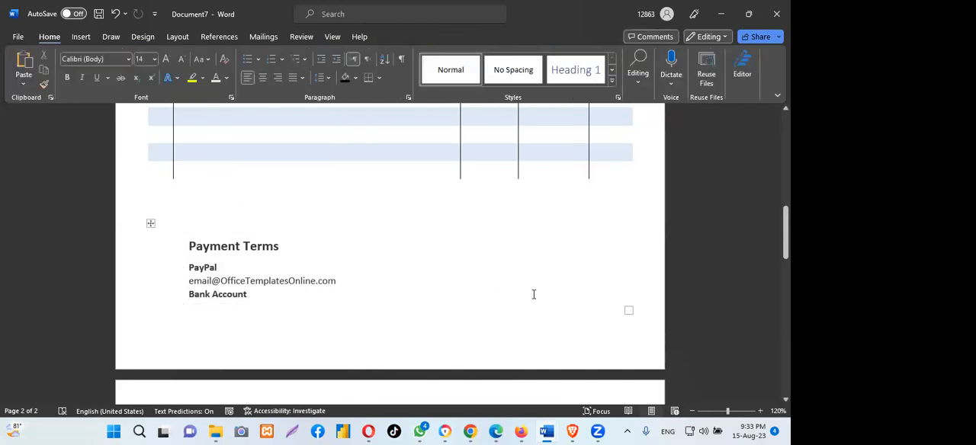
# - Examine the invoice layout from the header to the payment terms, checking the text boxes and the empty space between sections
pyautogui.scroll(10, 484, 330)
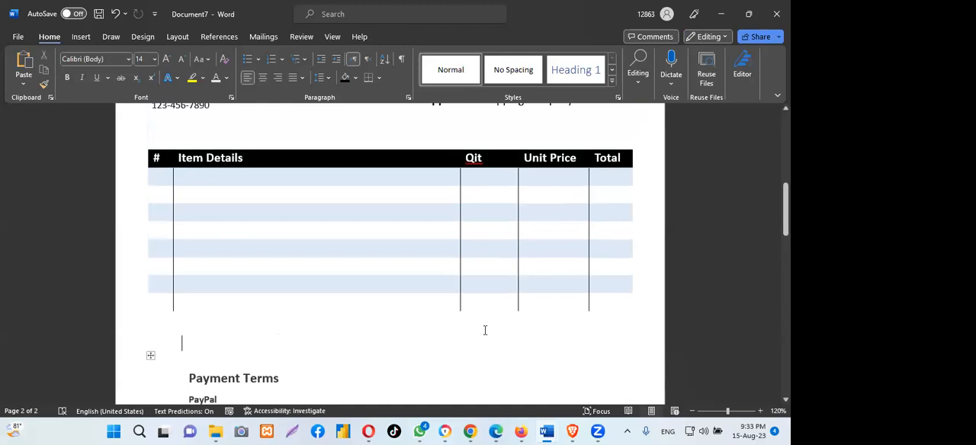
pyautogui.scroll(1, 485, 330)
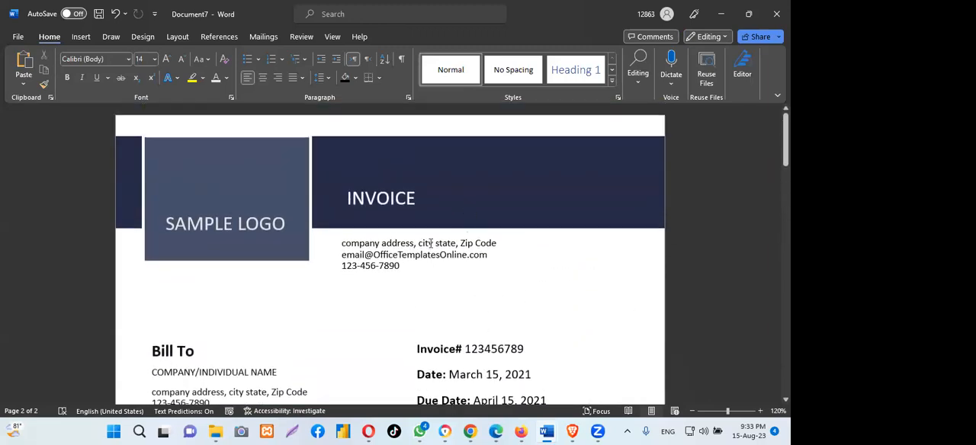
pyautogui.moveTo(786, 141); pyautogui.dragTo(785, 164)
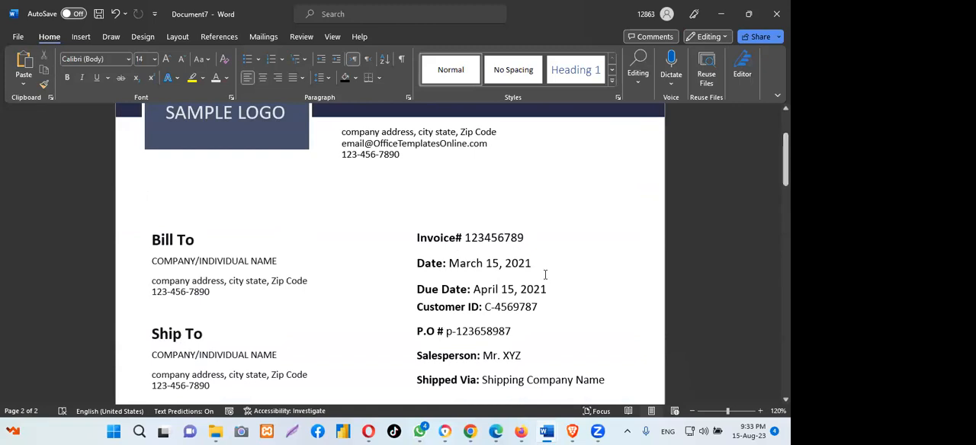
pyautogui.scroll(3, 533, 243)
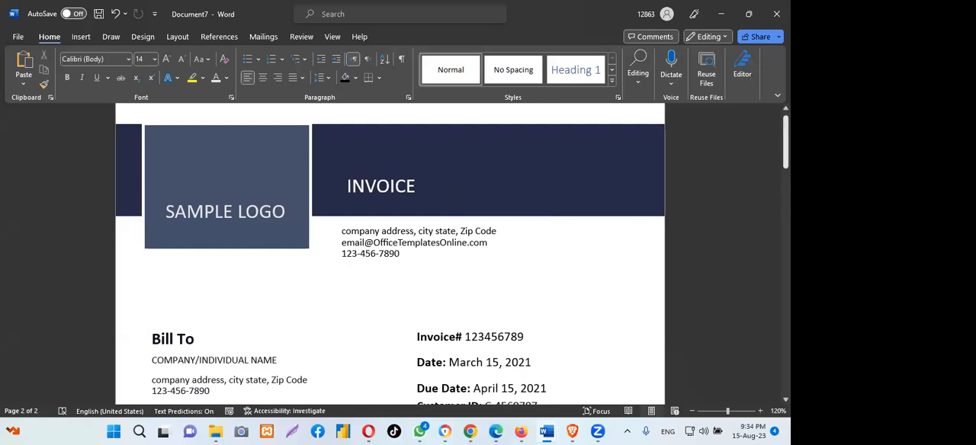
pyautogui.scroll(-2, 473, 297)
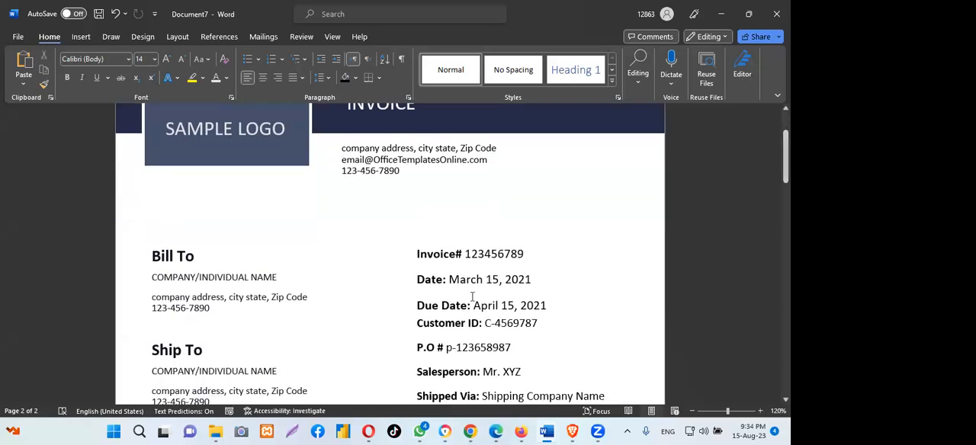
pyautogui.click(475, 275)
pyautogui.click(356, 233)
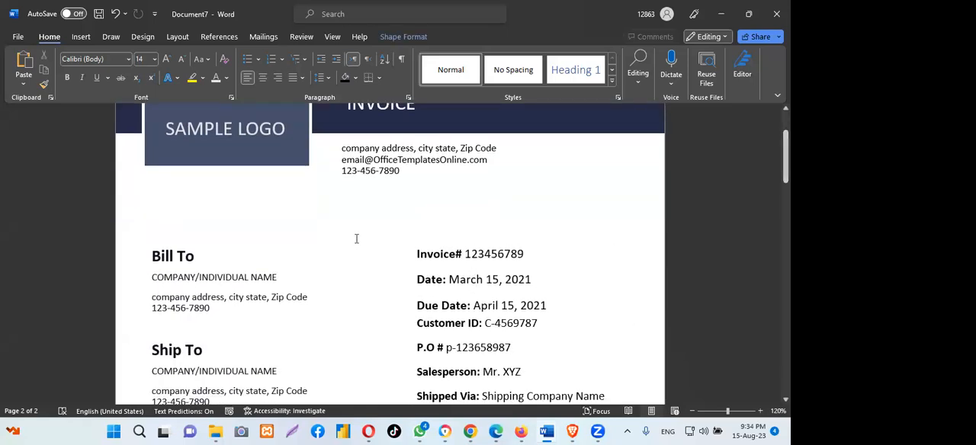
pyautogui.scroll(-2, 362, 206)
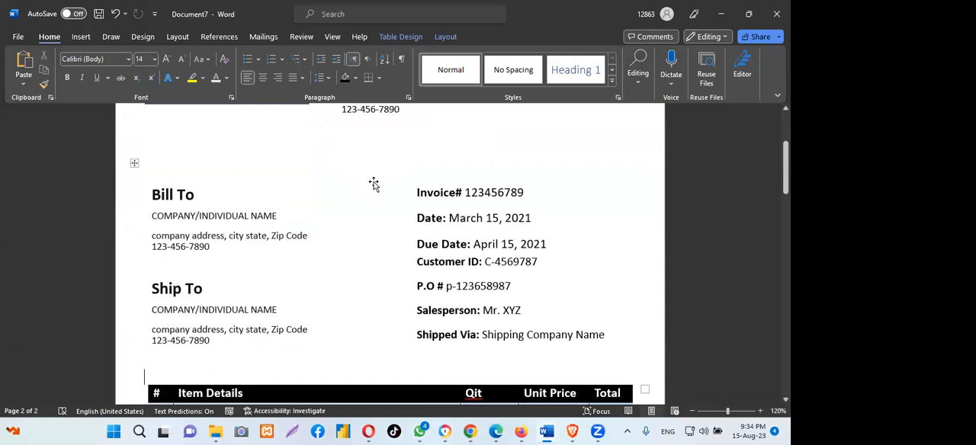
pyautogui.click(374, 184)
pyautogui.click(154, 159)
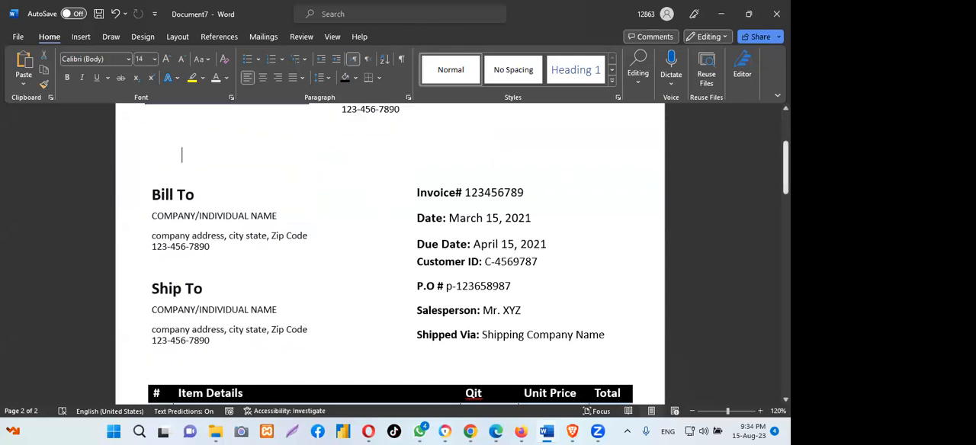
pyautogui.scroll(2, 450, 259)
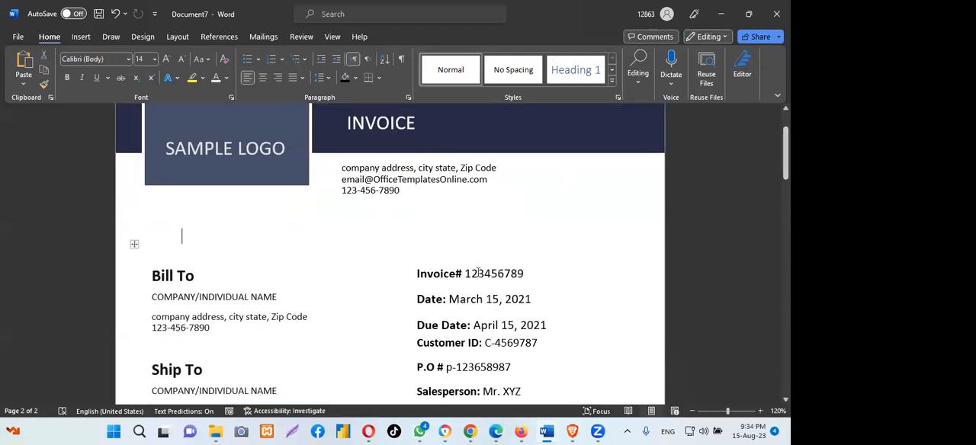
pyautogui.click(478, 273)
pyautogui.click(339, 275)
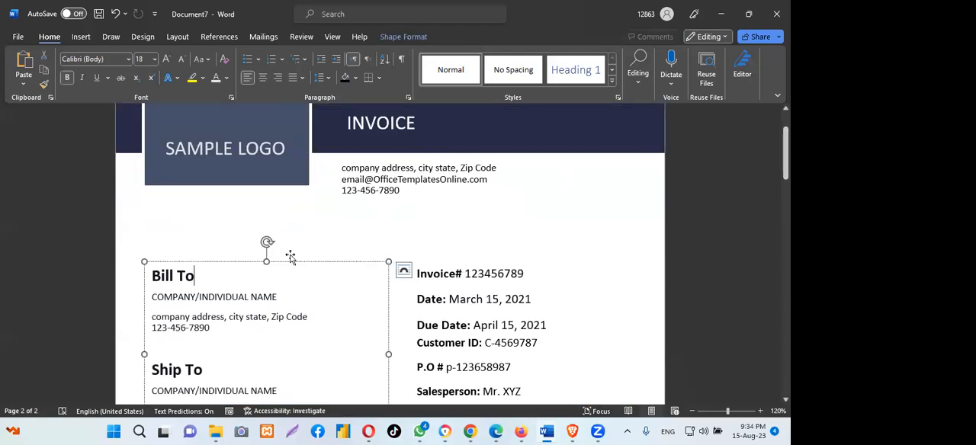
pyautogui.click(153, 238)
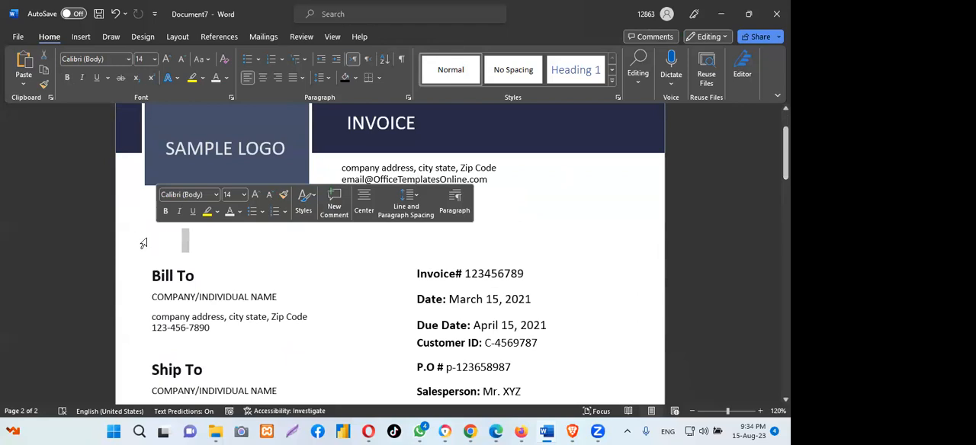
pyautogui.moveTo(786, 146); pyautogui.dragTo(785, 252)
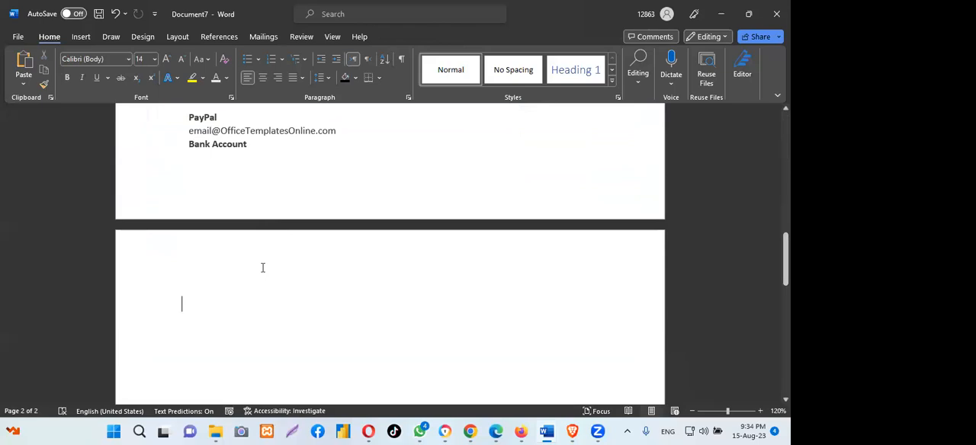
pyautogui.scroll(8, 270, 268)
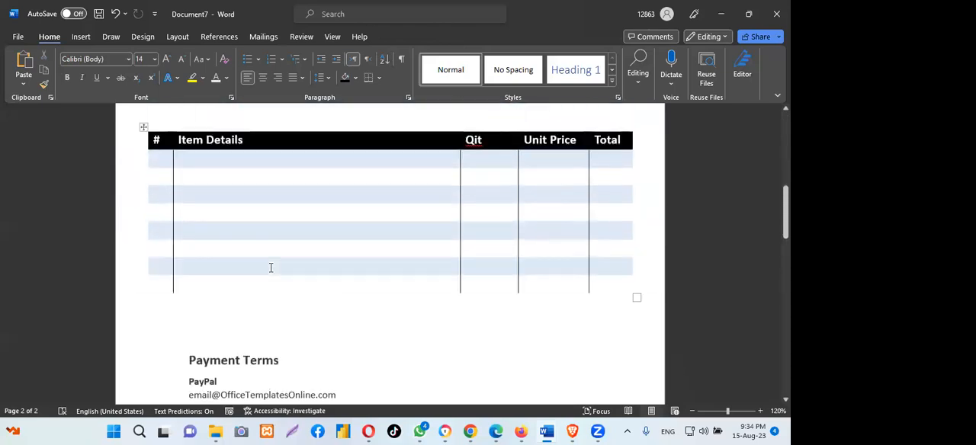
pyautogui.scroll(2, 269, 267)
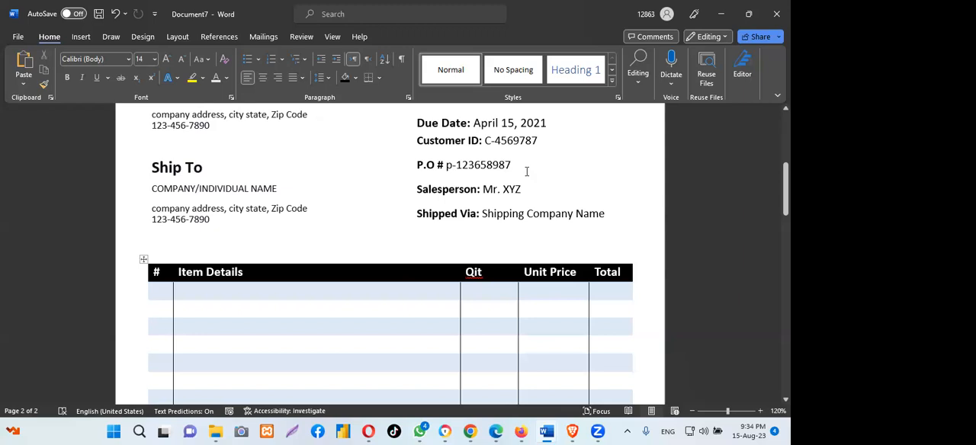
pyautogui.scroll(1, 526, 171)
pyautogui.scroll(2, 482, 205)
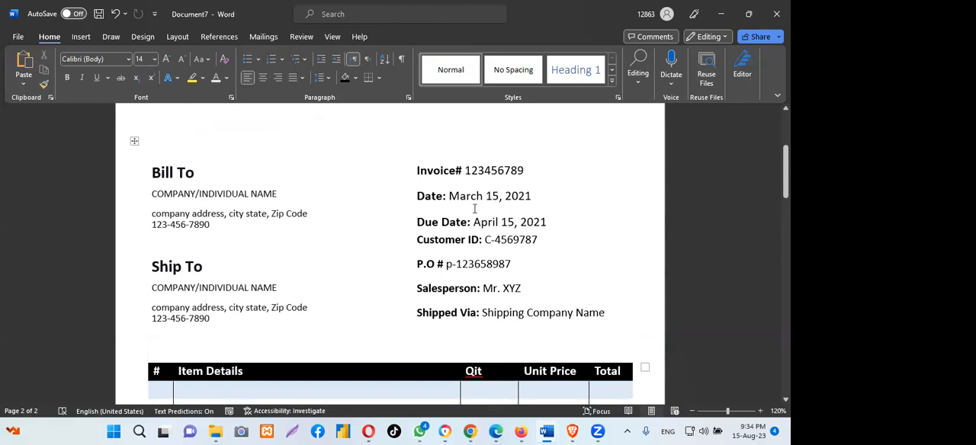
# - Set all text in the invoice details box, from Invoice# to Shipped Via, to font size 11
pyautogui.click(458, 183)
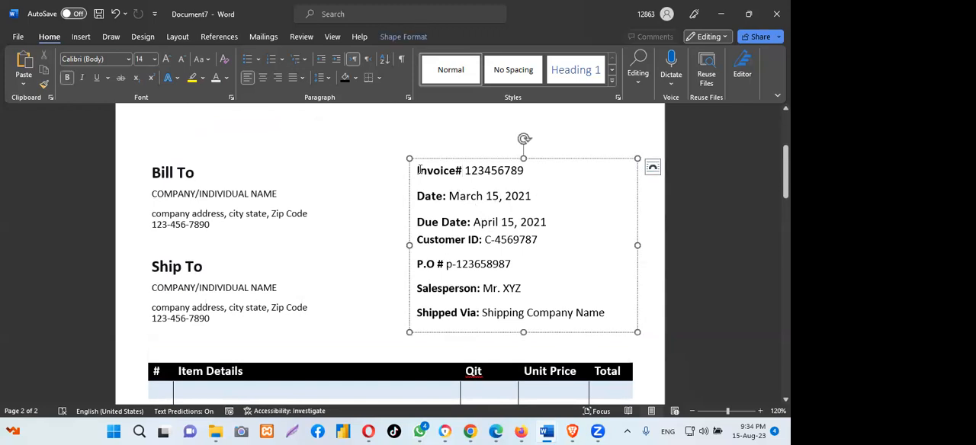
pyautogui.moveTo(417, 171); pyautogui.dragTo(590, 326)
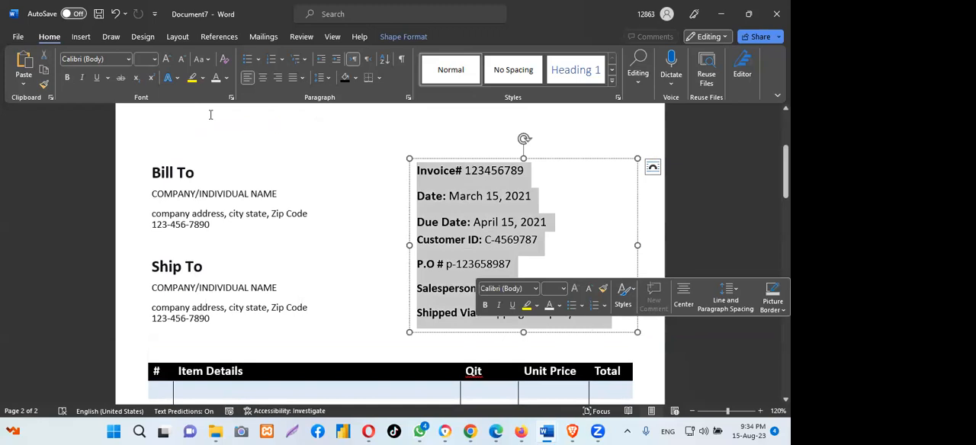
pyautogui.click(155, 61)
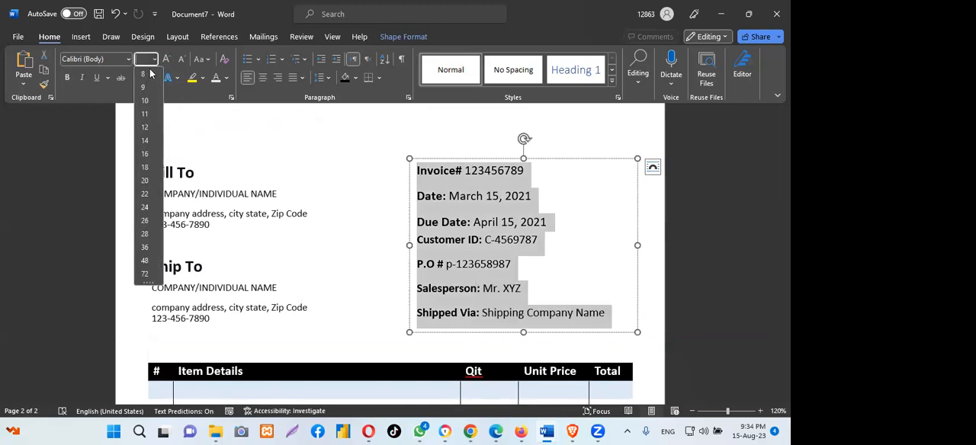
pyautogui.click(144, 113)
# - Set all of the Bill To and Ship To text to font size 11
pyautogui.click(241, 186)
pyautogui.click(152, 171)
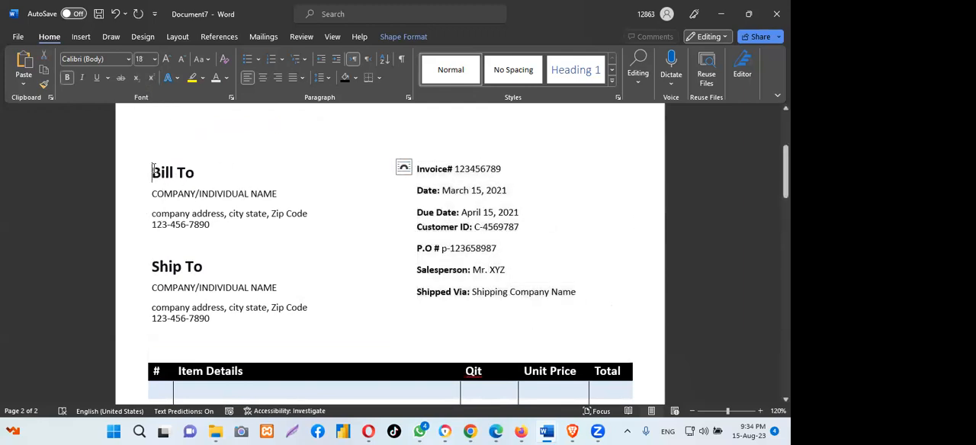
pyautogui.moveTo(153, 170); pyautogui.dragTo(311, 321)
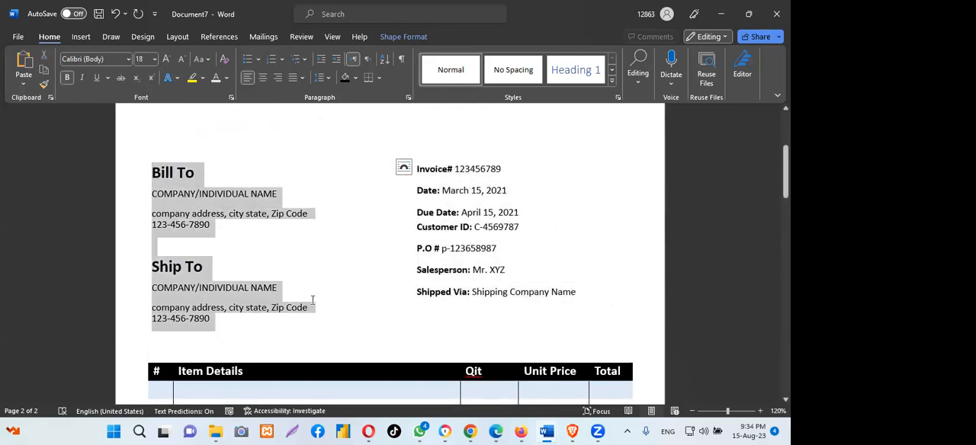
pyautogui.click(154, 59)
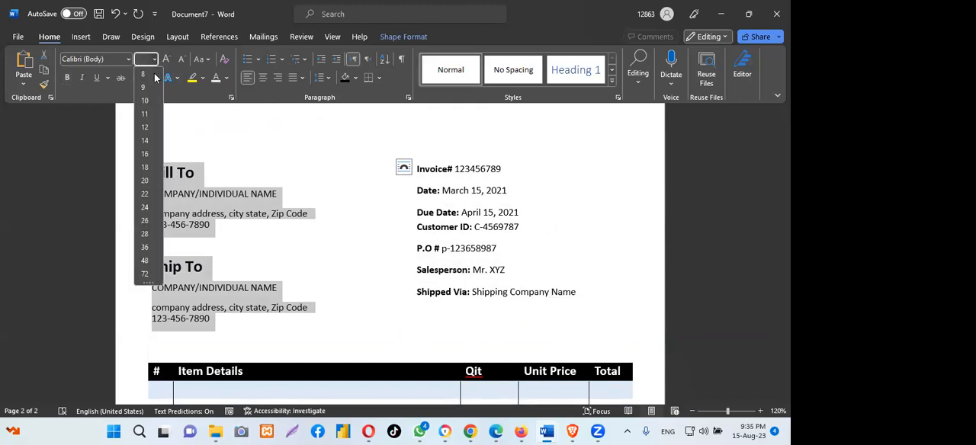
pyautogui.click(149, 118)
pyautogui.click(353, 134)
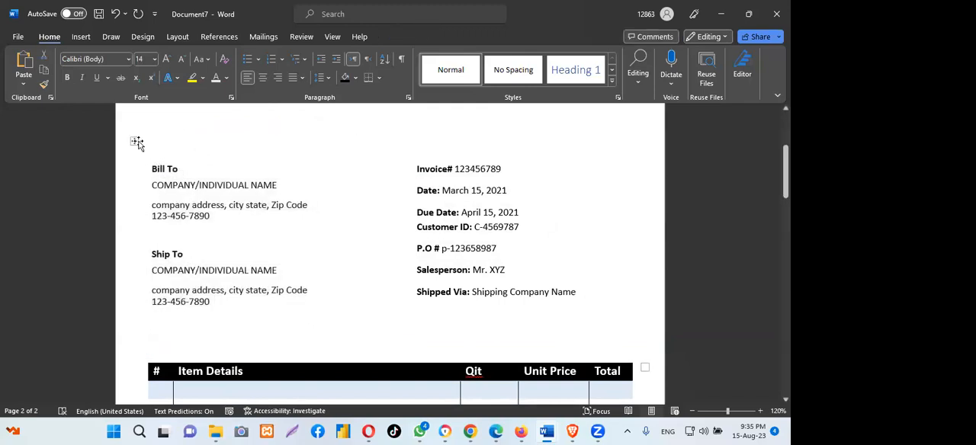
# - Try to move the billing details table and the item table further up the page, and undo the item table's move
pyautogui.scroll(3, 177, 285)
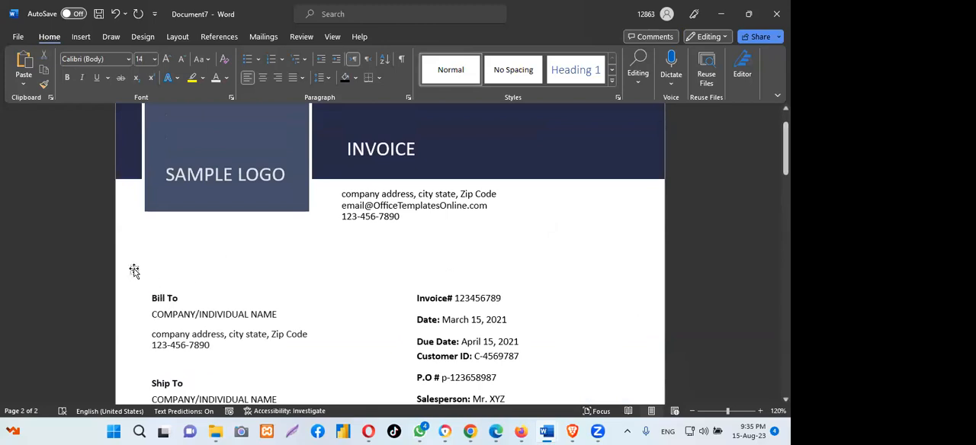
pyautogui.moveTo(133, 270); pyautogui.dragTo(137, 259)
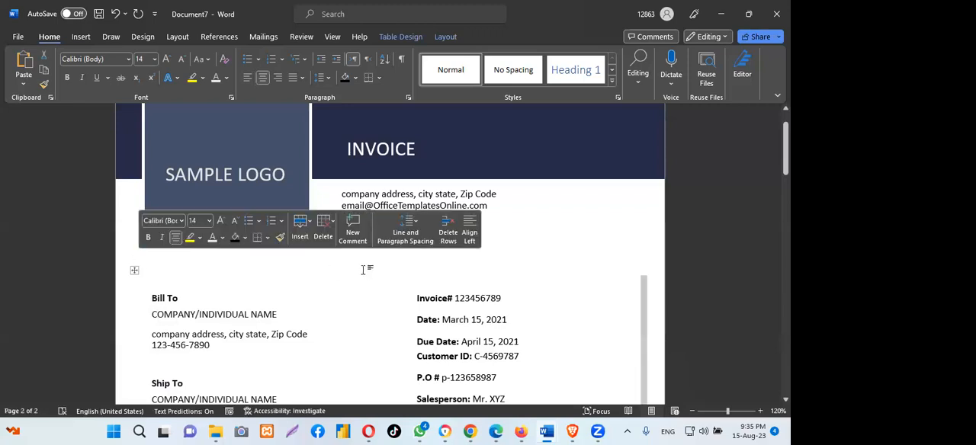
pyautogui.moveTo(785, 152); pyautogui.dragTo(785, 187)
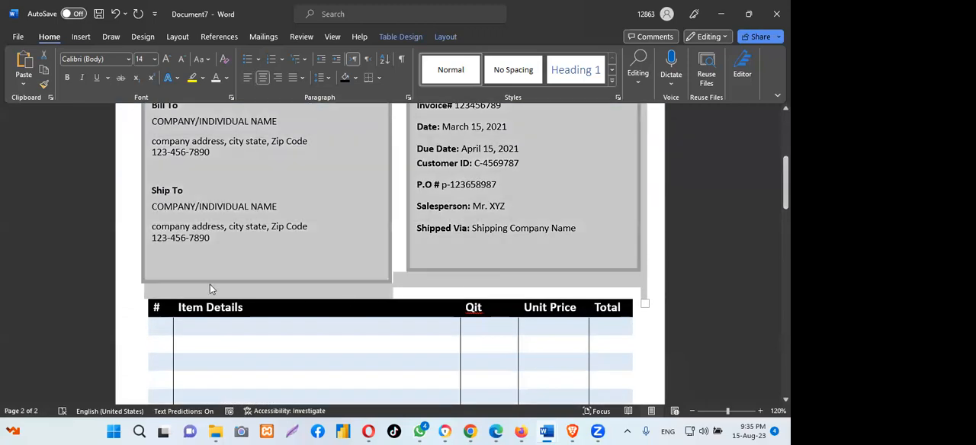
pyautogui.click(650, 332)
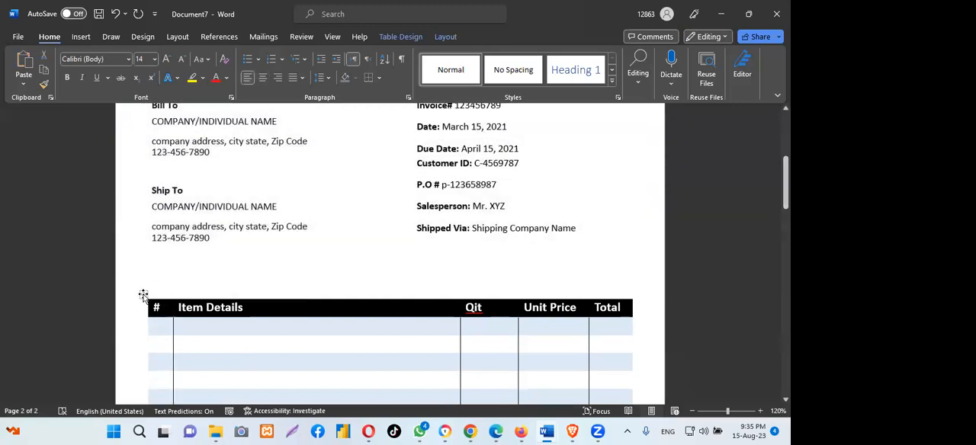
pyautogui.moveTo(142, 294); pyautogui.dragTo(137, 257)
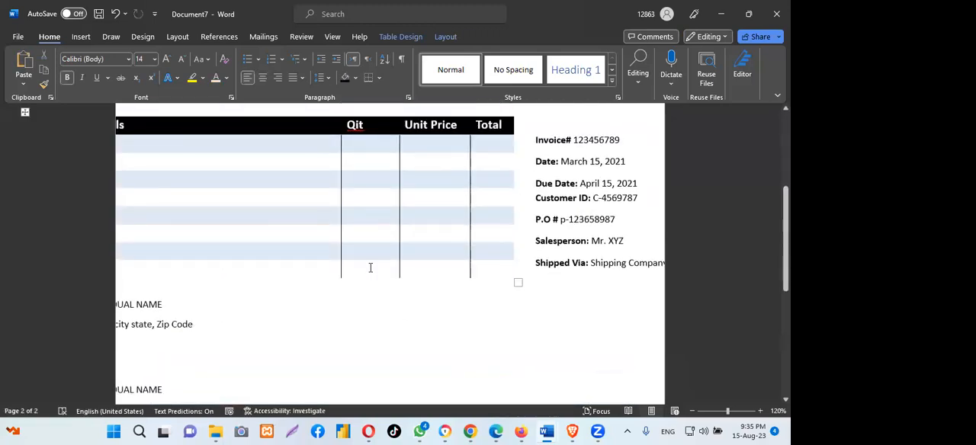
pyautogui.click(116, 14)
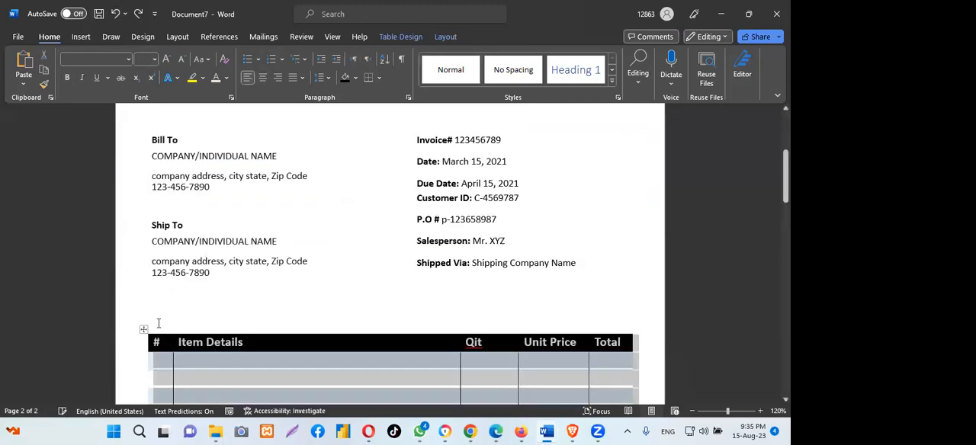
# - Shorten the invoice details and Bill To text boxes from below, and remove the blank line above Ship To
pyautogui.click(418, 267)
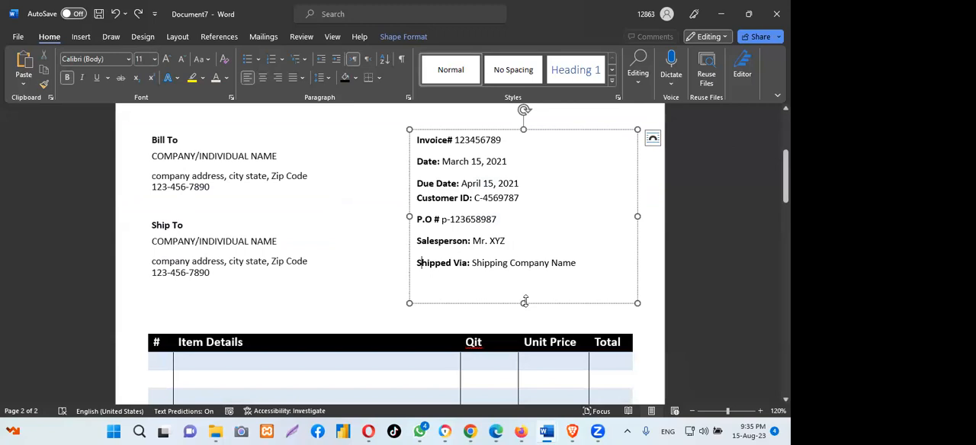
pyautogui.moveTo(524, 302); pyautogui.dragTo(524, 286)
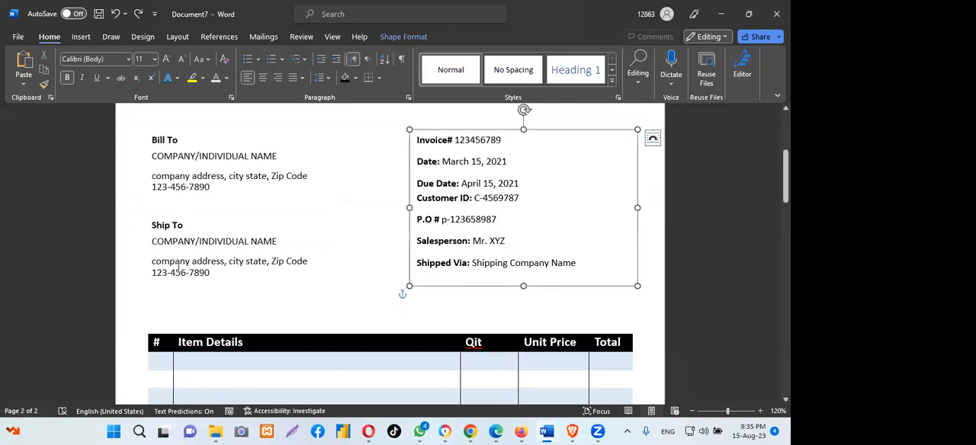
pyautogui.click(210, 286)
pyautogui.moveTo(266, 315); pyautogui.dragTo(266, 287)
pyautogui.click(192, 209)
pyautogui.press('BackSpace')
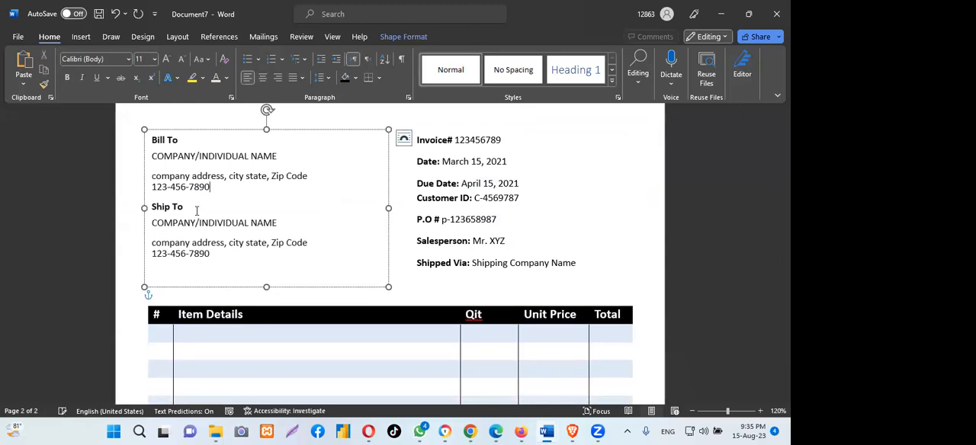
# - Shorten both text boxes further so they end just beneath Shipped Via and the Ship To phone number
pyautogui.click(564, 225)
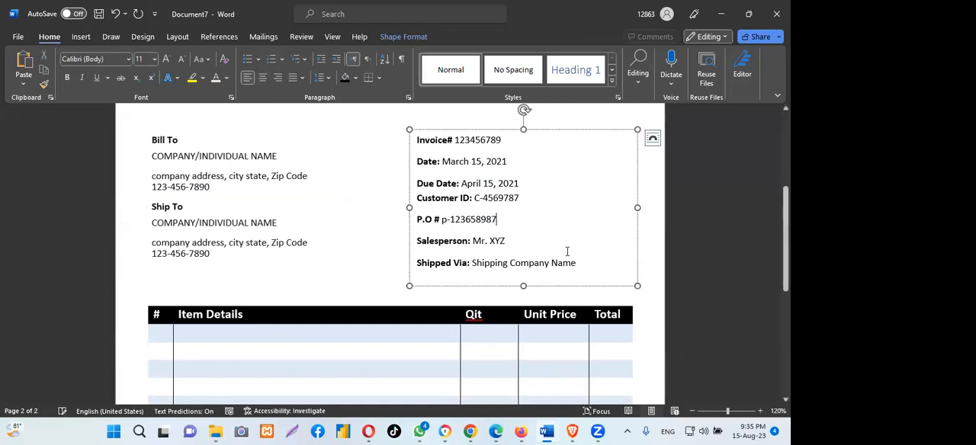
pyautogui.click(523, 280)
pyautogui.moveTo(523, 280); pyautogui.dragTo(523, 274)
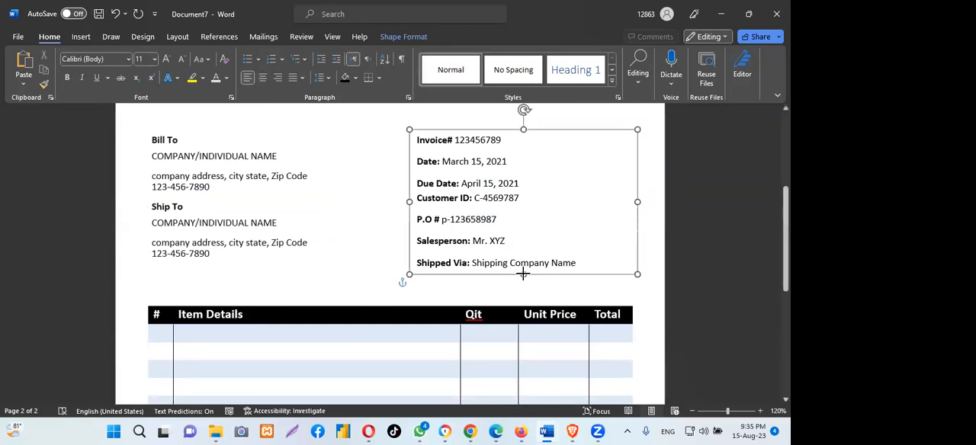
pyautogui.click(214, 281)
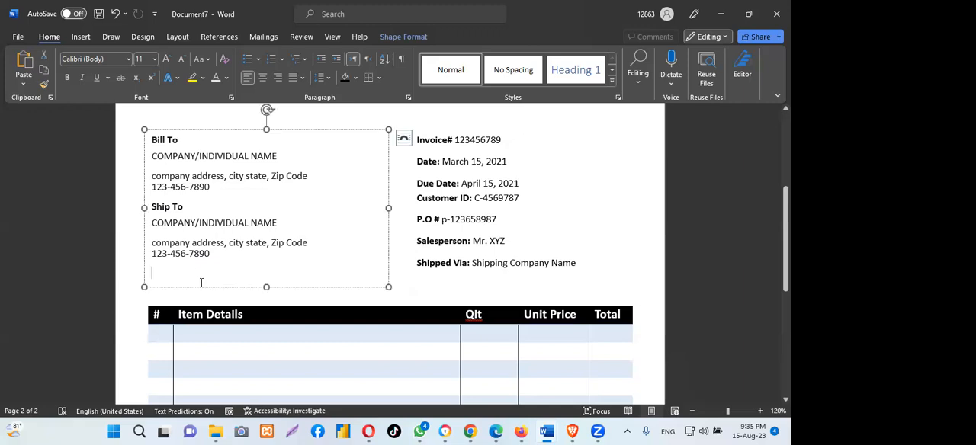
pyautogui.moveTo(264, 287); pyautogui.dragTo(267, 269)
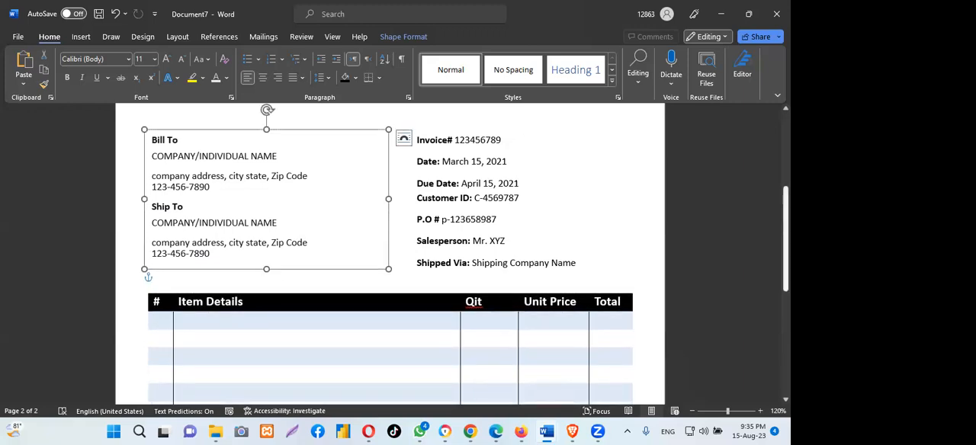
# - Move the Payment Terms text box up and left so it sits just beneath the item table
pyautogui.scroll(-3, 267, 269)
pyautogui.scroll(-3, 443, 361)
pyautogui.scroll(2, 443, 361)
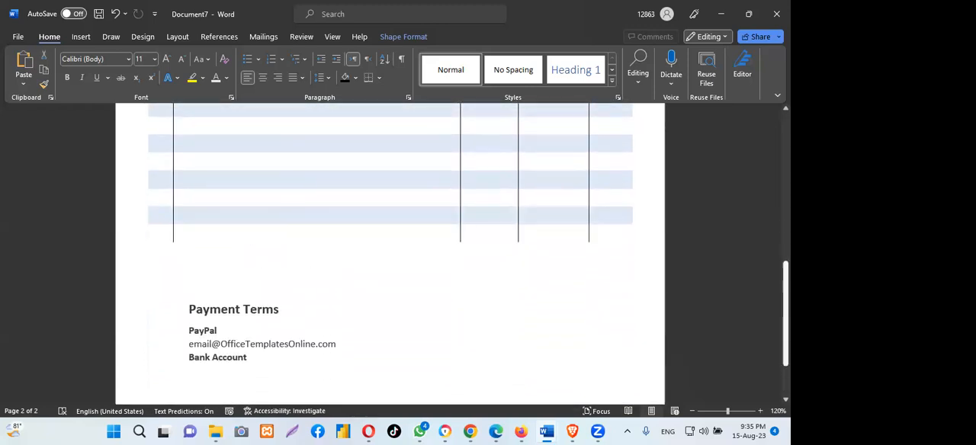
pyautogui.click(253, 311)
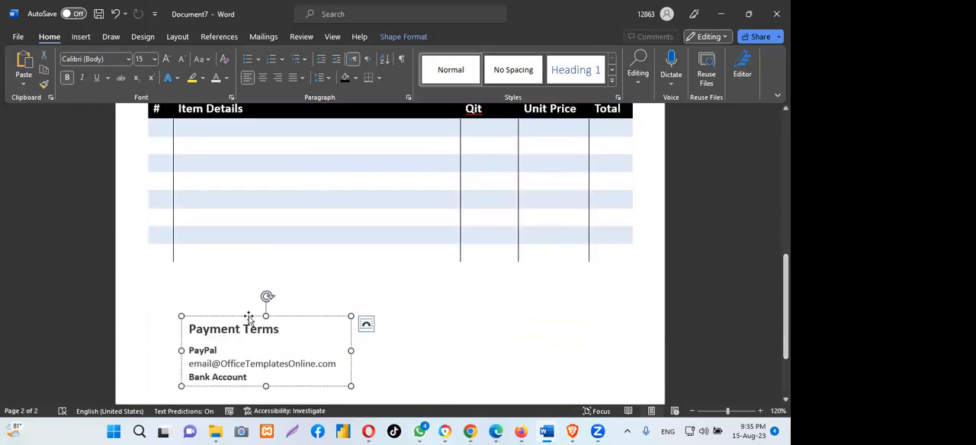
pyautogui.moveTo(251, 309); pyautogui.dragTo(225, 281)
pyautogui.click(389, 288)
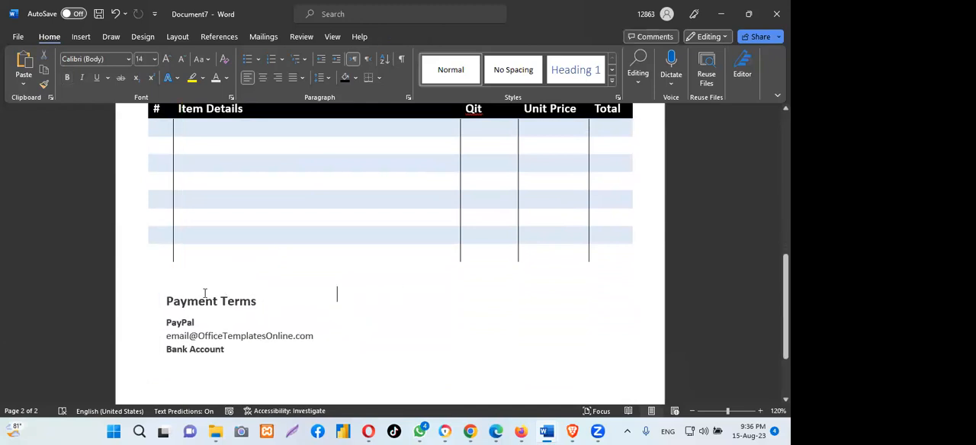
pyautogui.click(205, 295)
pyautogui.moveTo(202, 286); pyautogui.dragTo(201, 277)
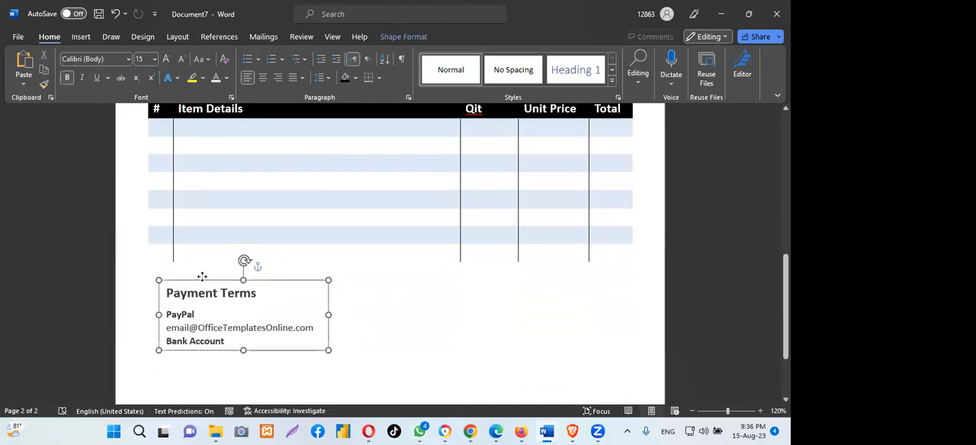
pyautogui.click(372, 311)
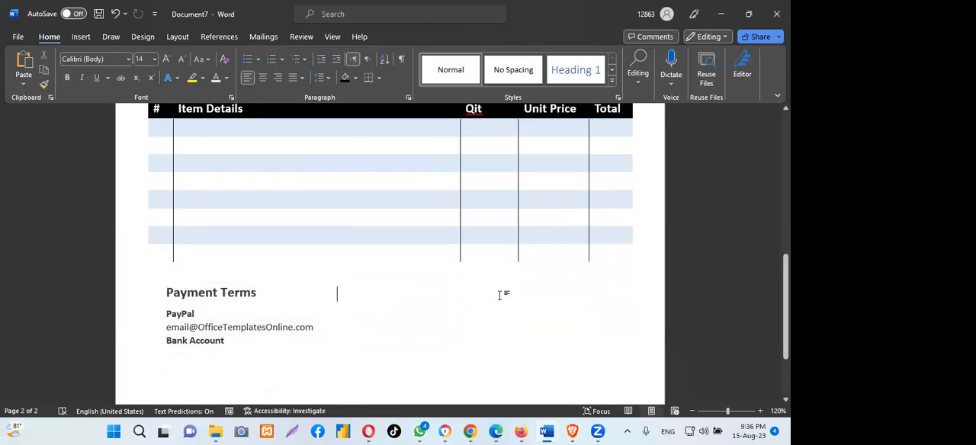
pyautogui.hotkey('ctrl', 'z')
pyautogui.click(253, 297)
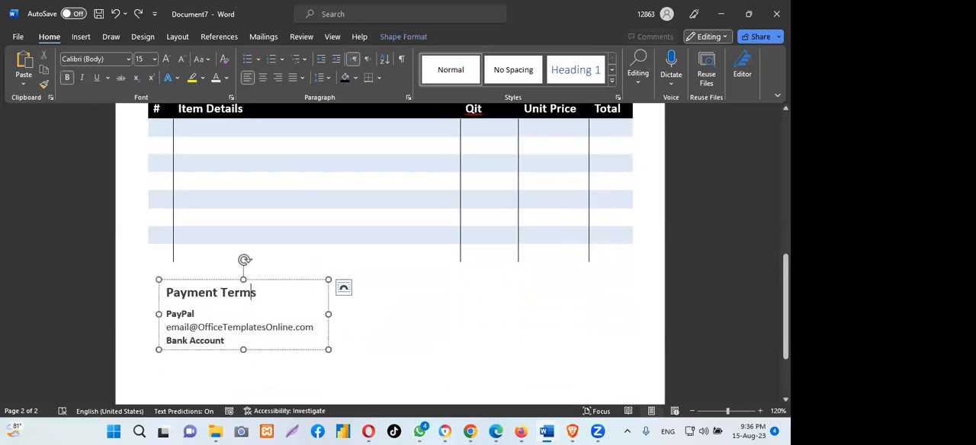
# - Check the Payment Terms box's position under the item table and the spacing of the sections up to the invoice header
pyautogui.moveTo(786, 317); pyautogui.dragTo(786, 352)
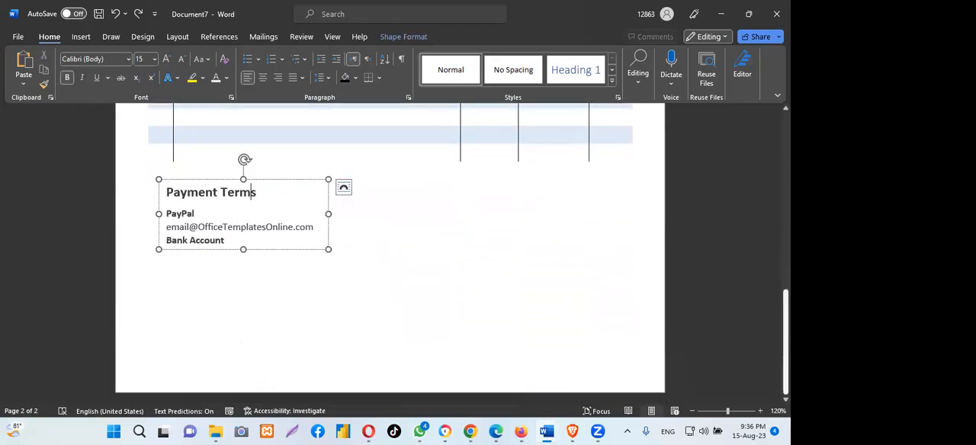
pyautogui.scroll(3, 390, 244)
pyautogui.scroll(1, 556, 268)
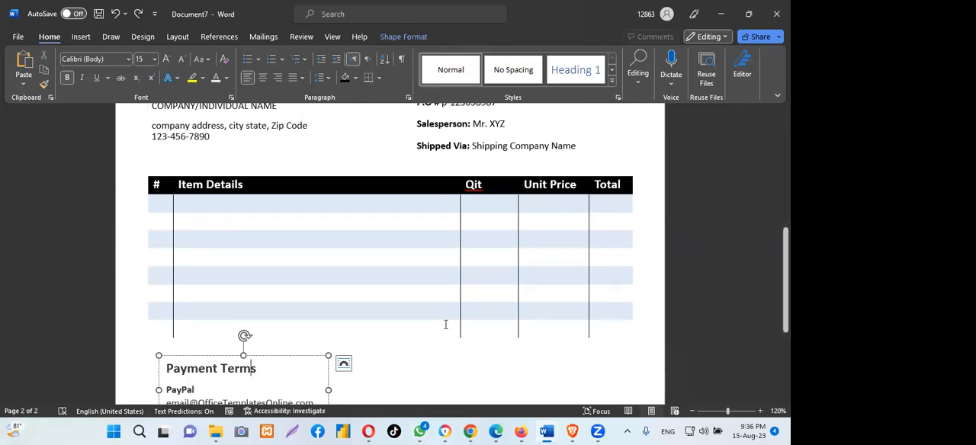
pyautogui.scroll(-1, 446, 325)
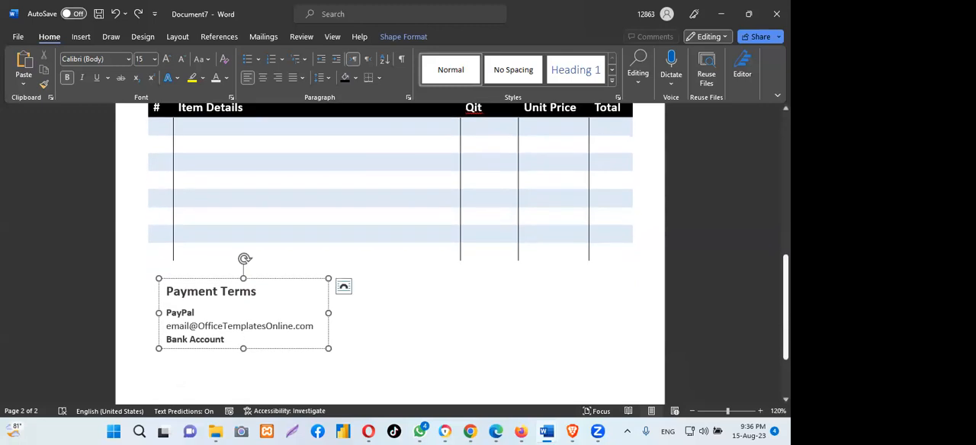
pyautogui.click(136, 272)
pyautogui.click(196, 287)
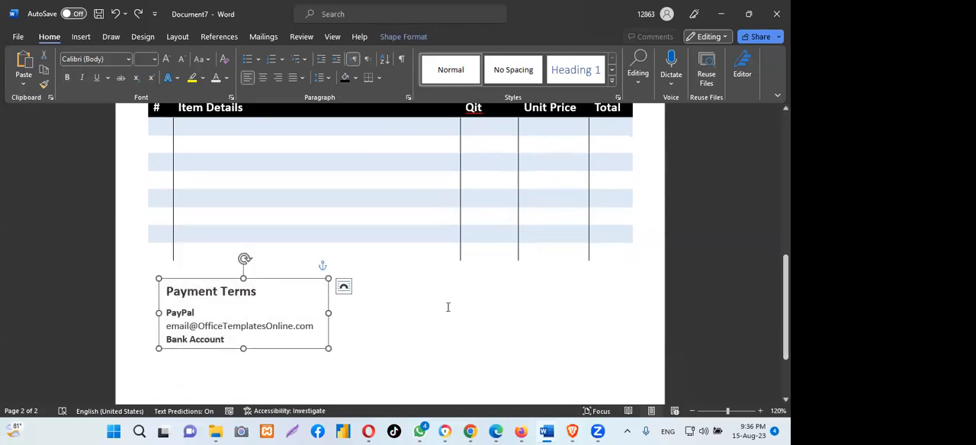
pyautogui.click(501, 297)
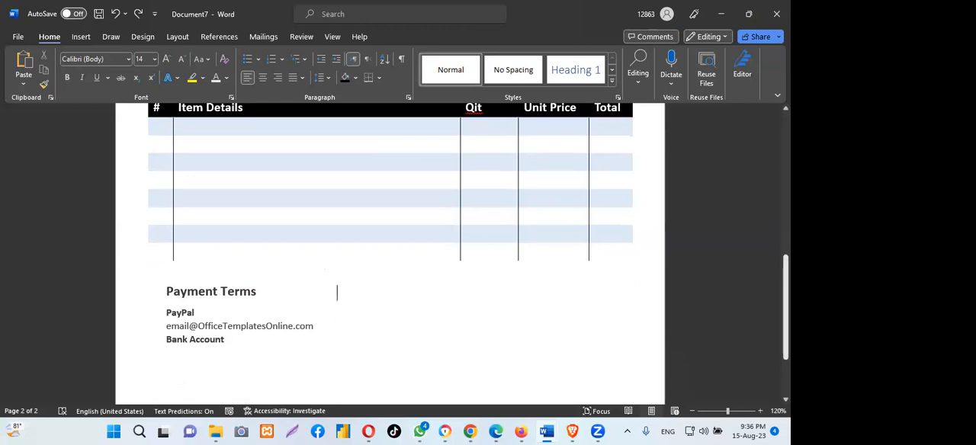
pyautogui.scroll(-3, 390, 255)
pyautogui.scroll(9, 391, 255)
pyautogui.scroll(3, 390, 255)
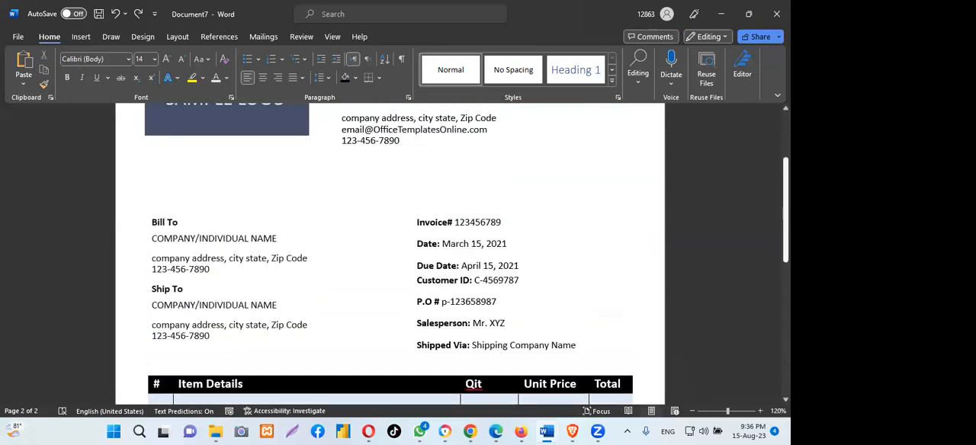
pyautogui.scroll(-2, 390, 255)
pyautogui.scroll(-1, 390, 256)
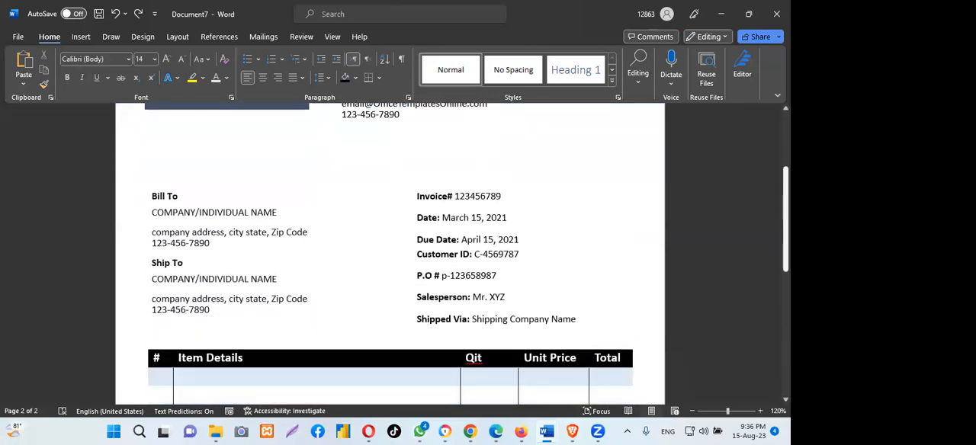
pyautogui.scroll(4, 390, 255)
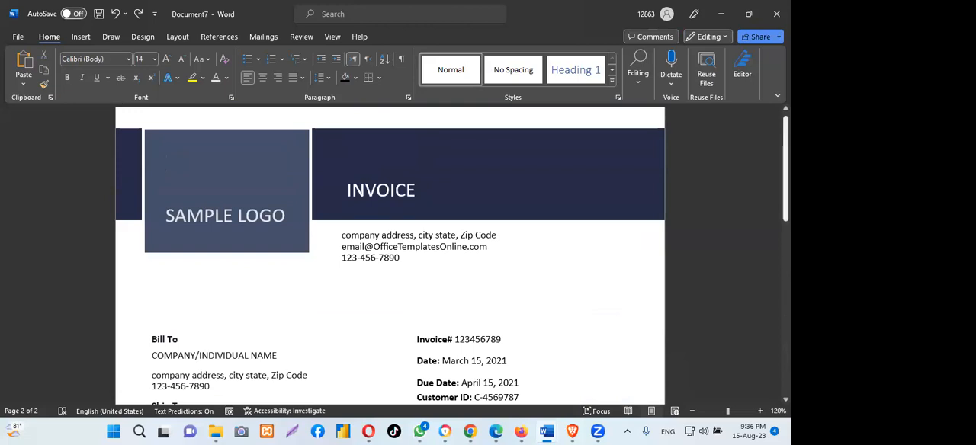
pyautogui.scroll(-2, 202, 277)
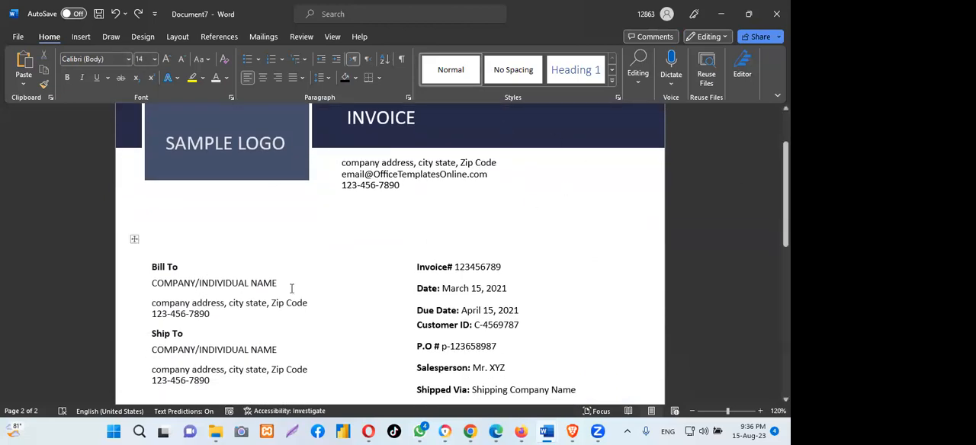
# - Set the item table's header row text, from # to Total, to font size 12
pyautogui.scroll(-2, 202, 276)
pyautogui.scroll(-5, 391, 254)
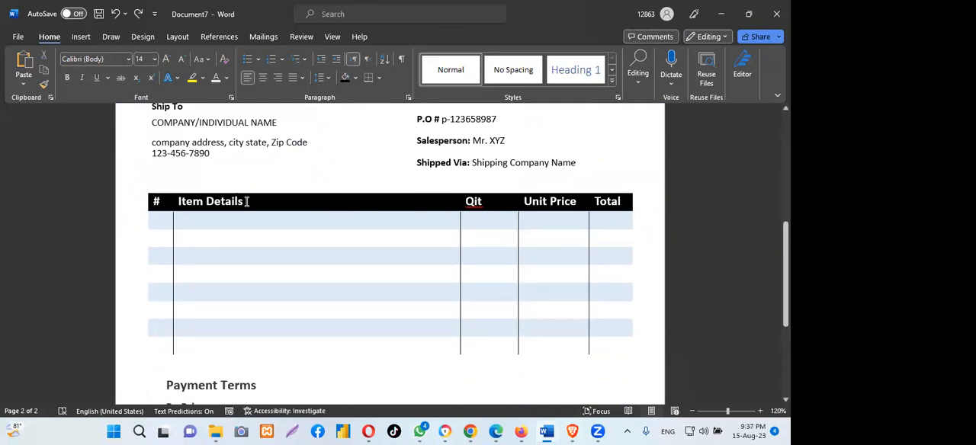
pyautogui.click(630, 202)
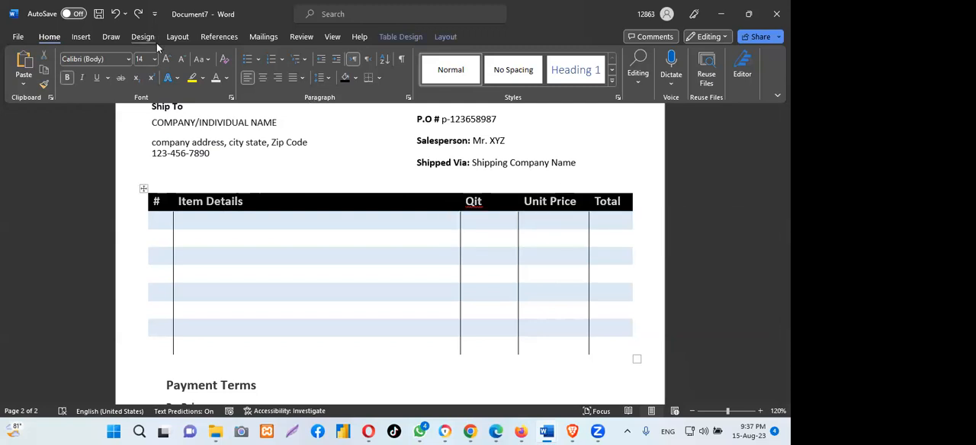
pyautogui.click(155, 59)
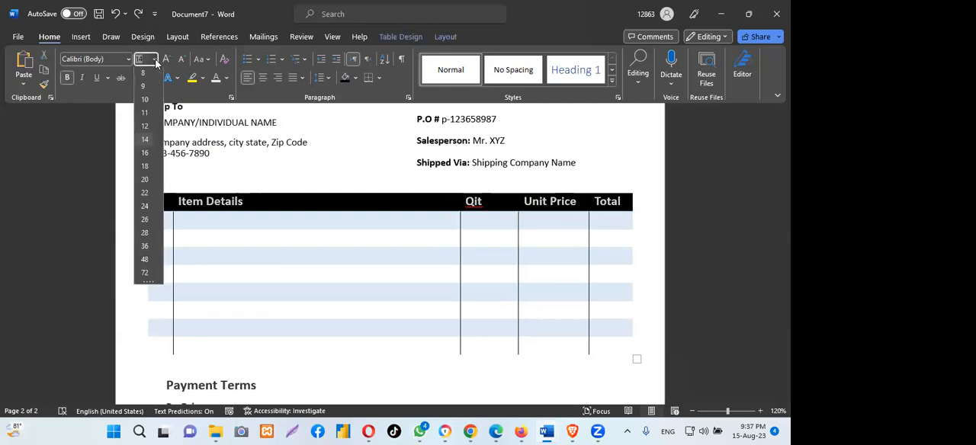
pyautogui.click(145, 126)
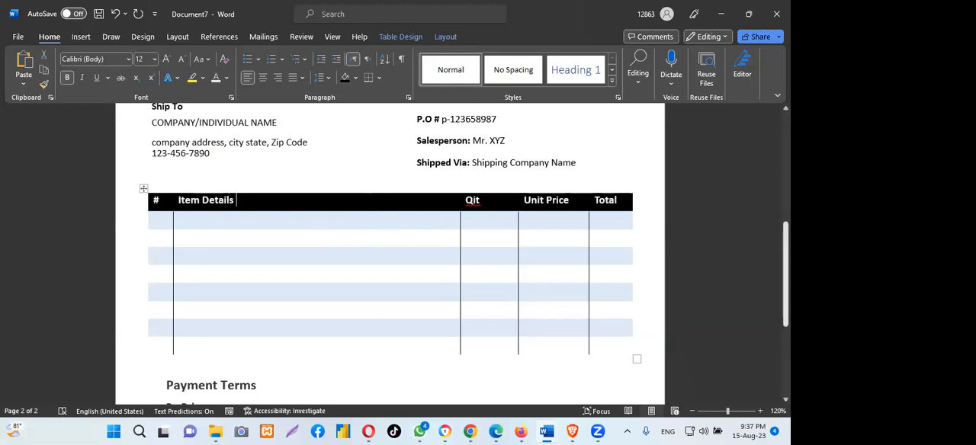
# - Examine the space below the item table and the layout of the header and billing sections
pyautogui.scroll(-3, 693, 295)
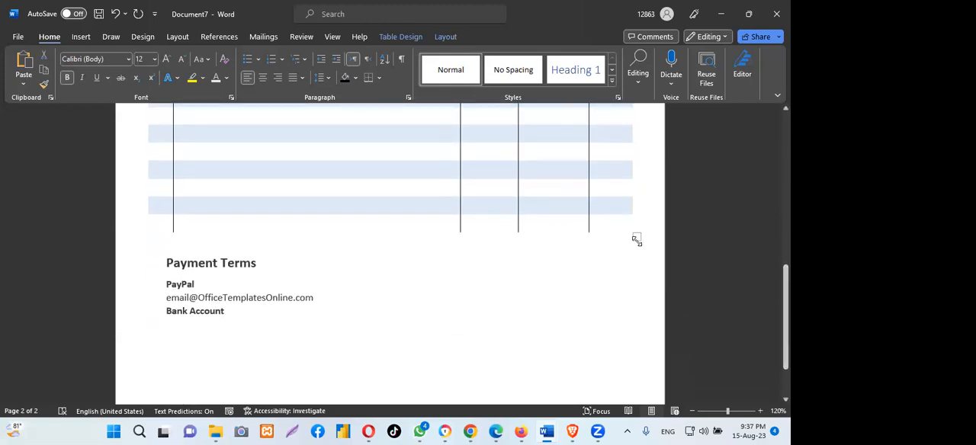
pyautogui.click(636, 239)
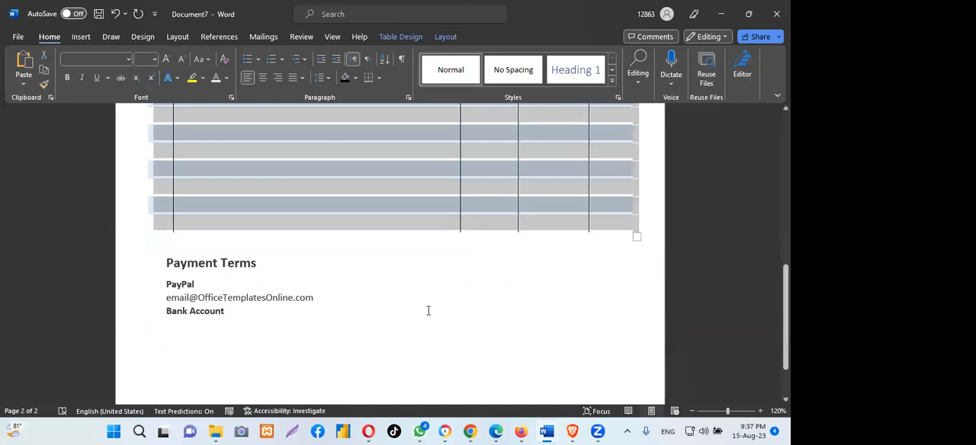
pyautogui.click(428, 310)
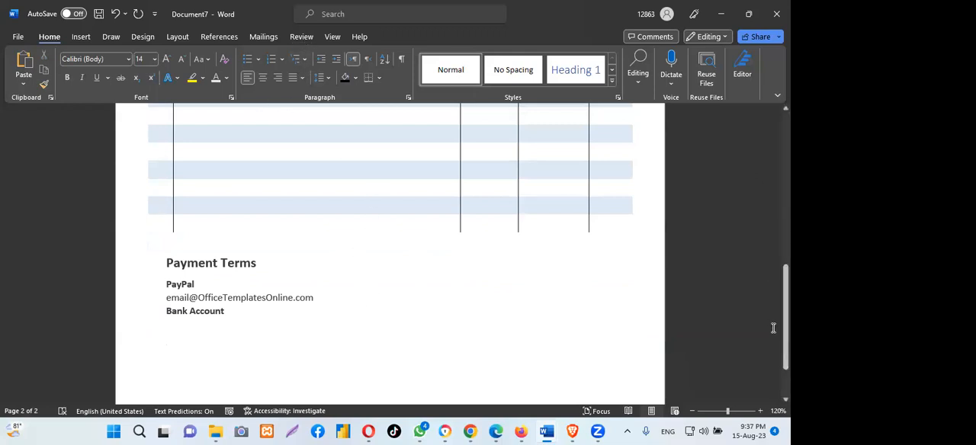
pyautogui.scroll(1, 778, 328)
pyautogui.scroll(10, 390, 253)
pyautogui.scroll(-7, 390, 253)
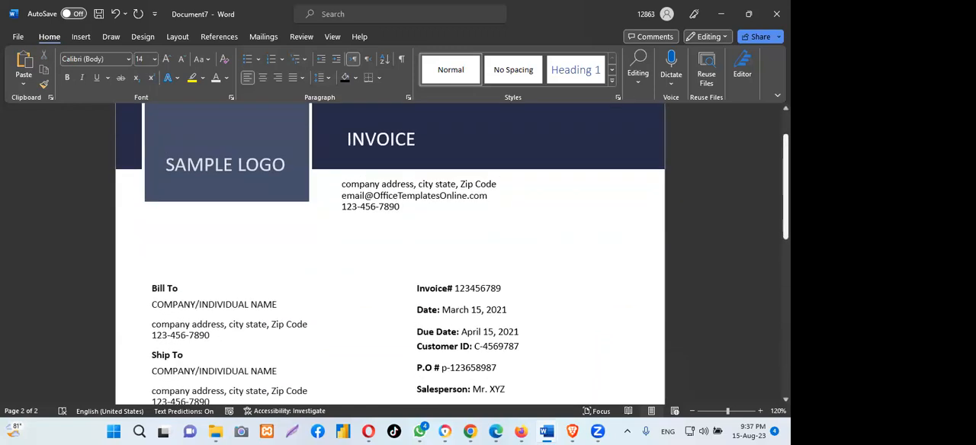
pyautogui.scroll(7, 391, 253)
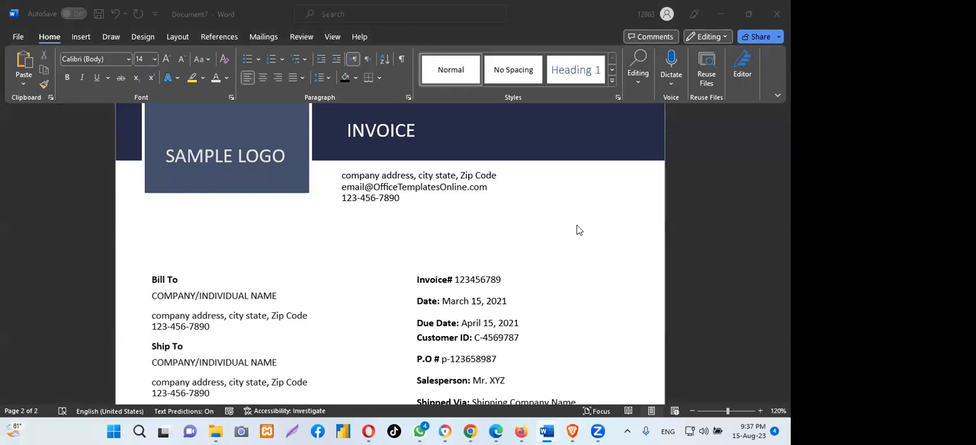
pyautogui.click(728, 190)
pyautogui.click(756, 200)
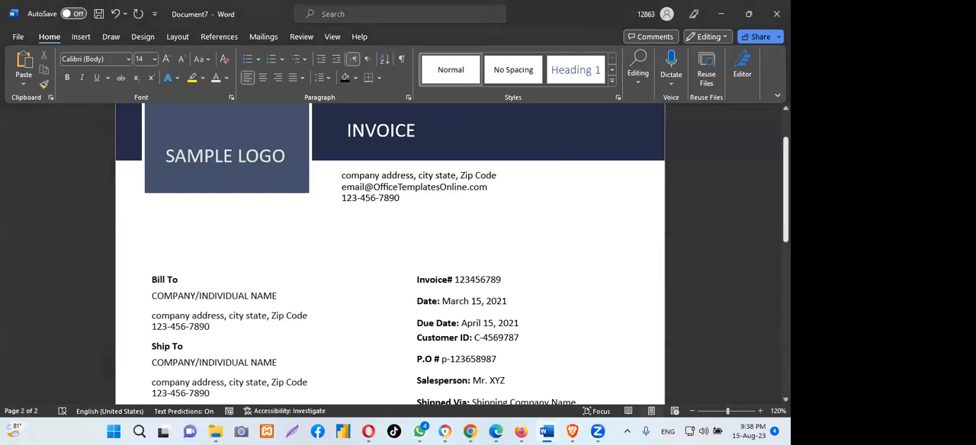
pyautogui.scroll(-10, 391, 251)
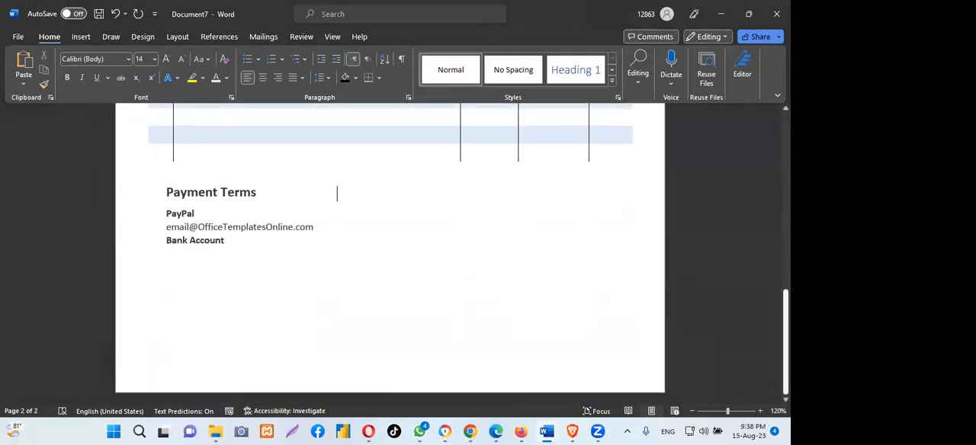
pyautogui.click(227, 195)
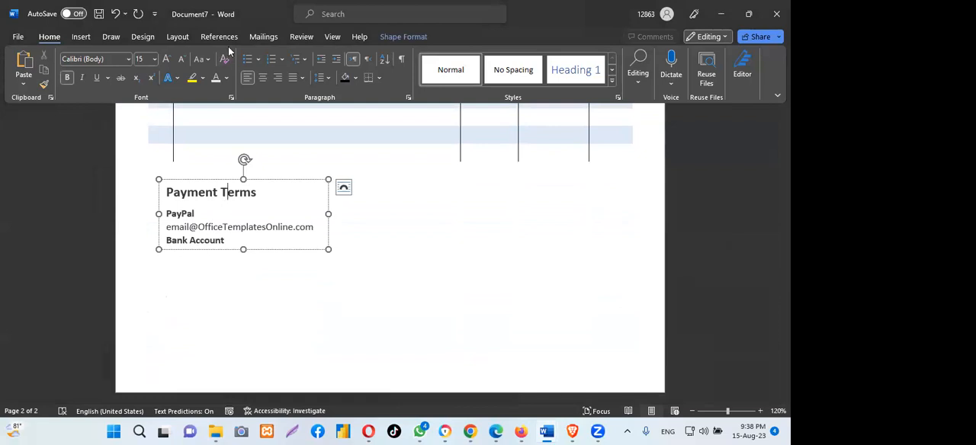
pyautogui.hotkey('alt', 'Tab')
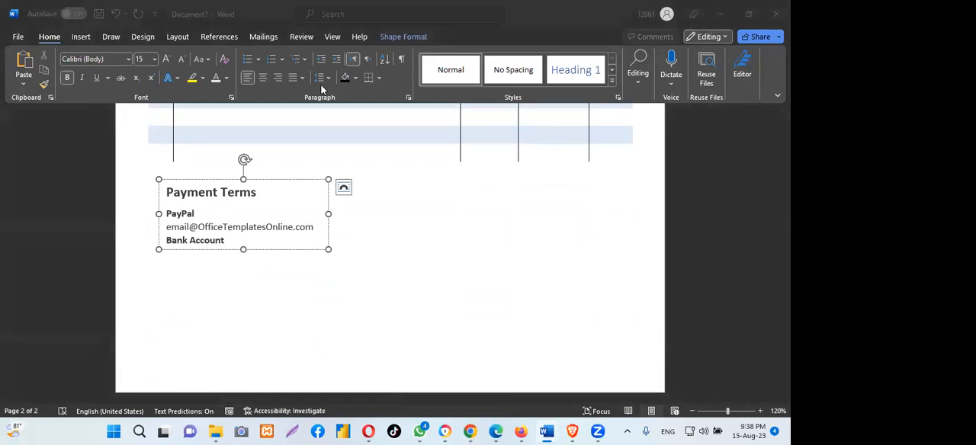
pyautogui.hotkey('alt', 'Tab')
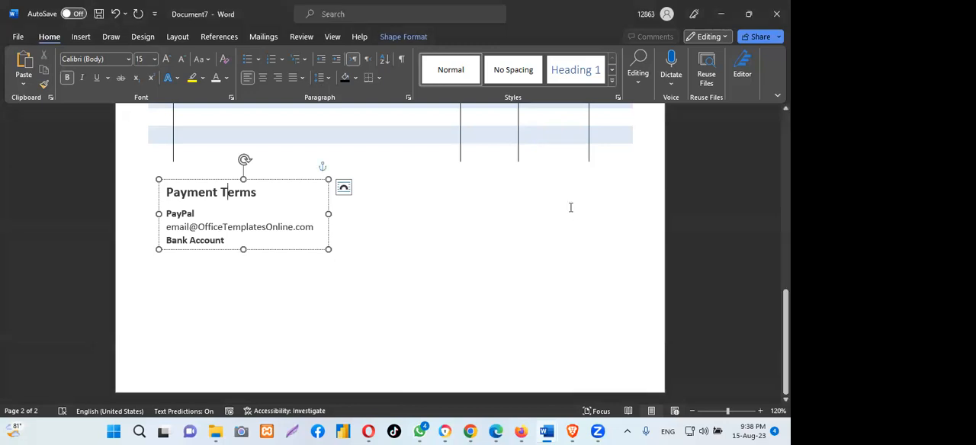
pyautogui.hotkey('alt', 'Tab')
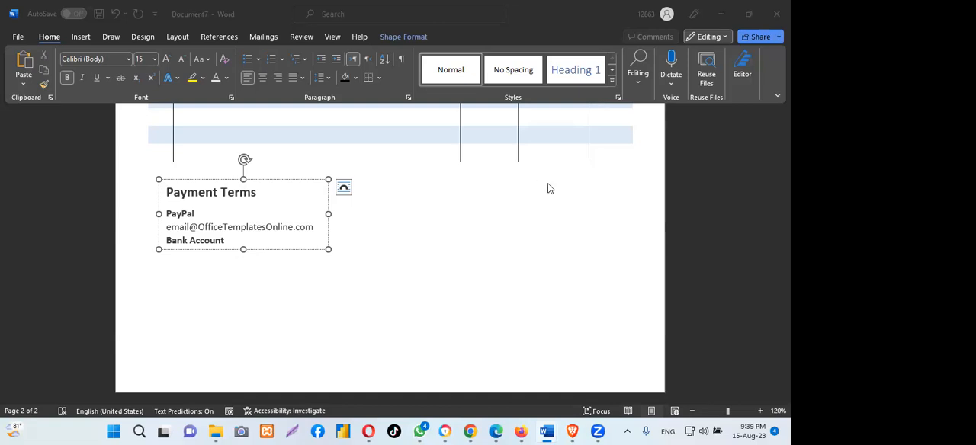
pyautogui.click(522, 202)
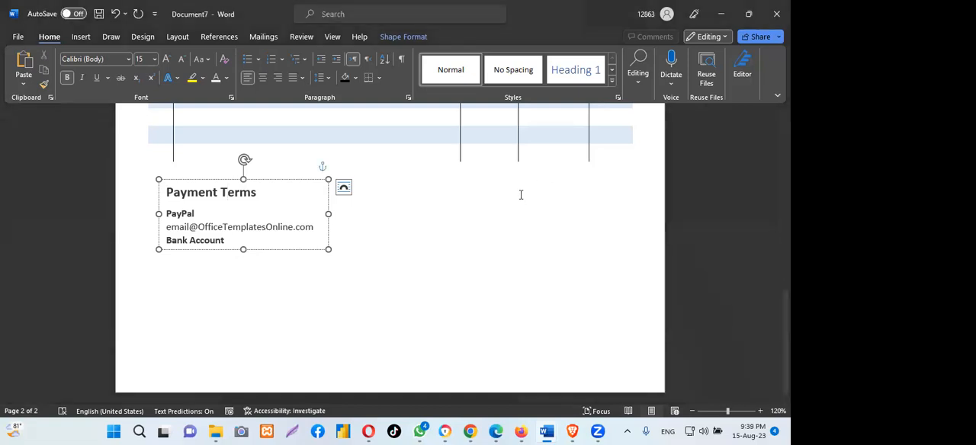
pyautogui.click(151, 168)
pyautogui.click(440, 243)
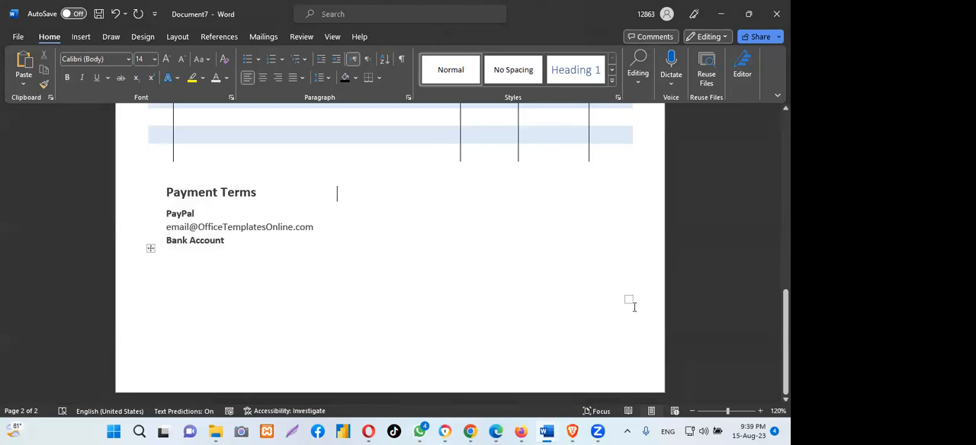
# - Resize the empty table beneath the Bank Account line and check the page layout from the invoice header down
pyautogui.moveTo(628, 298); pyautogui.dragTo(626, 293)
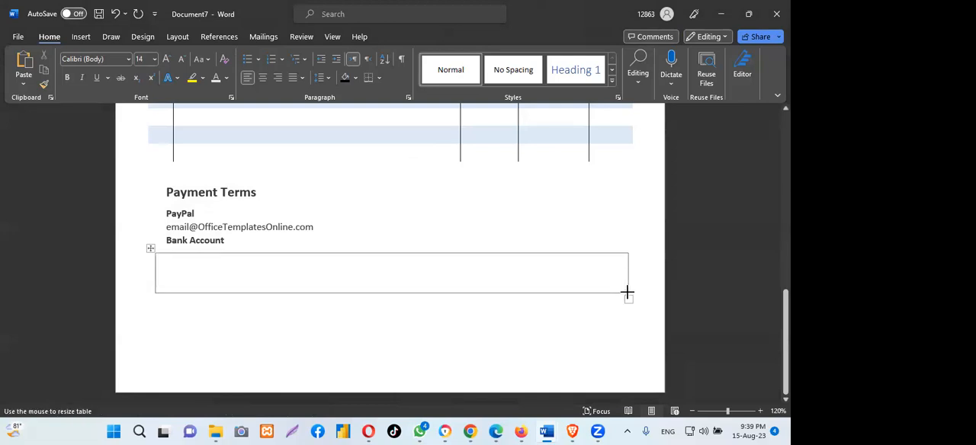
pyautogui.moveTo(626, 293); pyautogui.dragTo(628, 293)
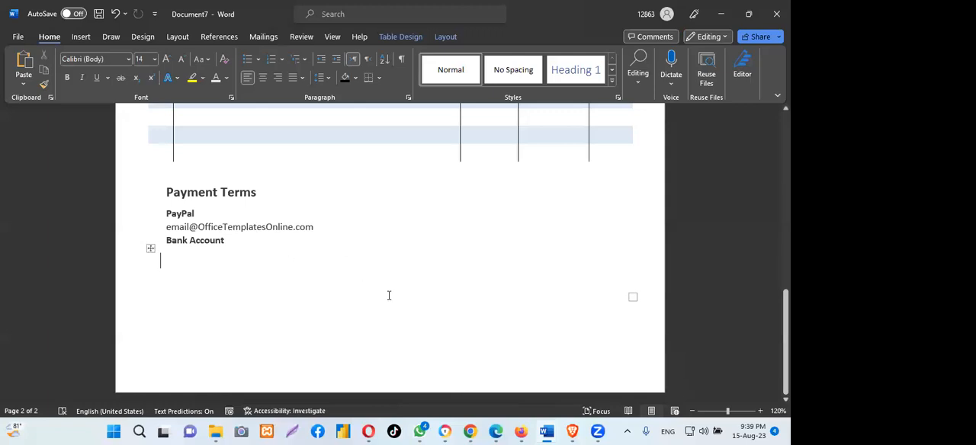
pyautogui.scroll(5, 417, 304)
pyautogui.scroll(5, 417, 305)
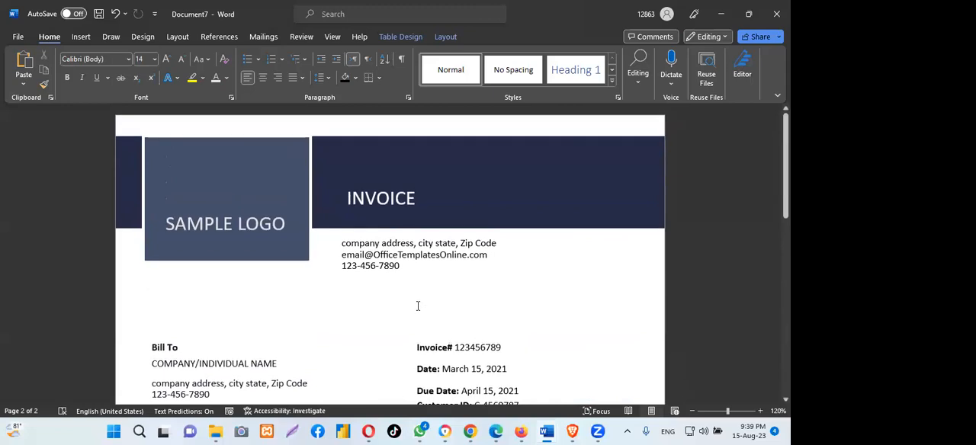
pyautogui.scroll(-5, 417, 306)
pyautogui.scroll(-2, 417, 306)
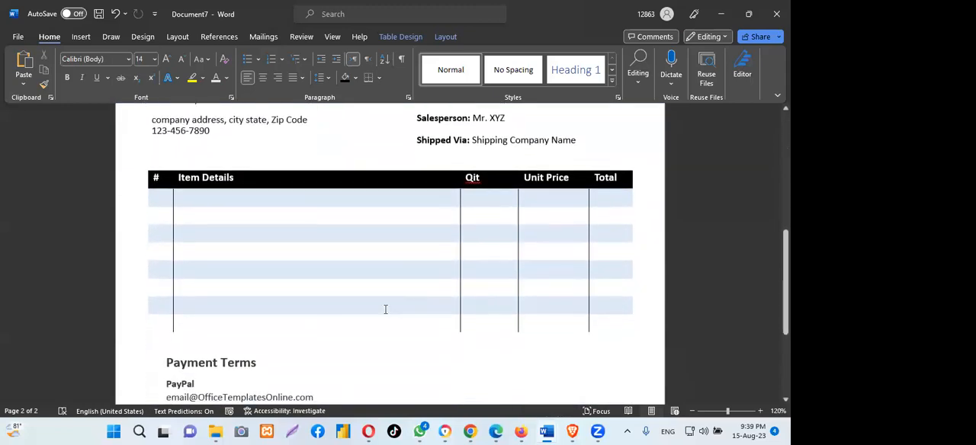
pyautogui.scroll(-2, 321, 330)
pyautogui.scroll(-2, 320, 330)
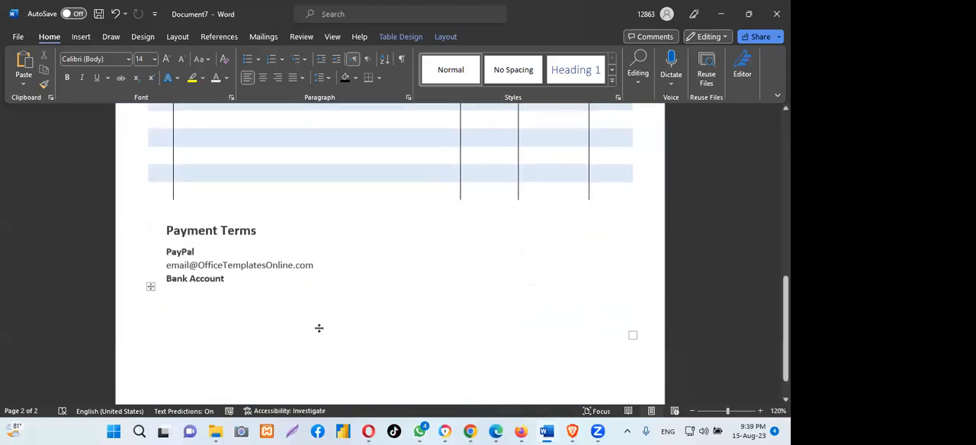
# - Delete the empty table beneath the Bank Account line
pyautogui.click(151, 288)
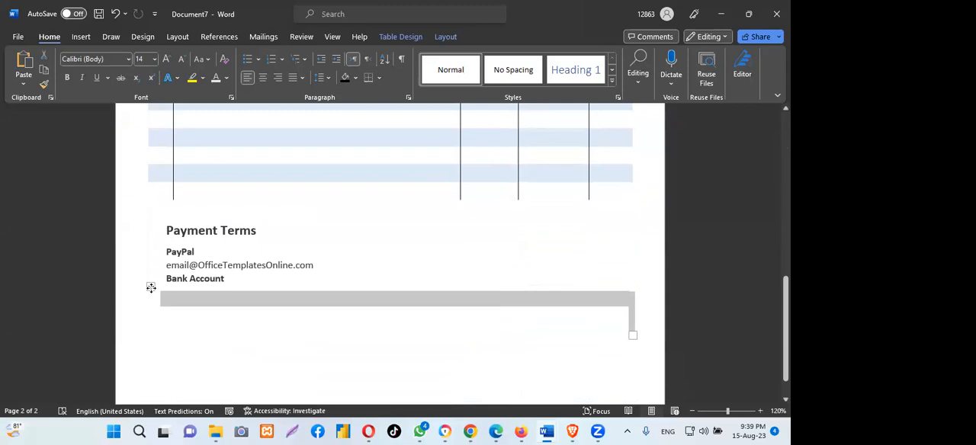
pyautogui.rightClick(151, 289)
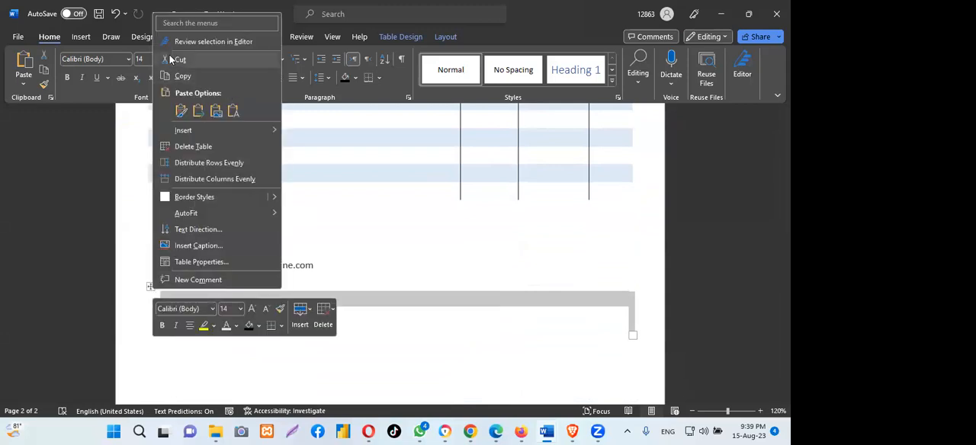
pyautogui.click(193, 146)
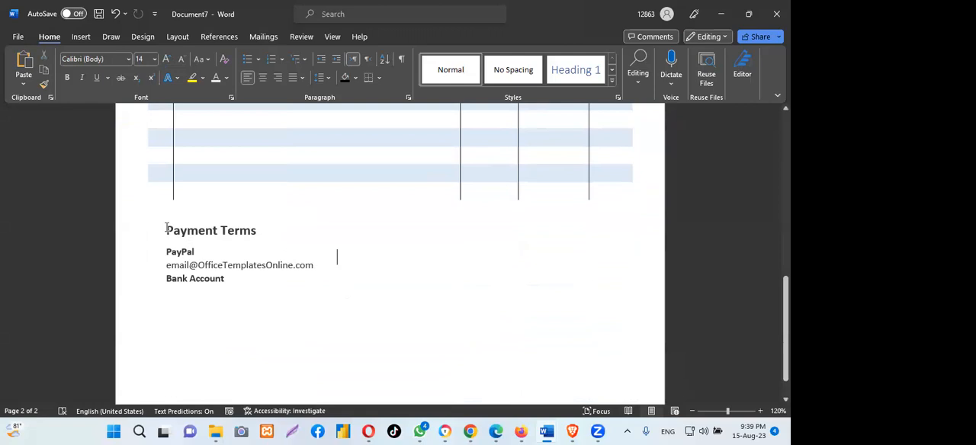
# - Set all text in the Payment Terms box to font size 11 and move the box up and slightly left, directly under the item table
pyautogui.moveTo(173, 230); pyautogui.dragTo(318, 276)
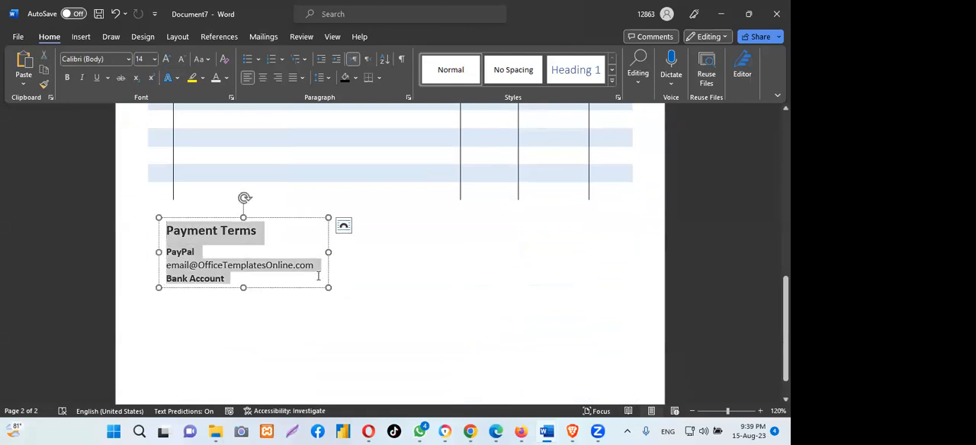
pyautogui.click(155, 65)
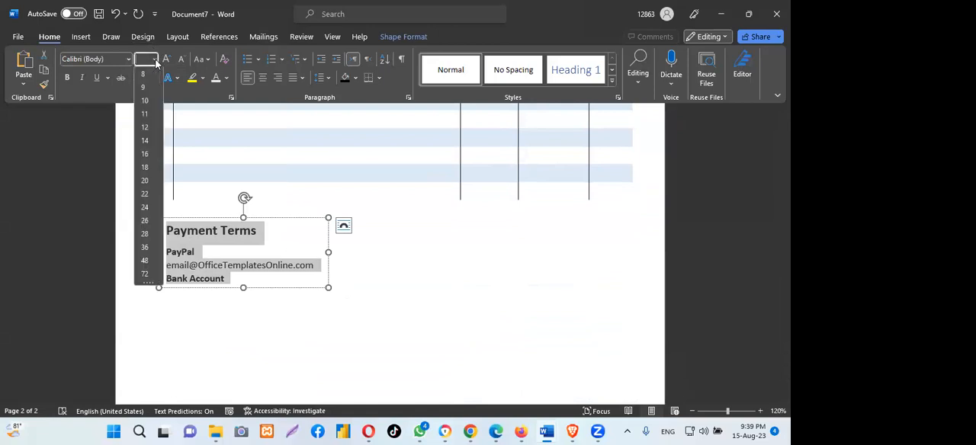
pyautogui.click(146, 115)
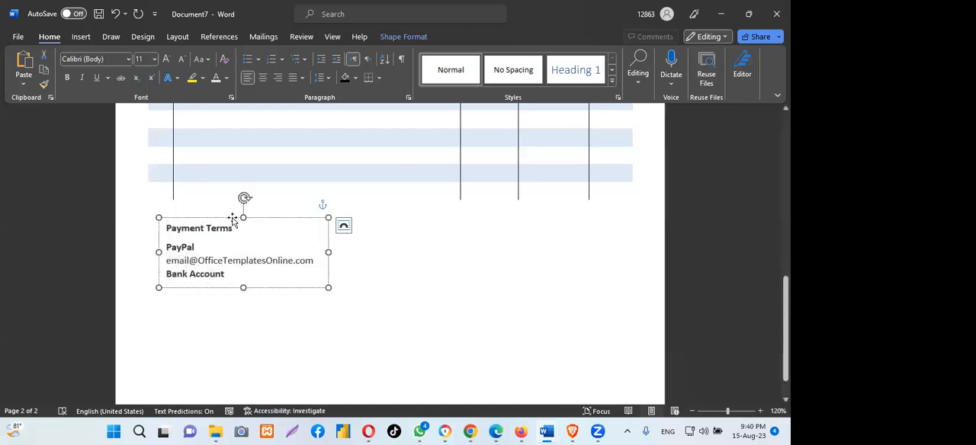
pyautogui.moveTo(229, 216); pyautogui.dragTo(224, 203)
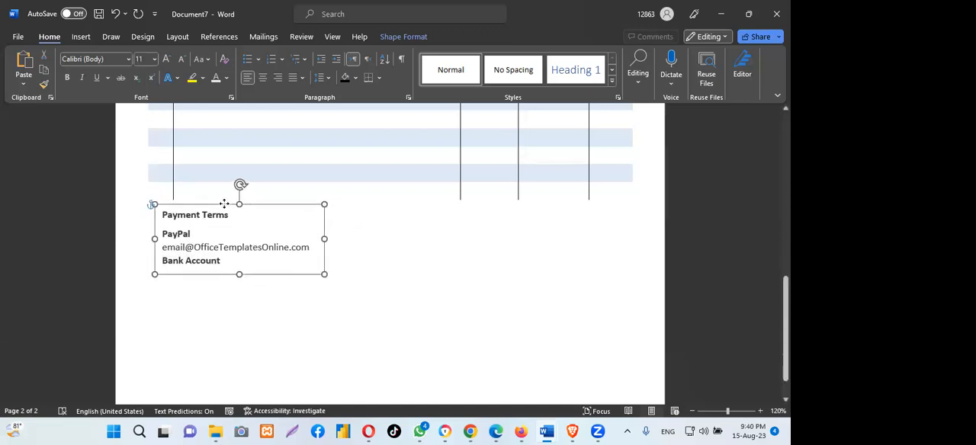
pyautogui.click(469, 242)
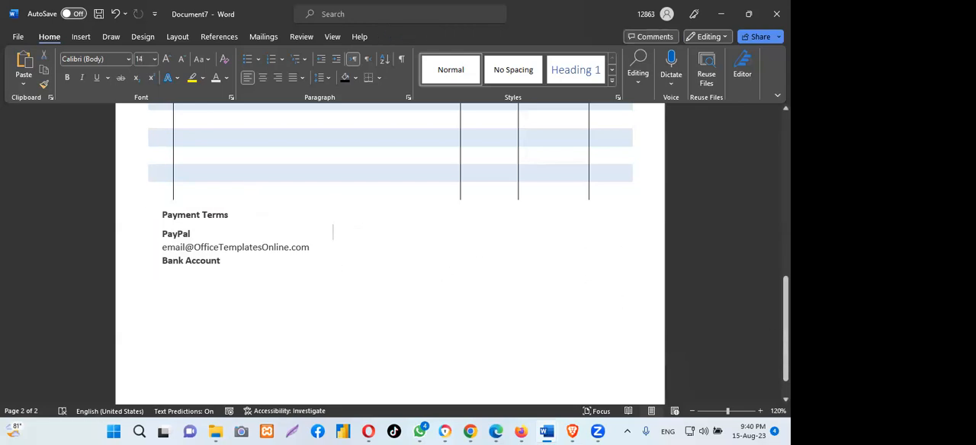
# - Examine the subtotal, tax and total bars and the signature area in the purchasing-invoice-template document for comparison with the new invoice
pyautogui.scroll(2, 773, 330)
pyautogui.scroll(8, 390, 259)
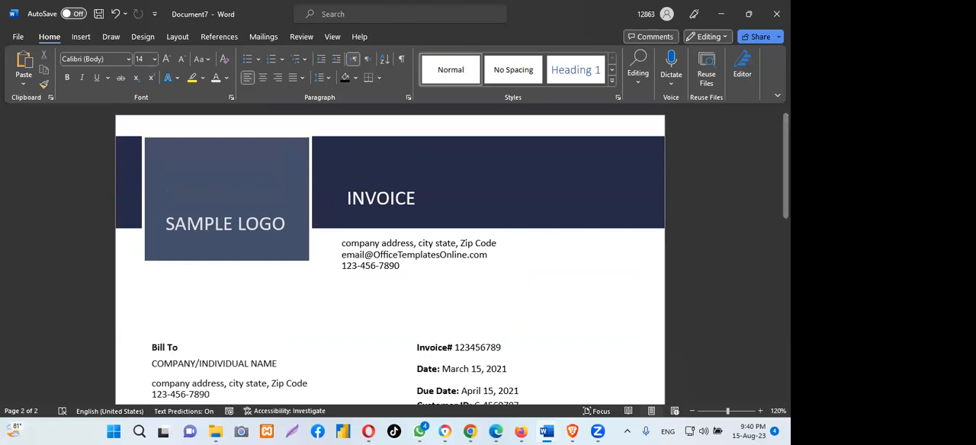
pyautogui.scroll(-10, 518, 314)
pyautogui.moveTo(547, 432)
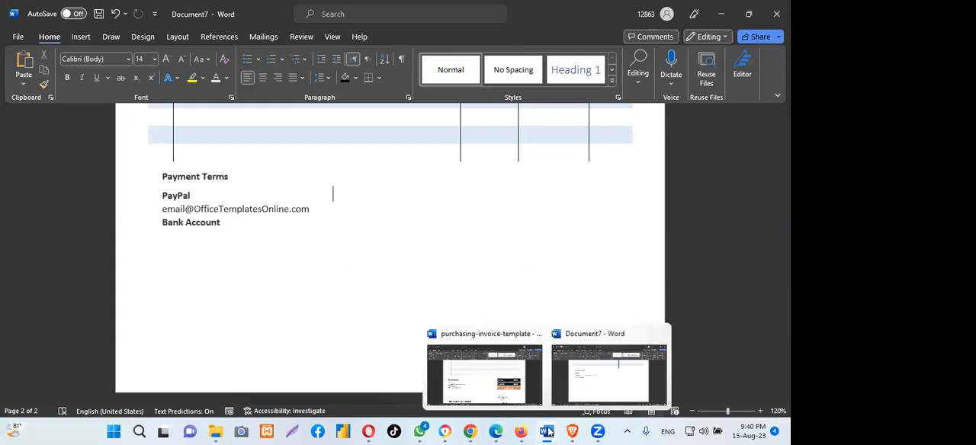
pyautogui.click(506, 381)
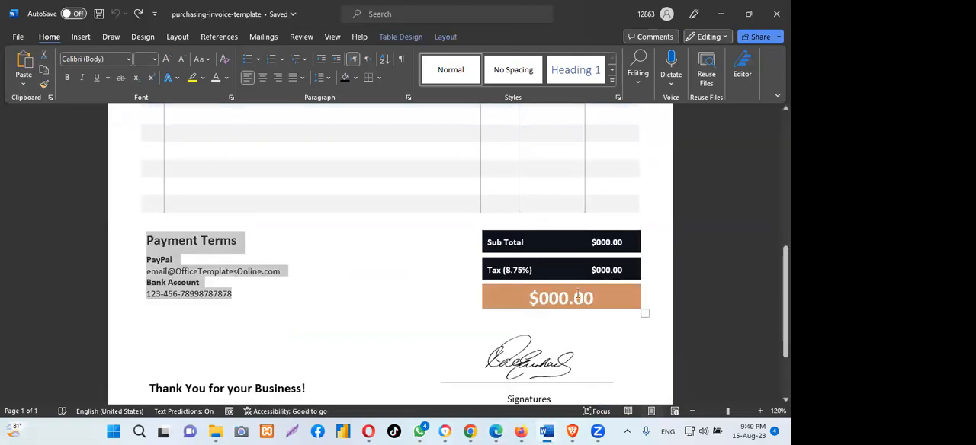
pyautogui.scroll(-1, 609, 248)
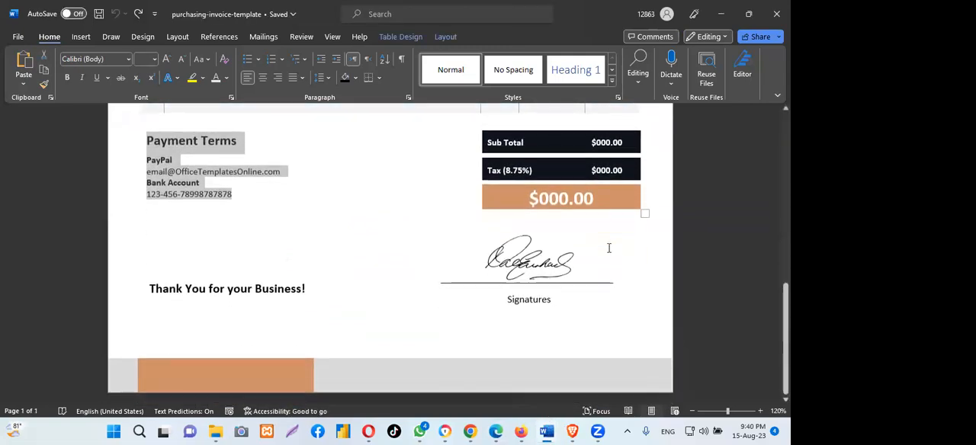
pyautogui.scroll(2, 546, 233)
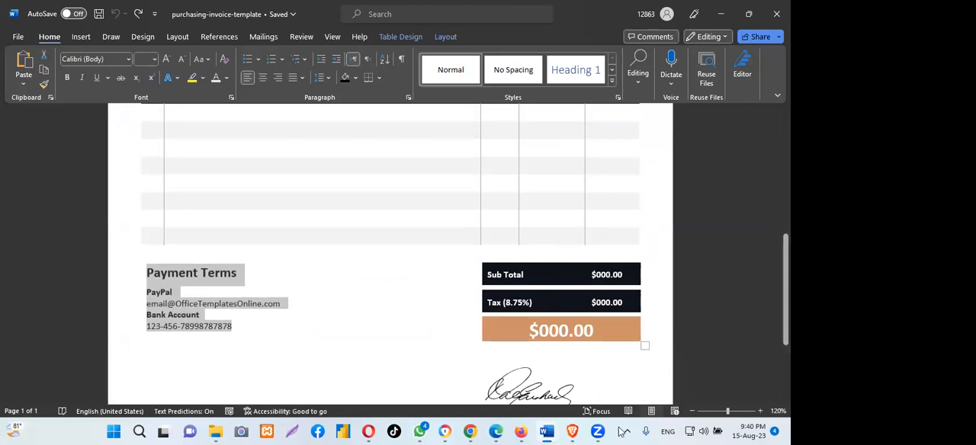
# - Return to Document7, insert a Simple Text Box and place it below the item table's Qit, Unit Price and Total columns
pyautogui.moveTo(547, 432)
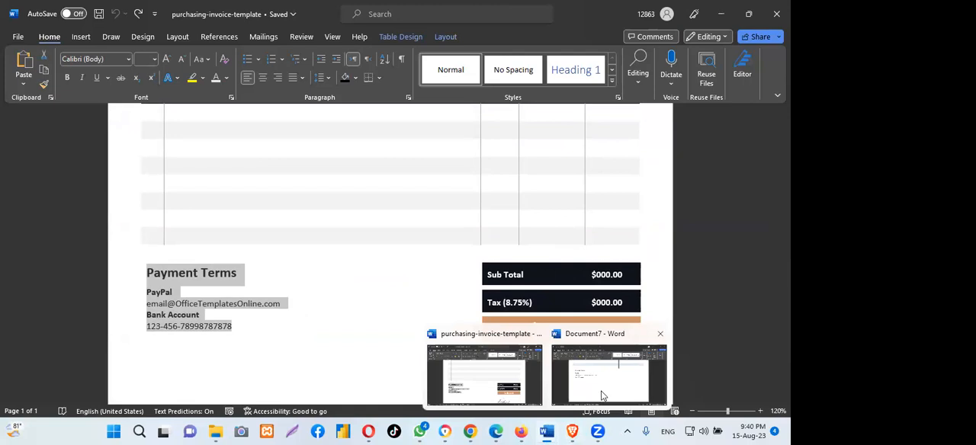
pyautogui.click(614, 385)
pyautogui.scroll(5, 480, 196)
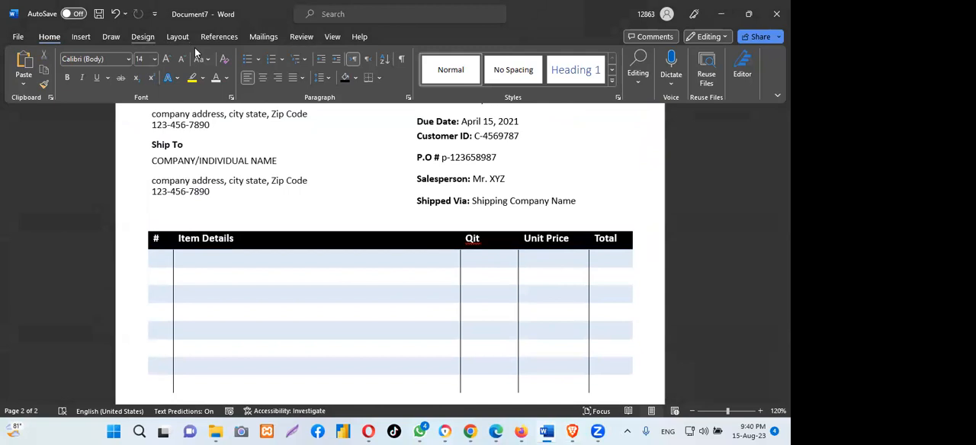
pyautogui.click(80, 35)
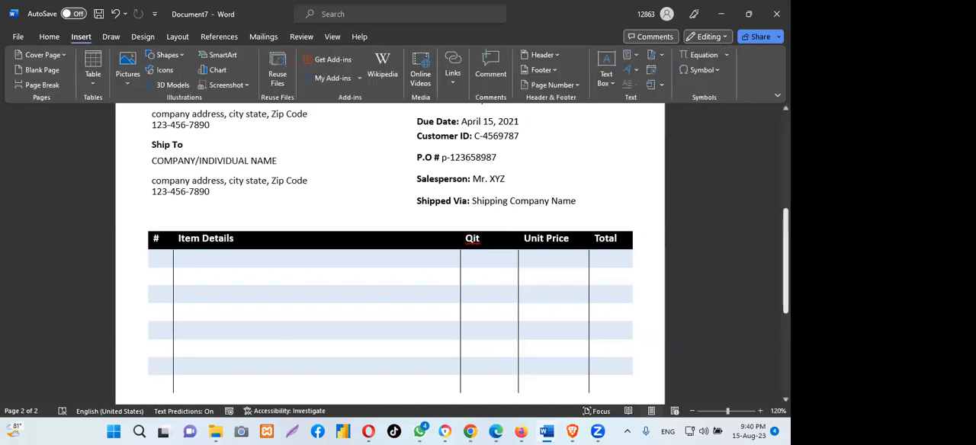
pyautogui.scroll(5, 757, 112)
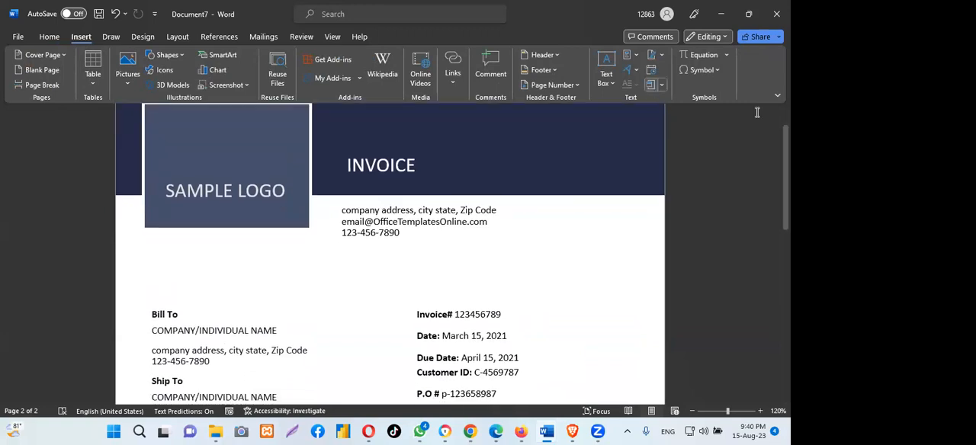
pyautogui.scroll(-8, 757, 112)
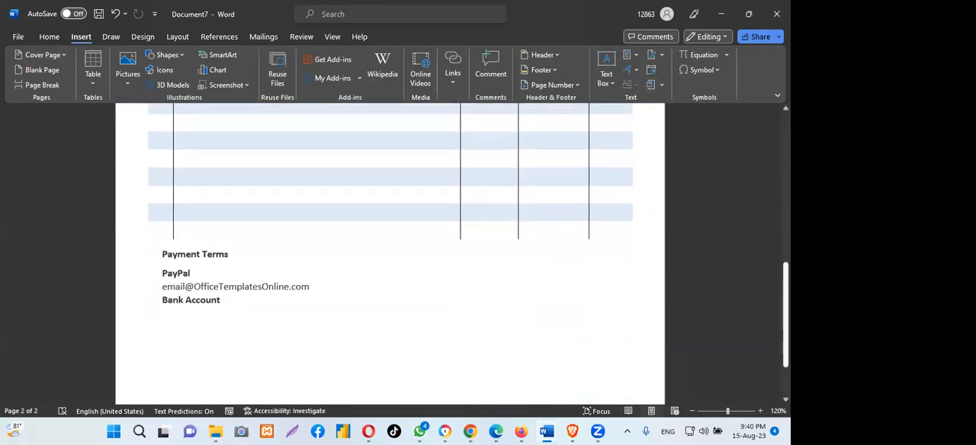
pyautogui.scroll(-1, 757, 112)
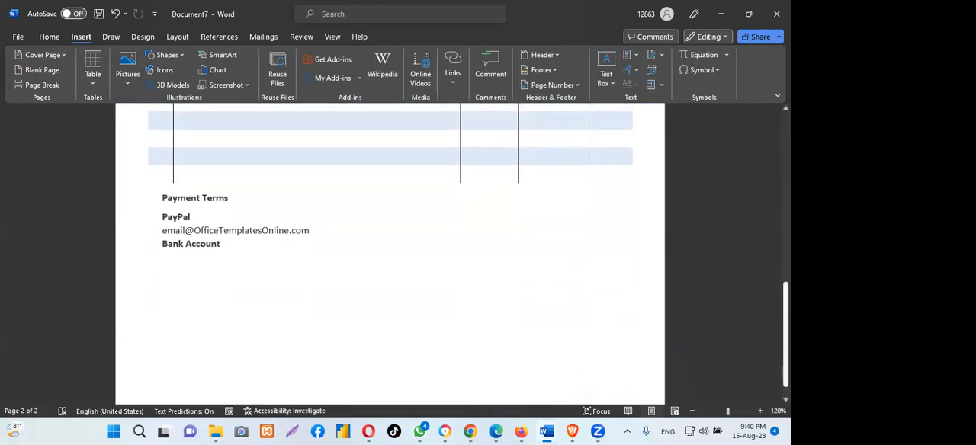
pyautogui.click(607, 60)
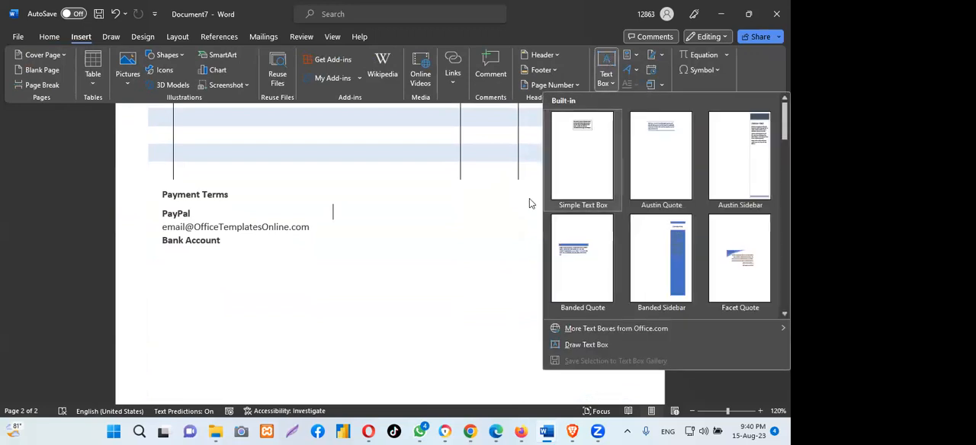
pyautogui.click(586, 128)
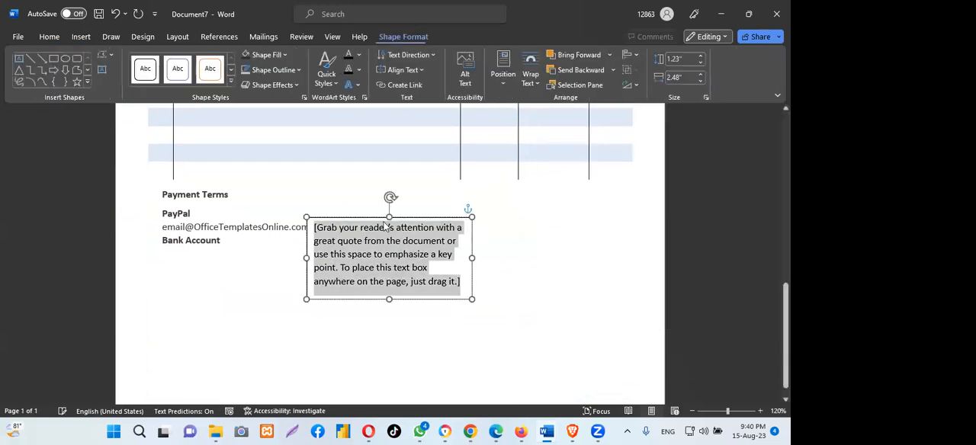
pyautogui.moveTo(409, 219); pyautogui.dragTo(576, 206)
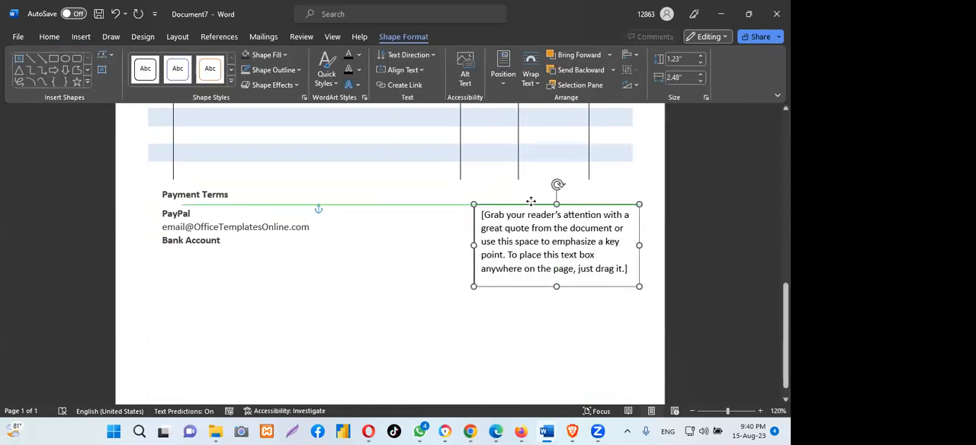
# - Shrink the new text box to about 0.47" high by 2.49" wide, level with Payment Terms, and clear its placeholder text
pyautogui.moveTo(558, 288); pyautogui.dragTo(557, 236)
pyautogui.moveTo(526, 206); pyautogui.dragTo(612, 231)
pyautogui.press('Delete')
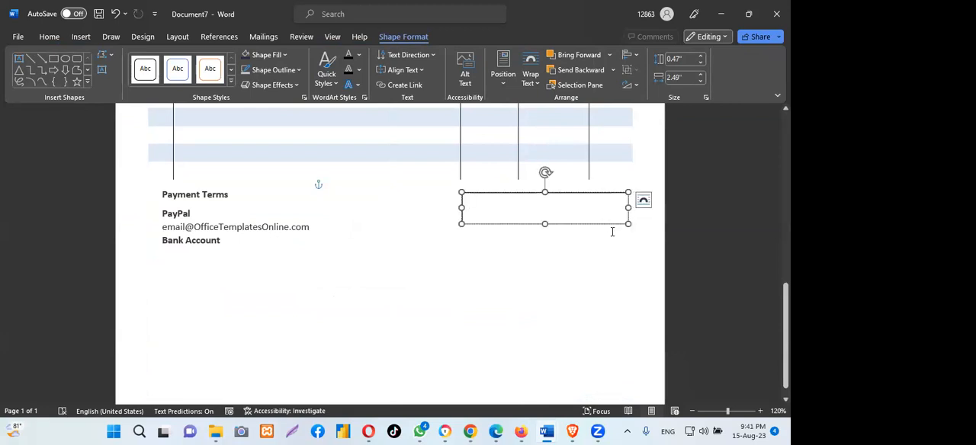
# - Resize the empty text box below the item table to about 0.3" high by 2.58" wide
pyautogui.moveTo(544, 223); pyautogui.dragTo(505, 190)
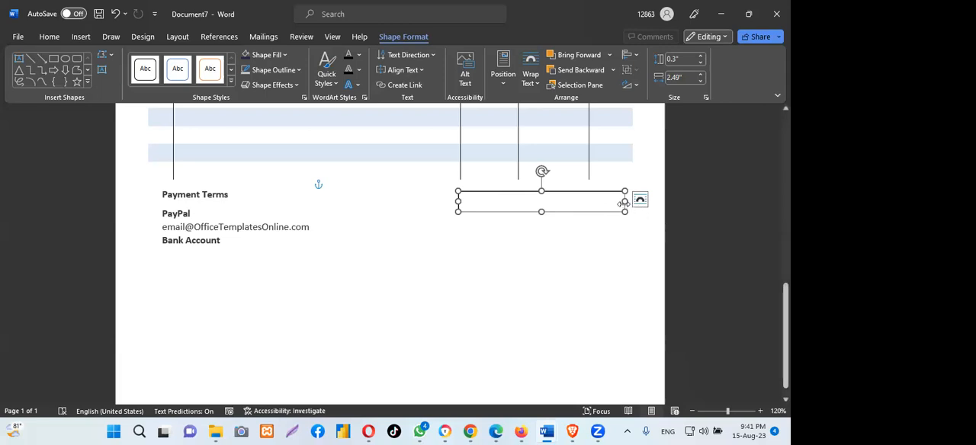
pyautogui.moveTo(624, 200); pyautogui.dragTo(630, 200)
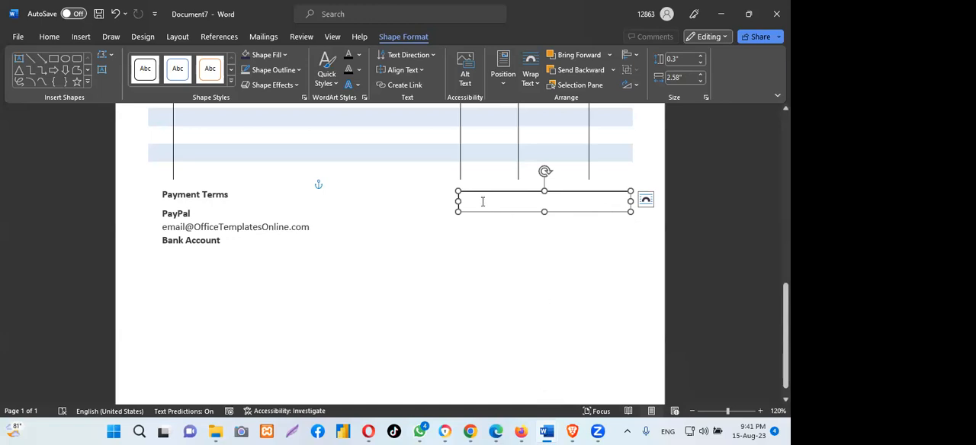
# - Fill the empty text box with the Color Hunt palette's dark navy #252B48 and narrow it to about 2.45" from its left edge
pyautogui.click(473, 432)
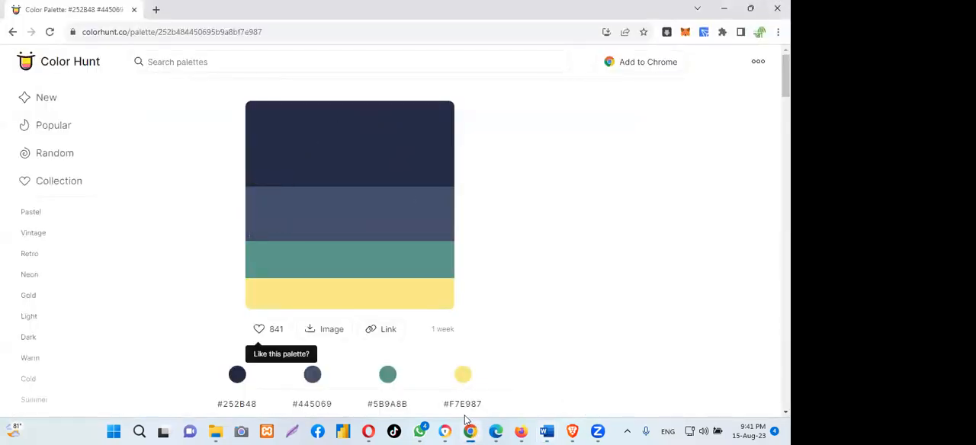
pyautogui.moveTo(546, 431)
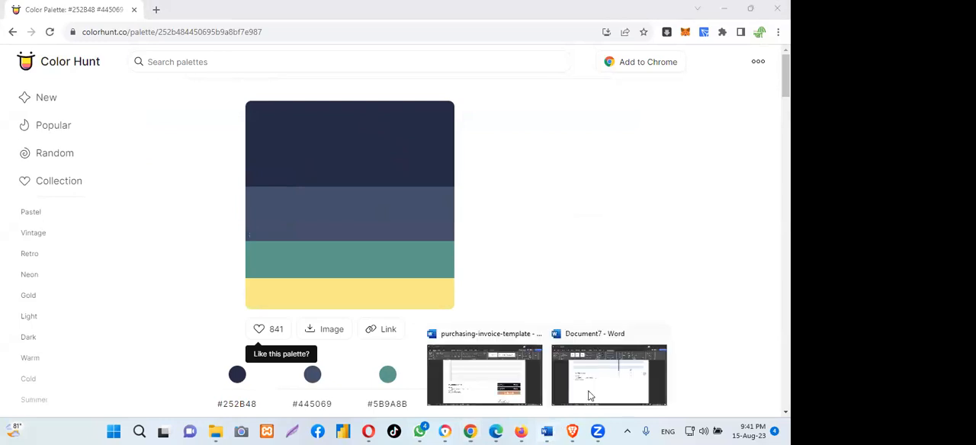
pyautogui.click(620, 389)
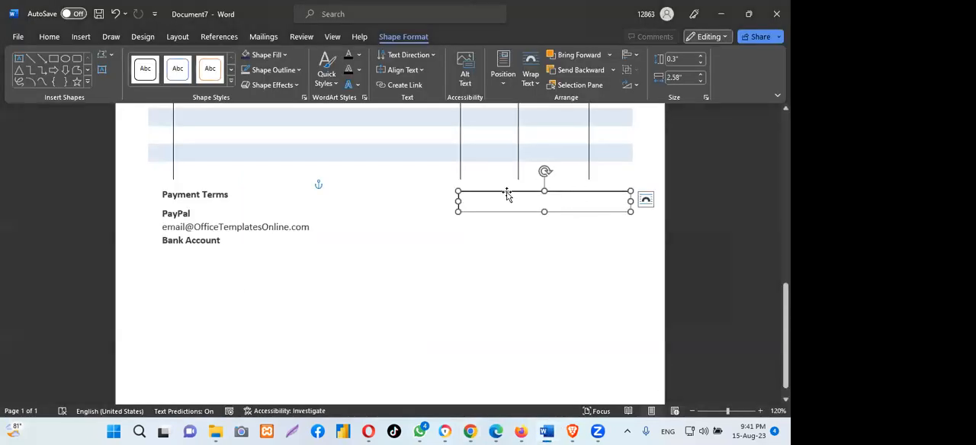
pyautogui.click(283, 55)
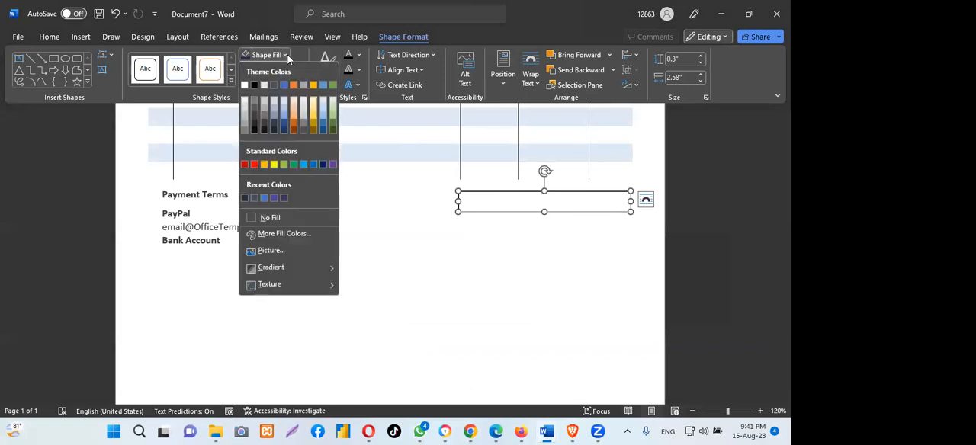
pyautogui.click(276, 237)
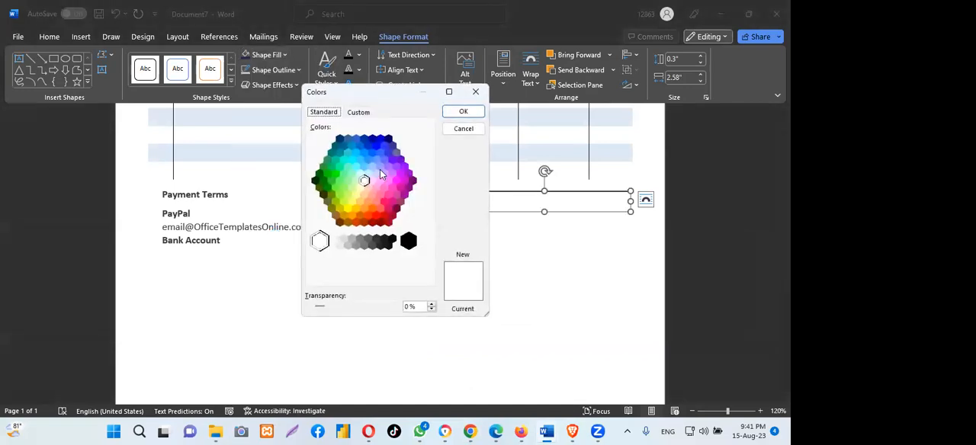
pyautogui.click(359, 115)
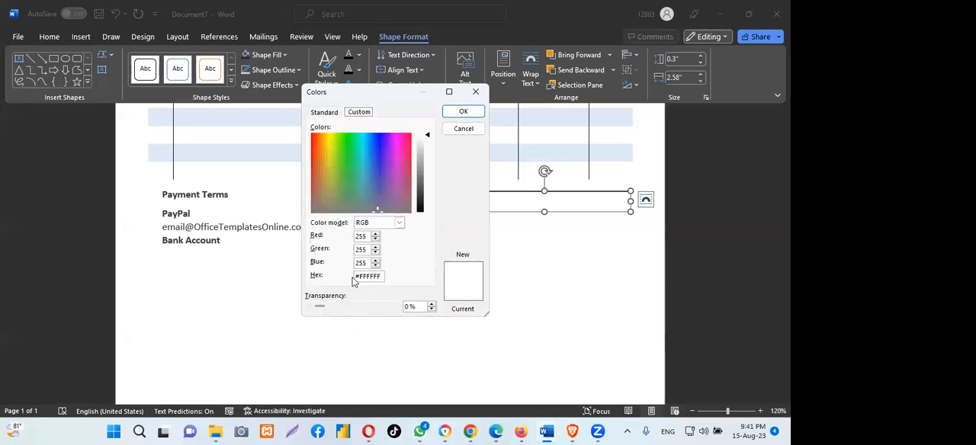
pyautogui.moveTo(356, 276); pyautogui.dragTo(389, 281)
pyautogui.press('BackSpace')
pyautogui.write('252B48')
pyautogui.click(463, 112)
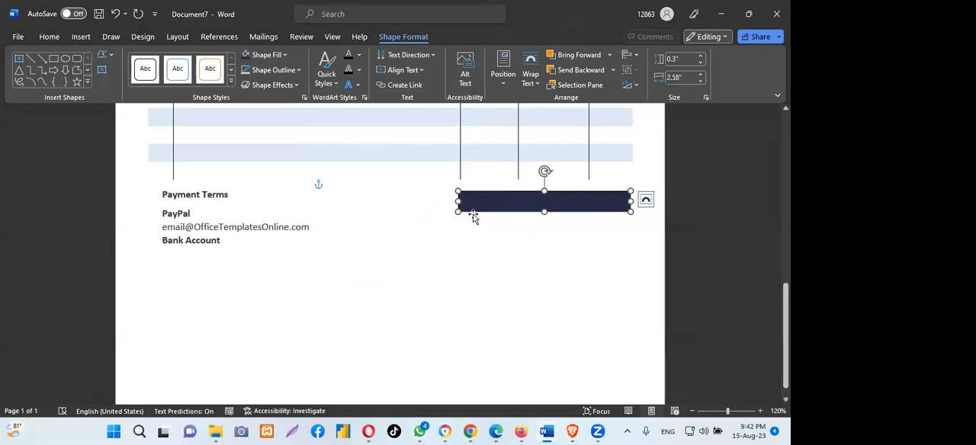
pyautogui.moveTo(456, 202); pyautogui.dragTo(467, 202)
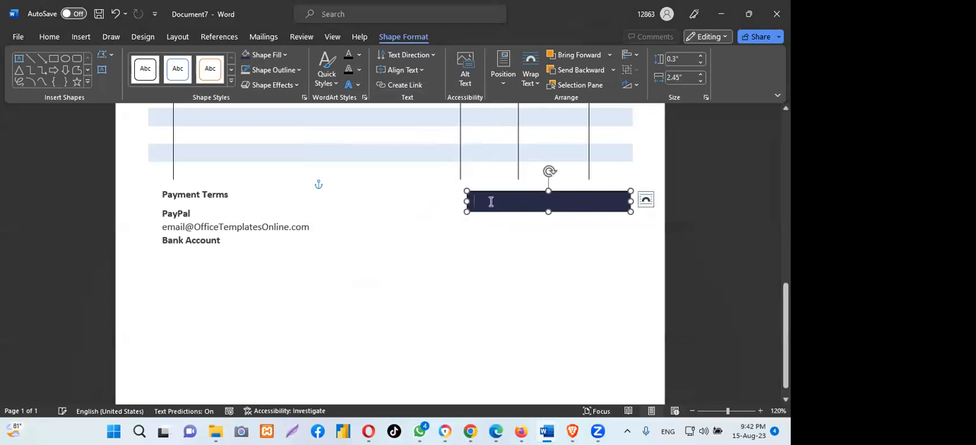
pyautogui.click(505, 262)
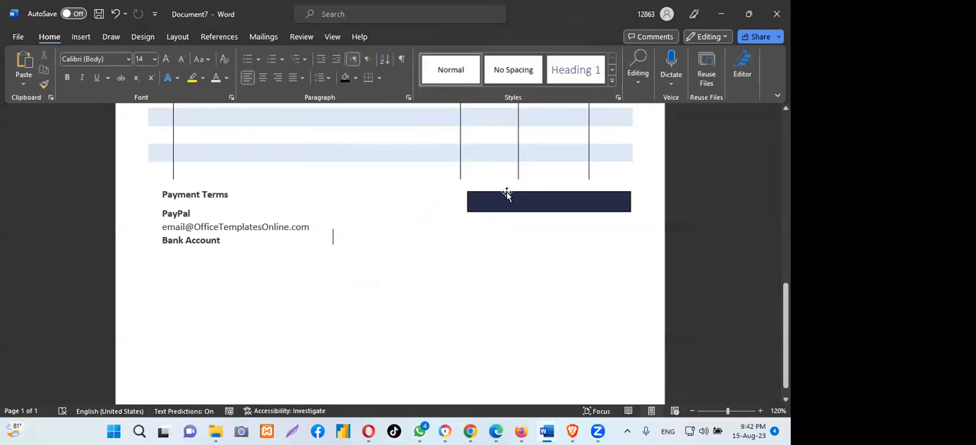
# - Duplicate the navy bar and place the copy directly beneath the original with a small gap
pyautogui.click(507, 191)
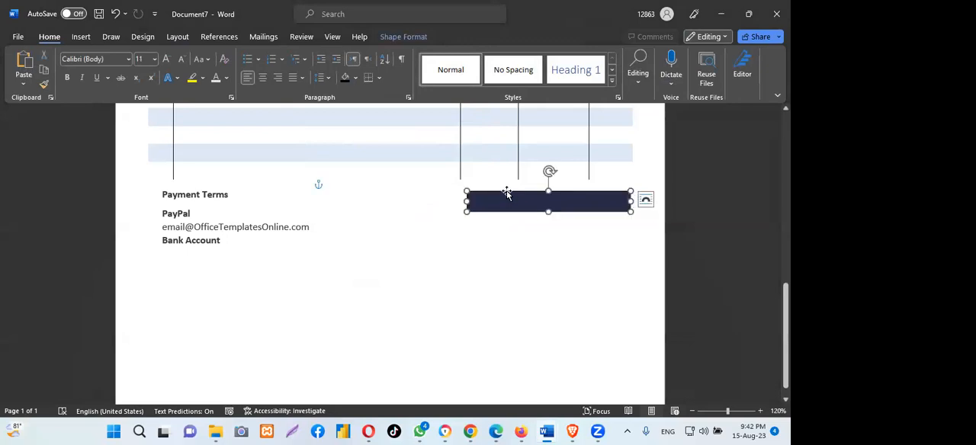
pyautogui.rightClick(507, 192)
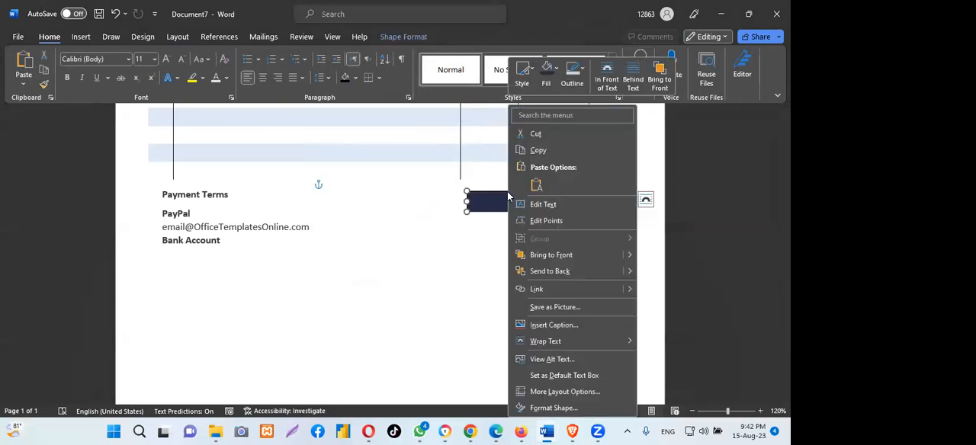
pyautogui.click(536, 145)
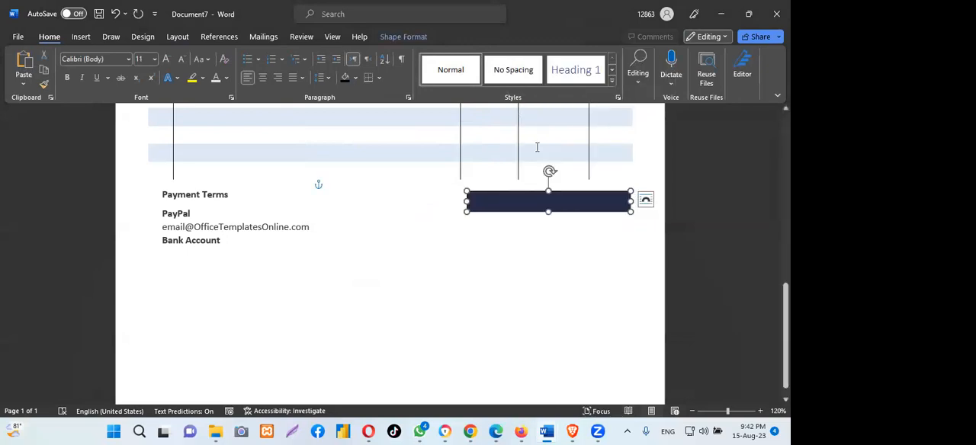
pyautogui.rightClick(499, 199)
pyautogui.click(528, 184)
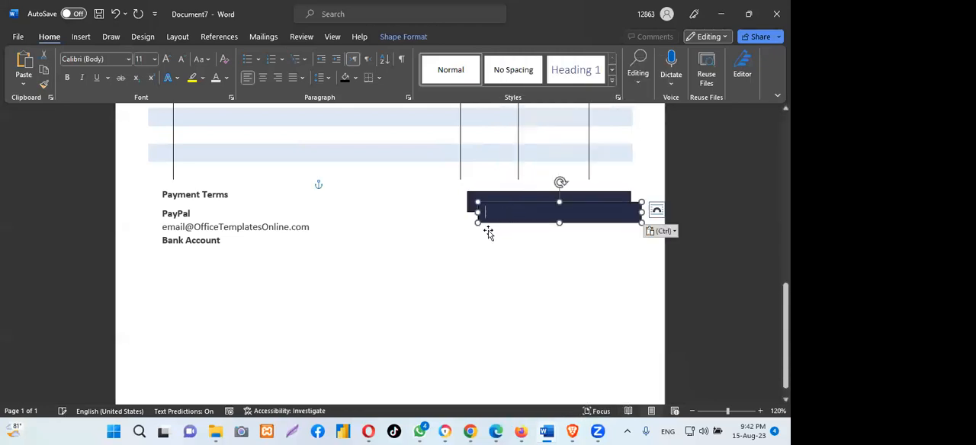
pyautogui.moveTo(519, 202); pyautogui.dragTo(508, 218)
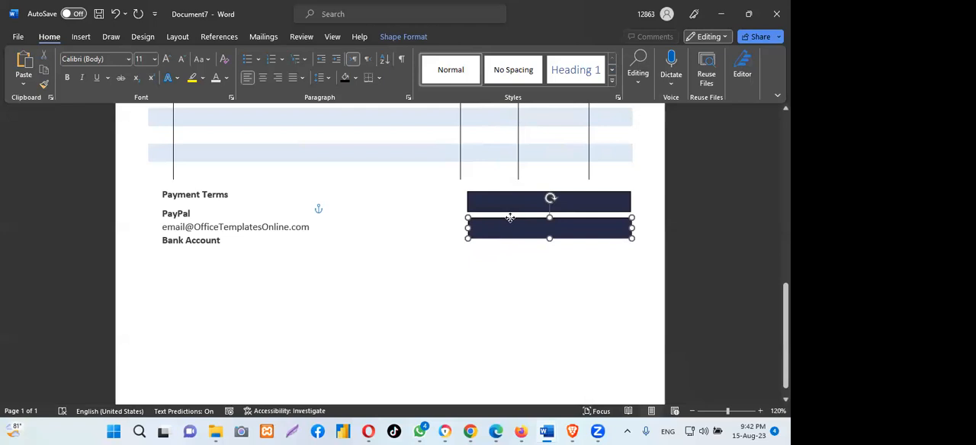
pyautogui.moveTo(510, 217); pyautogui.dragTo(510, 215)
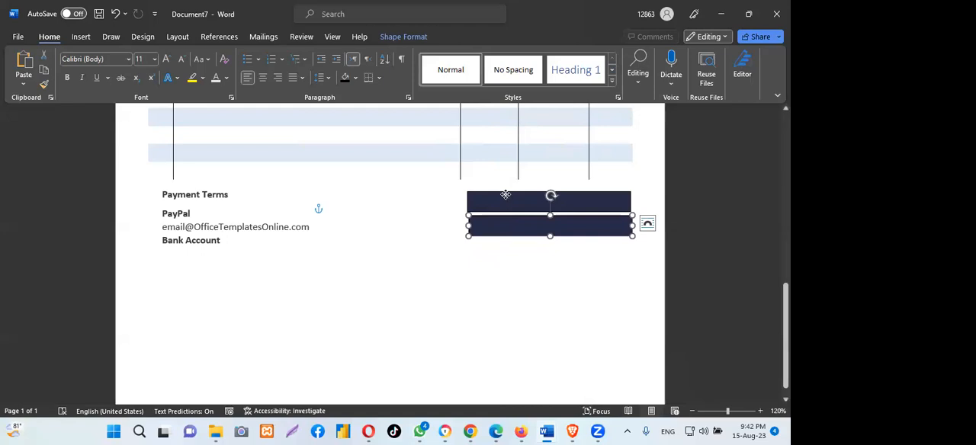
# - Paste a third copy of the navy bar and place it beneath the second one
pyautogui.rightClick(505, 196)
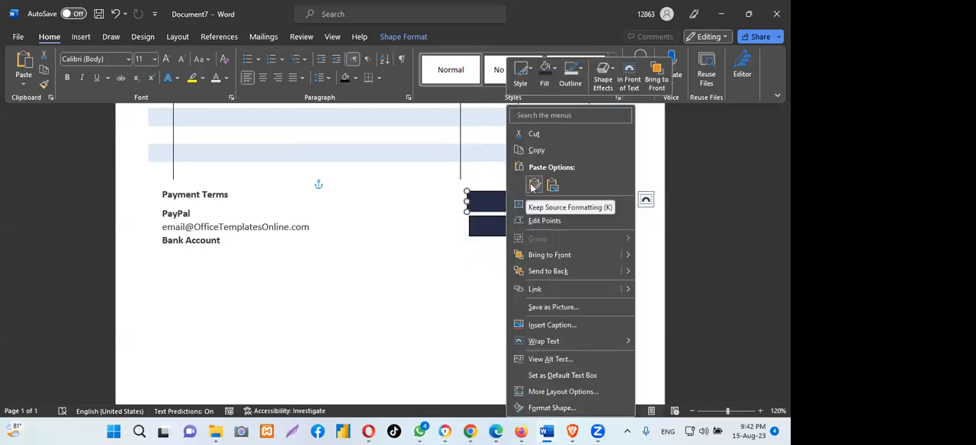
pyautogui.click(533, 186)
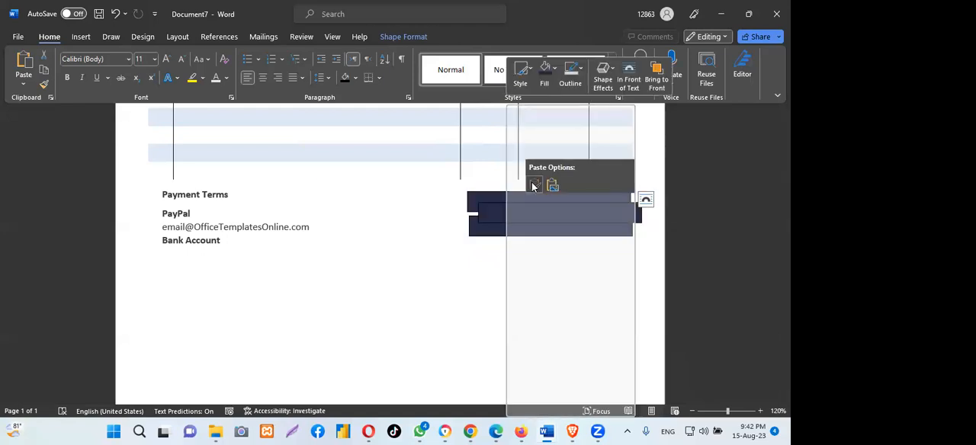
pyautogui.moveTo(506, 218); pyautogui.dragTo(514, 239)
pyautogui.click(508, 213)
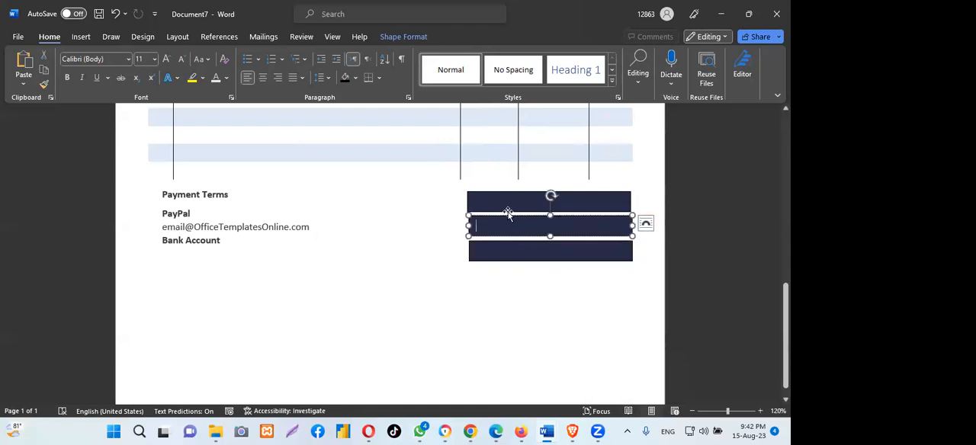
pyautogui.moveTo(508, 213); pyautogui.dragTo(515, 242)
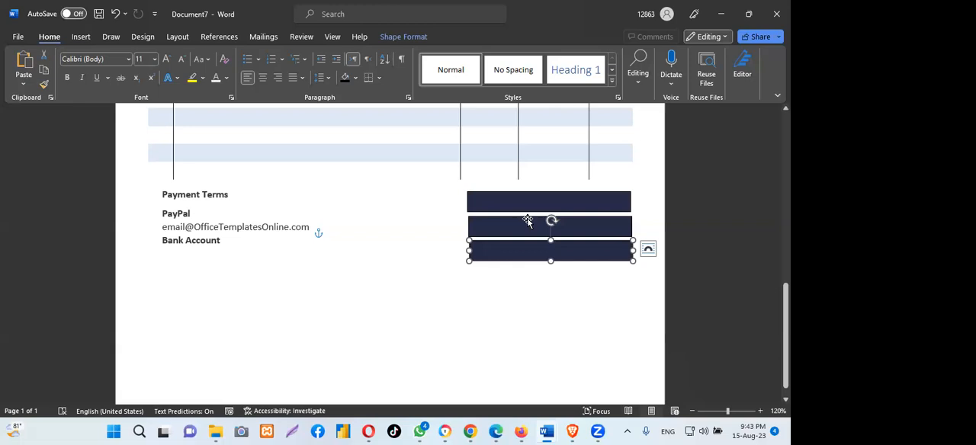
# - Move the three navy bars up close to the item table, stacking them with narrow, even gaps and aligned edges
pyautogui.click(527, 220)
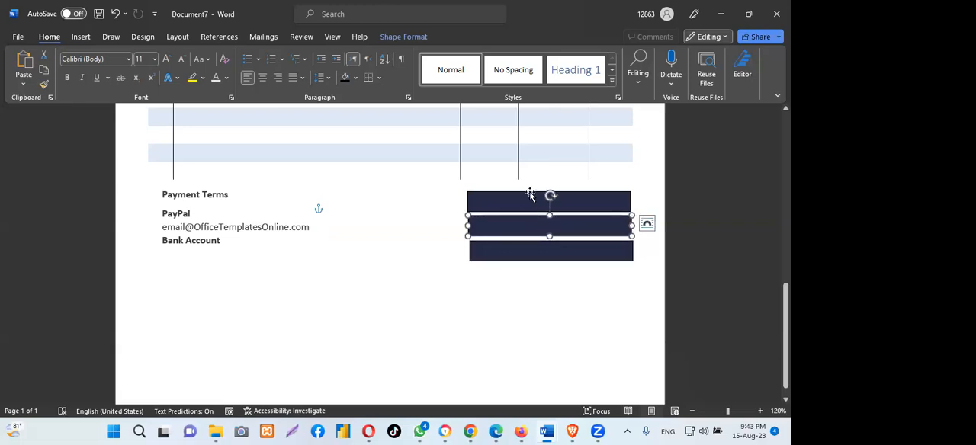
pyautogui.moveTo(530, 194); pyautogui.dragTo(531, 188)
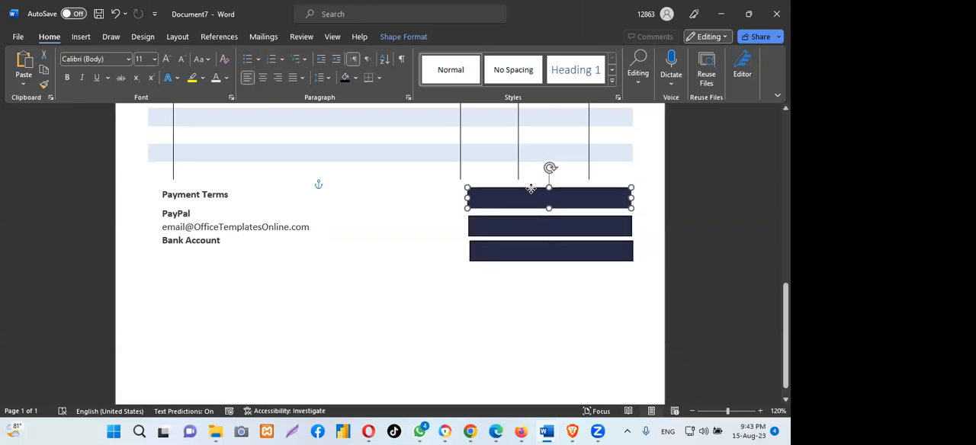
pyautogui.moveTo(533, 186); pyautogui.dragTo(534, 183)
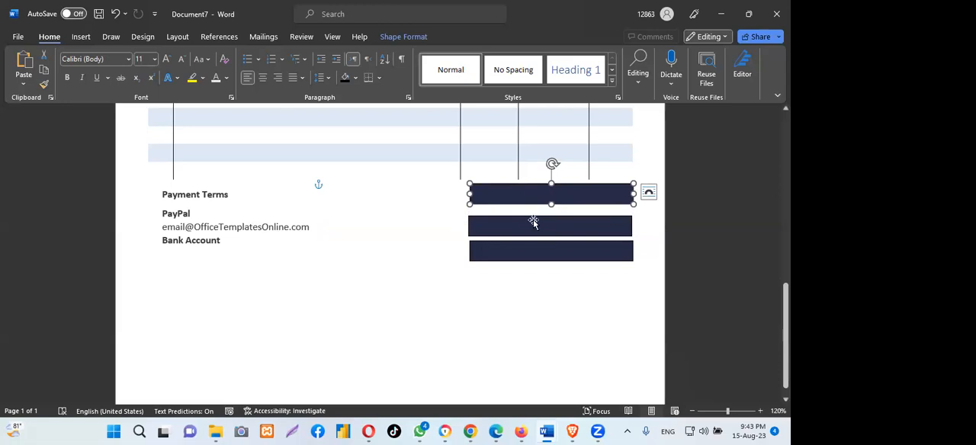
pyautogui.click(531, 215)
pyautogui.moveTo(526, 218)
pyautogui.mouseDown()
pyautogui.moveTo(536, 213)
pyautogui.moveTo(529, 207)
pyautogui.mouseUp()
pyautogui.click(530, 244)
pyautogui.moveTo(529, 244); pyautogui.dragTo(531, 234)
pyautogui.click(559, 301)
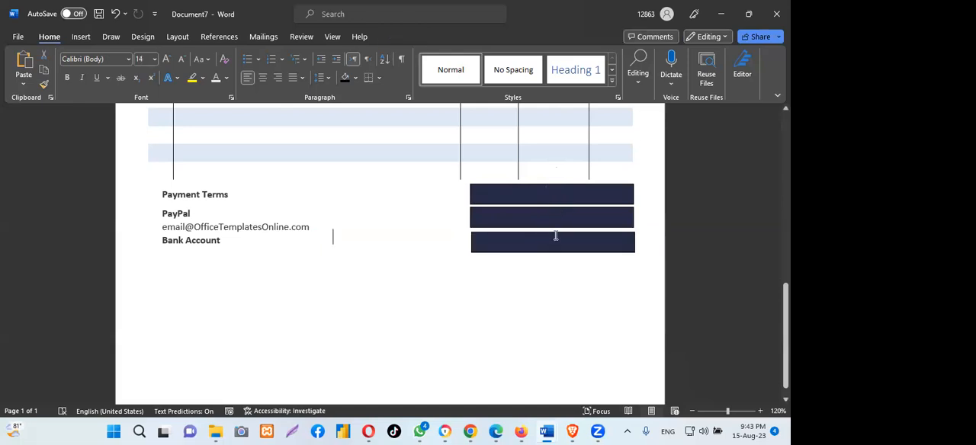
pyautogui.click(540, 233)
pyautogui.moveTo(538, 233); pyautogui.dragTo(540, 231)
pyautogui.click(571, 288)
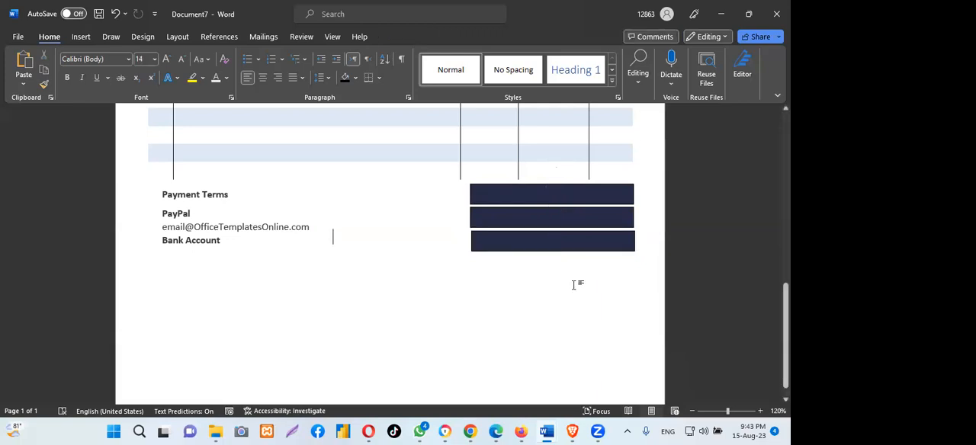
# - Fill the lowest of the three bars with the palette's slate blue #445069
pyautogui.click(538, 234)
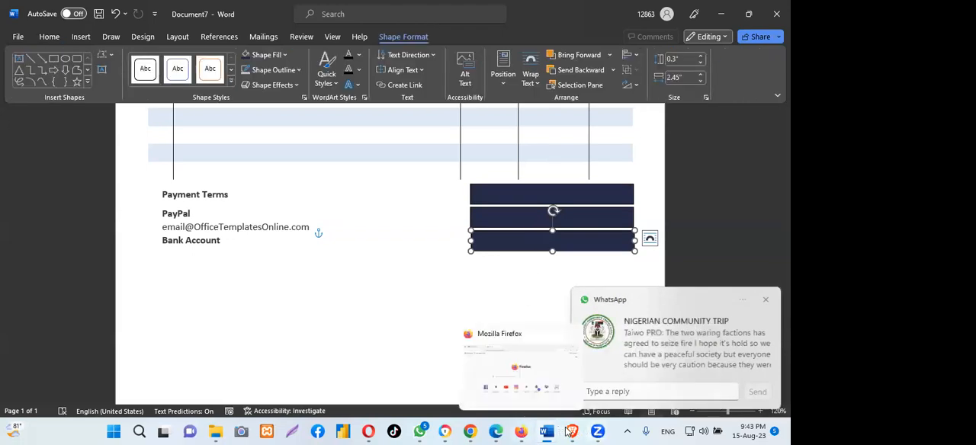
pyautogui.click(470, 431)
pyautogui.click(271, 235)
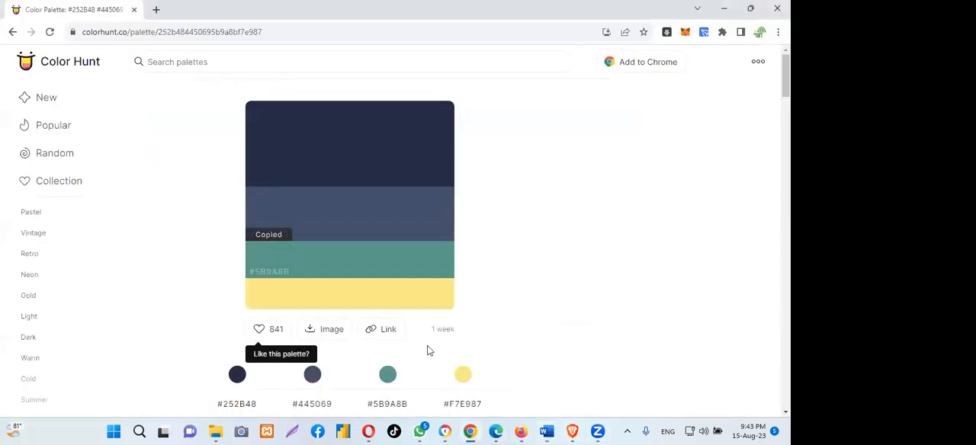
pyautogui.click(547, 431)
pyautogui.click(629, 393)
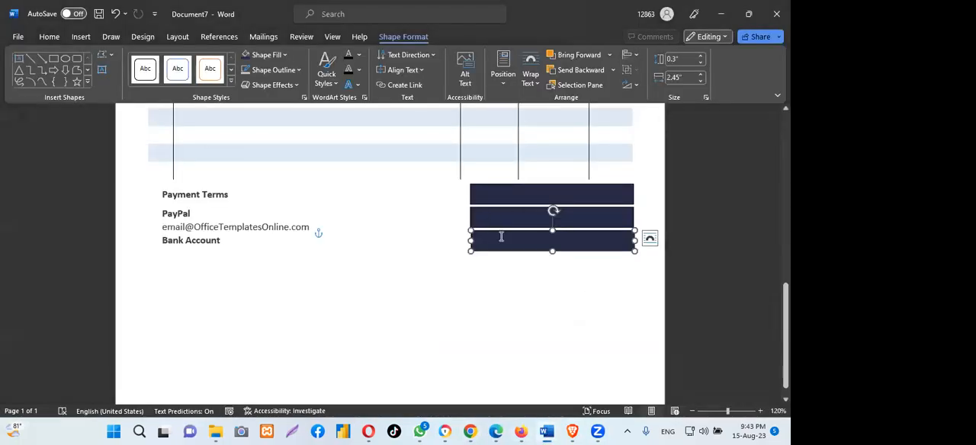
pyautogui.click(285, 56)
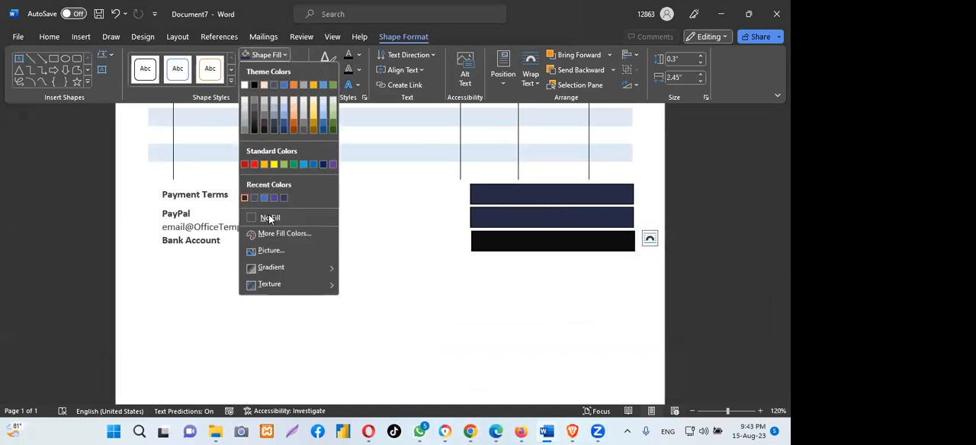
pyautogui.click(267, 233)
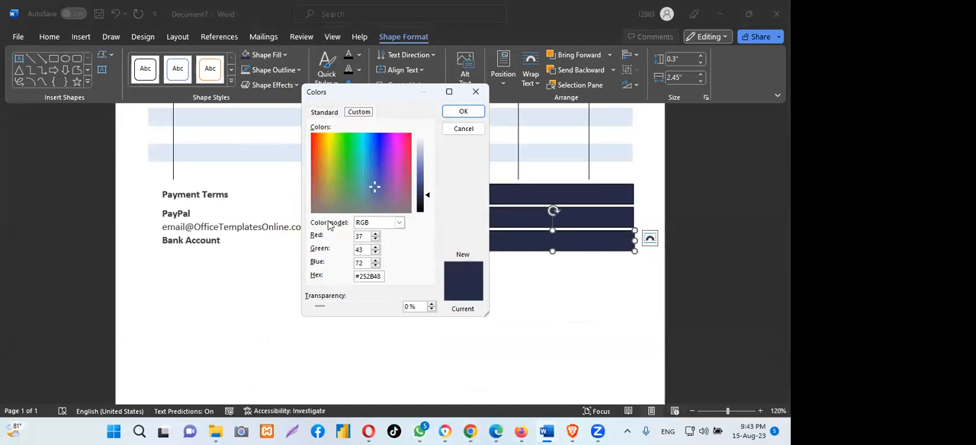
pyautogui.moveTo(382, 276); pyautogui.dragTo(338, 276)
pyautogui.press('BackSpace')
pyautogui.write('#445069')
pyautogui.click(464, 112)
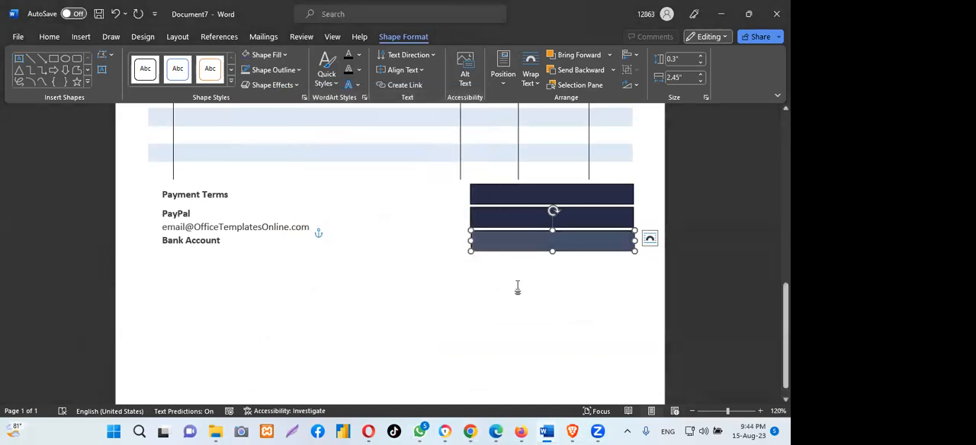
pyautogui.click(524, 320)
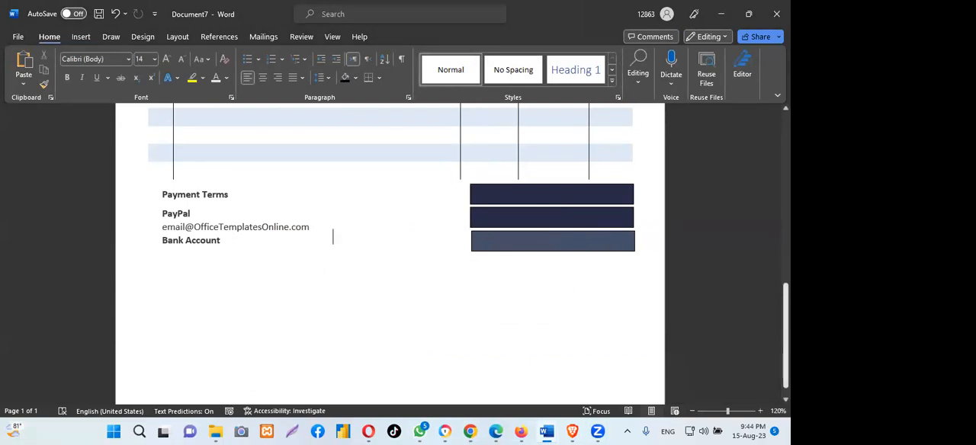
# - Shorten the navy header band slightly by raising its lower edge
pyautogui.scroll(15, 390, 255)
pyautogui.scroll(-4, 537, 169)
pyautogui.scroll(4, 538, 169)
pyautogui.click(537, 169)
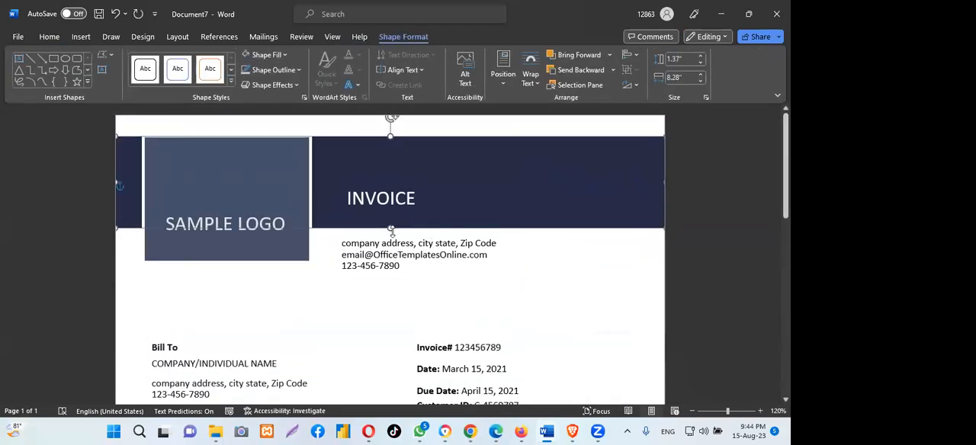
pyautogui.moveTo(389, 228); pyautogui.dragTo(388, 222)
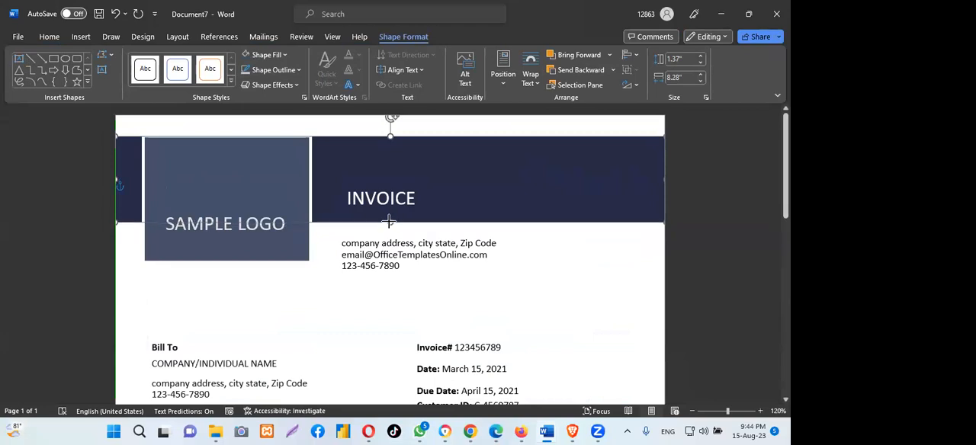
pyautogui.click(374, 193)
pyautogui.moveTo(370, 180); pyautogui.dragTo(371, 171)
# - Shorten the slate logo box by raising its lower edge and nudge the company contact text box up slightly
pyautogui.click(233, 244)
pyautogui.moveTo(227, 260); pyautogui.dragTo(227, 251)
pyautogui.click(373, 245)
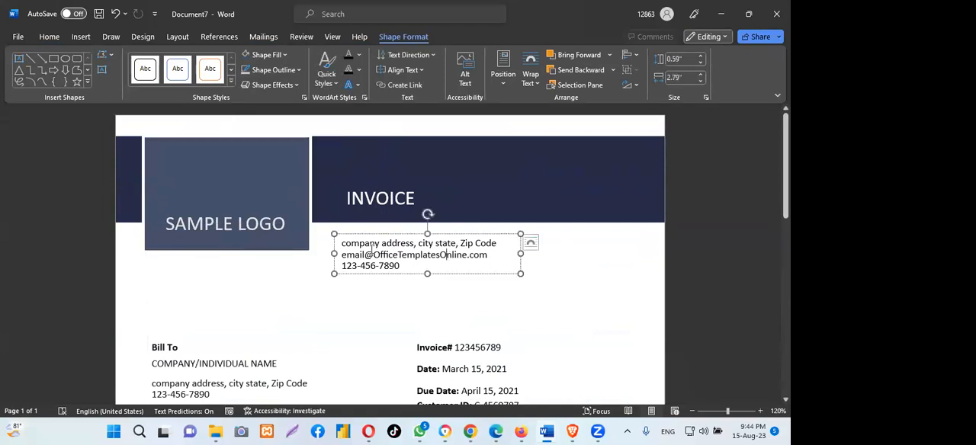
pyautogui.moveTo(380, 236); pyautogui.dragTo(380, 233)
# - Check the totals bars in the purchasing-invoice-template document, deny the Zoom recording request, and return to Document7
pyautogui.scroll(-10, 609, 235)
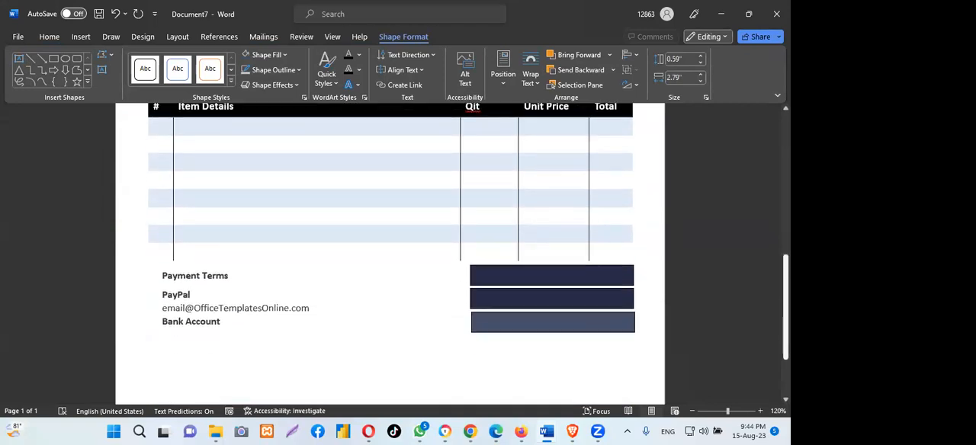
pyautogui.click(540, 200)
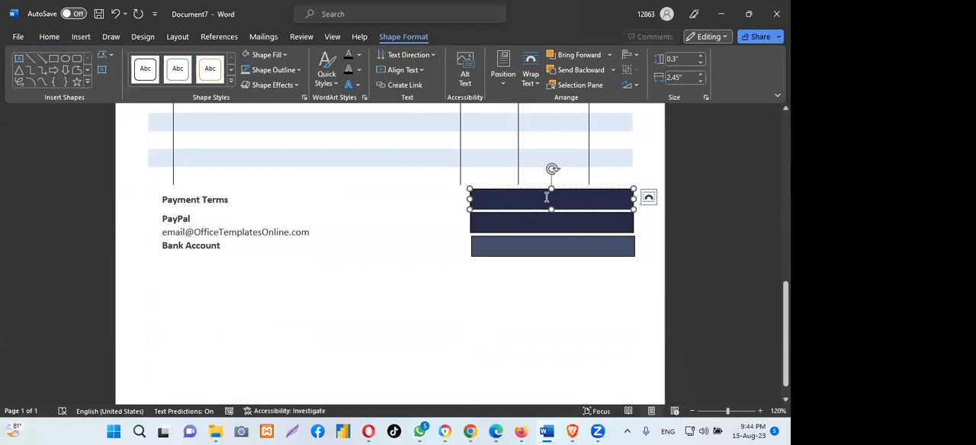
pyautogui.moveTo(542, 431)
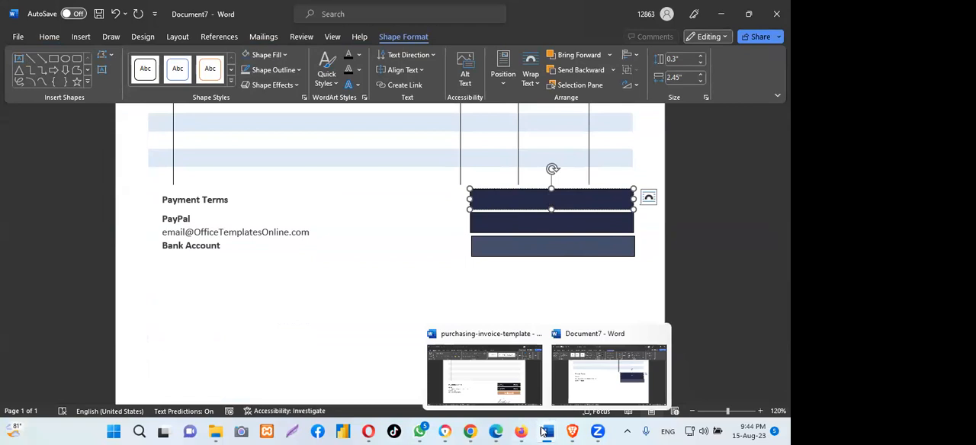
pyautogui.click(513, 380)
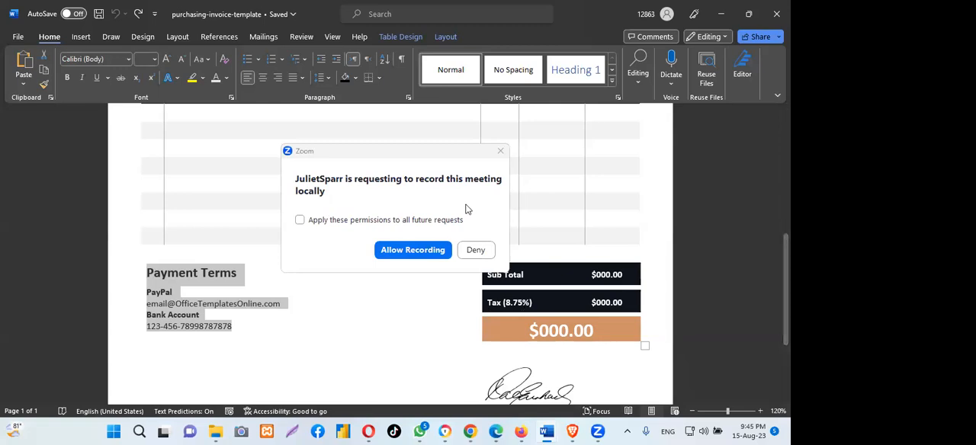
pyautogui.click(475, 250)
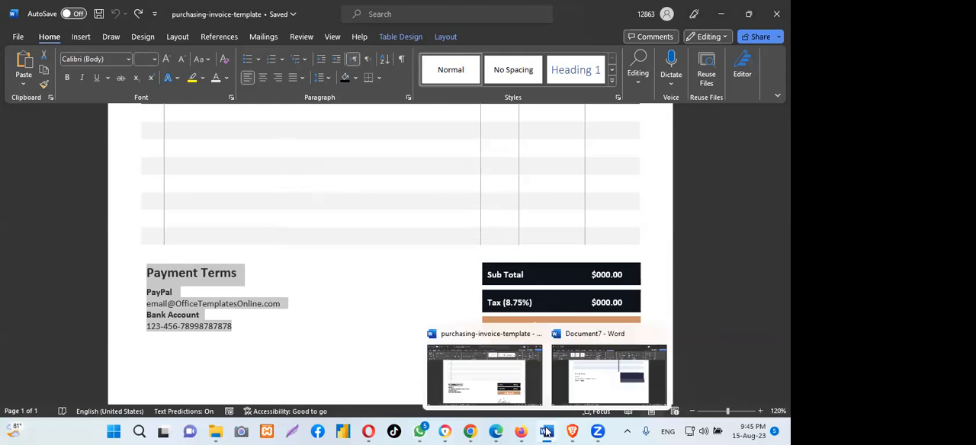
pyautogui.moveTo(546, 431)
pyautogui.click(573, 396)
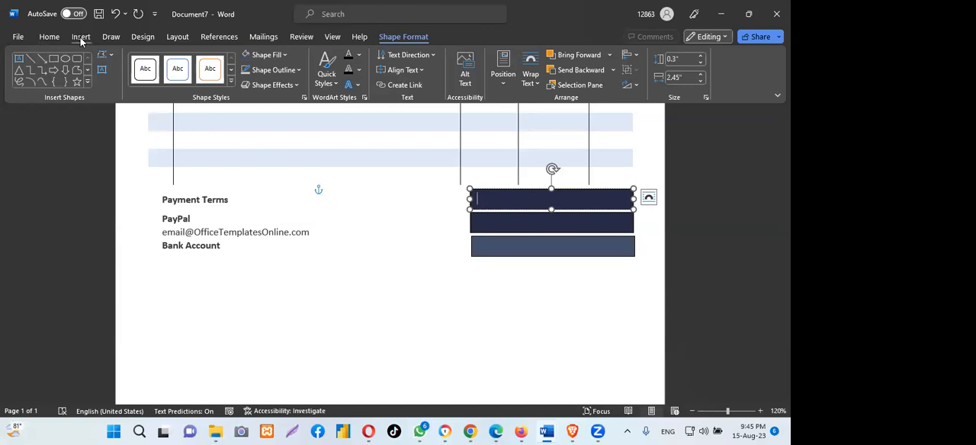
# - Insert a 2x1 table inside the top navy bar and try out both cells with filler letters, clearing the second cell
pyautogui.click(80, 37)
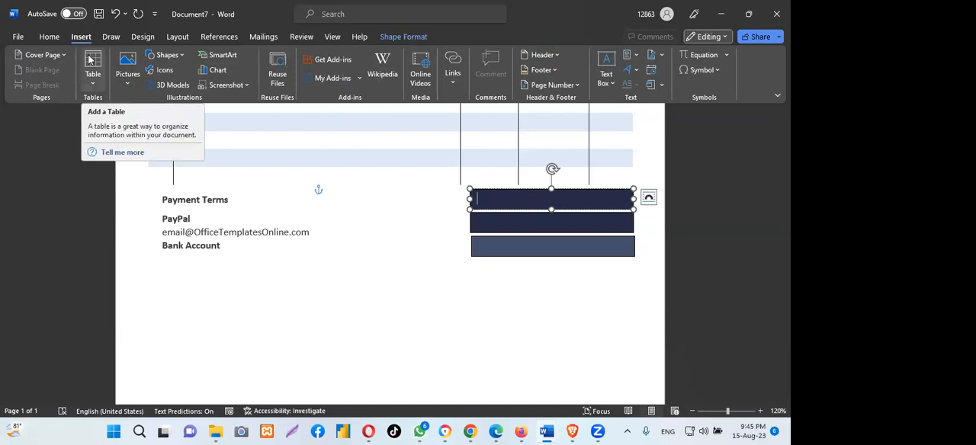
pyautogui.click(90, 61)
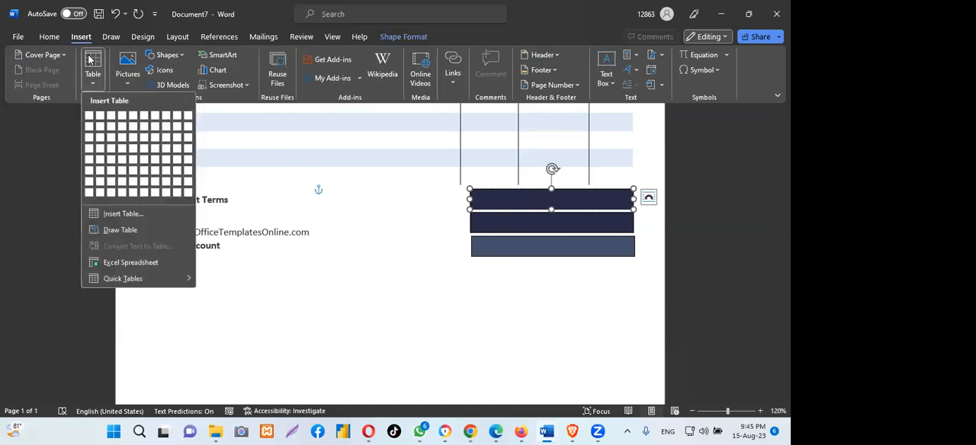
pyautogui.click(98, 120)
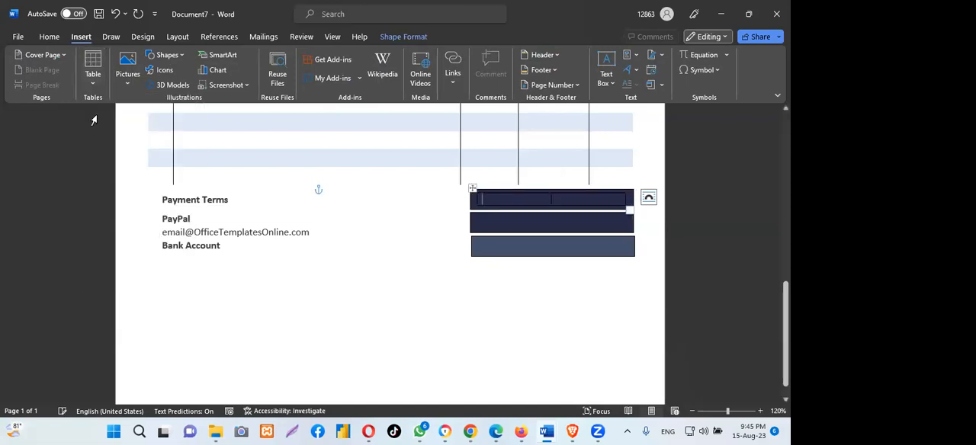
pyautogui.write('jjjjjjjjjj')
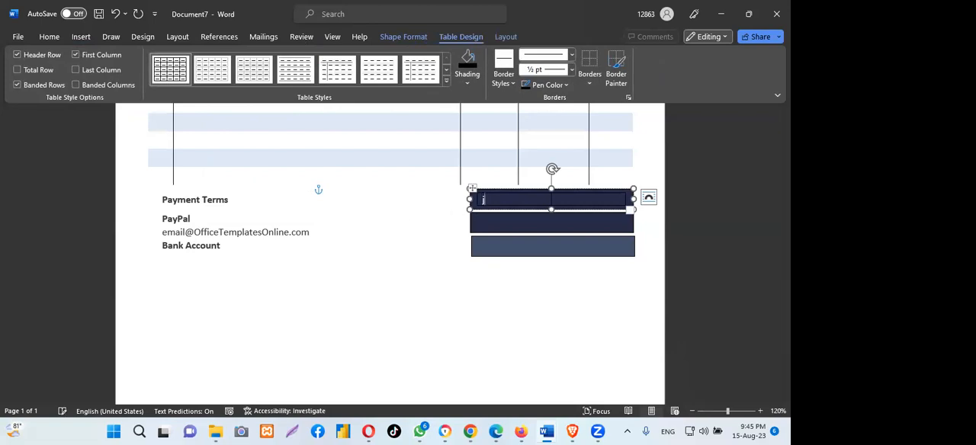
pyautogui.click(579, 199)
pyautogui.write('jjjjjjjjjj')
pyautogui.press('BackSpace')
pyautogui.press('BackSpace')
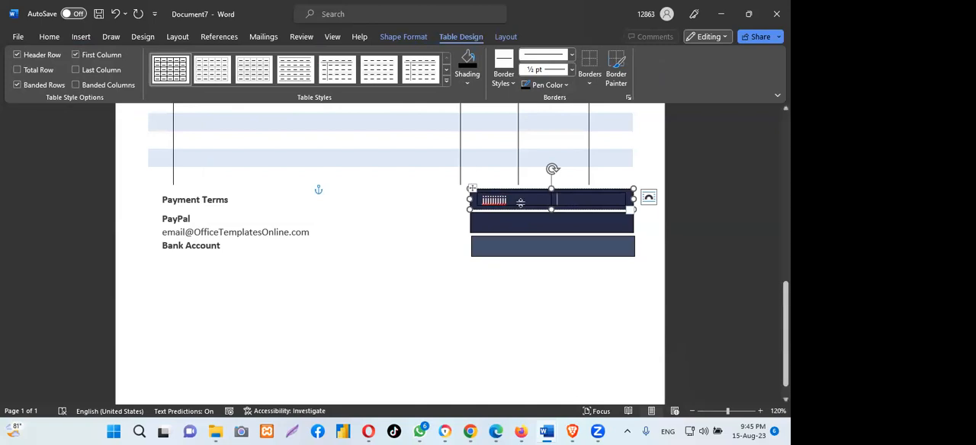
# - Remove all borders from the table in the top navy bar and delete the filler letters from its first cell
pyautogui.click(471, 188)
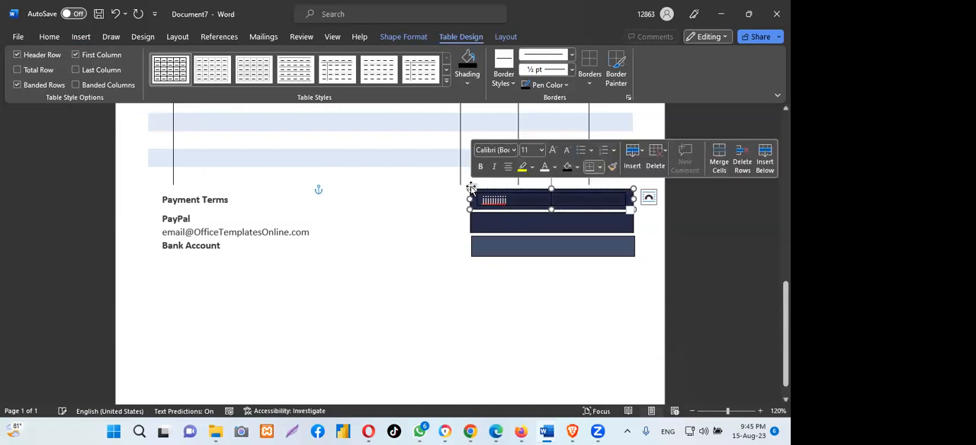
pyautogui.click(591, 85)
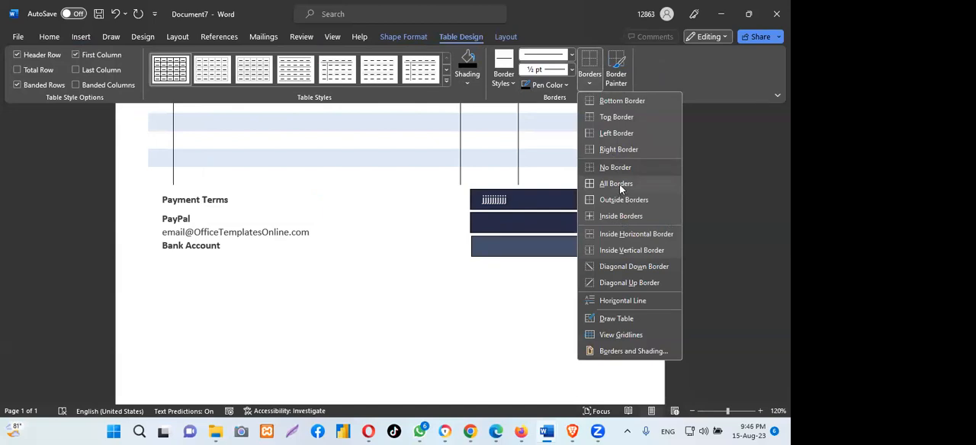
pyautogui.click(619, 187)
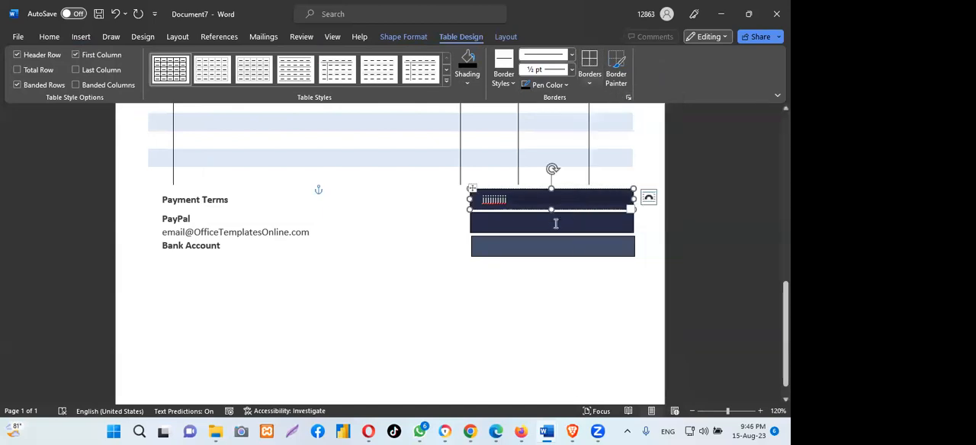
pyautogui.click(552, 222)
pyautogui.click(527, 224)
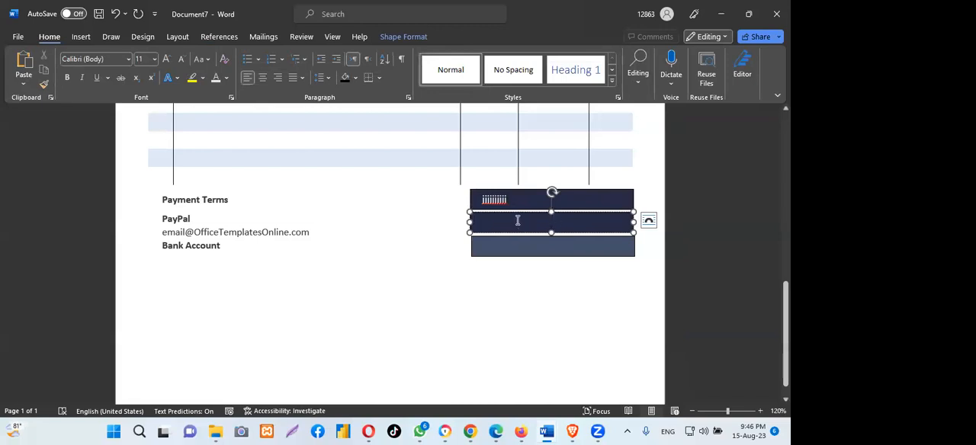
pyautogui.click(513, 201)
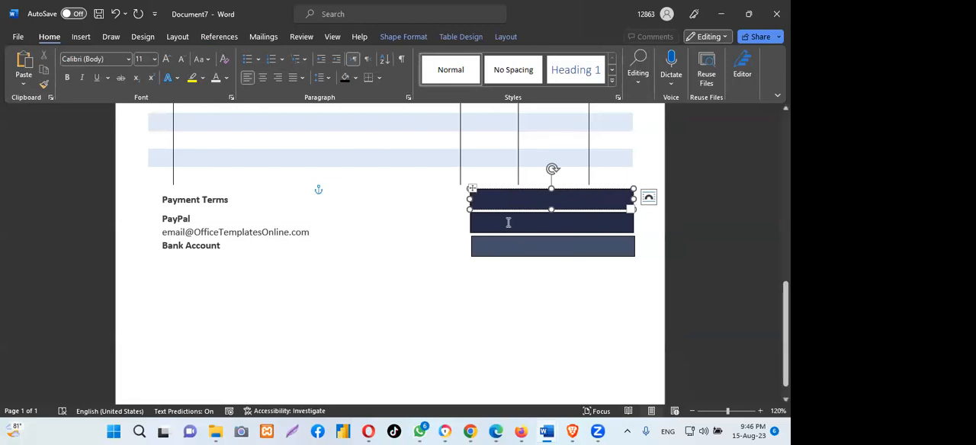
# - Insert a 2x1 table inside the middle navy bar
pyautogui.click(508, 222)
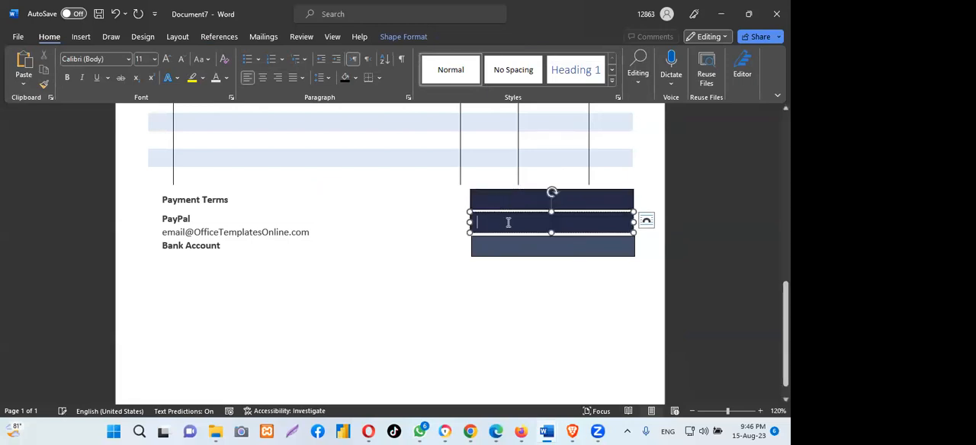
pyautogui.click(78, 37)
pyautogui.click(92, 85)
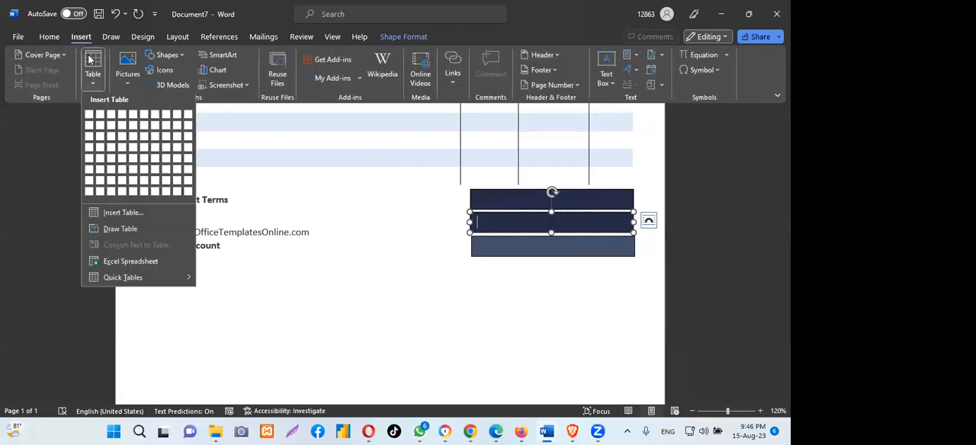
pyautogui.click(100, 115)
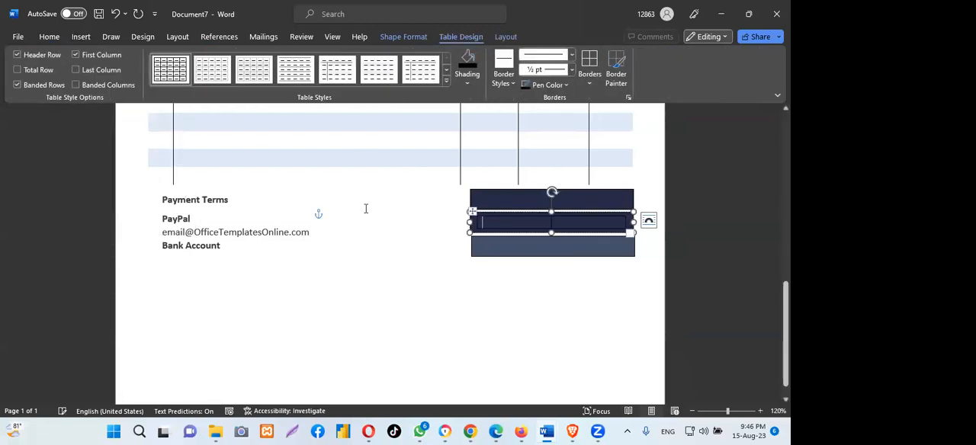
# - Remove the borders from the first cell of the table in the middle navy bar
pyautogui.click(591, 84)
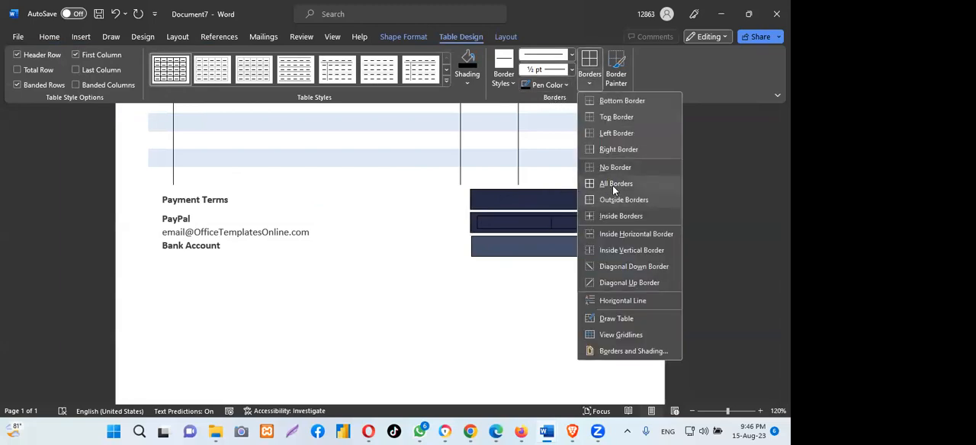
pyautogui.click(613, 186)
pyautogui.click(592, 85)
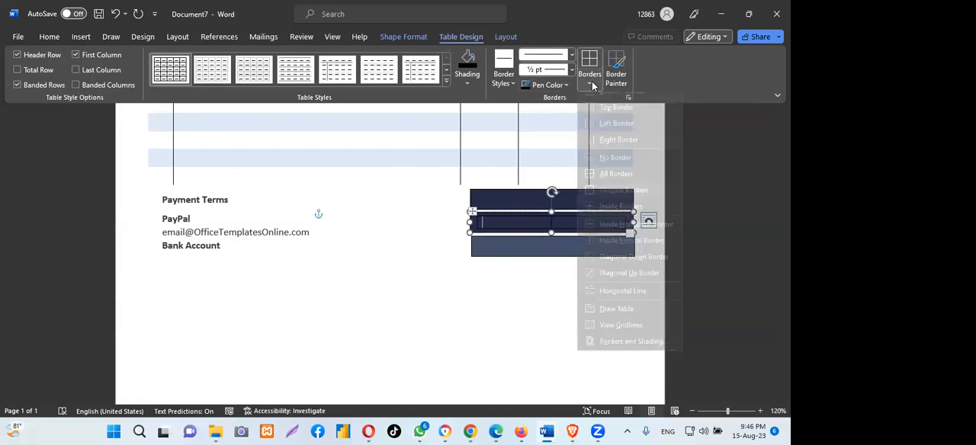
pyautogui.click(571, 225)
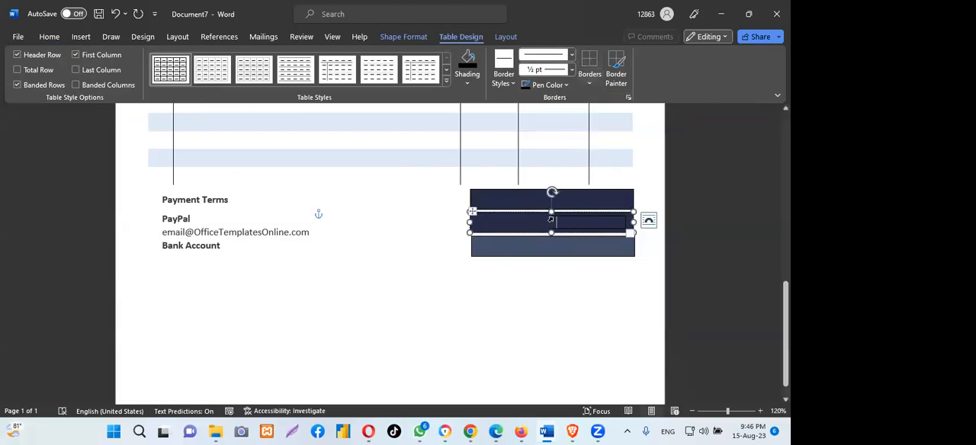
pyautogui.click(567, 215)
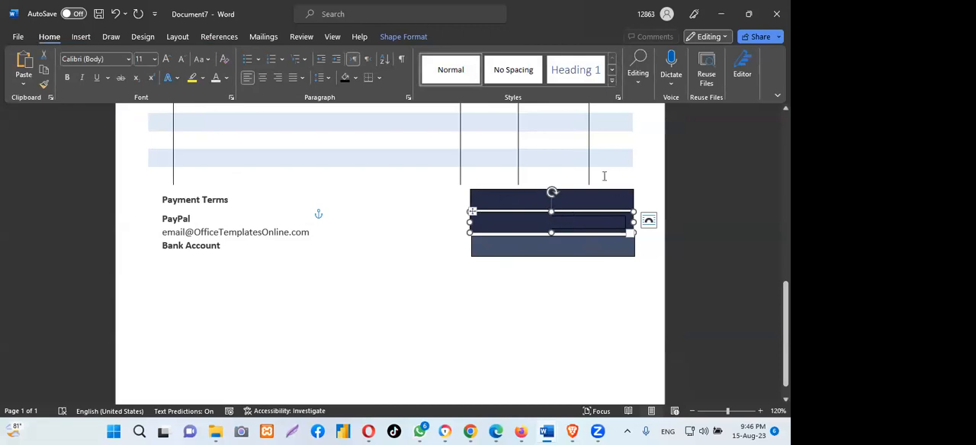
pyautogui.click(568, 221)
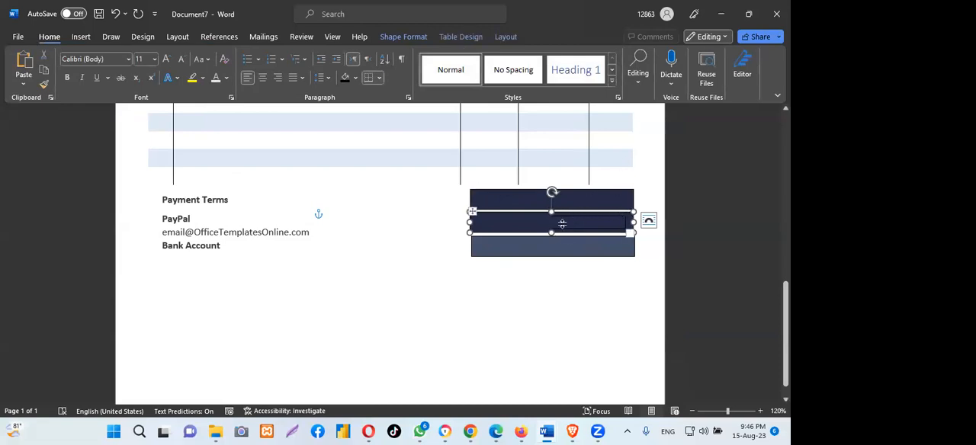
pyautogui.click(568, 294)
pyautogui.click(574, 214)
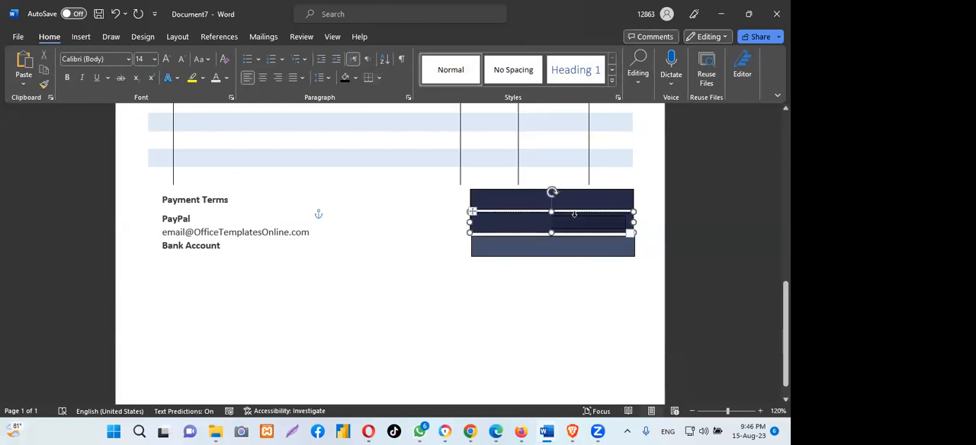
pyautogui.click(574, 215)
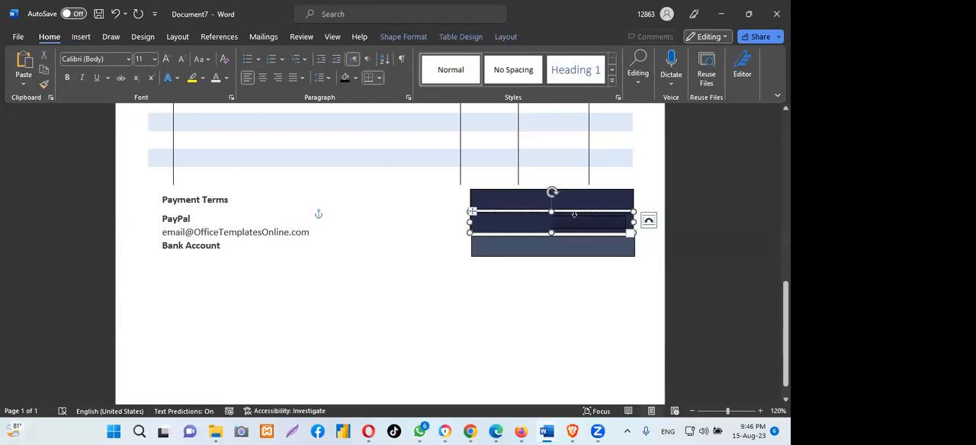
pyautogui.click(574, 223)
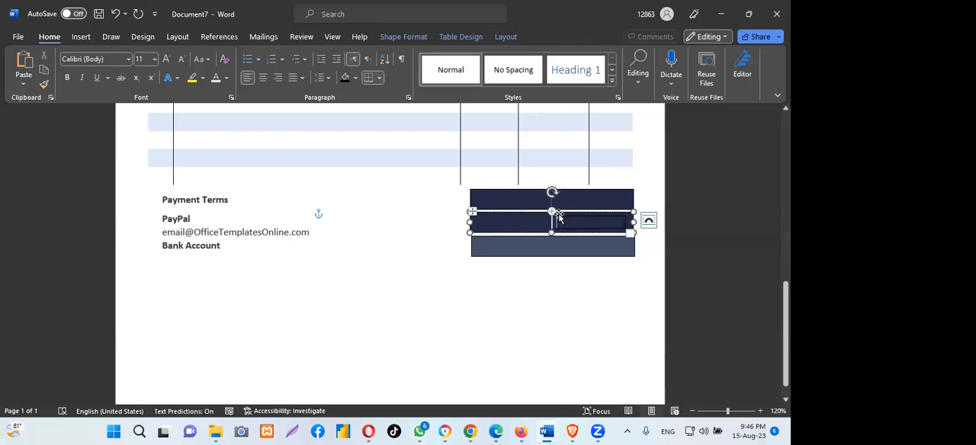
pyautogui.click(566, 215)
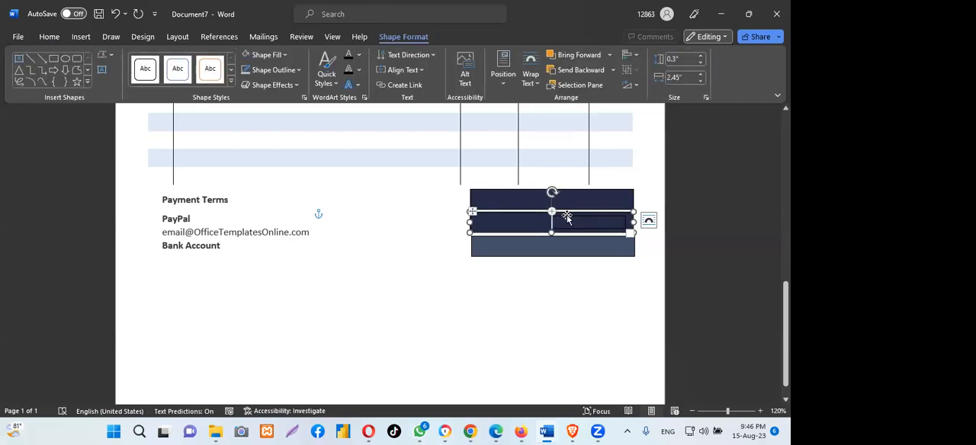
pyautogui.click(301, 70)
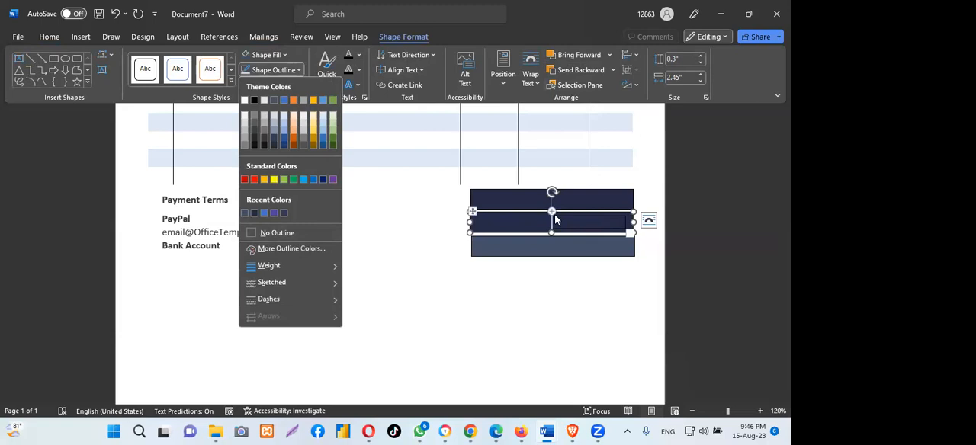
pyautogui.click(472, 212)
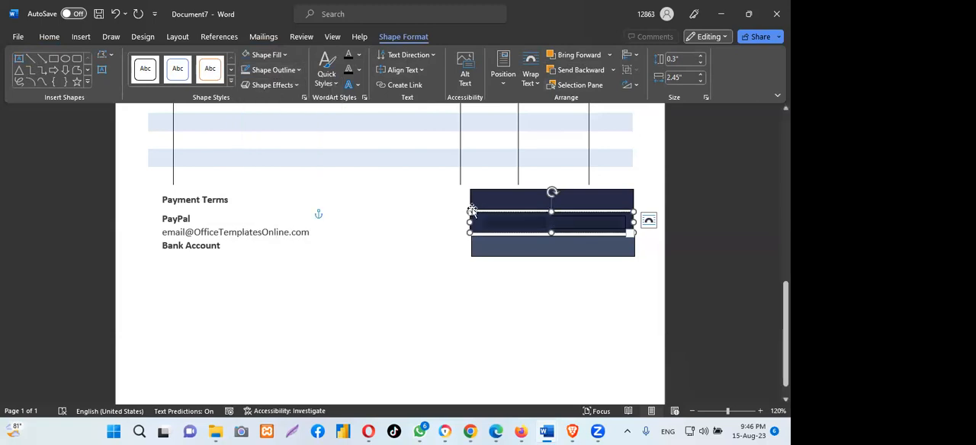
pyautogui.click(471, 211)
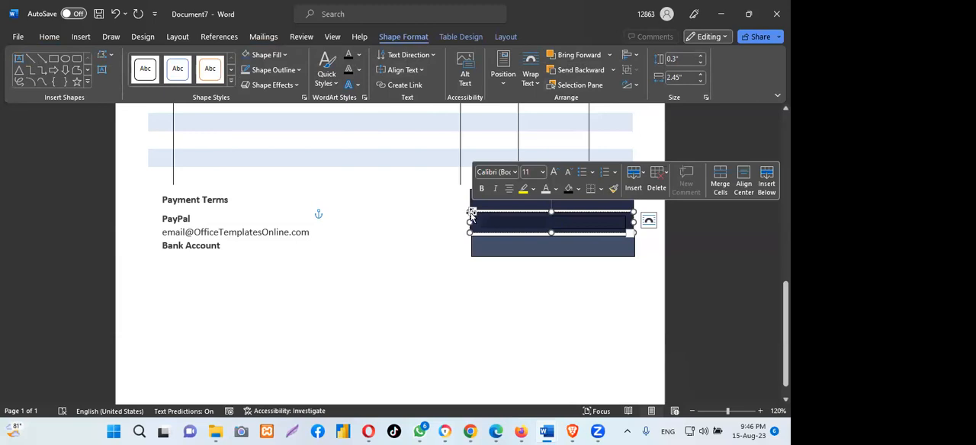
pyautogui.click(534, 285)
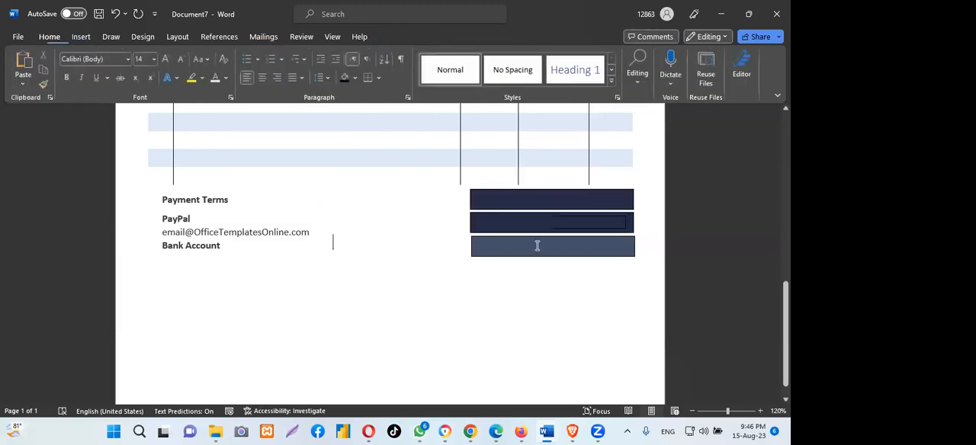
pyautogui.click(590, 231)
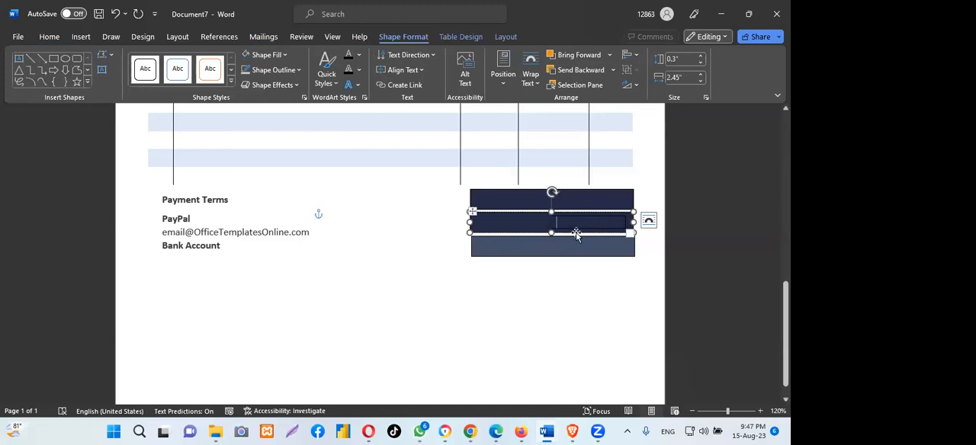
pyautogui.click(587, 244)
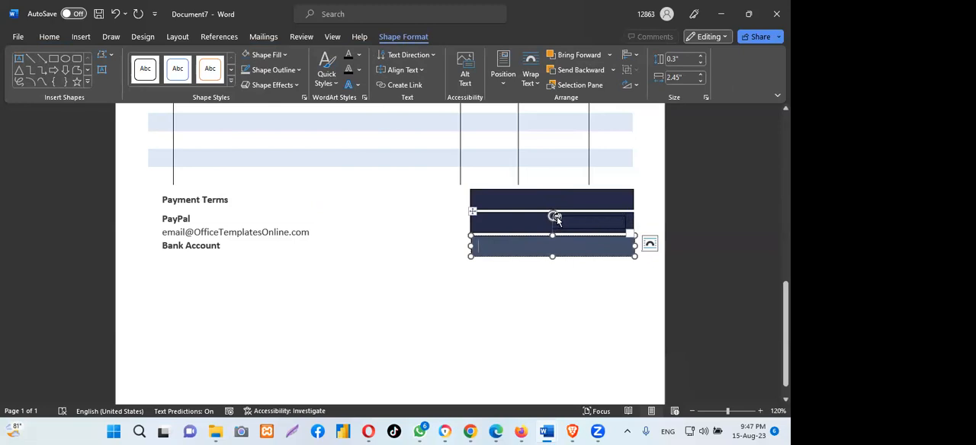
pyautogui.click(574, 200)
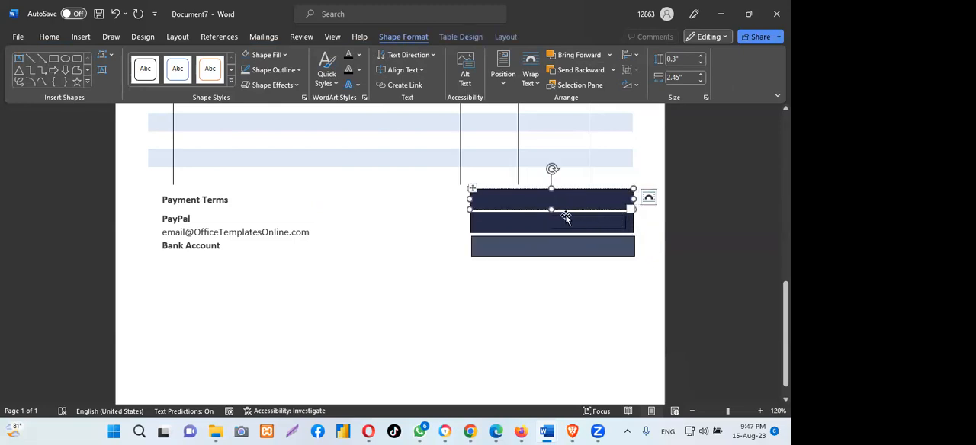
pyautogui.click(564, 218)
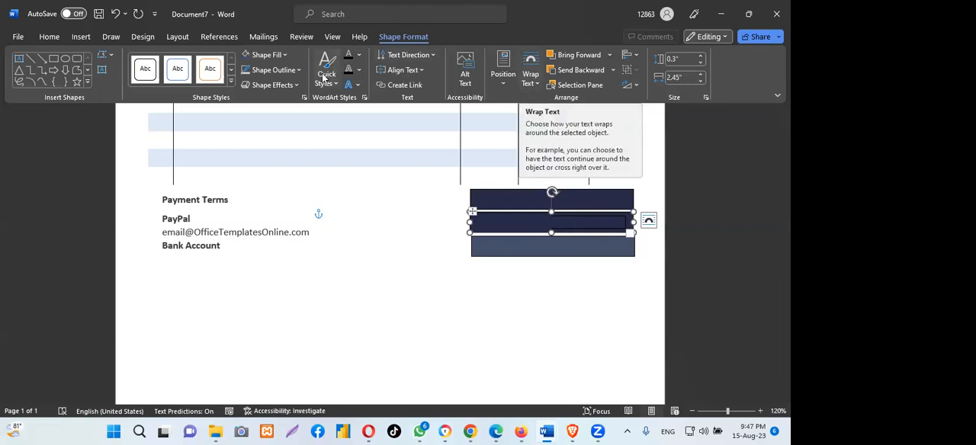
pyautogui.click(300, 70)
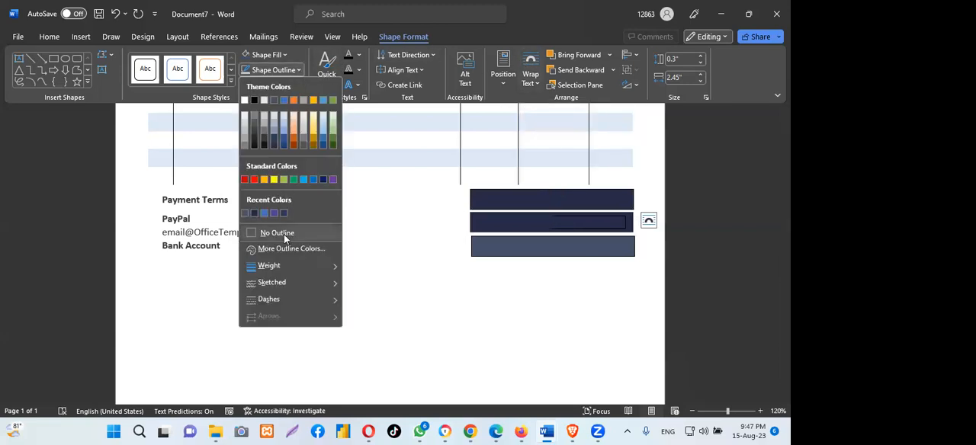
pyautogui.click(528, 250)
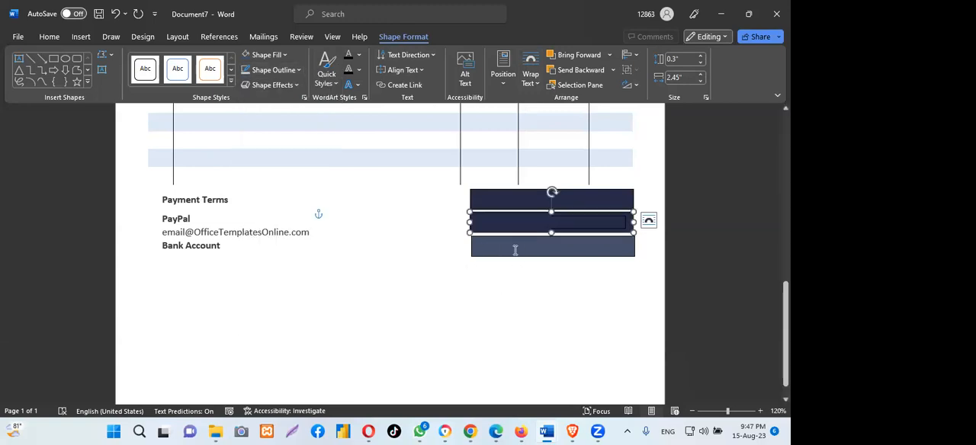
# - Switch to the purchasing-invoice-template document to check how its totals bars are laid out, and return to the new document
pyautogui.click(516, 250)
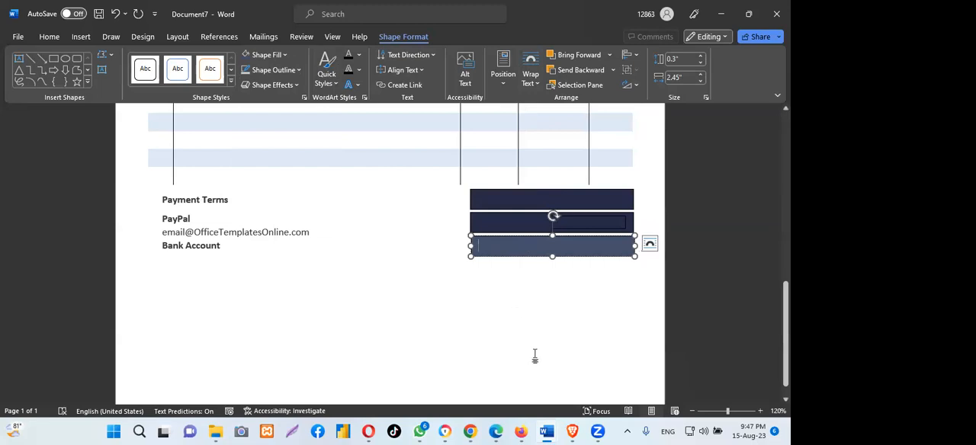
pyautogui.click(572, 432)
pyautogui.click(572, 432)
pyautogui.moveTo(554, 432)
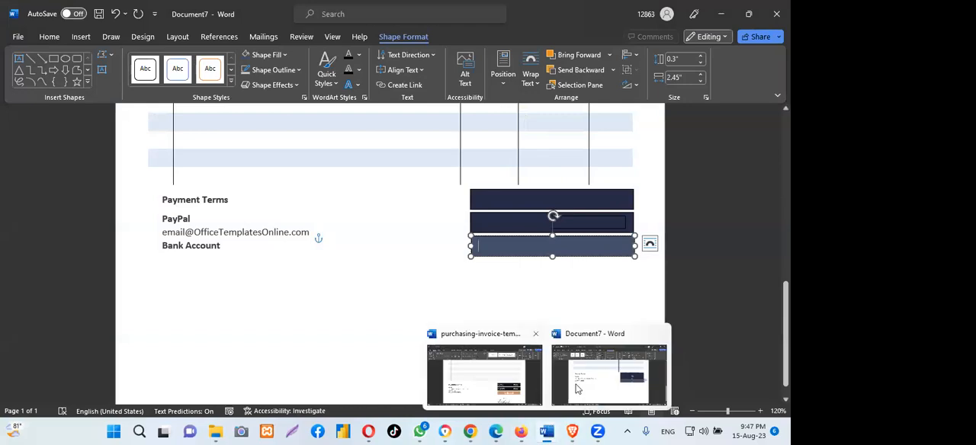
pyautogui.click(512, 387)
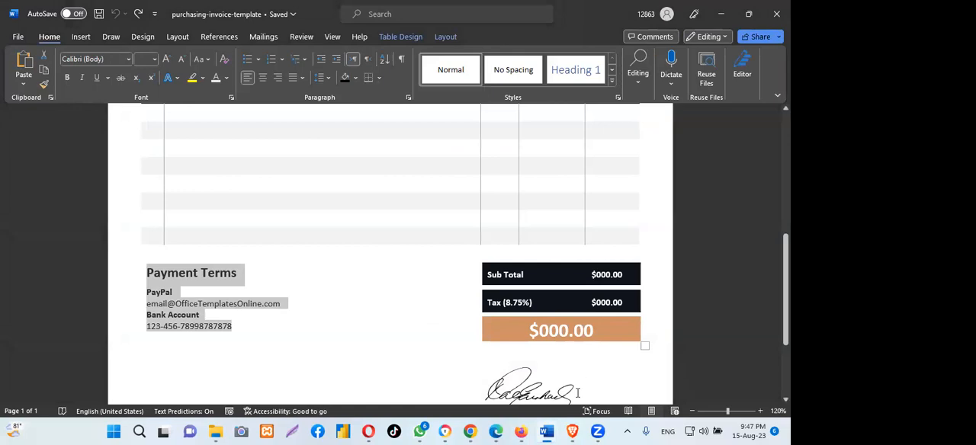
pyautogui.moveTo(555, 432)
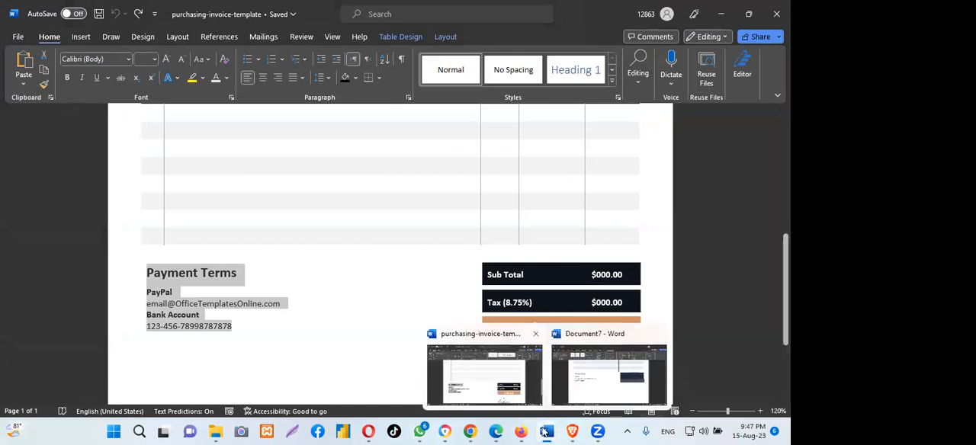
pyautogui.click(636, 381)
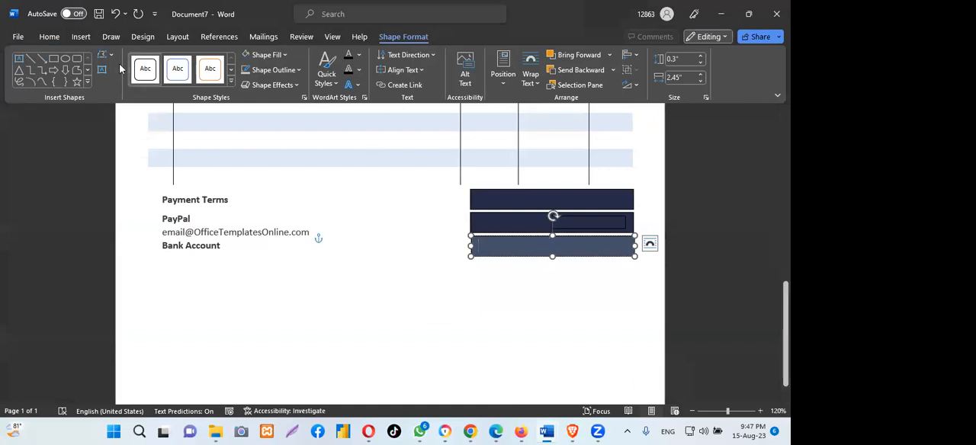
# - Centre the text in the lowest, lighter totals bar and enter "$ 000000" there
pyautogui.click(49, 38)
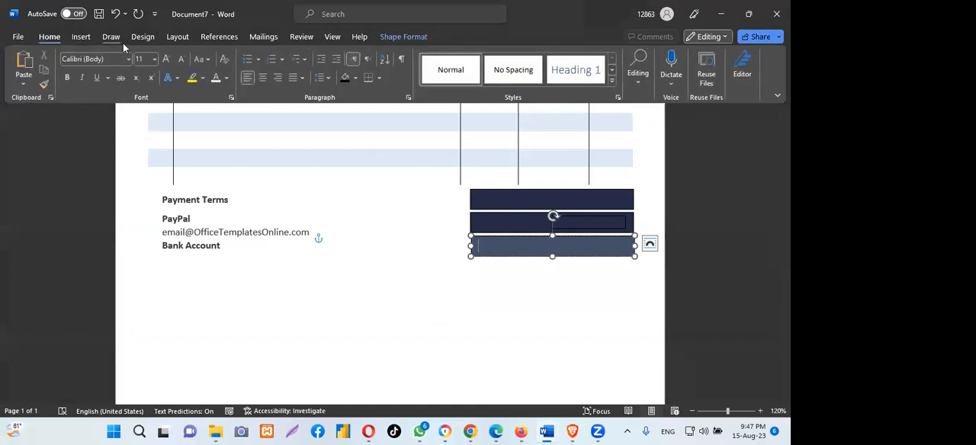
pyautogui.click(262, 77)
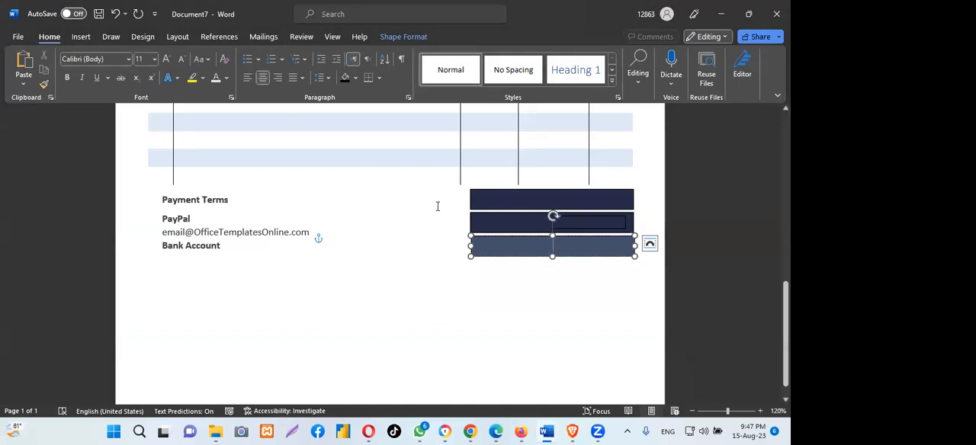
pyautogui.write('$')
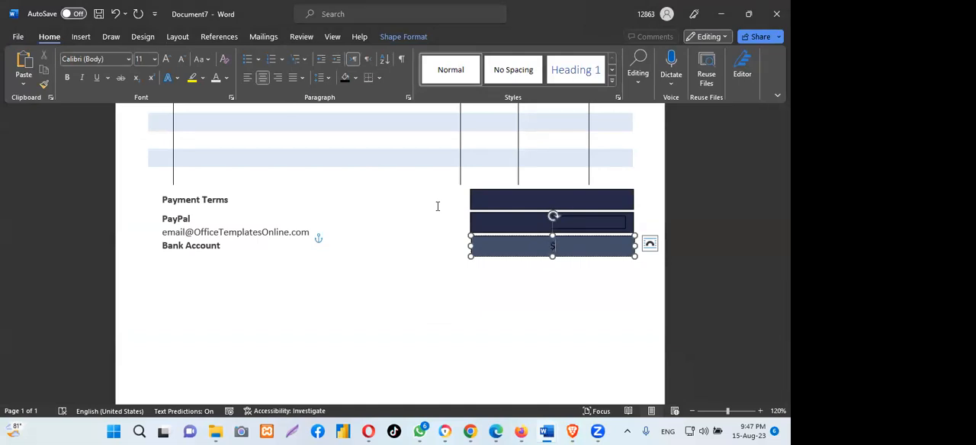
pyautogui.press('BackSpace')
pyautogui.click(226, 79)
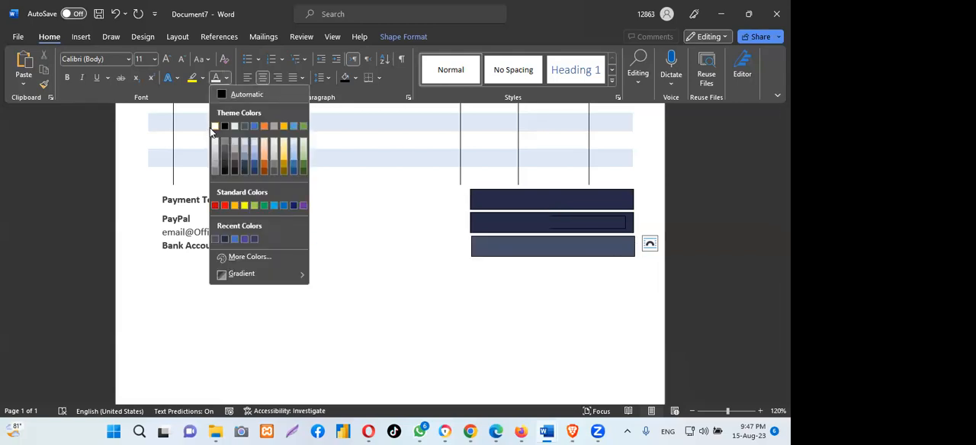
pyautogui.click(555, 241)
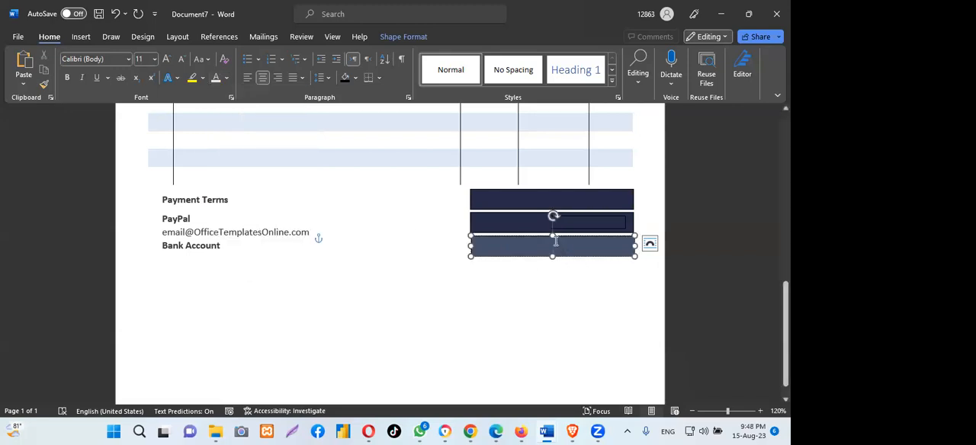
pyautogui.write('$')
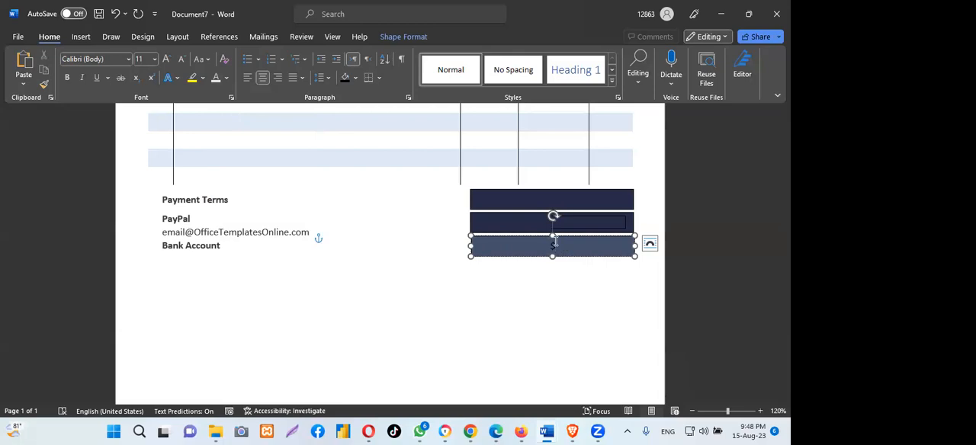
pyautogui.write(' 000000')
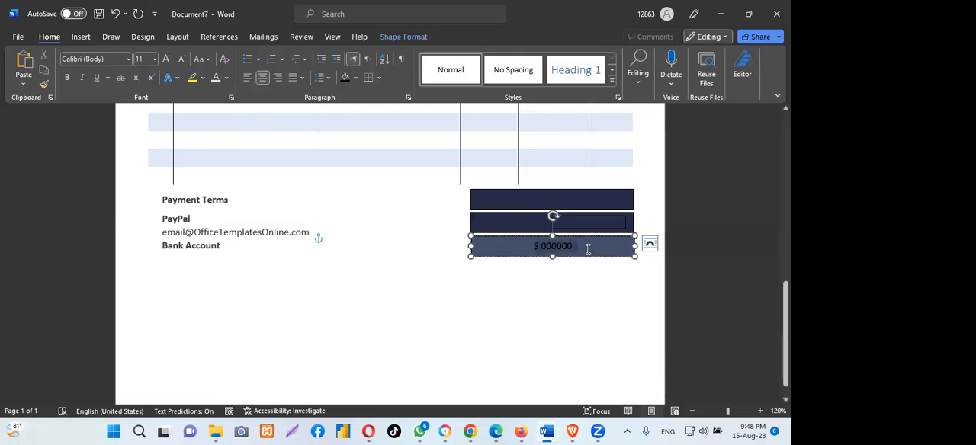
# - Make the "$ 000000" text in the lowest totals bar white and set its font size to 14
pyautogui.click(226, 78)
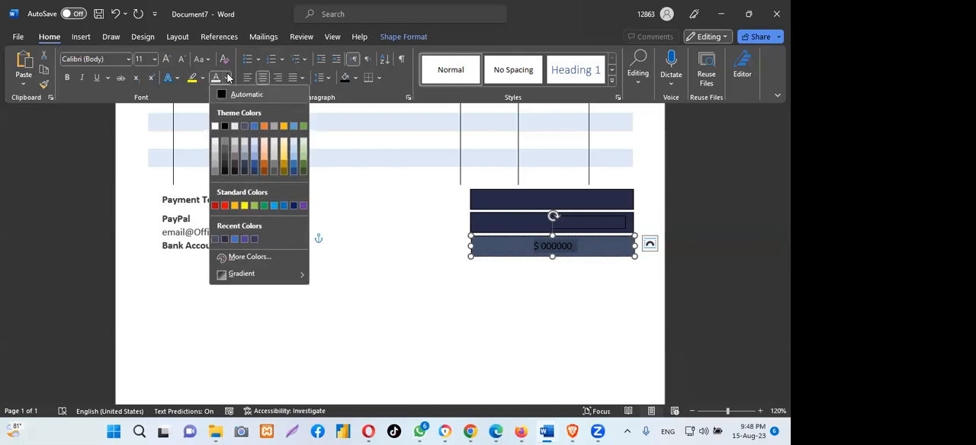
pyautogui.click(215, 126)
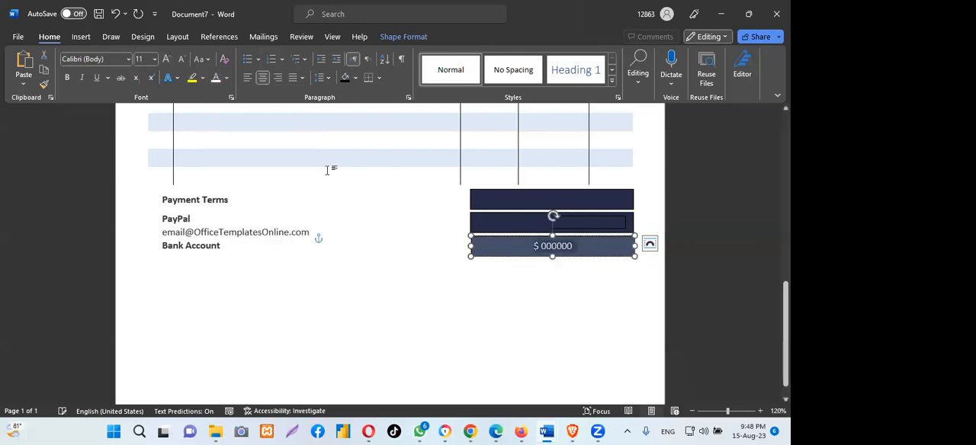
pyautogui.click(580, 246)
pyautogui.moveTo(579, 245); pyautogui.dragTo(518, 244)
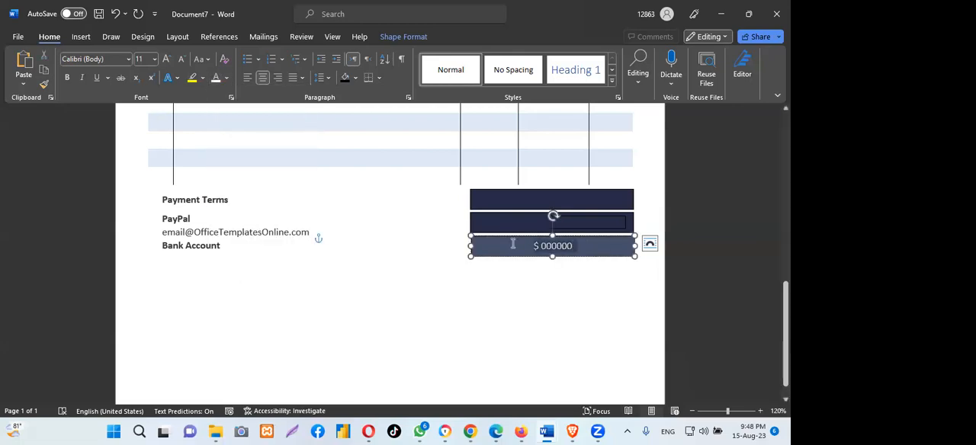
pyautogui.click(155, 59)
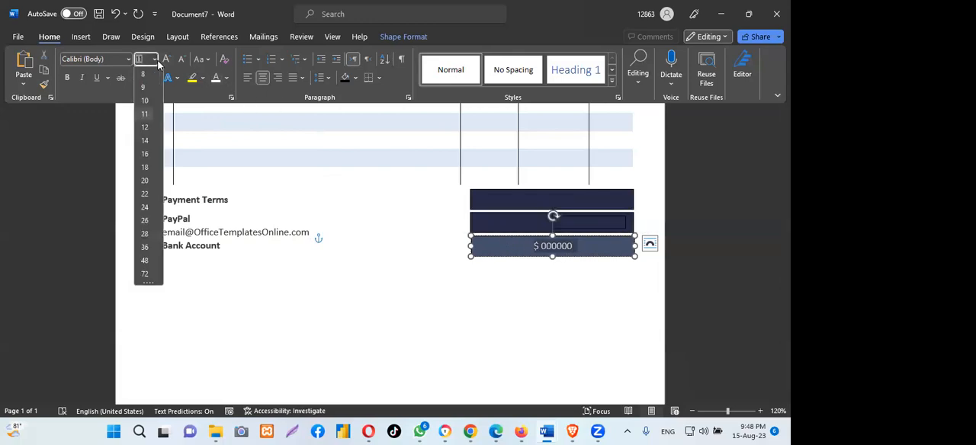
pyautogui.click(145, 141)
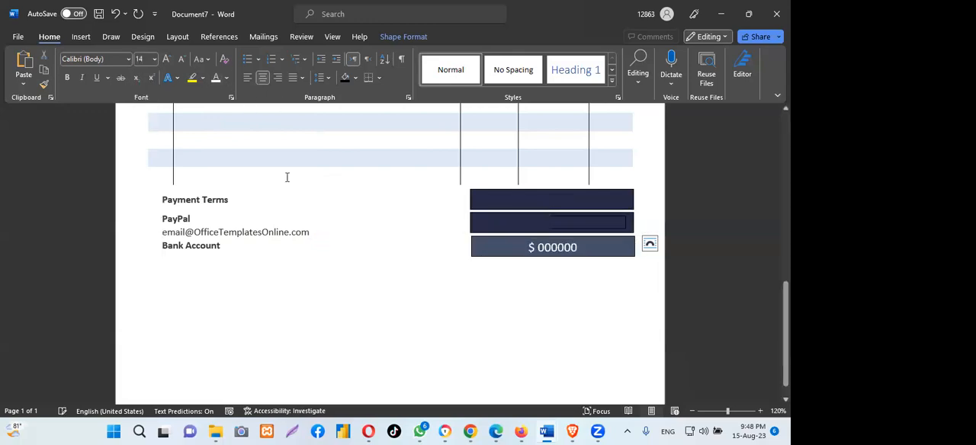
# - Enter "Total" in the first cell of the table in the middle navy bar
pyautogui.click(523, 220)
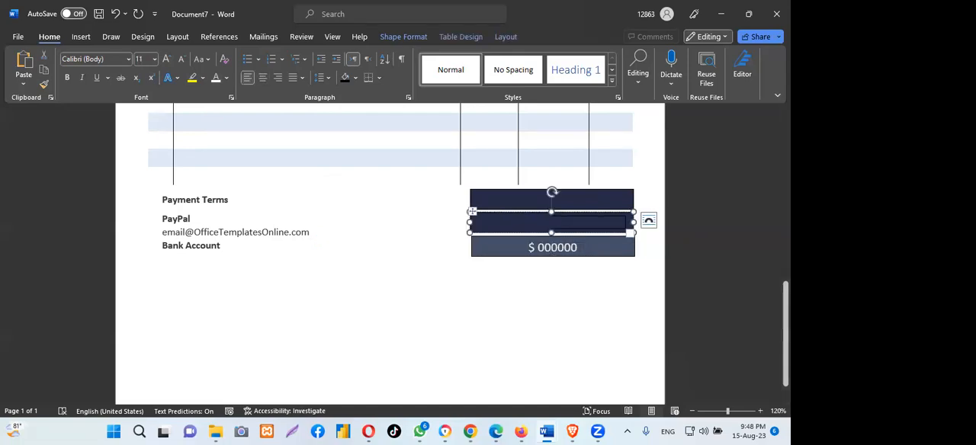
pyautogui.write('$')
pyautogui.press('BackSpace')
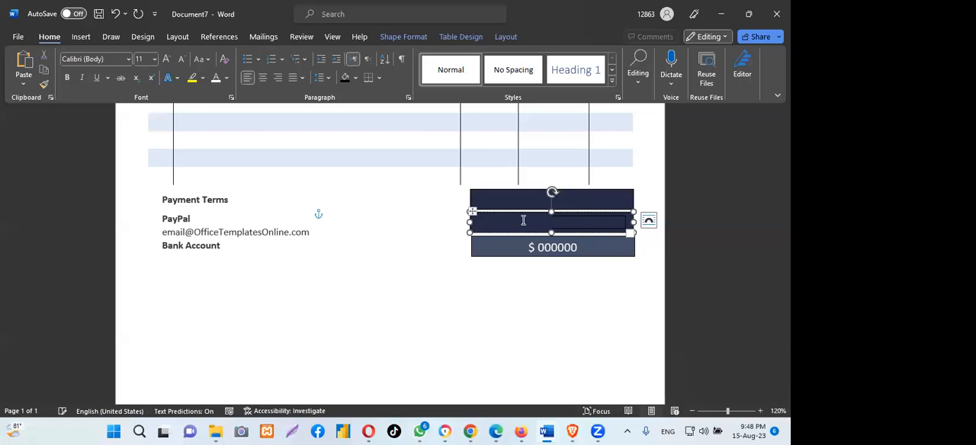
pyautogui.write('Ta')
pyautogui.write('la')
pyautogui.press('BackSpace')
pyautogui.write('ta')
# - Fill the two cells of the table in the top navy bar with "Sub Total" and "$00000"
pyautogui.click(493, 199)
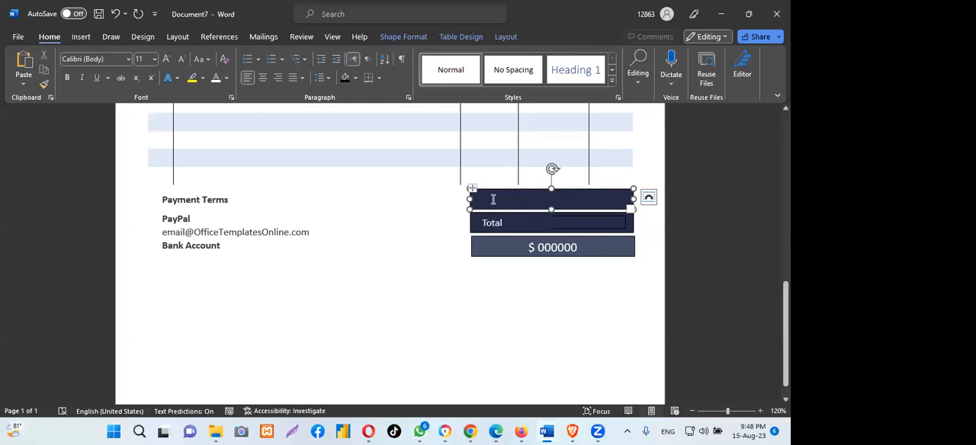
pyautogui.write('Sub')
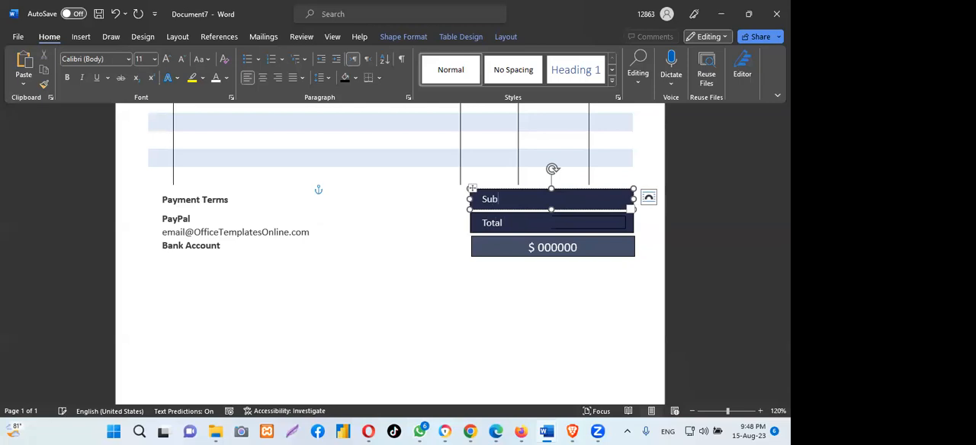
pyautogui.write(' Total')
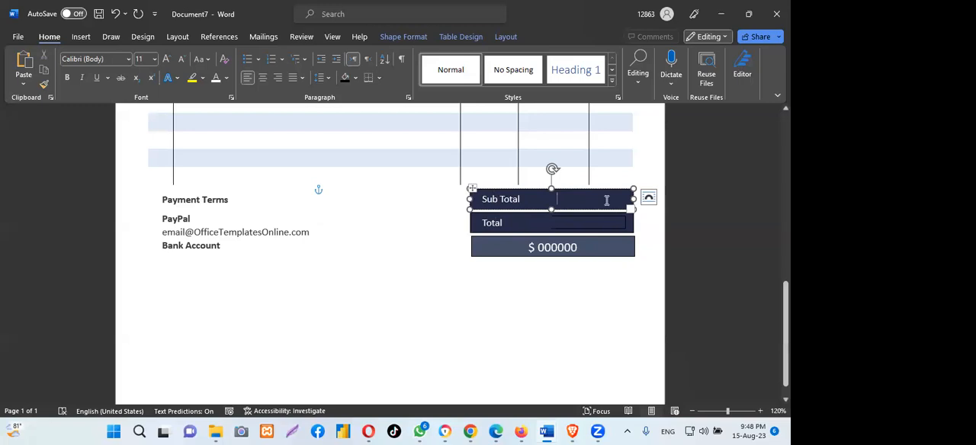
pyautogui.write('$00000')
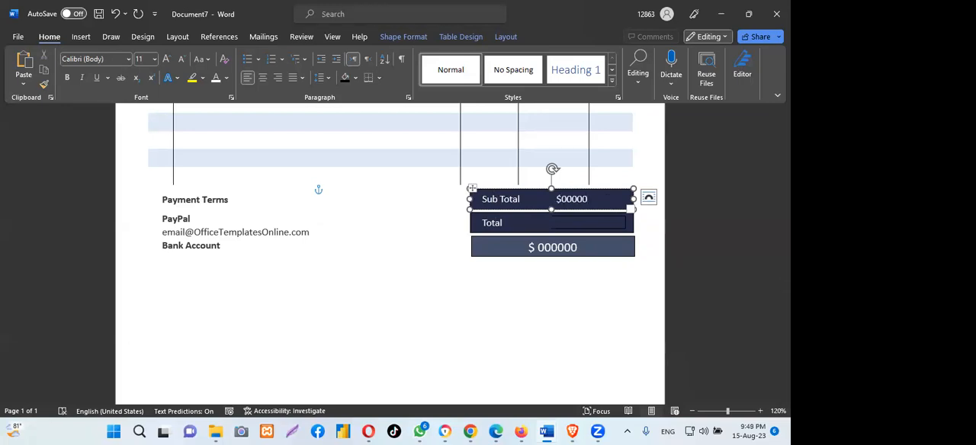
# - Enter "$00000" in the second cell of the middle navy bar's table, and place the cursor after "Bank Account" in the payment terms box
pyautogui.click(577, 221)
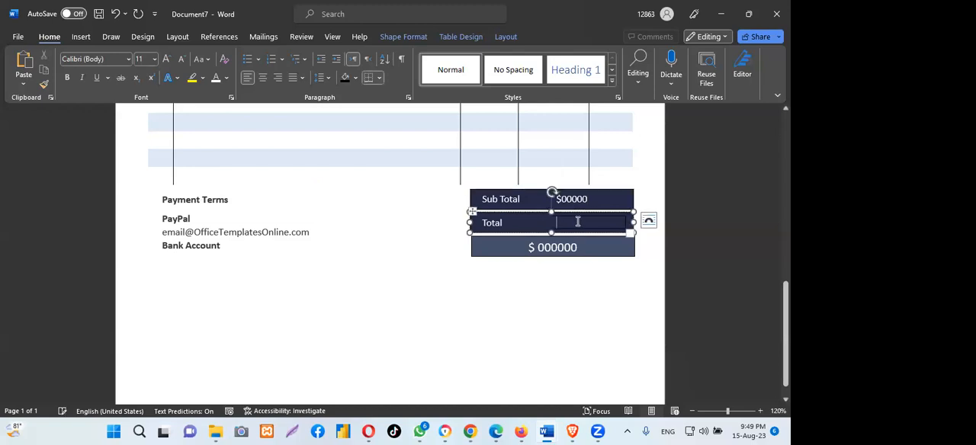
pyautogui.write('$00000')
pyautogui.click(286, 245)
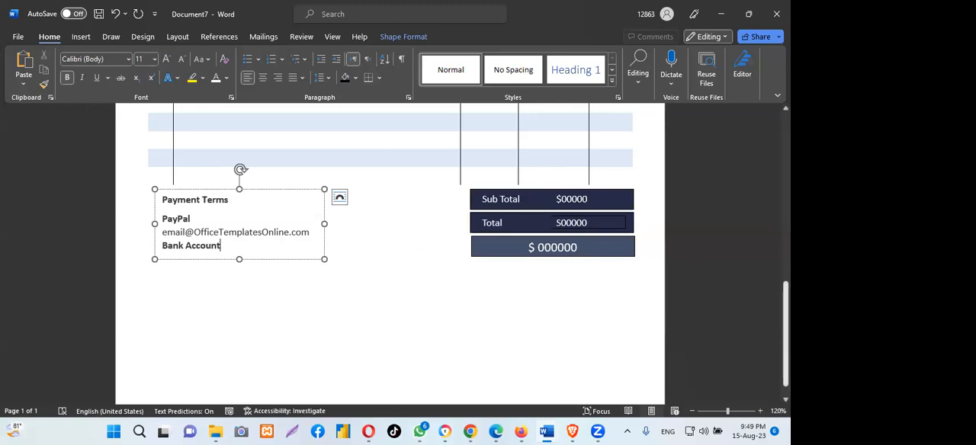
pyautogui.scroll(-1, 452, 254)
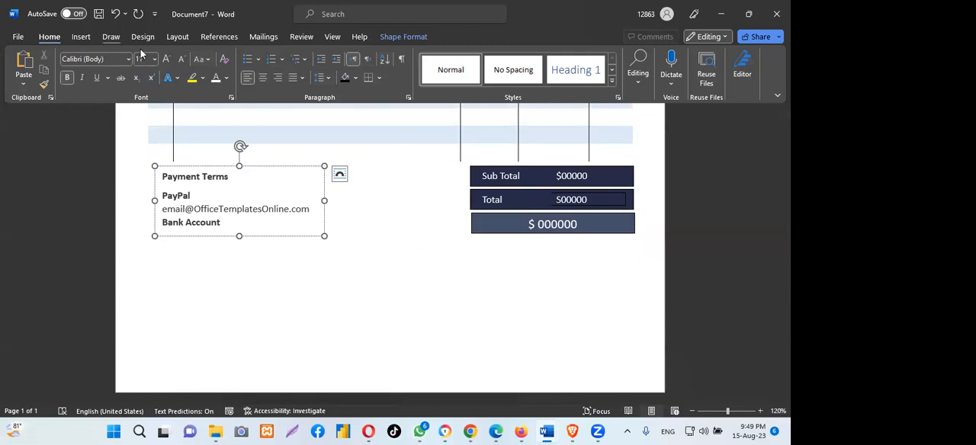
# - Draw a full-width rectangle about 8.29" wide and 0.35" high across the page, below the payment terms and totals bars
pyautogui.click(81, 37)
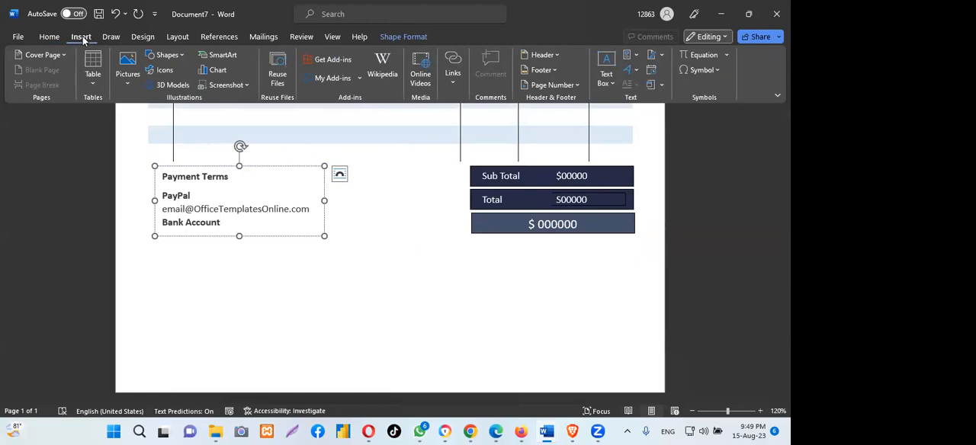
pyautogui.click(168, 55)
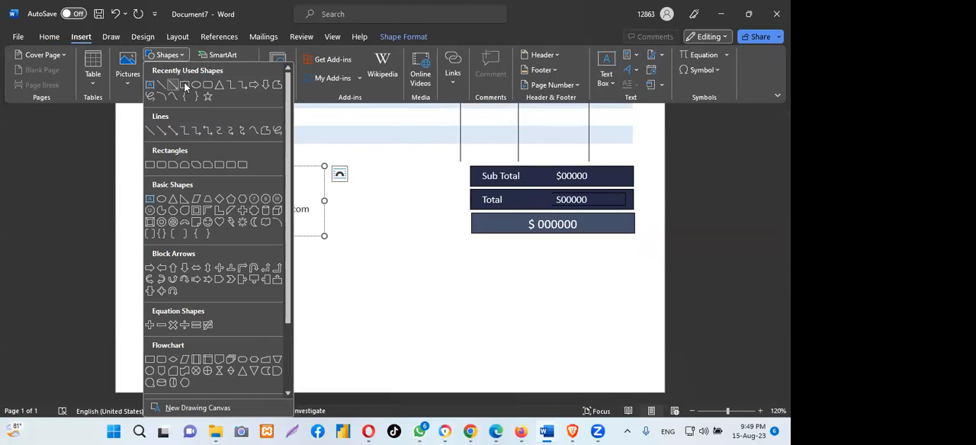
pyautogui.click(184, 85)
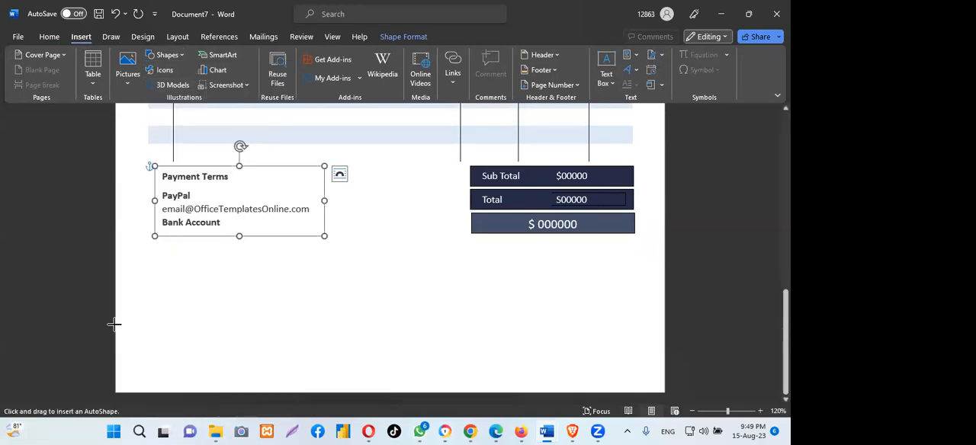
pyautogui.moveTo(116, 327)
pyautogui.mouseDown()
pyautogui.moveTo(602, 337)
pyautogui.moveTo(667, 323)
pyautogui.moveTo(665, 308)
pyautogui.mouseUp()
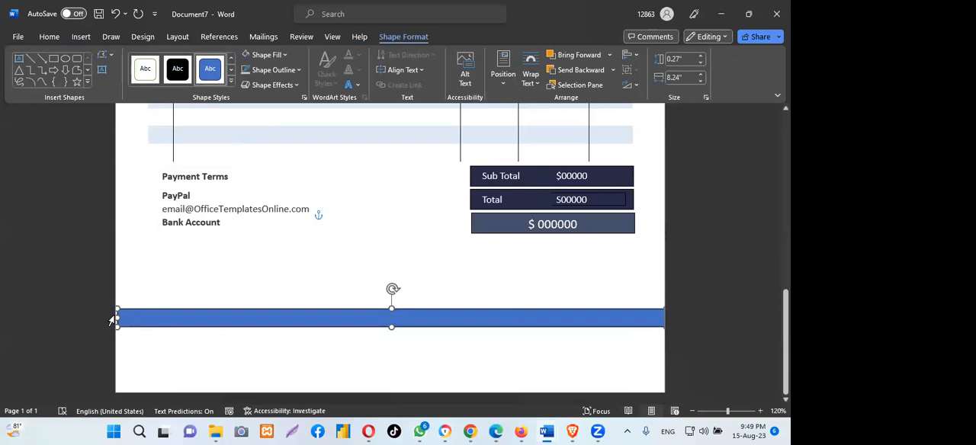
pyautogui.moveTo(112, 317); pyautogui.dragTo(113, 317)
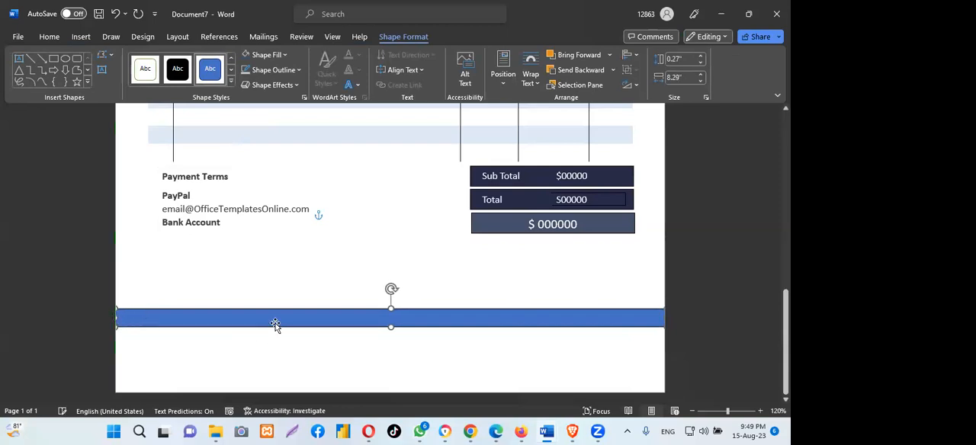
pyautogui.moveTo(283, 313); pyautogui.dragTo(279, 336)
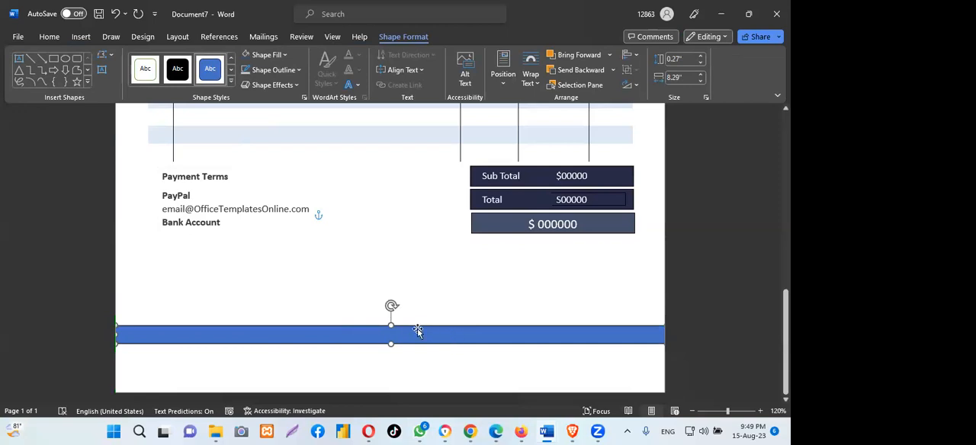
pyautogui.moveTo(391, 324); pyautogui.dragTo(390, 321)
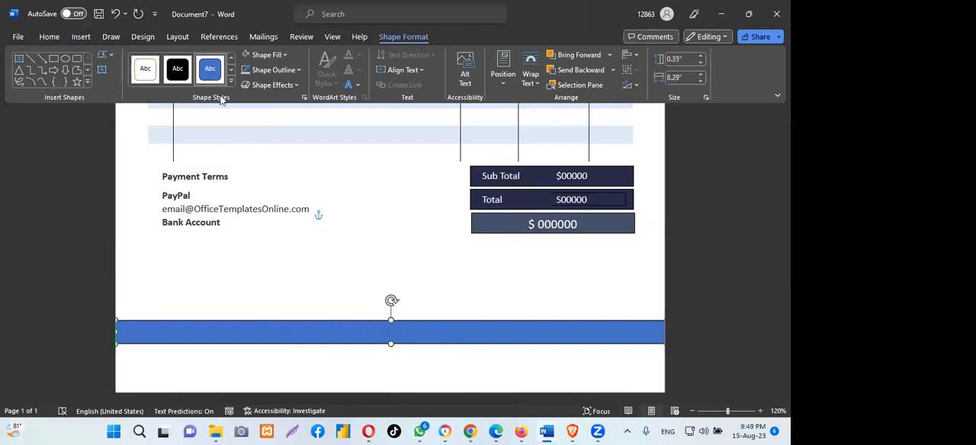
# - Switch to the Color Hunt palette in Chrome, copy the colour code #445069, and return to the Word document
pyautogui.click(471, 432)
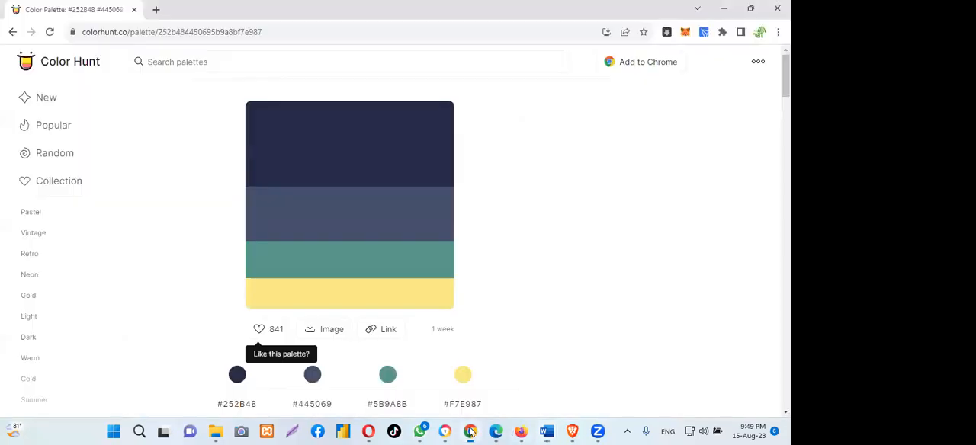
pyautogui.click(272, 238)
pyautogui.moveTo(547, 431)
pyautogui.click(597, 393)
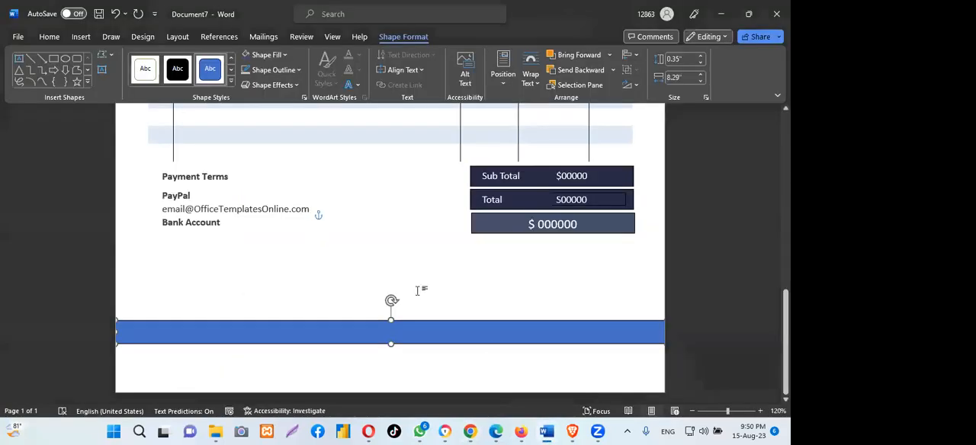
# - Fill the full-width rectangle with the custom colour #445069
pyautogui.click(286, 54)
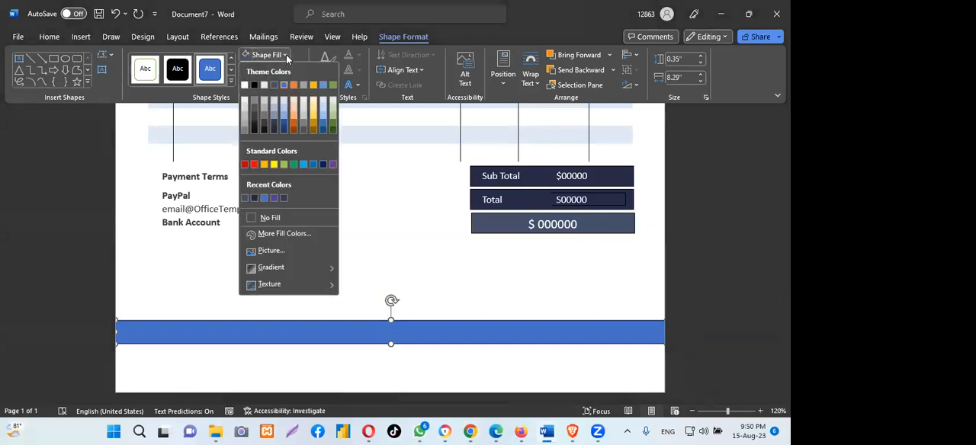
pyautogui.click(275, 233)
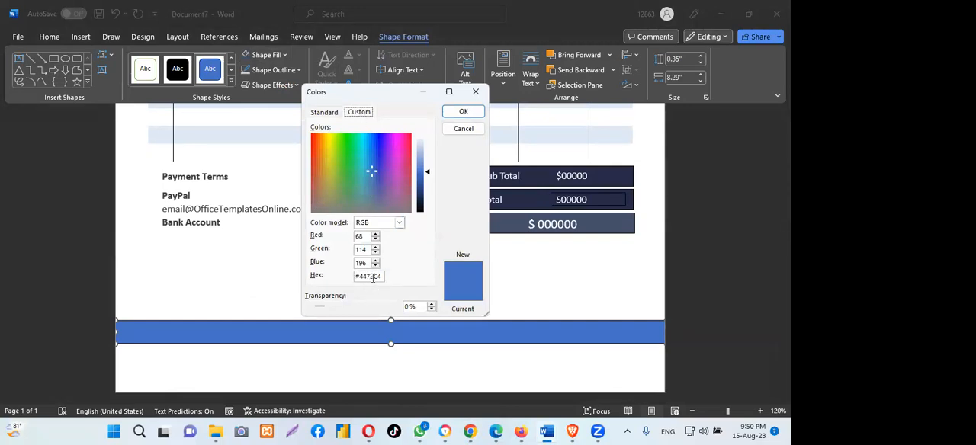
pyautogui.moveTo(383, 277); pyautogui.dragTo(338, 280)
pyautogui.press('BackSpace')
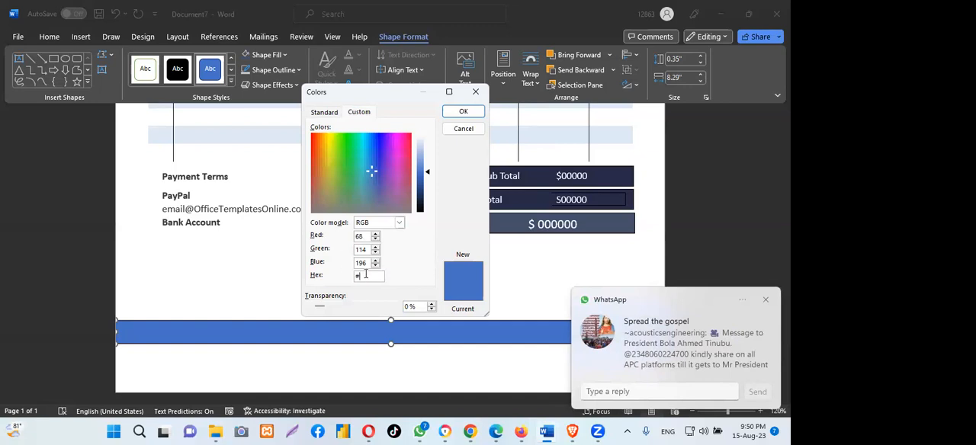
pyautogui.hotkey('ctrl', 'v')
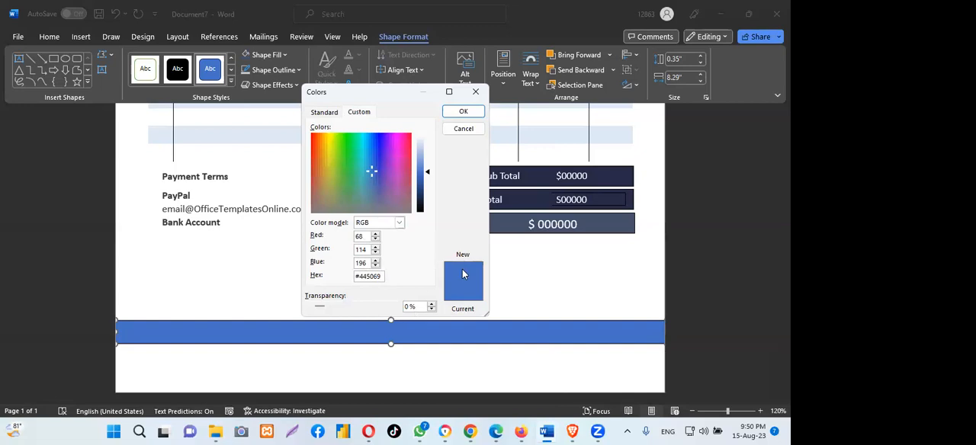
pyautogui.click(464, 112)
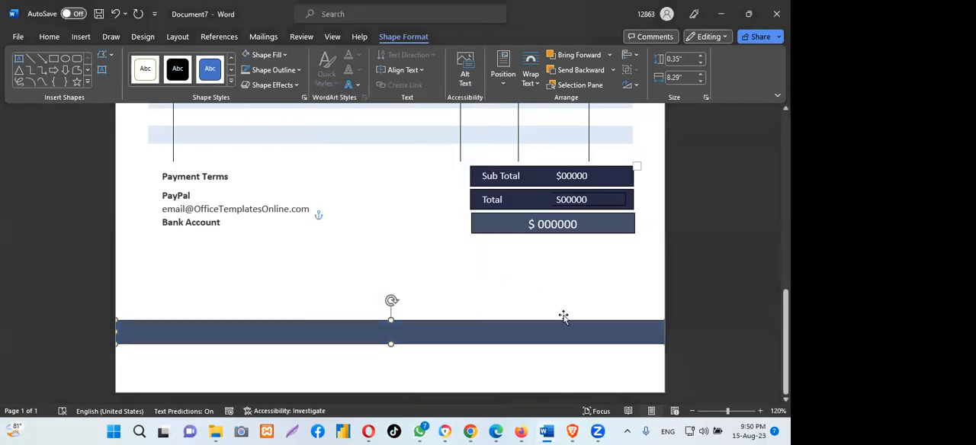
# - Move the full-width footer bar slightly lower on the page
pyautogui.scroll(11, 390, 255)
pyautogui.scroll(-10, 390, 255)
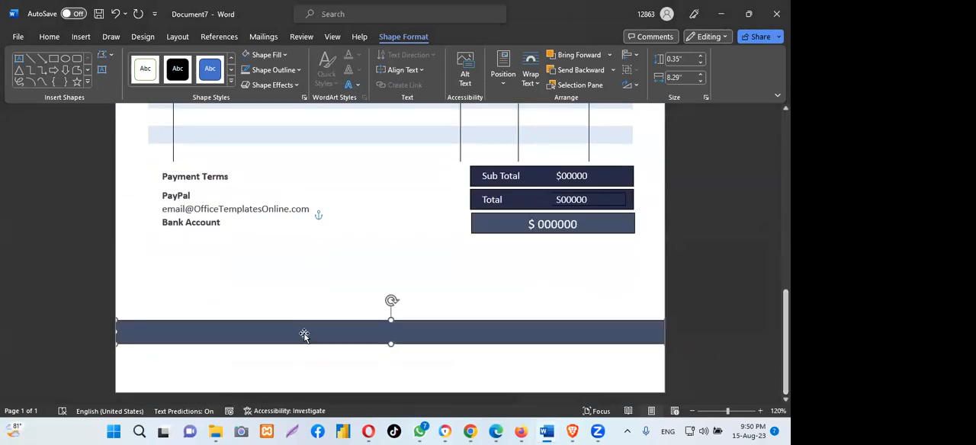
pyautogui.moveTo(312, 324); pyautogui.dragTo(305, 338)
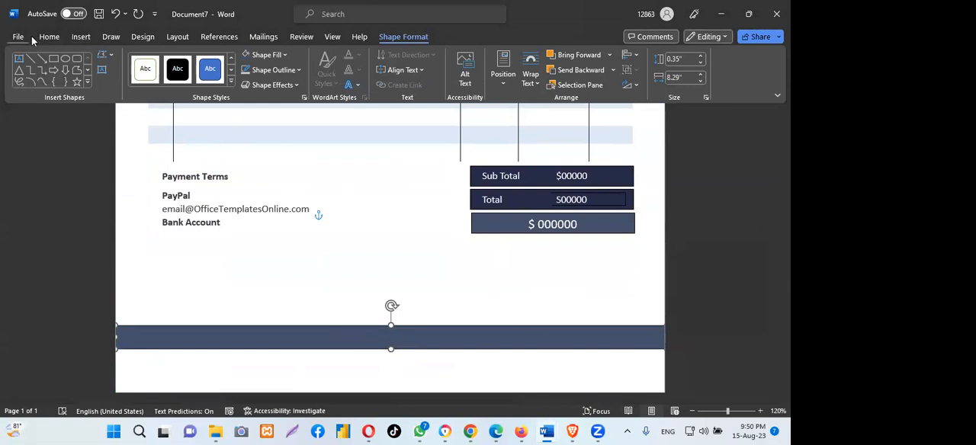
# - Draw a horizontal line about 2.36" long beneath the totals bars for the signature
pyautogui.click(78, 36)
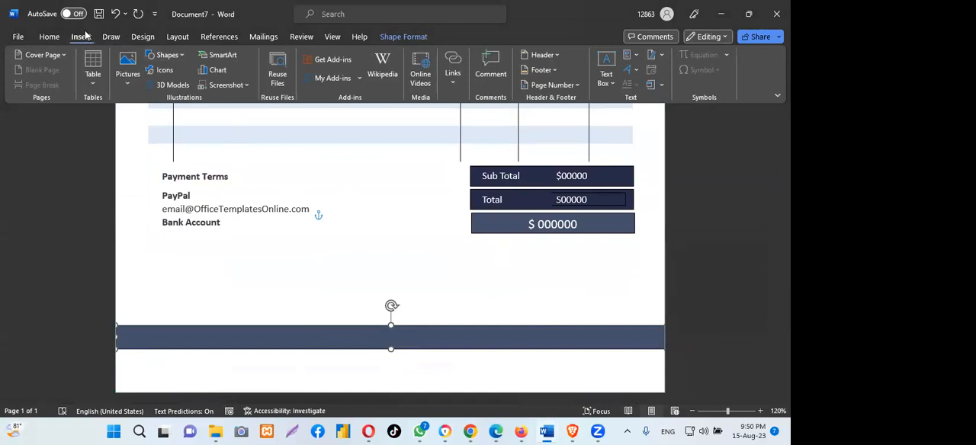
pyautogui.click(168, 55)
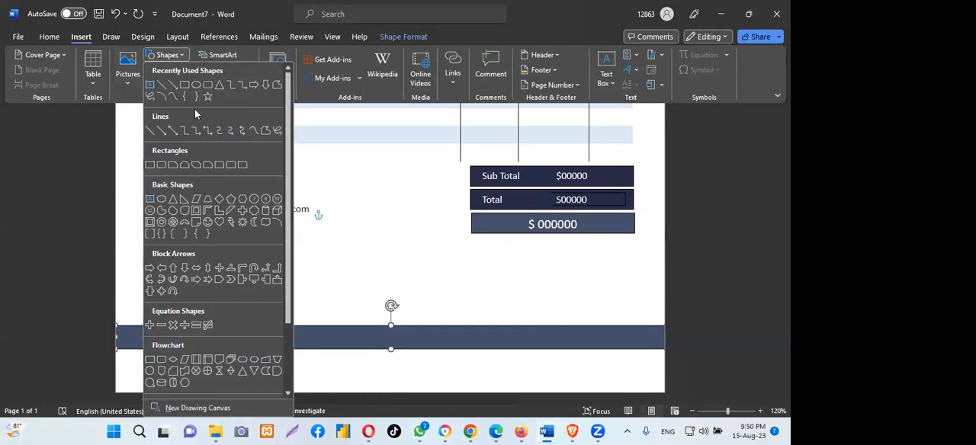
pyautogui.click(162, 88)
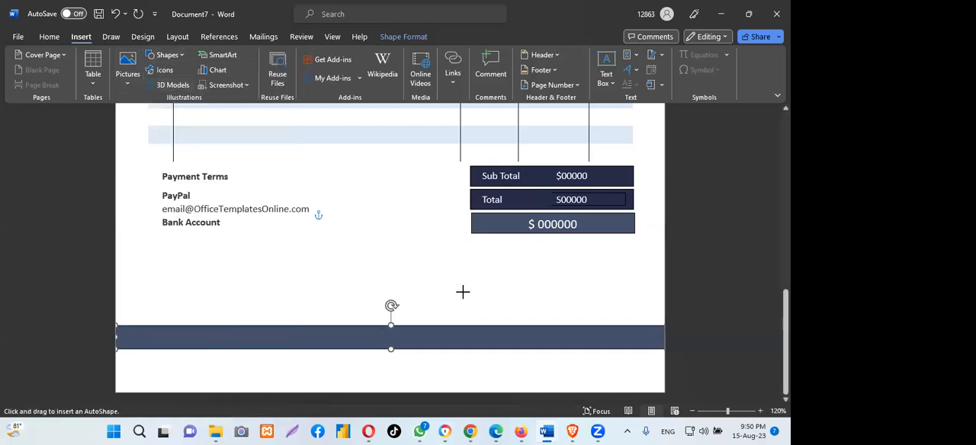
pyautogui.moveTo(475, 283); pyautogui.dragTo(627, 282)
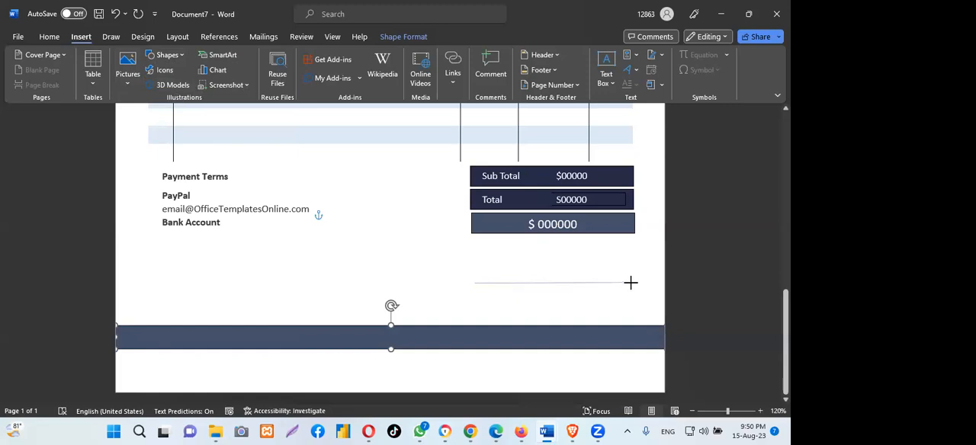
pyautogui.moveTo(630, 283); pyautogui.dragTo(631, 283)
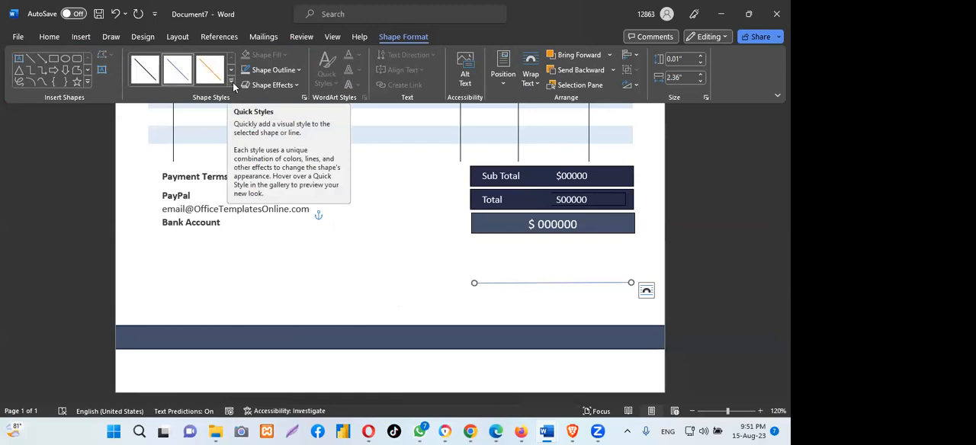
# - Apply the medium-weight black theme style to the signature line and move it slightly up, closer to the totals bars
pyautogui.click(232, 80)
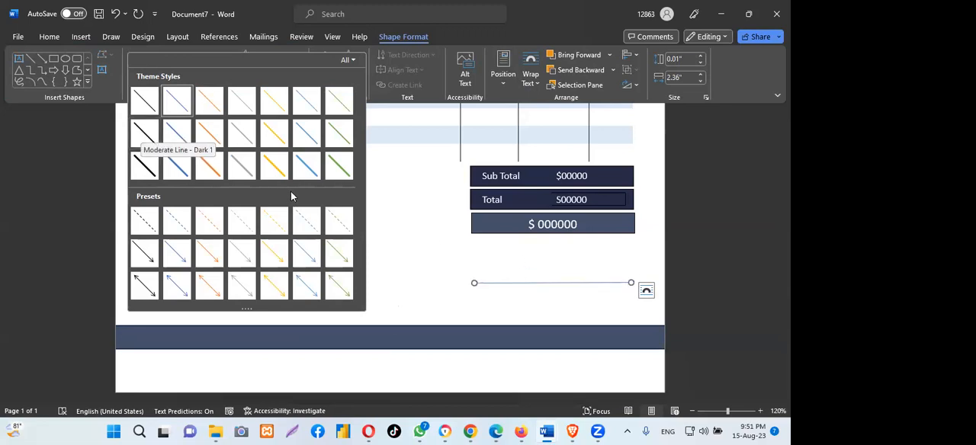
pyautogui.click(144, 132)
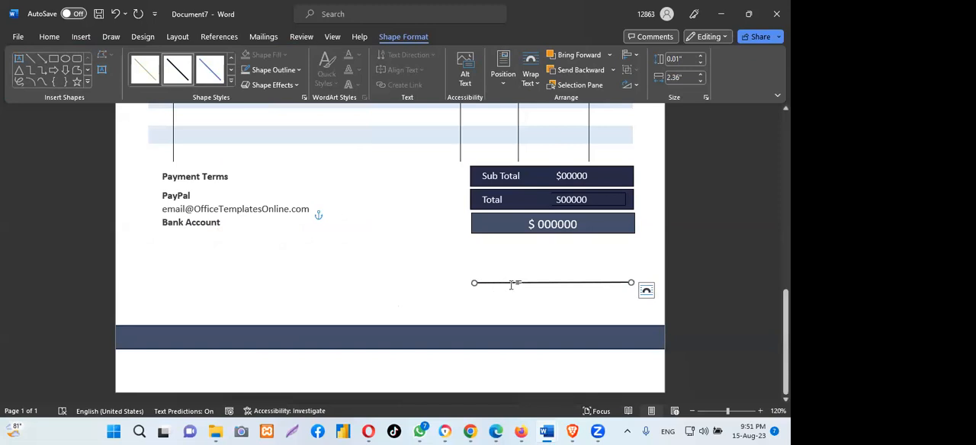
pyautogui.moveTo(510, 285); pyautogui.dragTo(511, 272)
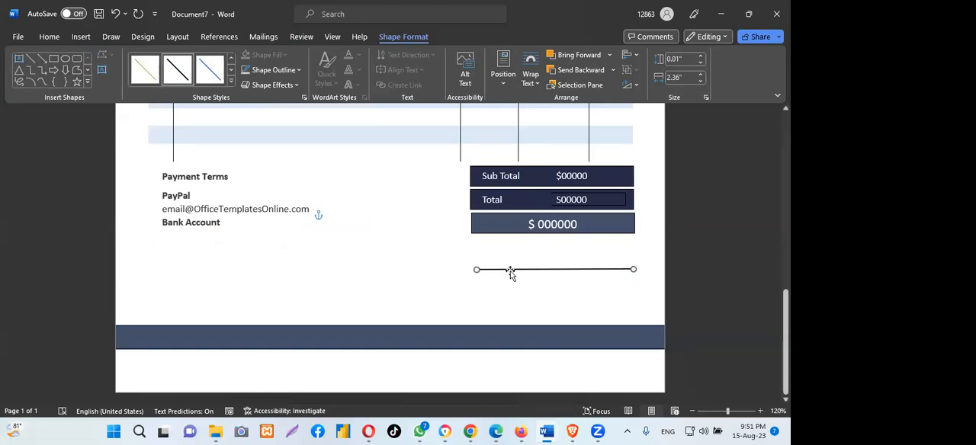
pyautogui.click(369, 260)
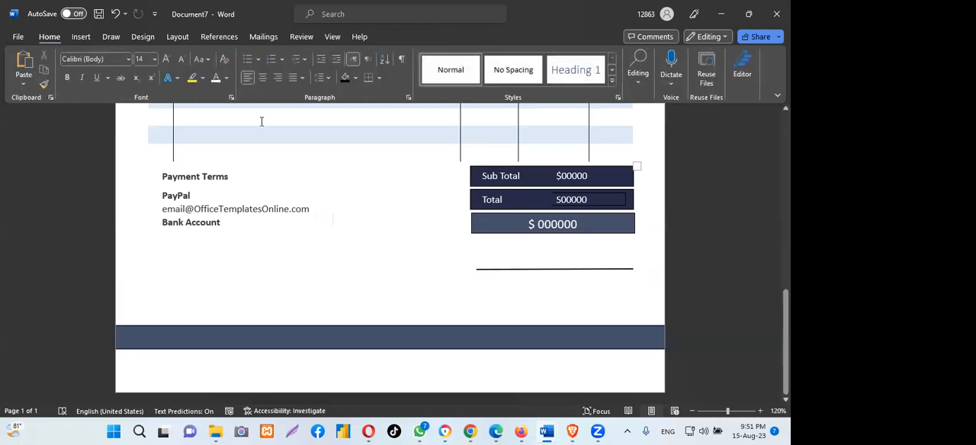
# - Insert a simple text box, replace its placeholder with "Signature", and narrow the box to about 1.26"
pyautogui.click(81, 38)
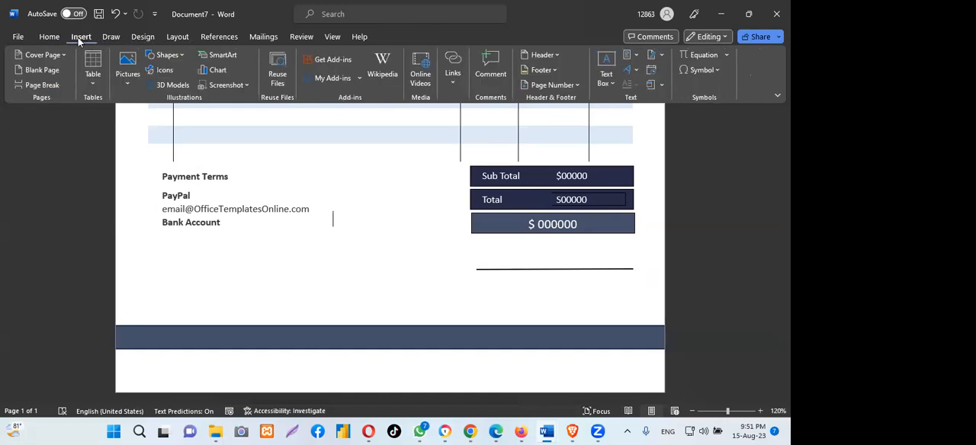
pyautogui.click(605, 76)
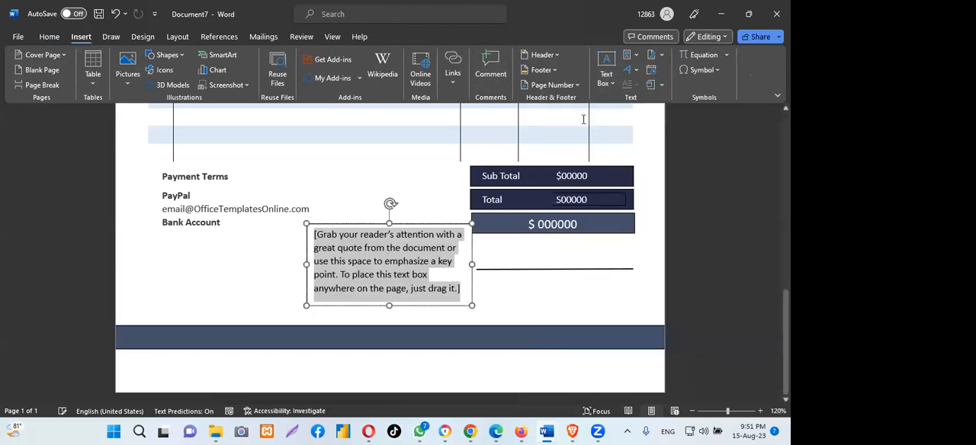
pyautogui.click(605, 130)
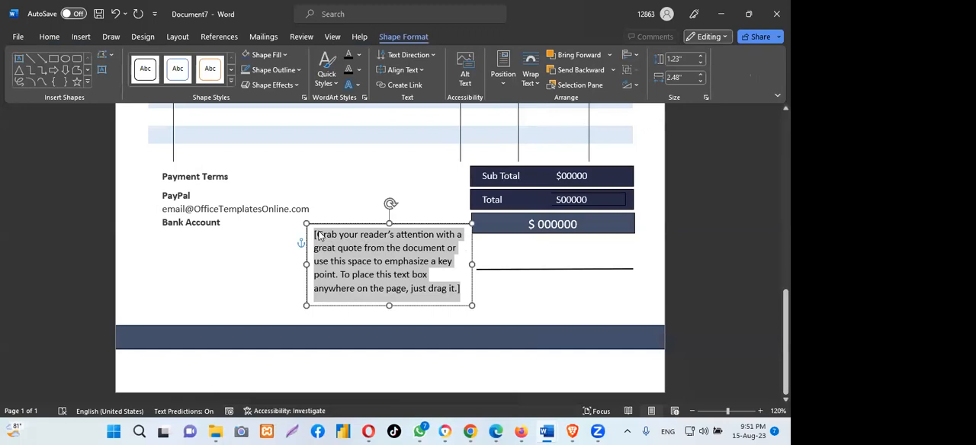
pyautogui.press('BackSpace')
pyautogui.write('$')
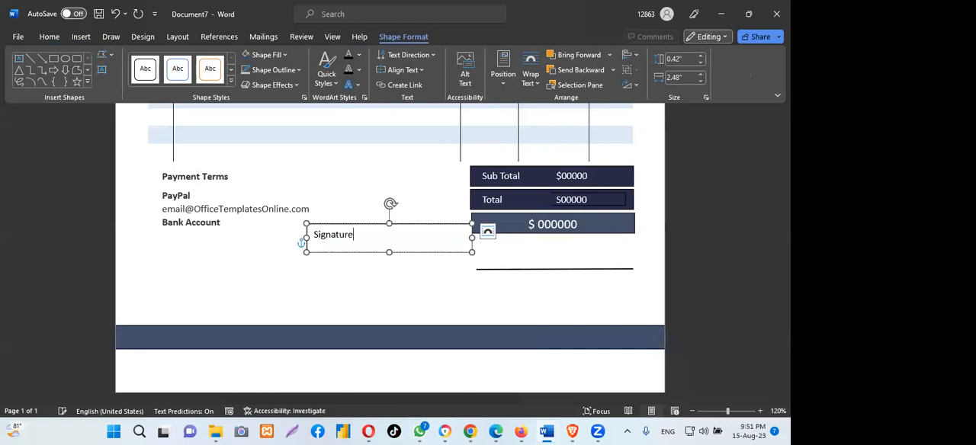
pyautogui.moveTo(471, 238); pyautogui.dragTo(391, 238)
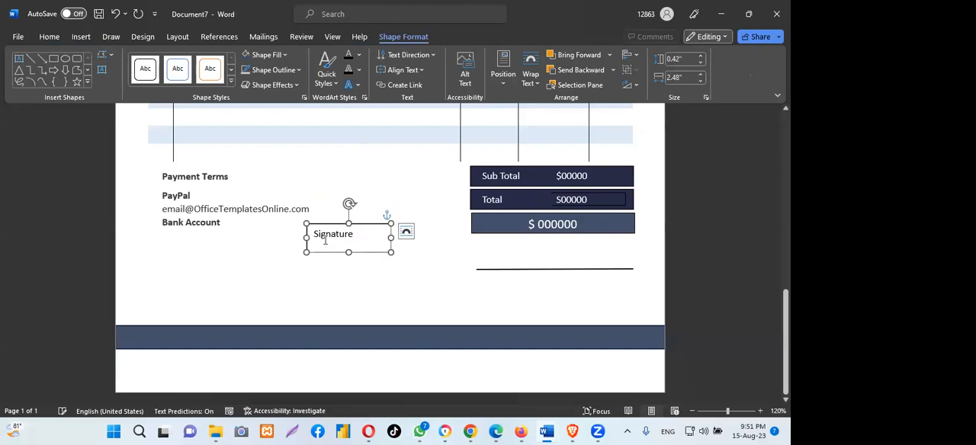
# - Set the "Signature" text to font size 12 and select its text box
pyautogui.moveTo(313, 235); pyautogui.dragTo(366, 234)
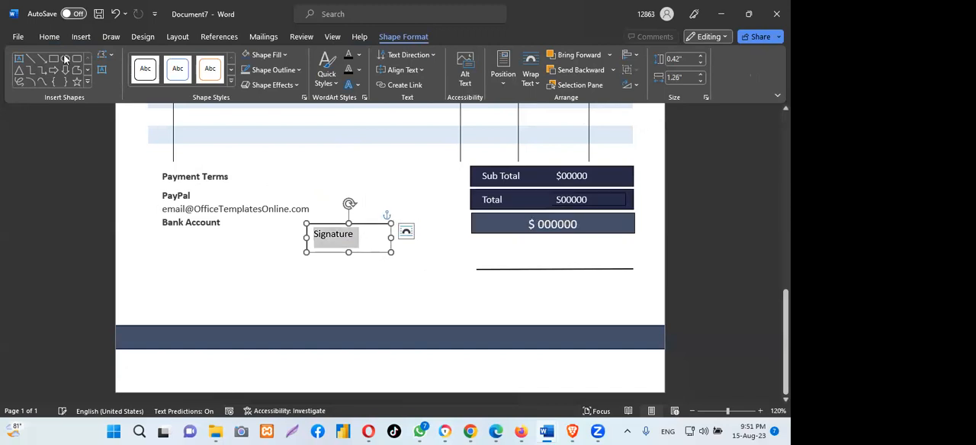
pyautogui.click(49, 37)
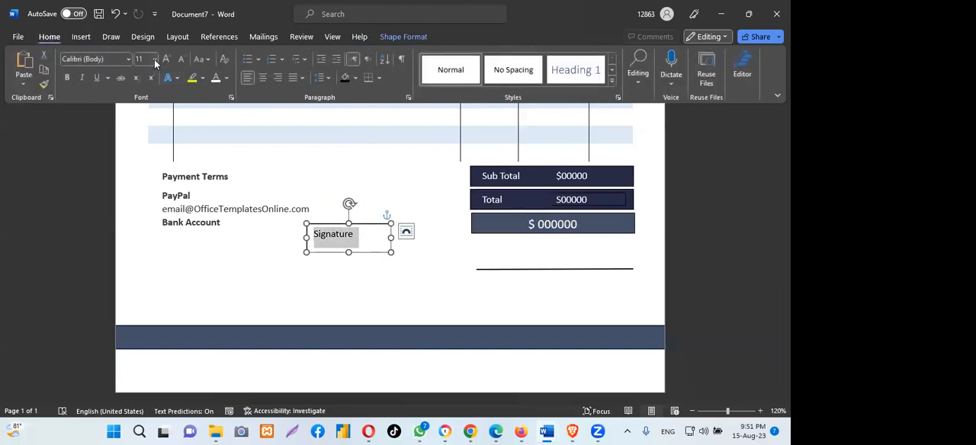
pyautogui.click(155, 61)
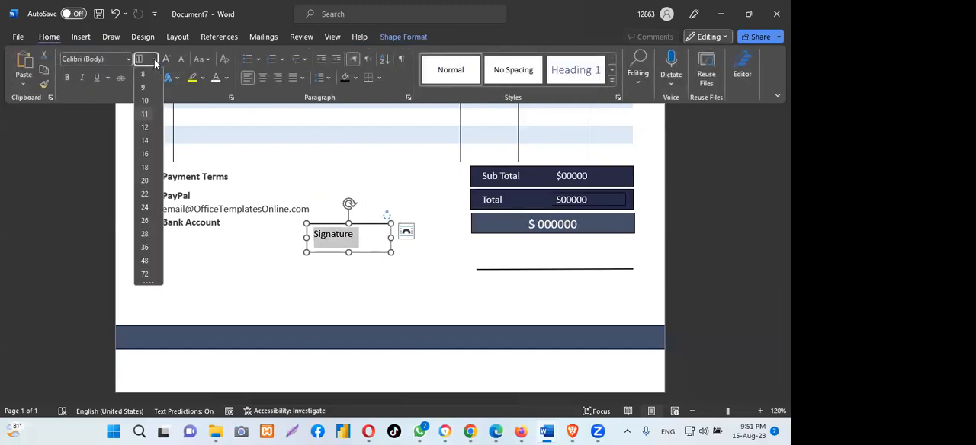
pyautogui.click(144, 128)
pyautogui.hotkey('ctrl', 'z')
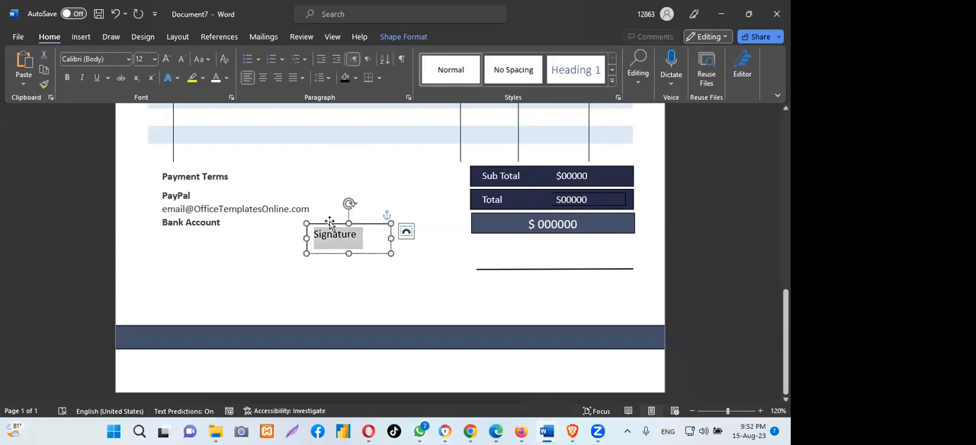
pyautogui.click(325, 227)
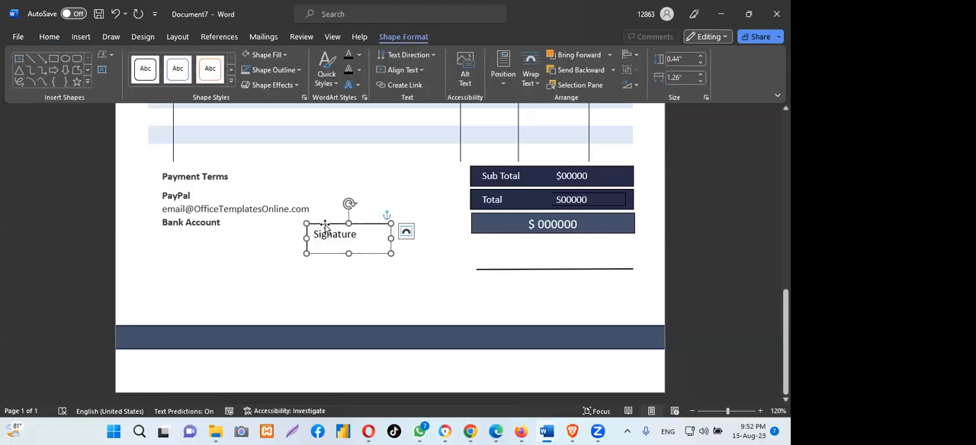
# - Remove the outline of the "Signature" text box and shrink the box to about 0.34" high by 1" wide
pyautogui.click(300, 70)
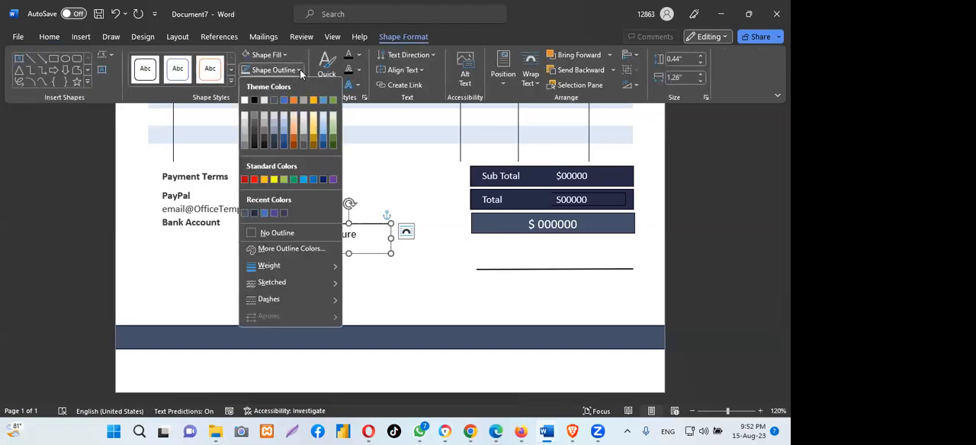
pyautogui.click(289, 233)
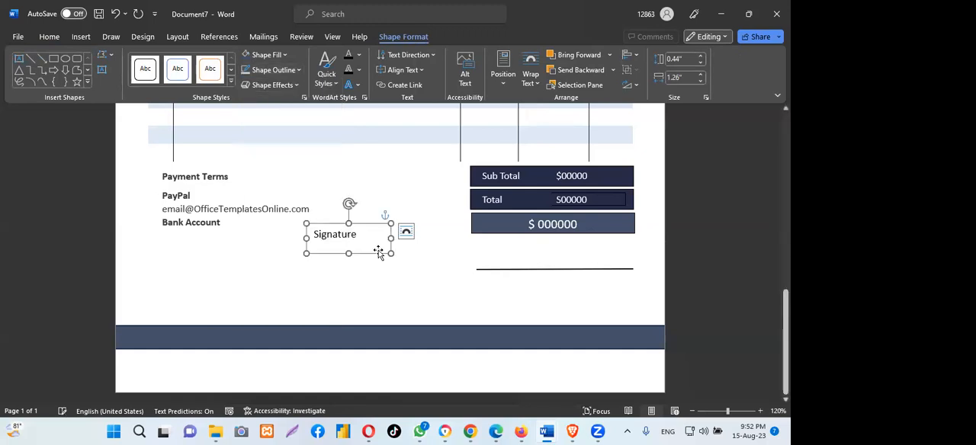
pyautogui.moveTo(391, 253); pyautogui.dragTo(374, 245)
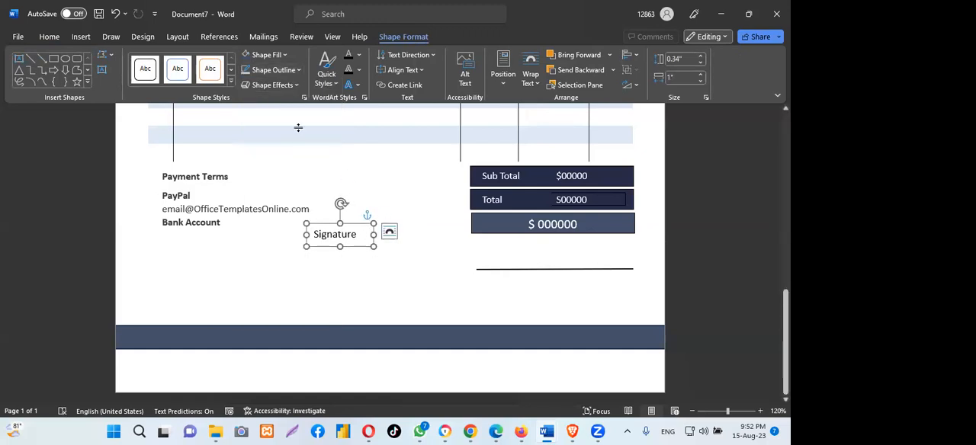
# - Centre the "Signature" text in its box, place the box centred just beneath the signature line, and deselect it
pyautogui.click(49, 37)
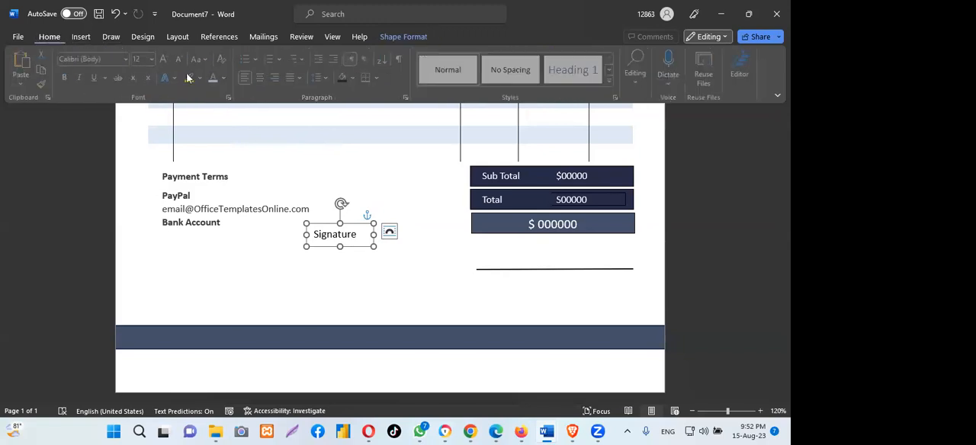
pyautogui.click(263, 78)
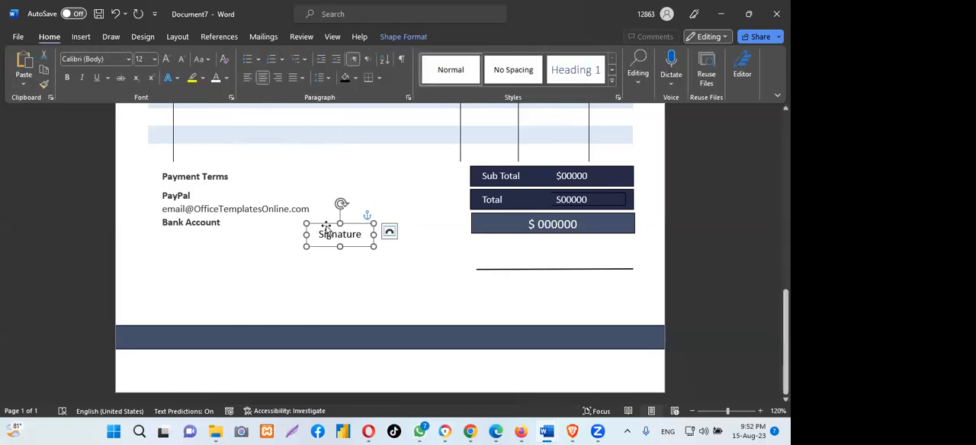
pyautogui.moveTo(326, 228)
pyautogui.mouseDown()
pyautogui.moveTo(438, 288)
pyautogui.moveTo(519, 289)
pyautogui.moveTo(540, 276)
pyautogui.moveTo(553, 292)
pyautogui.mouseUp()
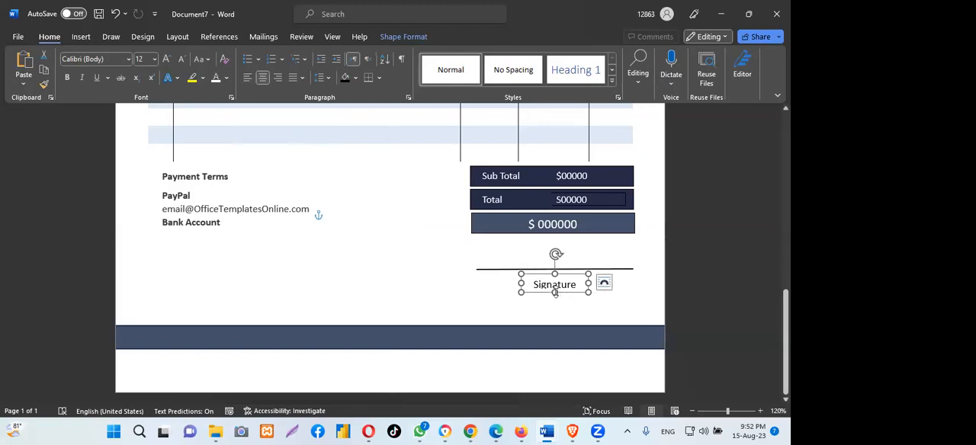
pyautogui.click(589, 251)
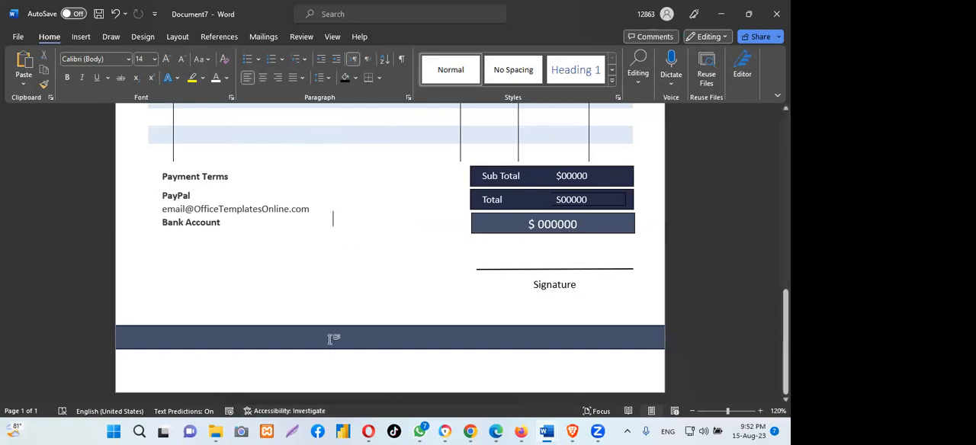
pyautogui.scroll(15, 358, 309)
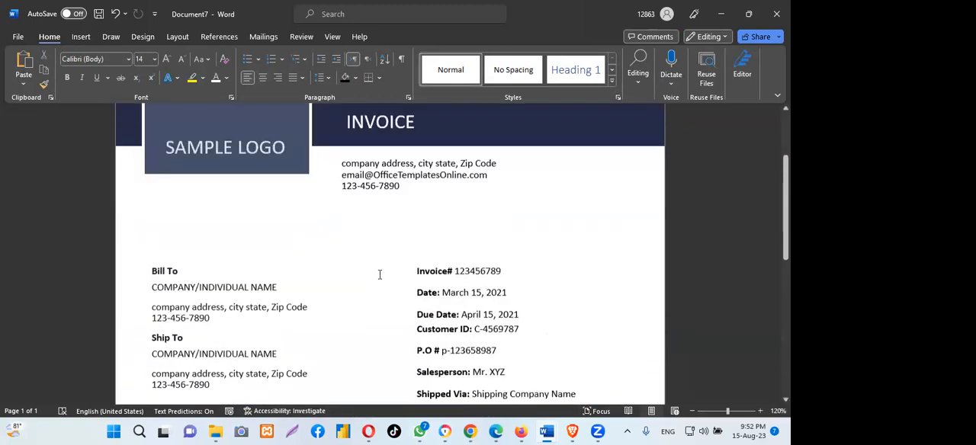
pyautogui.scroll(-15, 379, 274)
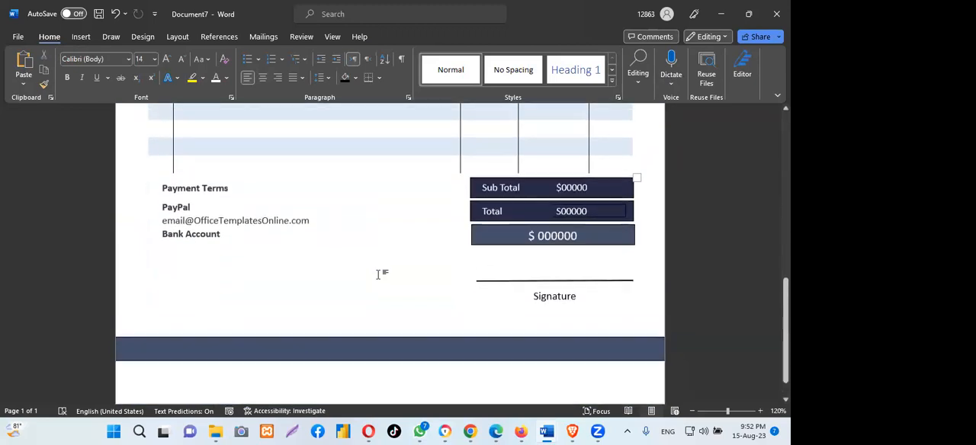
pyautogui.scroll(15, 379, 275)
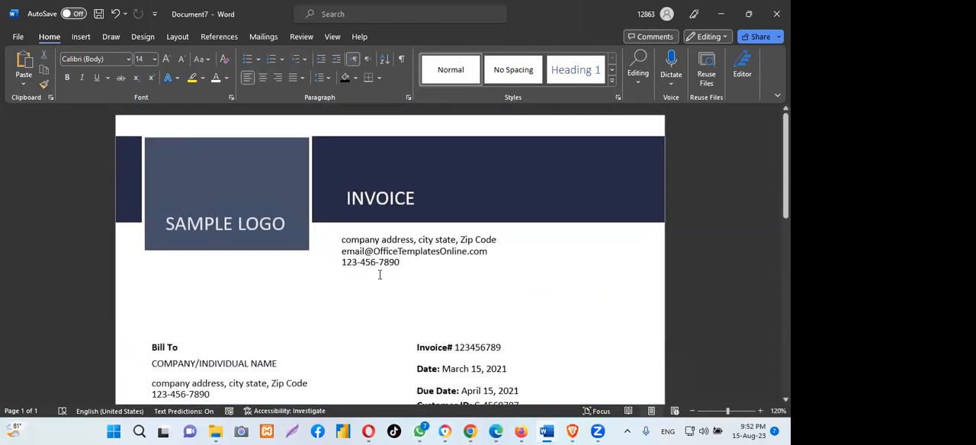
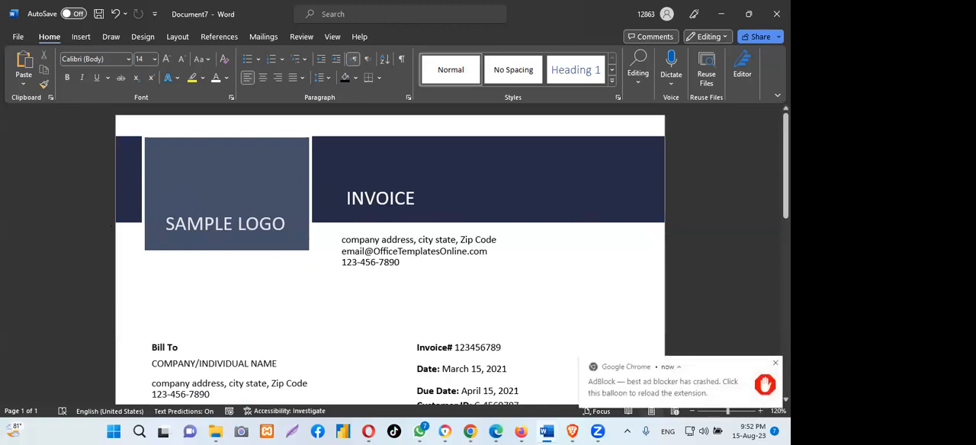
# - Switch to the purchasing-invoice-template document and copy its "Thank You for your Business!" line
pyautogui.scroll(-10, 333, 218)
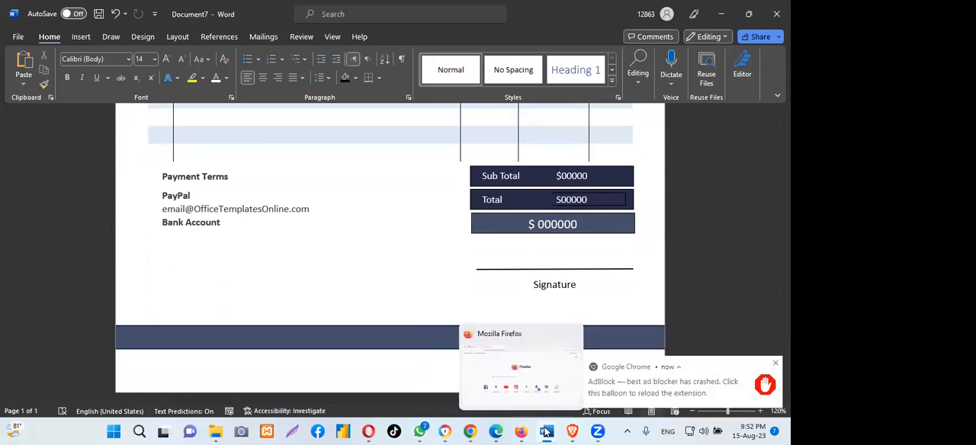
pyautogui.moveTo(546, 431)
pyautogui.click(486, 374)
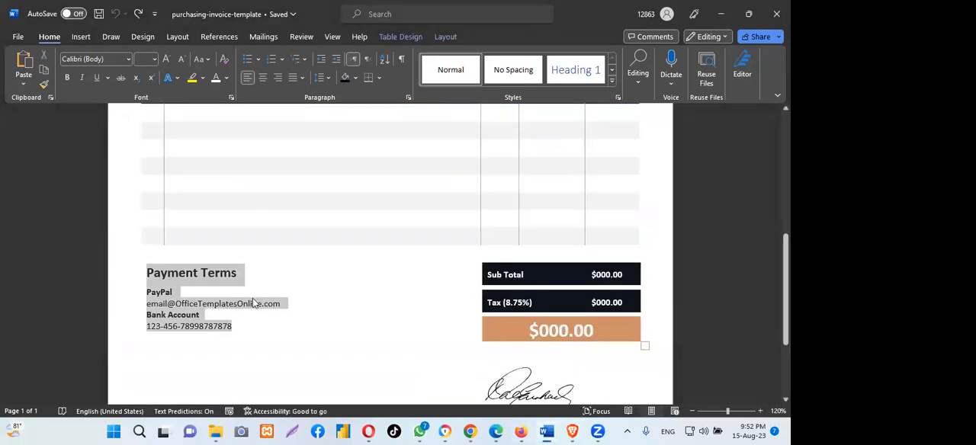
pyautogui.scroll(-3, 259, 297)
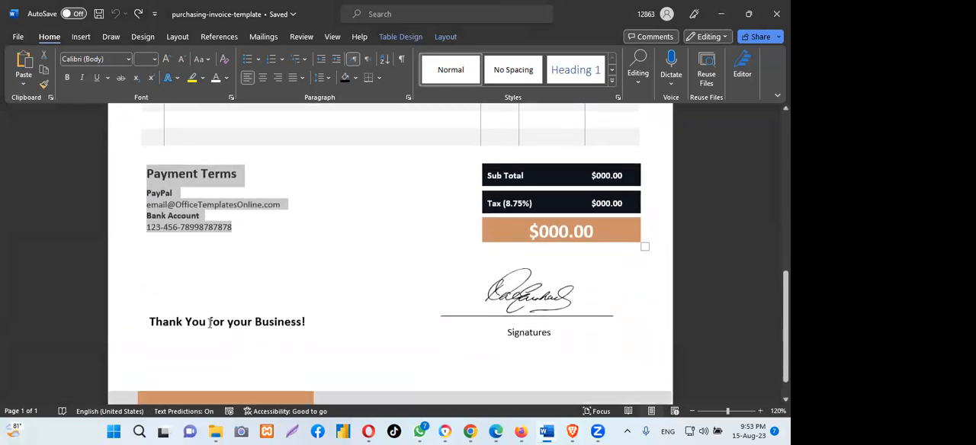
pyautogui.click(210, 321)
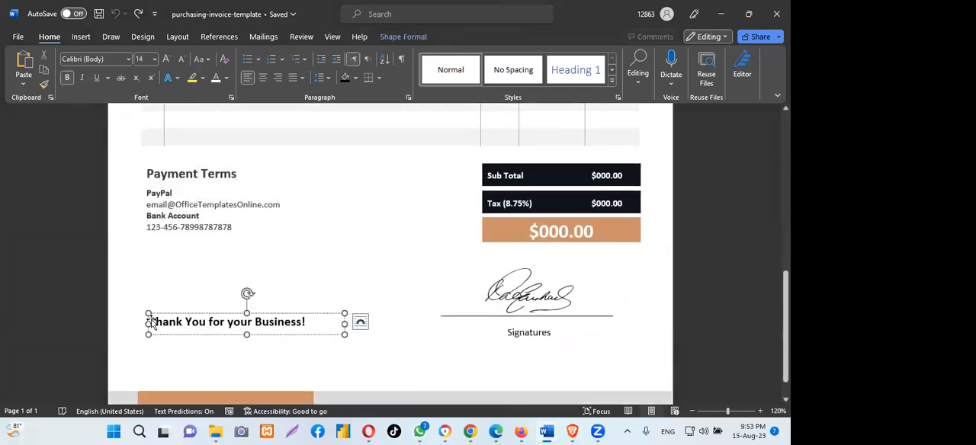
pyautogui.moveTo(152, 321); pyautogui.dragTo(298, 322)
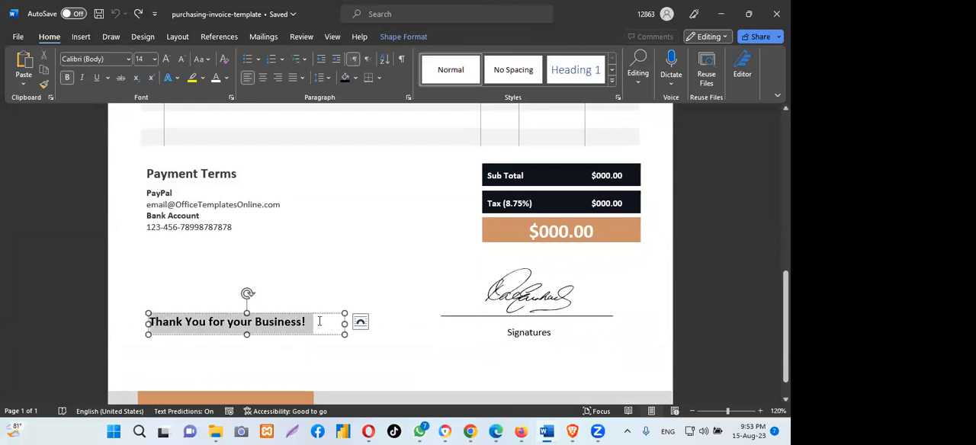
pyautogui.rightClick(287, 325)
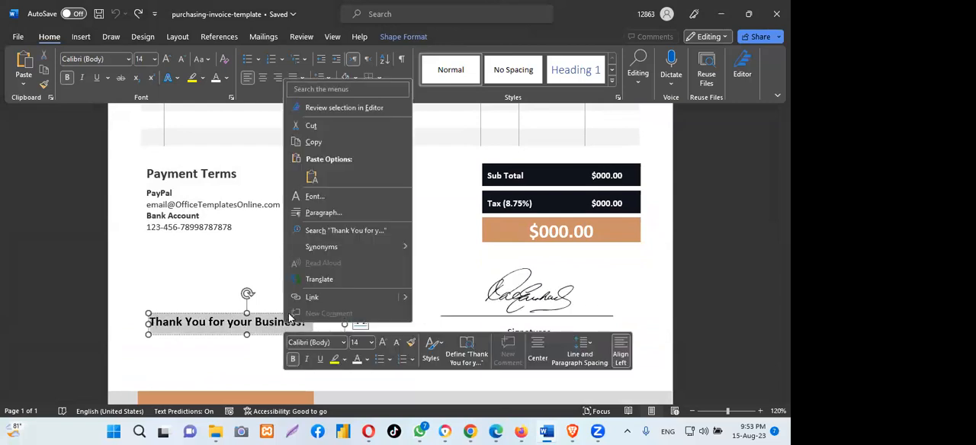
pyautogui.click(311, 141)
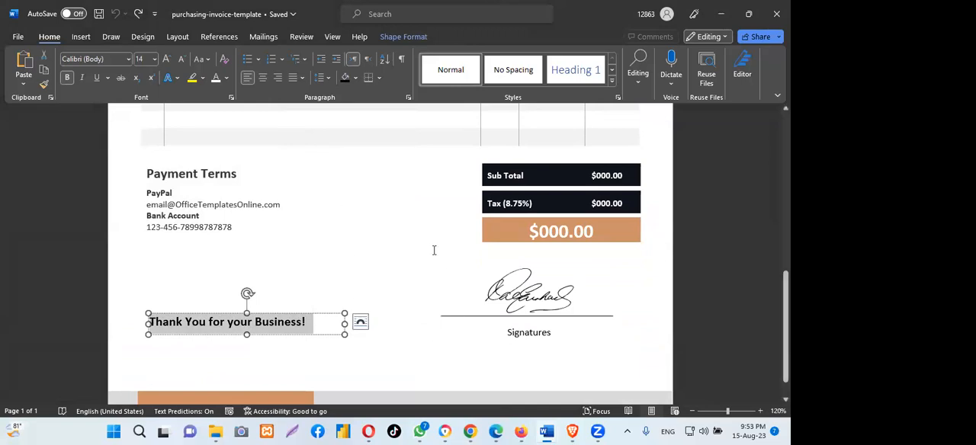
# - Return to Document7, insert a simple text box near the payment terms, and clear its placeholder text
pyautogui.moveTo(546, 432)
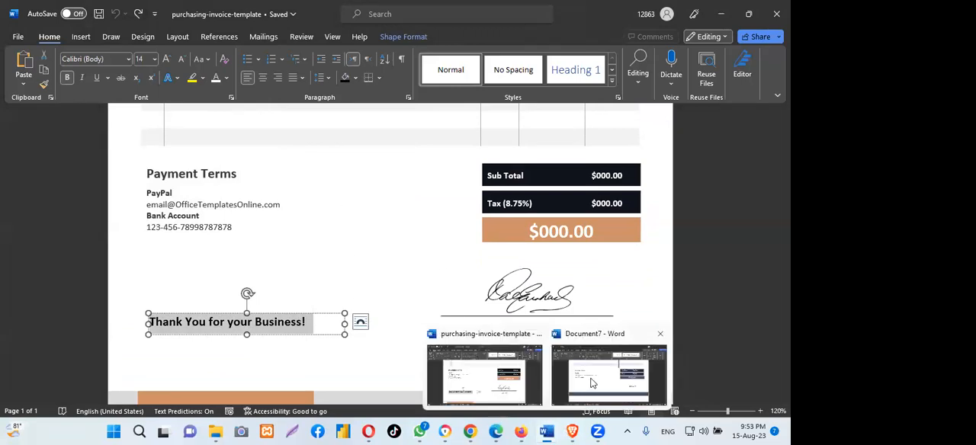
pyautogui.click(592, 383)
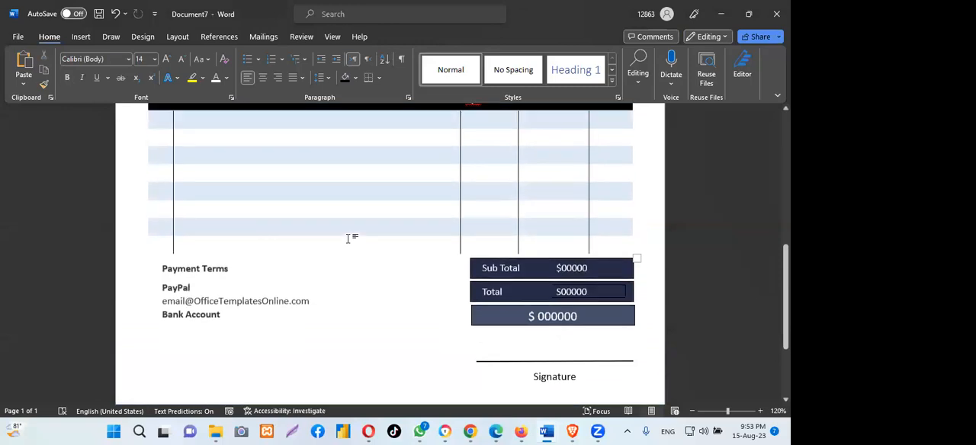
pyautogui.scroll(5, 348, 239)
pyautogui.scroll(-2, 347, 238)
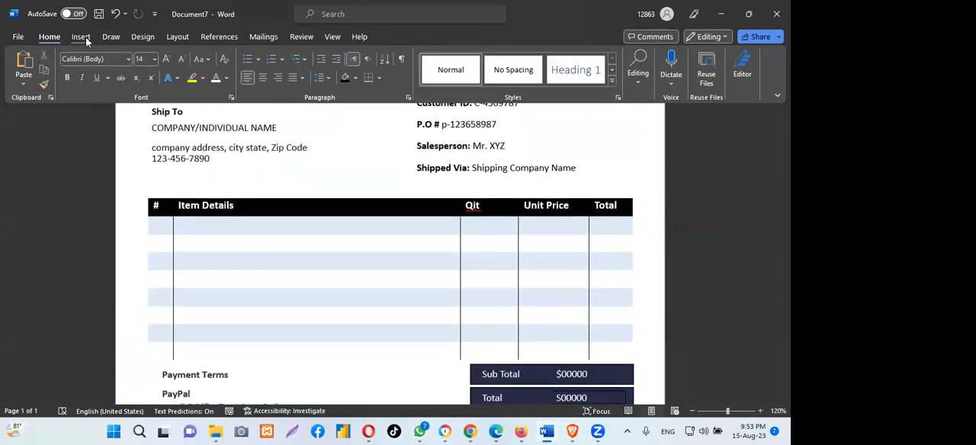
pyautogui.click(82, 37)
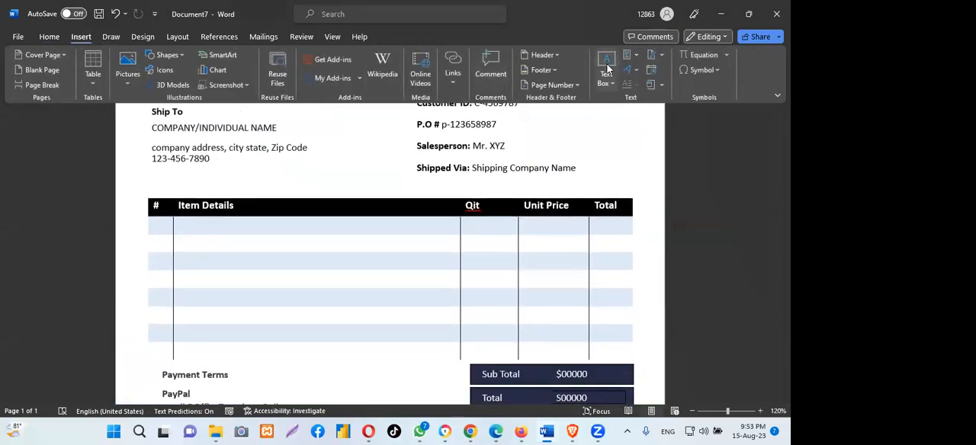
pyautogui.scroll(-5, 607, 69)
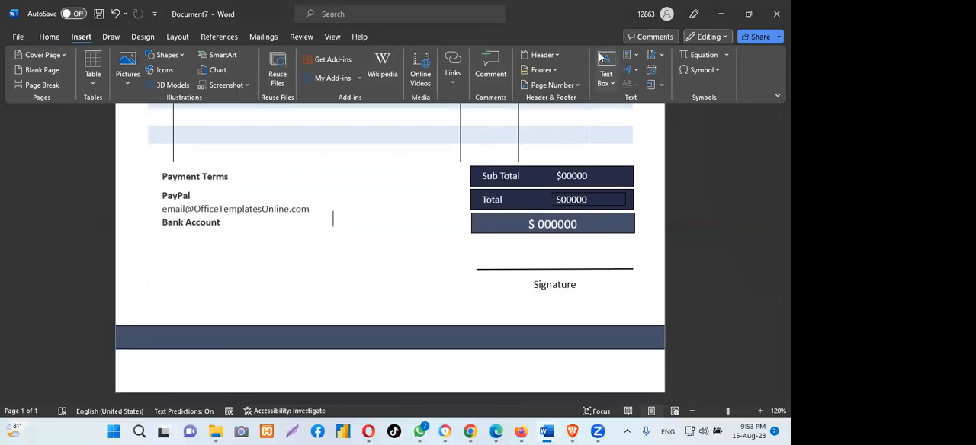
pyautogui.click(605, 67)
pyautogui.click(581, 163)
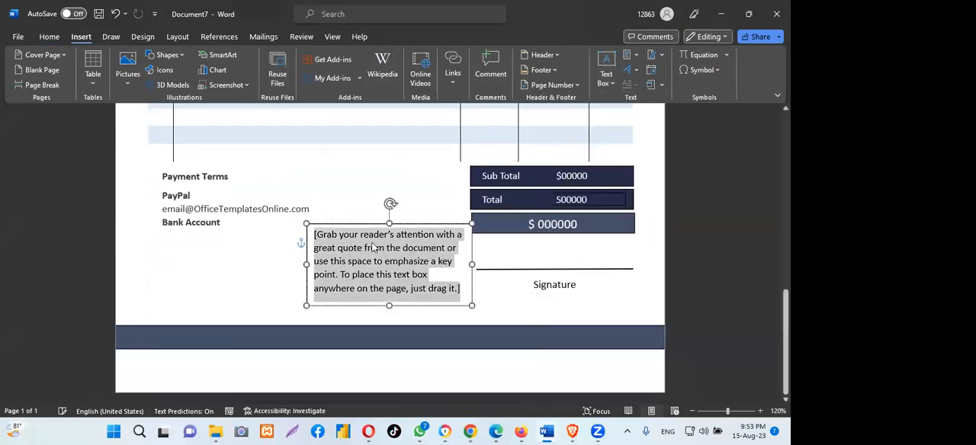
pyautogui.press('BackSpace')
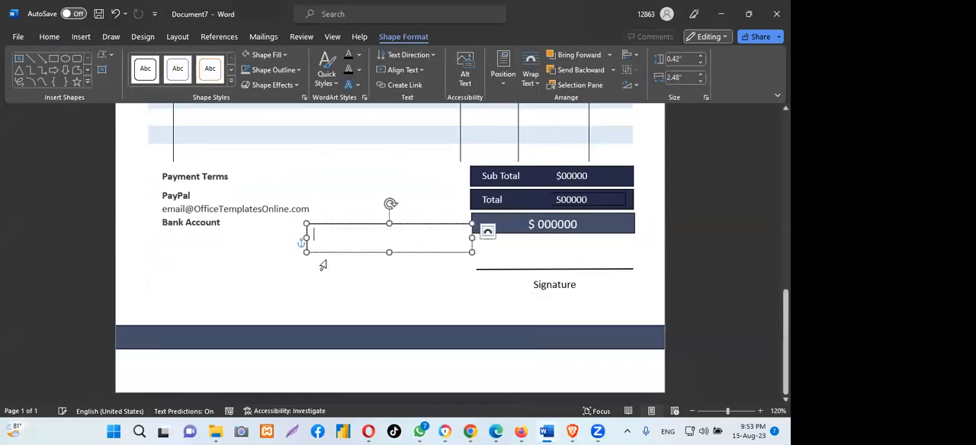
# - Paste "Thank You for your Business!" as text only into the empty text box and move the box beneath the Bank Account line
pyautogui.rightClick(329, 241)
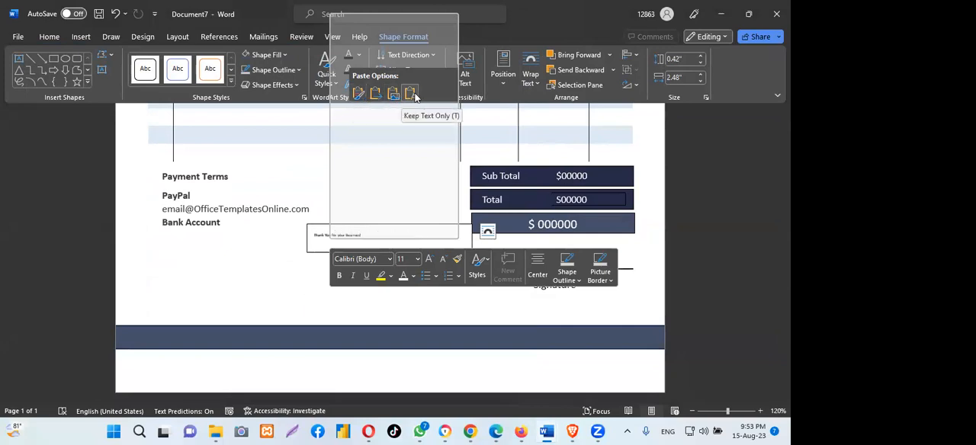
pyautogui.click(415, 96)
pyautogui.moveTo(319, 241); pyautogui.dragTo(223, 254)
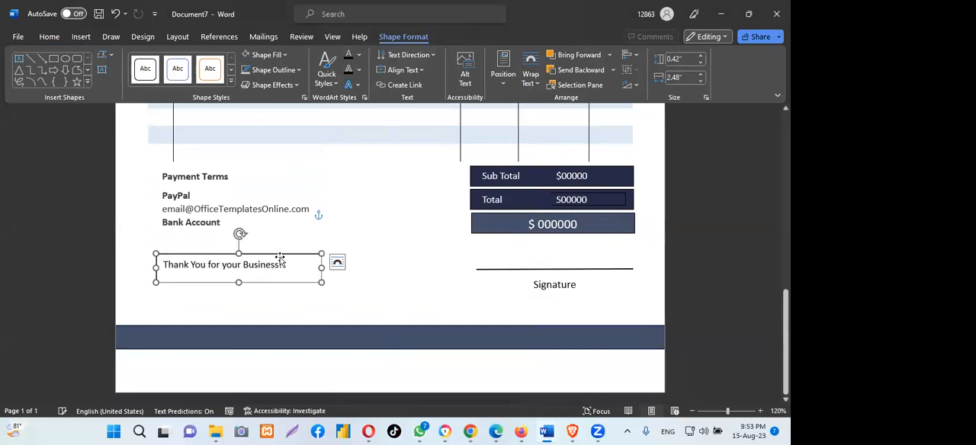
# - Set the "Thank You for your Business!" text to font size 12
pyautogui.moveTo(162, 264); pyautogui.dragTo(287, 267)
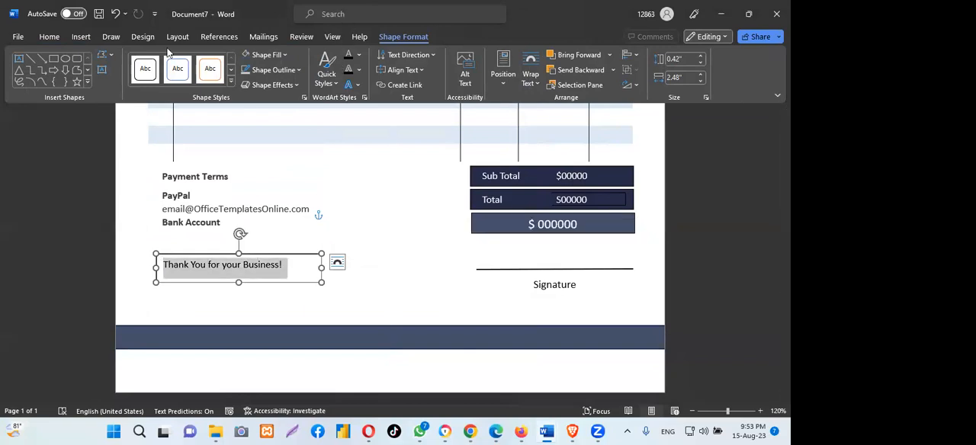
pyautogui.click(42, 39)
pyautogui.click(154, 59)
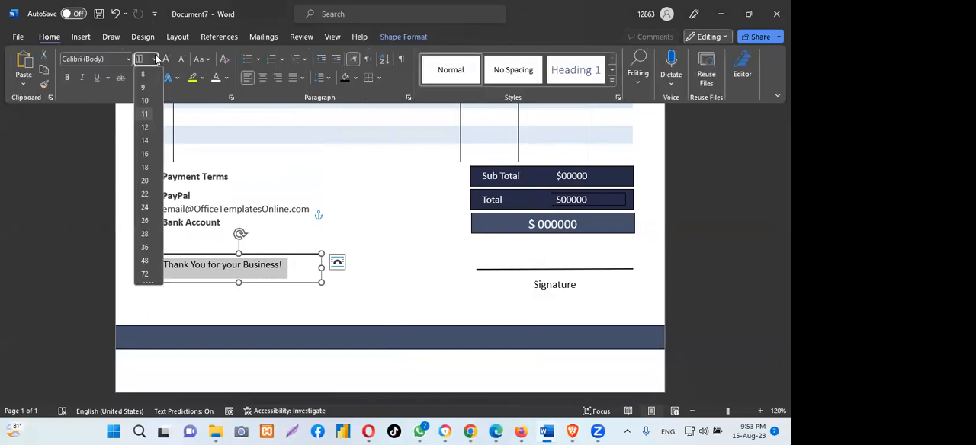
pyautogui.click(146, 129)
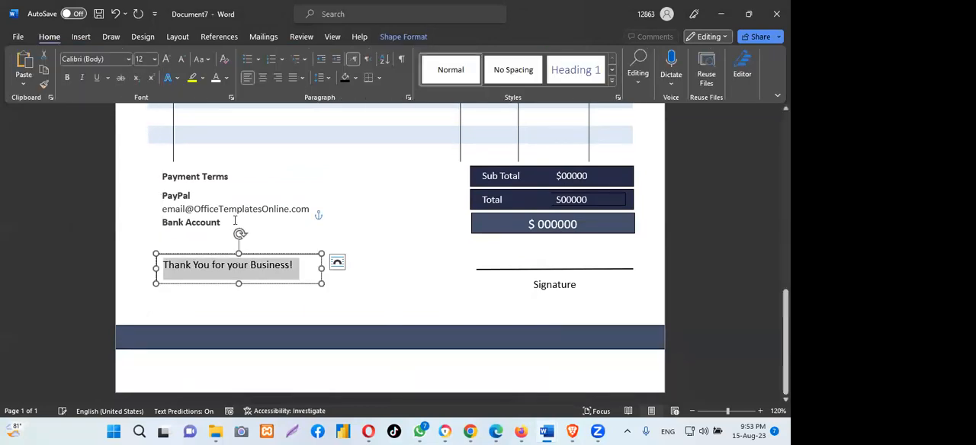
# - Remove the outline of the thank-you text box and shrink the box to about 0.43" high by 2.27" wide
pyautogui.click(217, 257)
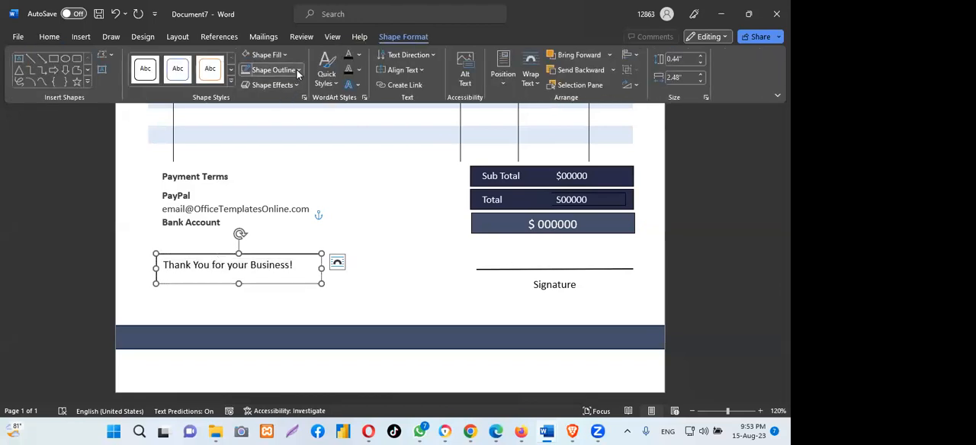
pyautogui.click(273, 69)
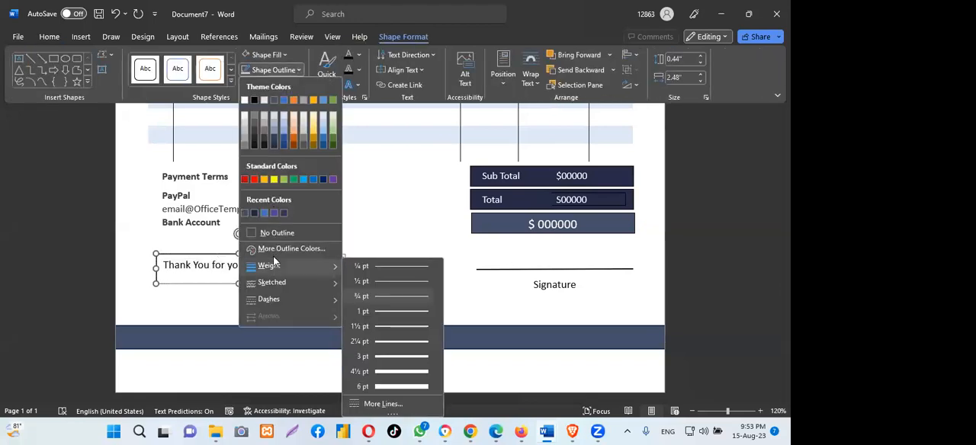
pyautogui.click(281, 231)
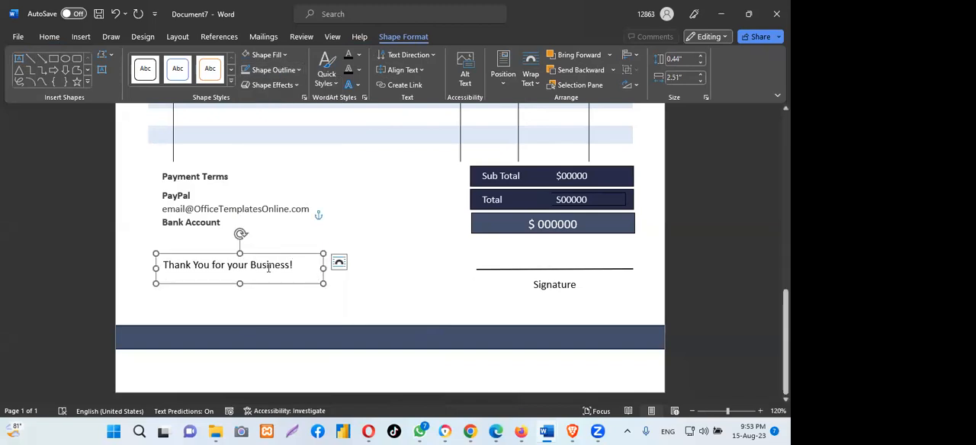
pyautogui.moveTo(321, 268)
pyautogui.mouseDown()
pyautogui.moveTo(341, 266)
pyautogui.moveTo(307, 268)
pyautogui.mouseUp()
pyautogui.moveTo(230, 284); pyautogui.dragTo(230, 282)
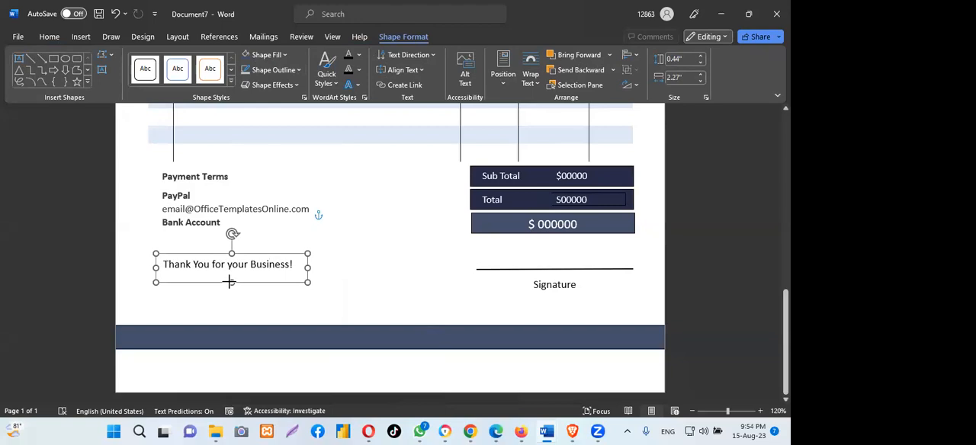
# - Make the "Thank You for your Business!" text bold and deselect its text box
pyautogui.moveTo(165, 263); pyautogui.dragTo(299, 265)
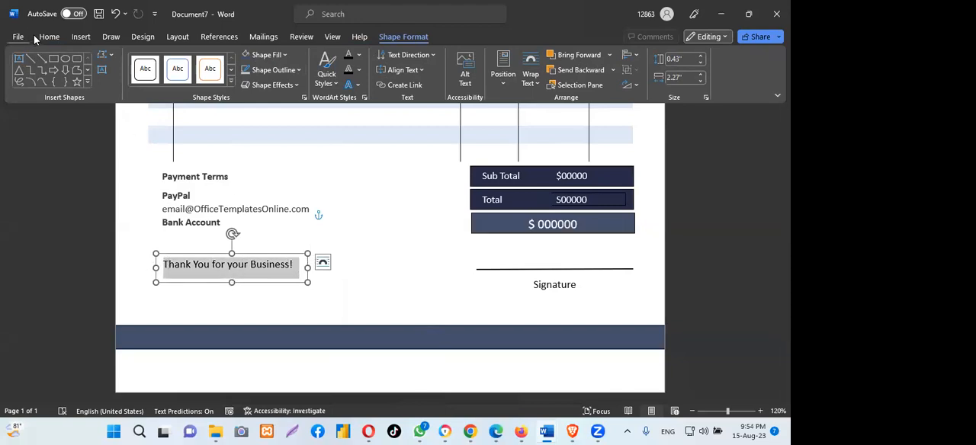
pyautogui.click(49, 36)
pyautogui.click(67, 77)
pyautogui.click(353, 273)
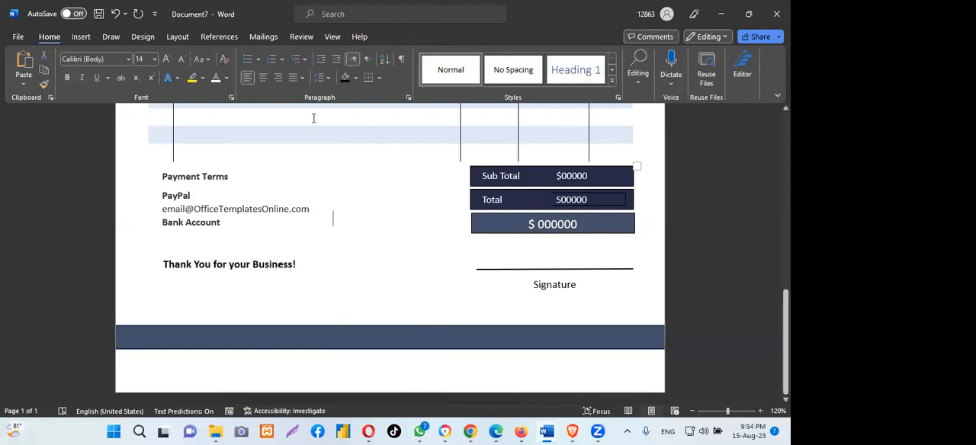
# - Stretch the footer bar's left end slightly past the page edge and deselect the bar
pyautogui.click(356, 339)
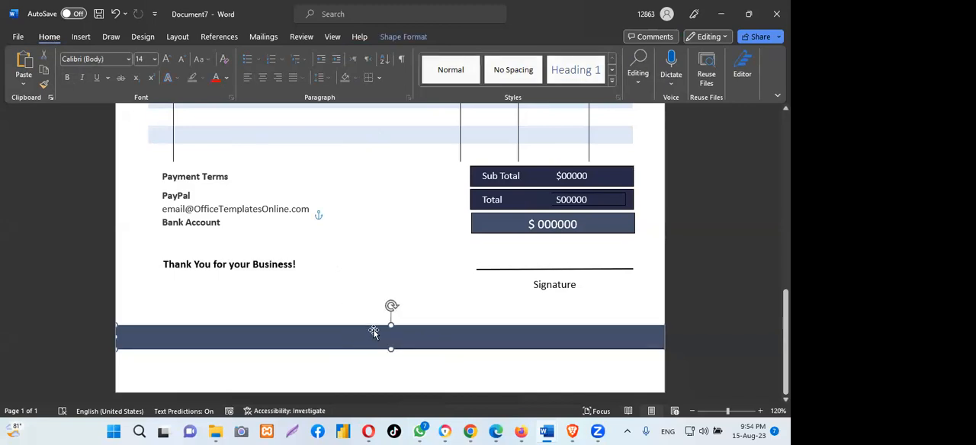
pyautogui.moveTo(116, 337); pyautogui.dragTo(112, 336)
pyautogui.click(333, 216)
# - Review the whole invoice page from the header and item table down to the totals, signature line and footer bar
pyautogui.scroll(10, 331, 218)
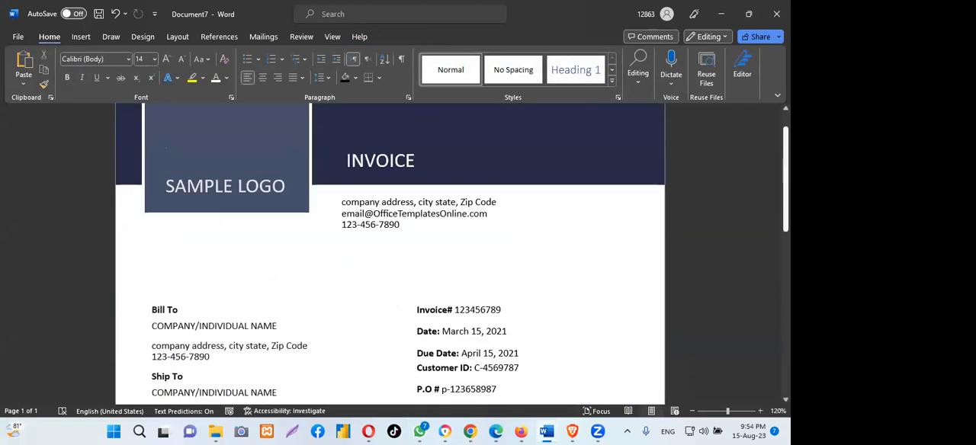
pyautogui.scroll(-3, 331, 218)
pyautogui.scroll(-7, 331, 218)
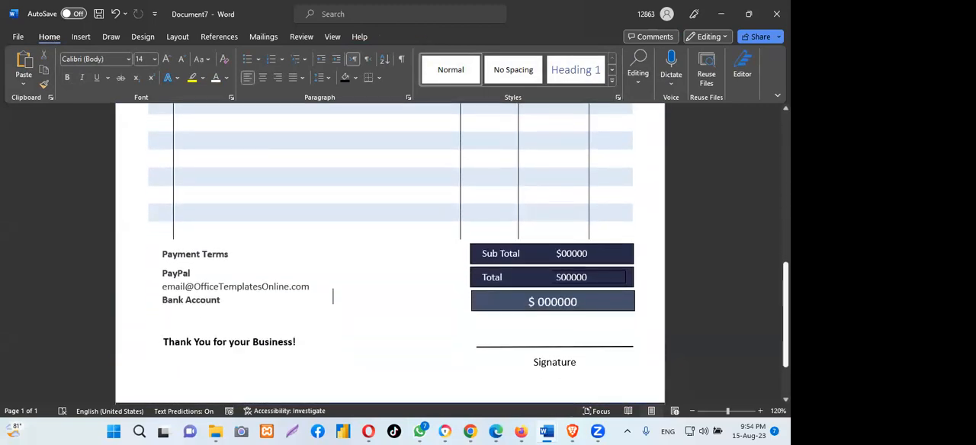
pyautogui.scroll(5, 333, 263)
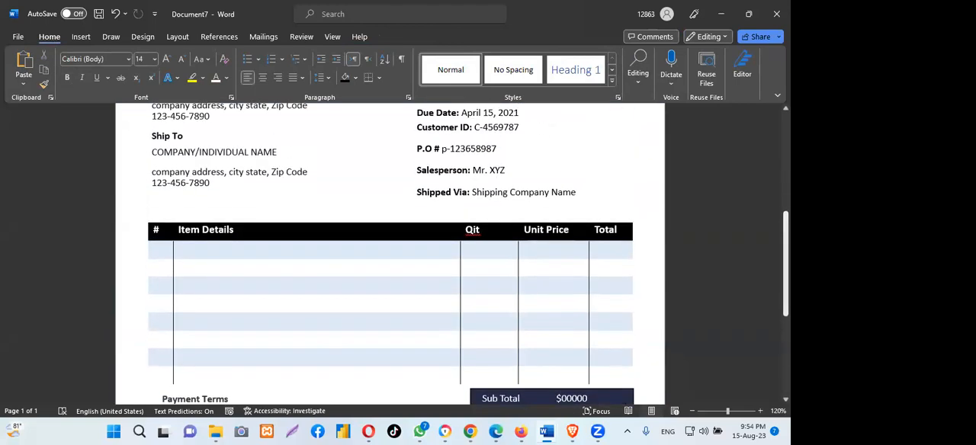
pyautogui.scroll(5, 390, 259)
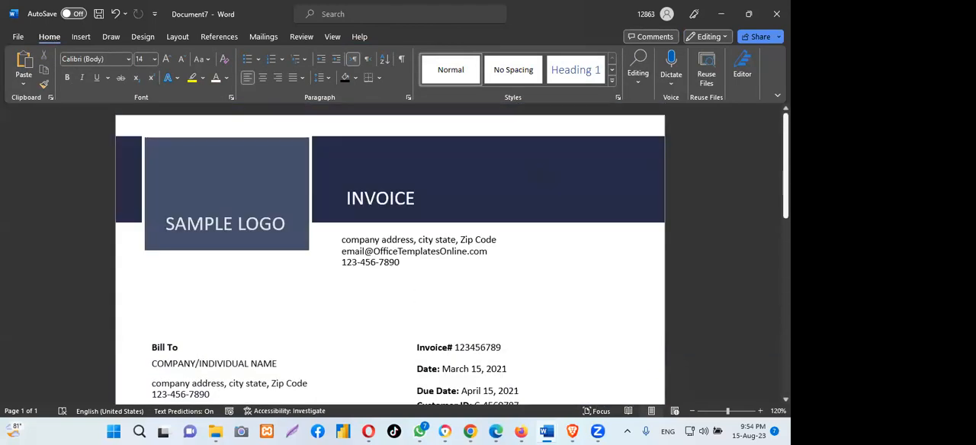
pyautogui.scroll(-1, 390, 259)
pyautogui.scroll(1, 389, 259)
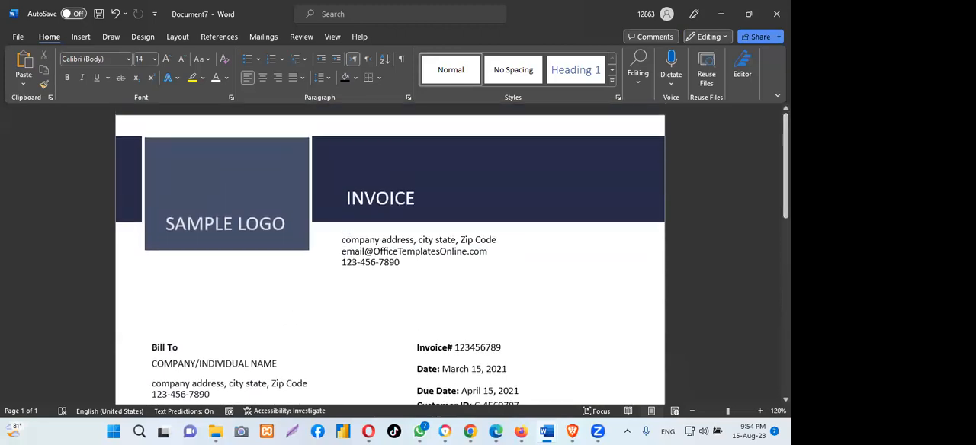
pyautogui.scroll(-10, 390, 260)
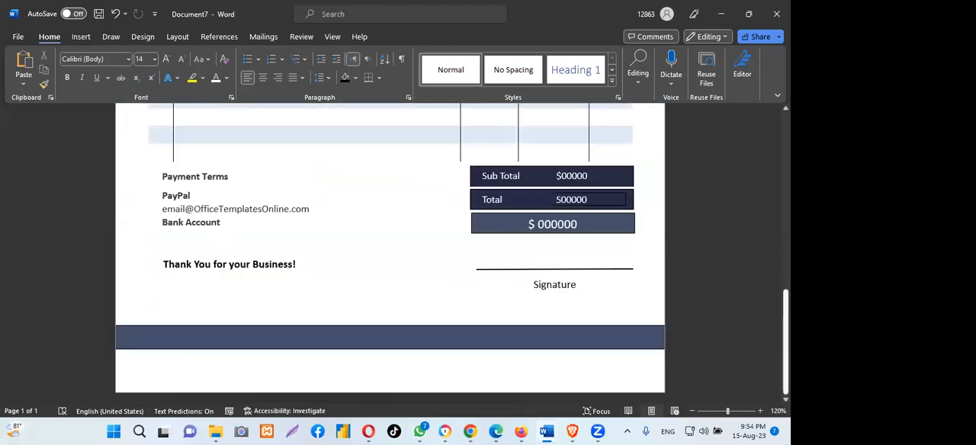
pyautogui.scroll(12, 762, 163)
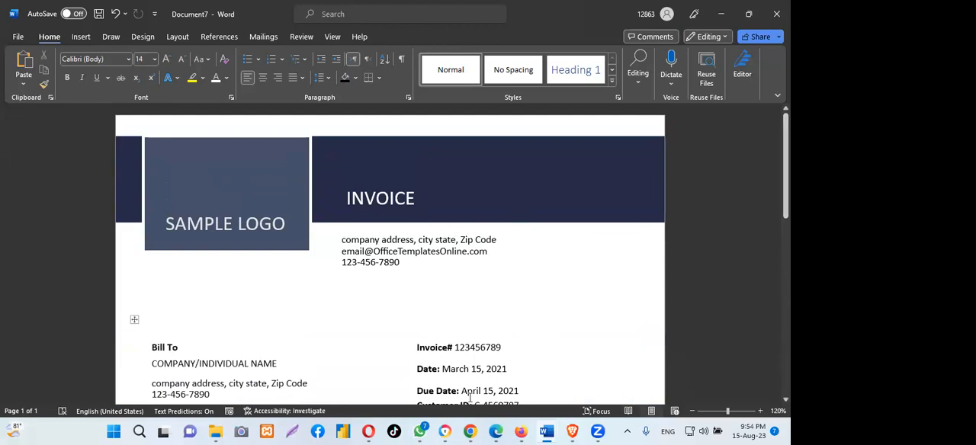
# - Switch to Chrome to view the Color Hunt palette page, and return to Document7 in Word
pyautogui.click(470, 432)
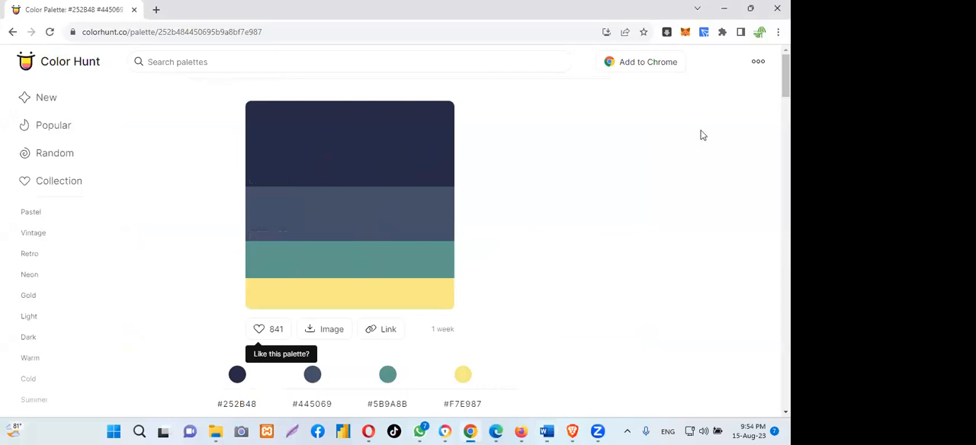
pyautogui.click(547, 431)
pyautogui.click(591, 386)
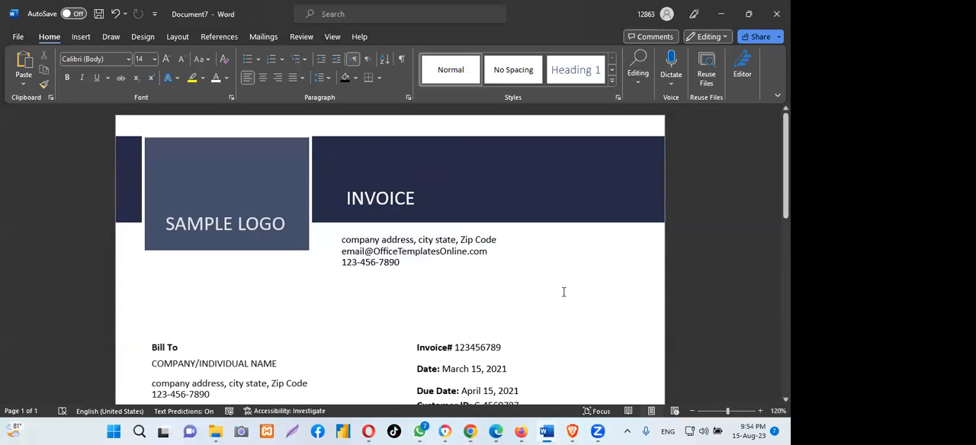
pyautogui.click(206, 183)
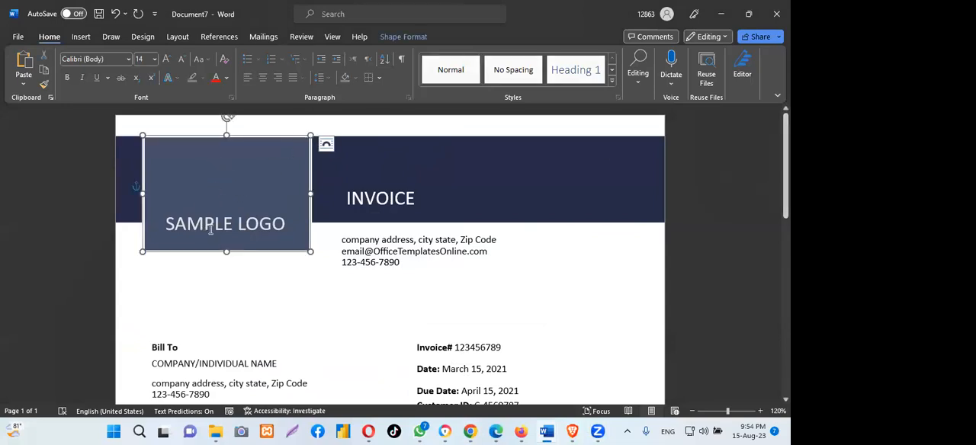
pyautogui.click(213, 224)
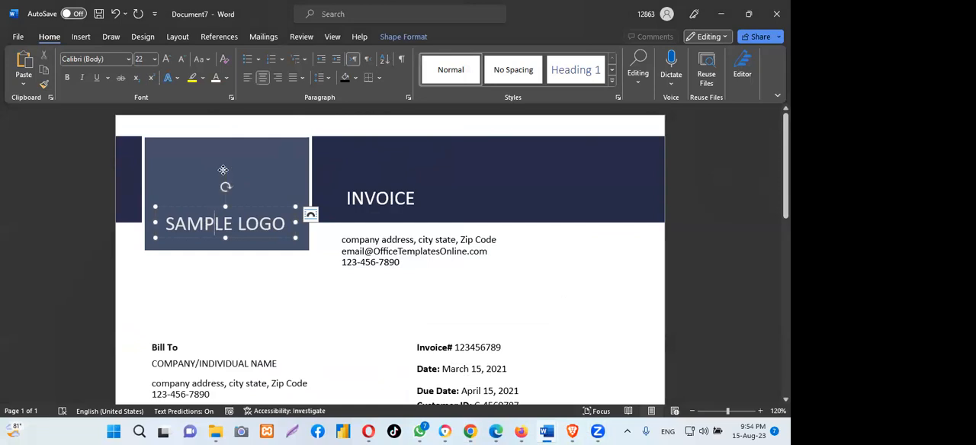
pyautogui.click(222, 172)
pyautogui.click(255, 283)
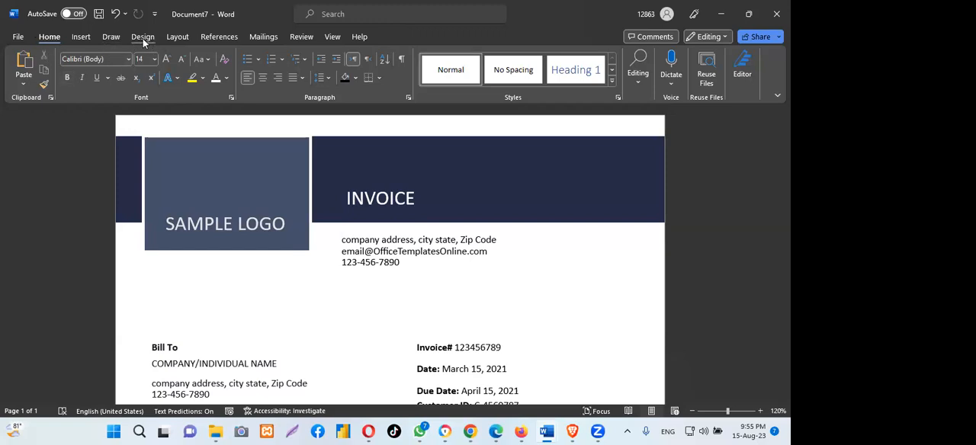
# - Search the stock icon library for "Invoice logo"
pyautogui.click(76, 37)
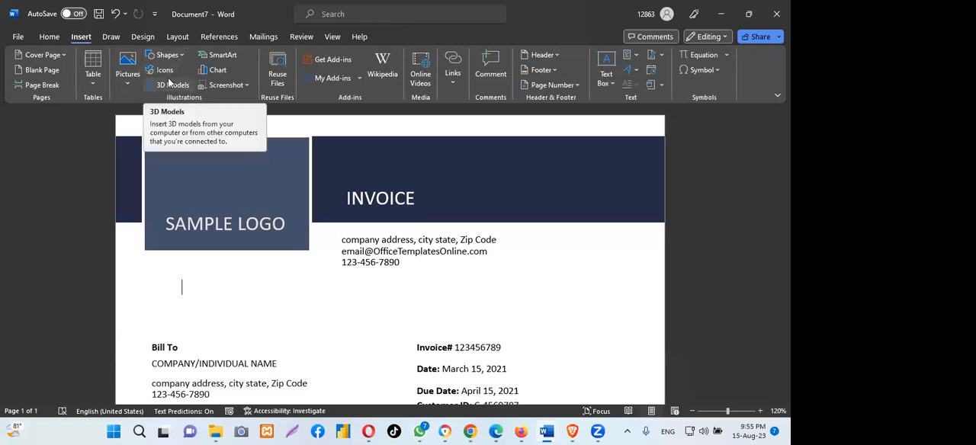
pyautogui.click(163, 72)
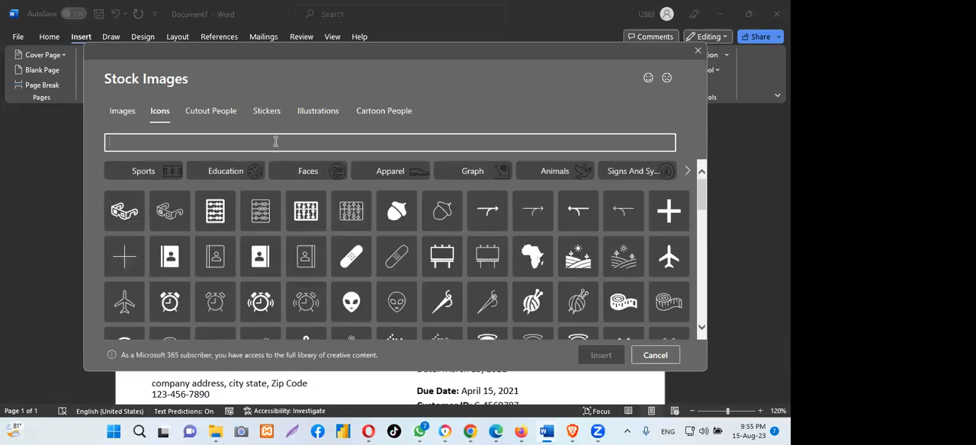
pyautogui.write('l')
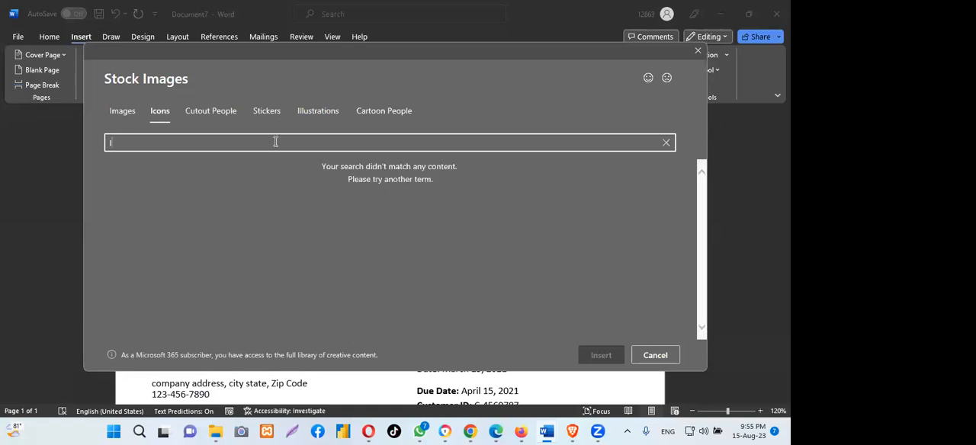
pyautogui.write('n')
pyautogui.write('voi')
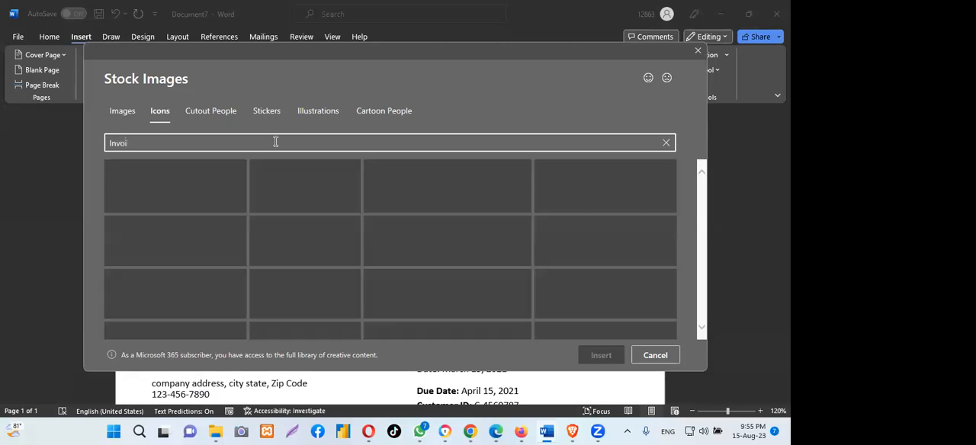
pyautogui.write('ce logo')
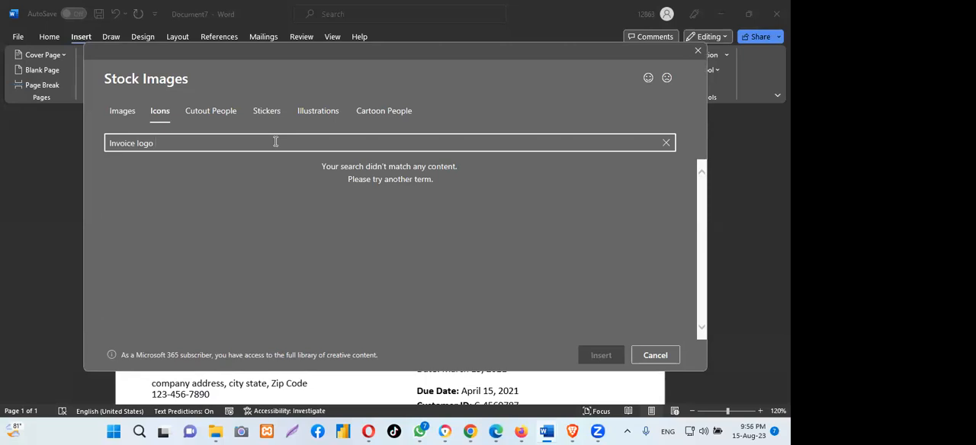
# - Check the same search in the Images, Cutout People, Stickers, Illustrations and Cartoon People categories, and close the stock library
pyautogui.click(120, 119)
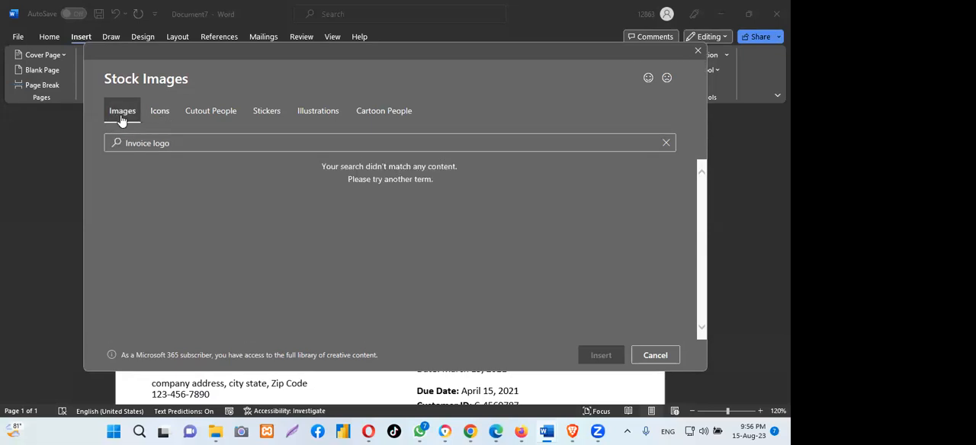
pyautogui.click(212, 114)
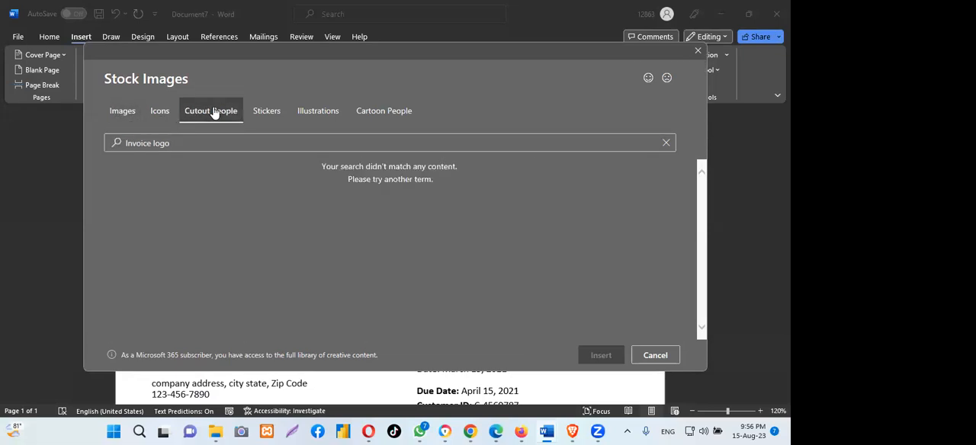
pyautogui.click(261, 113)
pyautogui.click(312, 112)
pyautogui.click(385, 115)
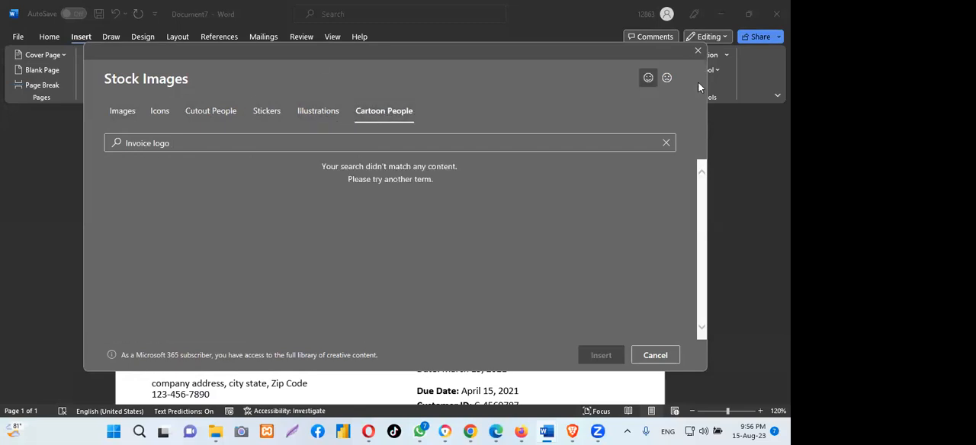
pyautogui.click(697, 51)
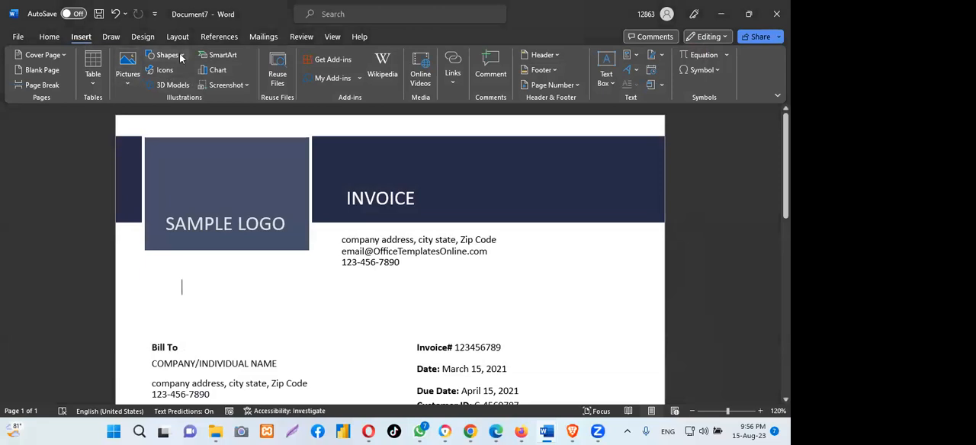
# - Search the online pictures for "Invoice logo png"
pyautogui.click(181, 58)
pyautogui.click(182, 58)
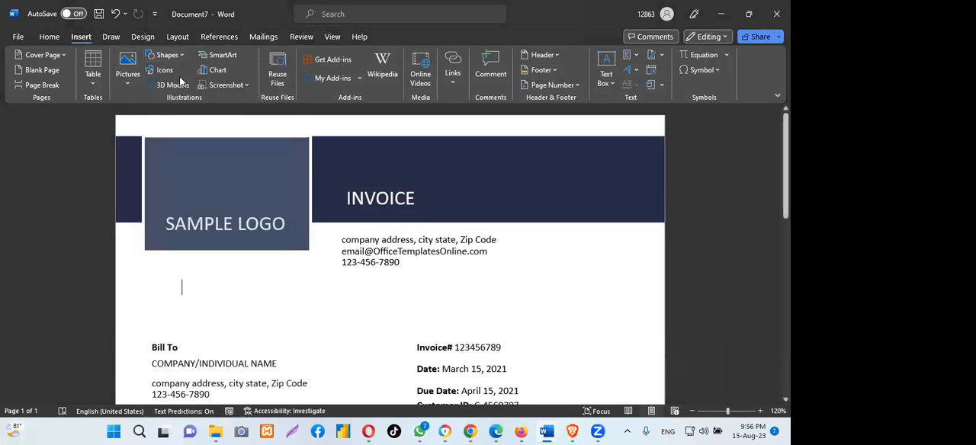
pyautogui.click(130, 83)
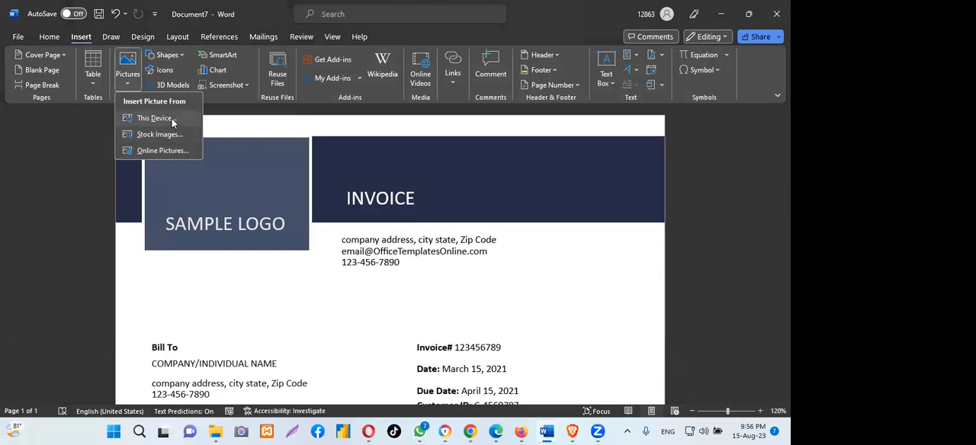
pyautogui.click(158, 151)
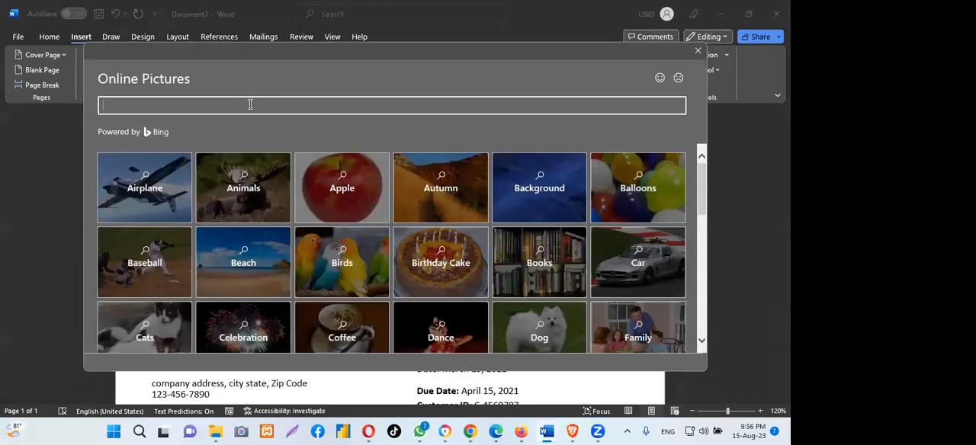
pyautogui.write('l')
pyautogui.write('voice ')
pyautogui.write('logo')
pyautogui.write(' p')
pyautogui.write('ng')
pyautogui.press('Return')
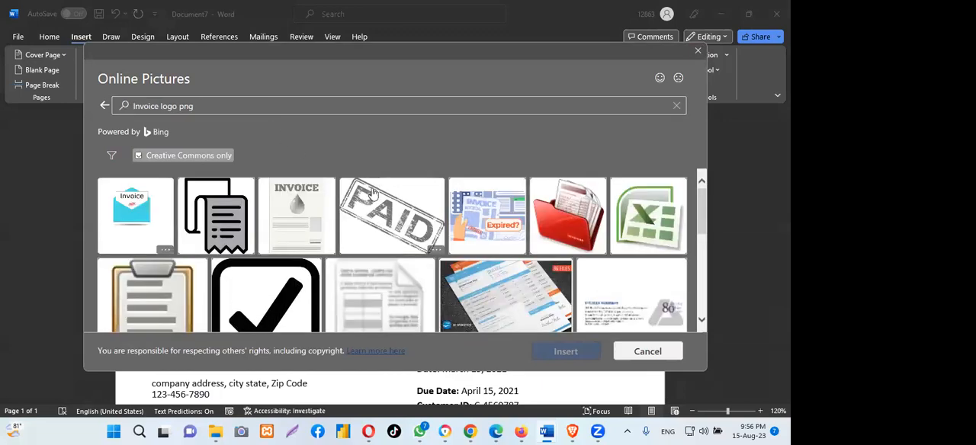
# - Look through the online picture results for a suitable invoice logo and close the picture search
pyautogui.scroll(-2, 394, 225)
pyautogui.scroll(-5, 394, 225)
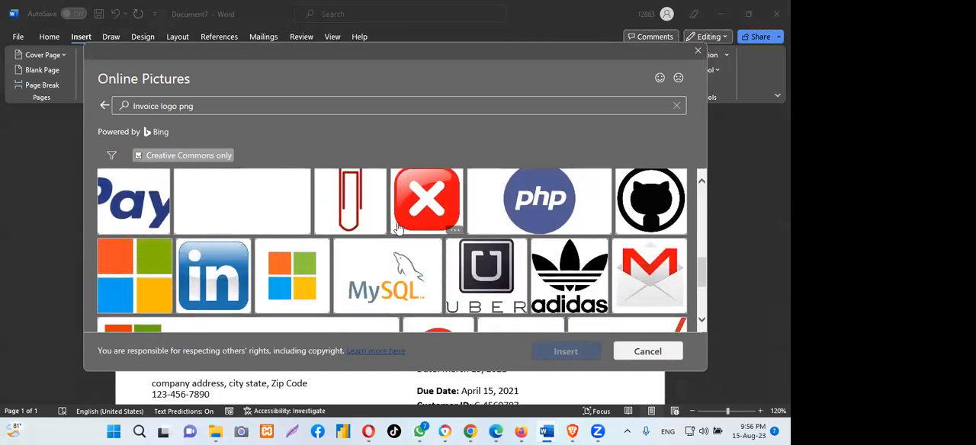
pyautogui.scroll(-2, 397, 227)
pyautogui.scroll(-5, 397, 225)
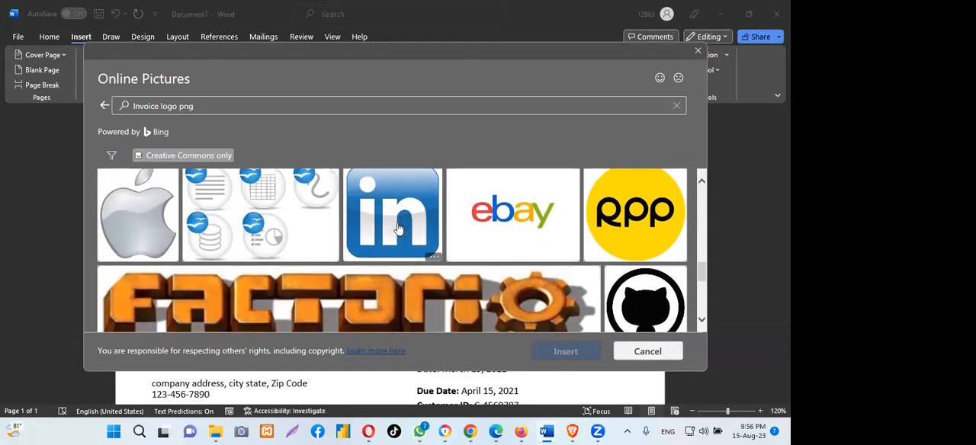
pyautogui.scroll(-5, 398, 229)
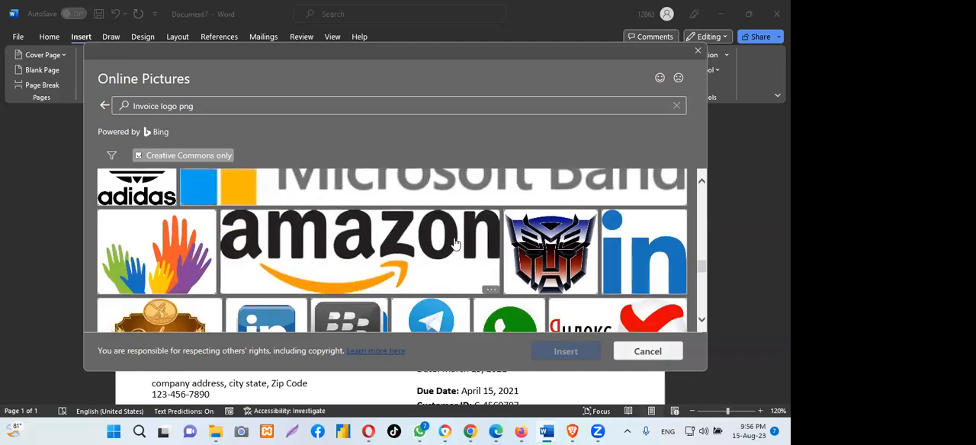
pyautogui.scroll(-5, 456, 245)
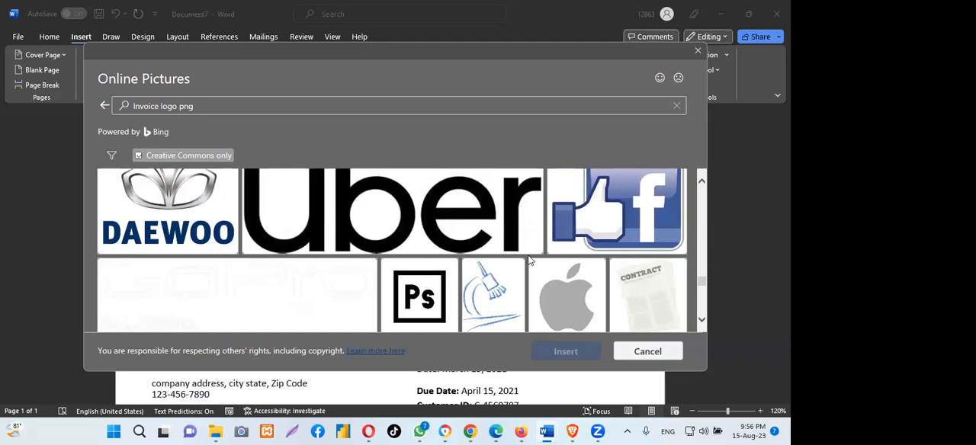
pyautogui.scroll(-5, 488, 255)
pyautogui.scroll(-5, 524, 264)
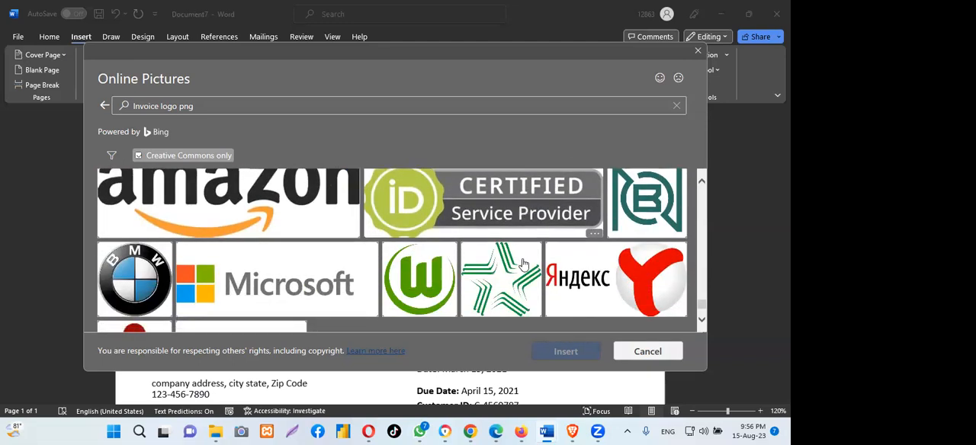
pyautogui.scroll(-5, 522, 264)
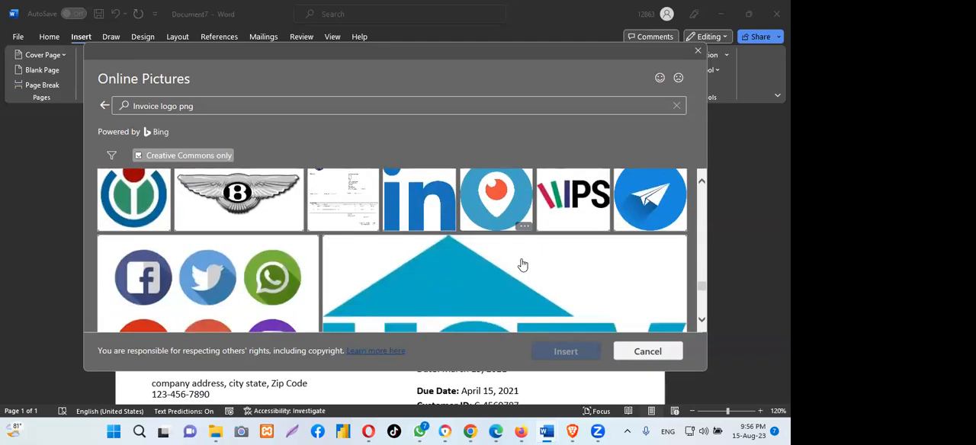
pyautogui.scroll(-8, 522, 264)
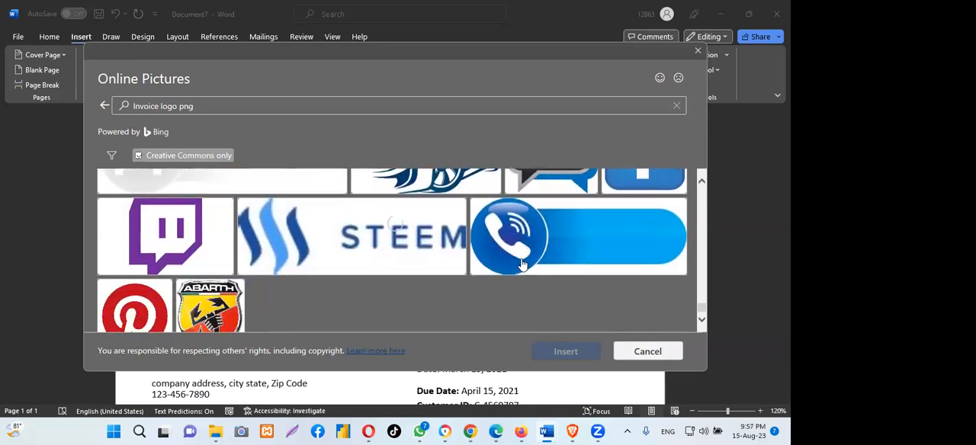
pyautogui.scroll(-3, 522, 264)
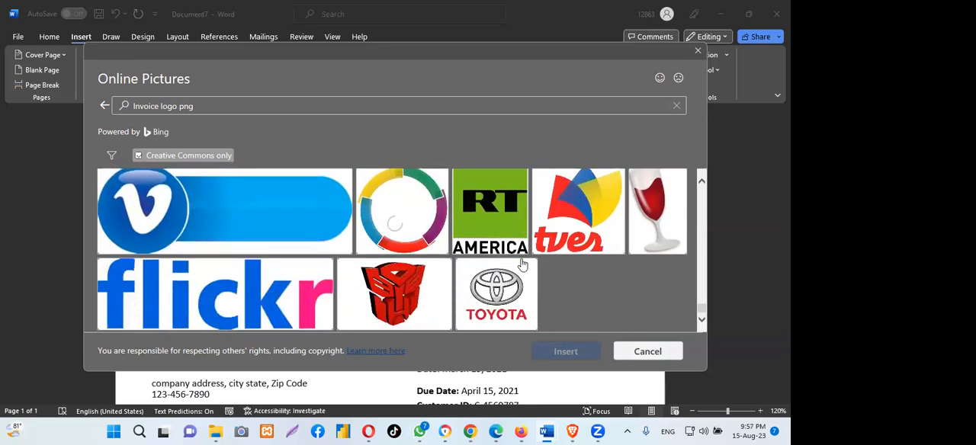
pyautogui.scroll(-8, 522, 264)
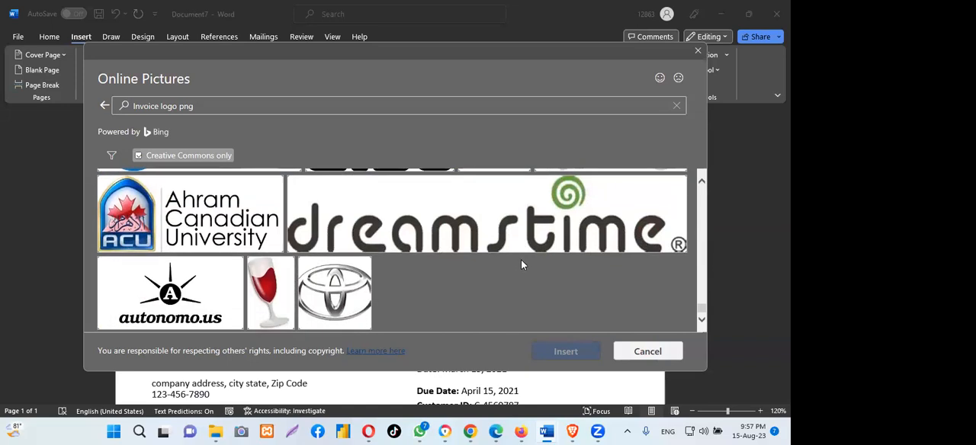
pyautogui.scroll(5, 522, 264)
pyautogui.scroll(10, 522, 264)
pyautogui.scroll(10, 522, 264)
pyautogui.scroll(-5, 522, 263)
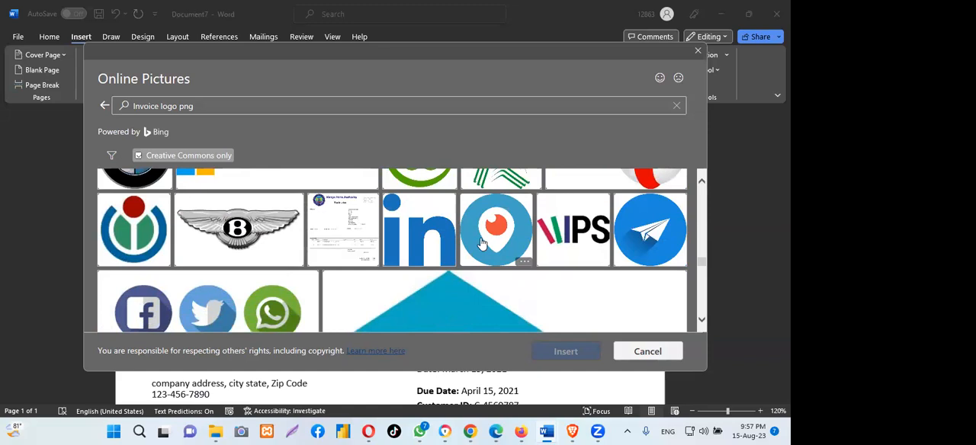
pyautogui.scroll(-2, 481, 242)
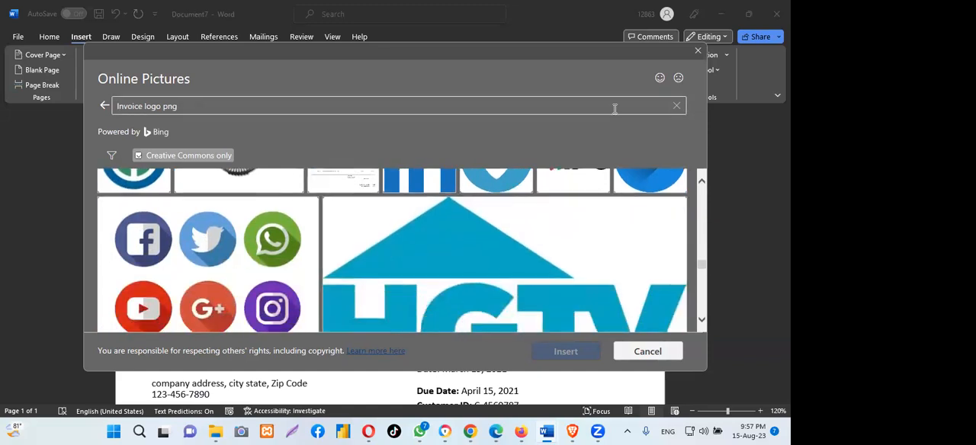
pyautogui.click(699, 53)
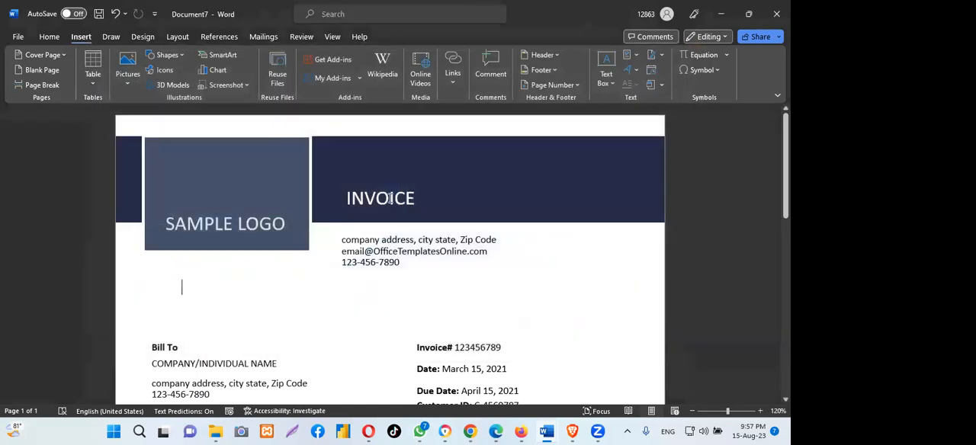
# - Review the invoice from the sample logo block and billing details down to the item table, totals, signature line and footer bar
pyautogui.click(229, 189)
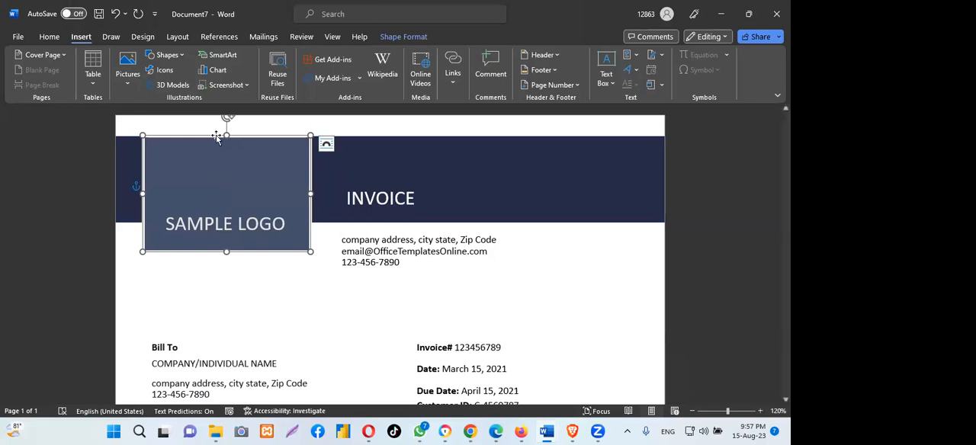
pyautogui.scroll(-2, 216, 138)
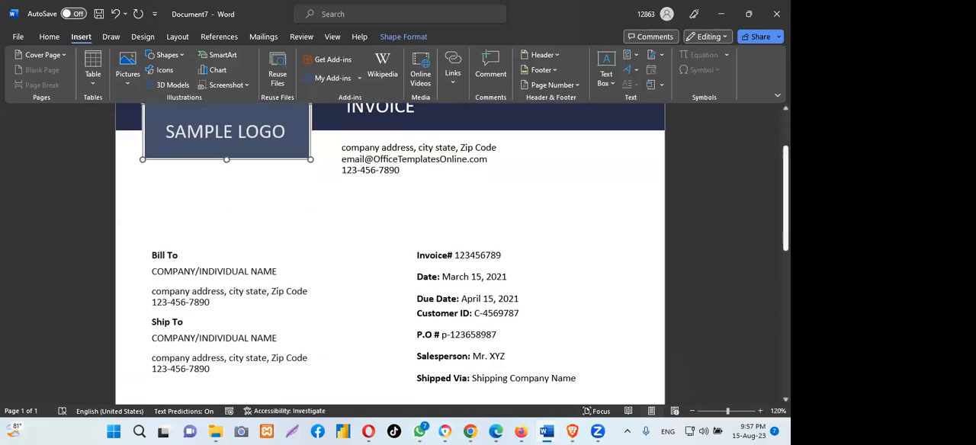
pyautogui.scroll(-10, 389, 252)
pyautogui.scroll(12, 389, 251)
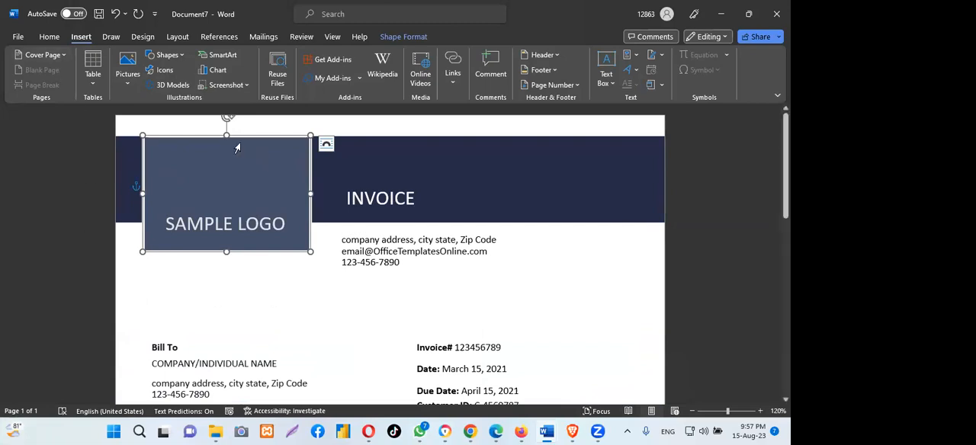
pyautogui.click(211, 56)
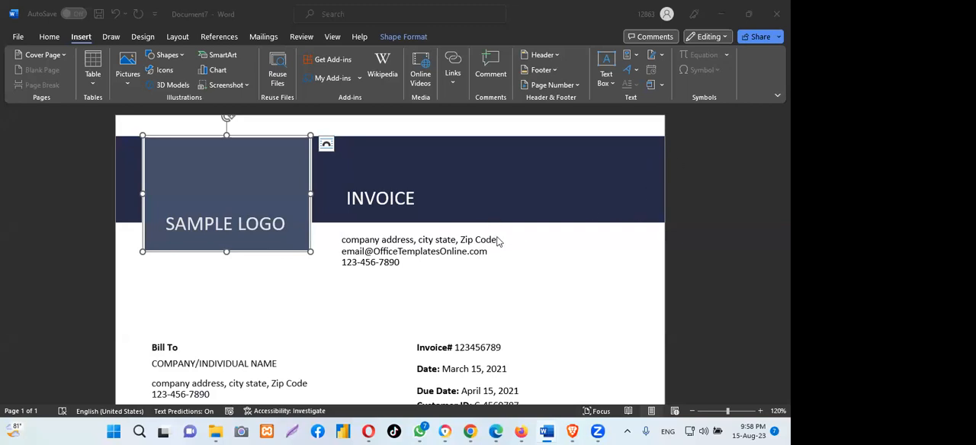
pyautogui.scroll(-4, 515, 239)
pyautogui.scroll(-5, 516, 240)
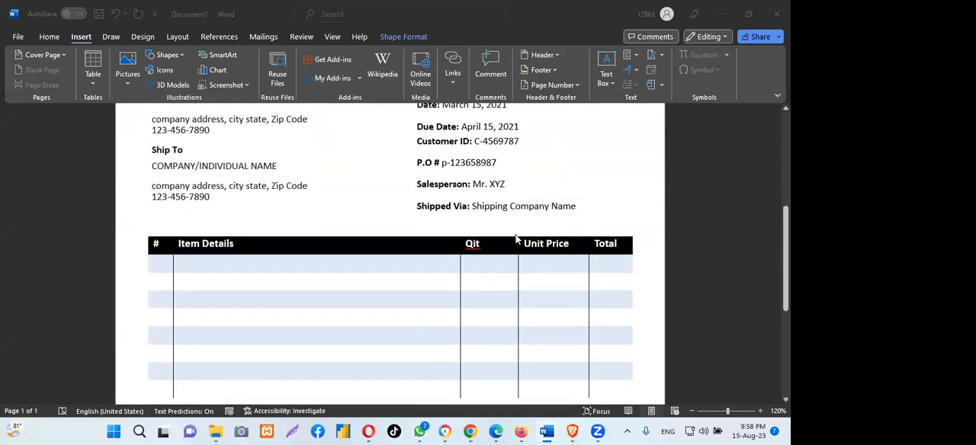
pyautogui.scroll(-2, 515, 240)
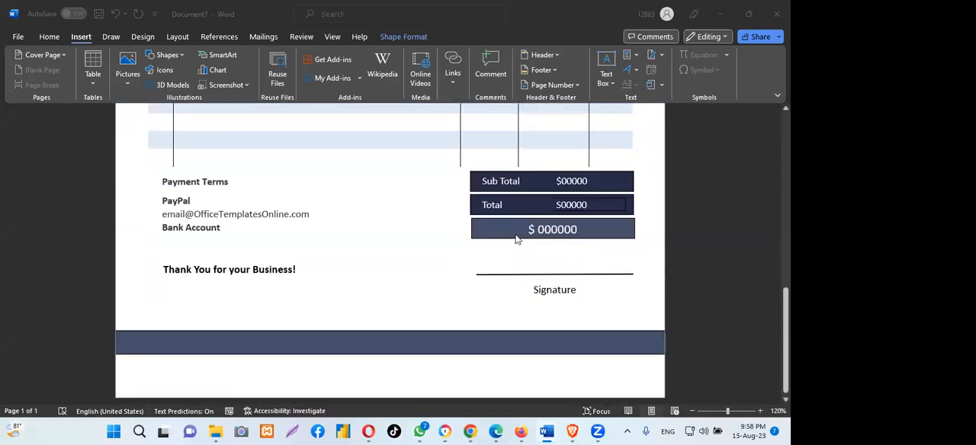
pyautogui.scroll(7, 515, 240)
pyautogui.scroll(3, 515, 239)
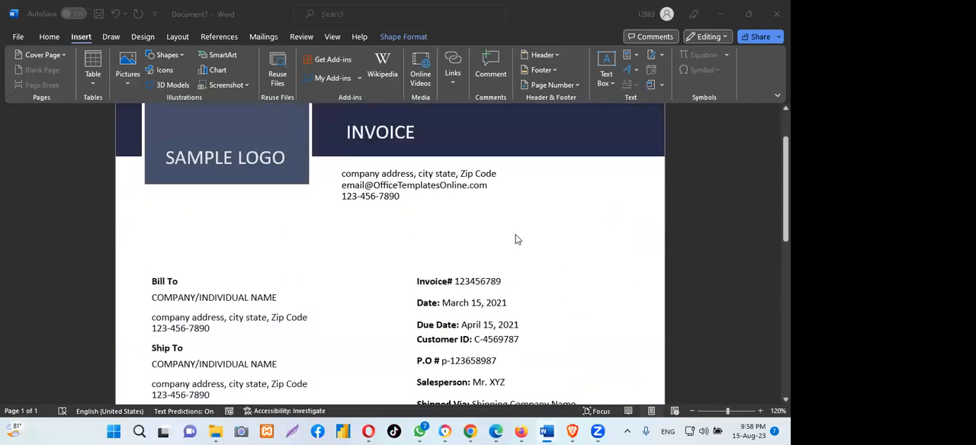
pyautogui.scroll(2, 516, 239)
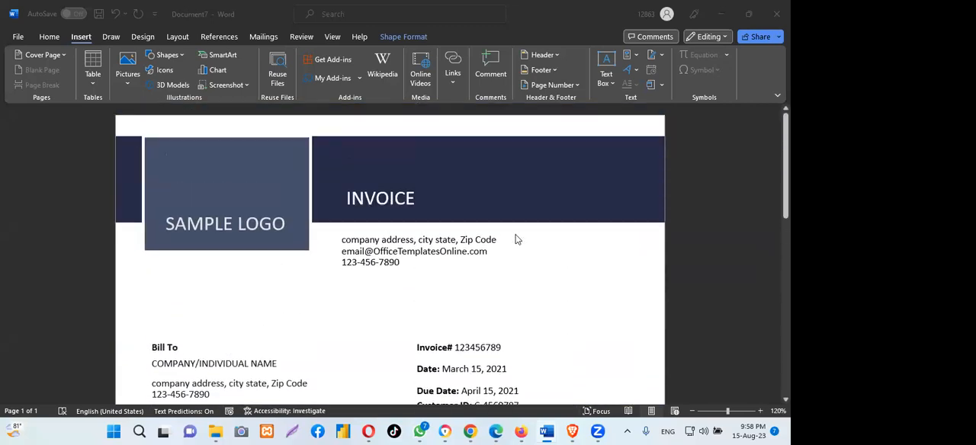
# - Check the separate text boxes for the company address, INVOICE title and SAMPLE LOGO, and look at the billing details
pyautogui.click(453, 239)
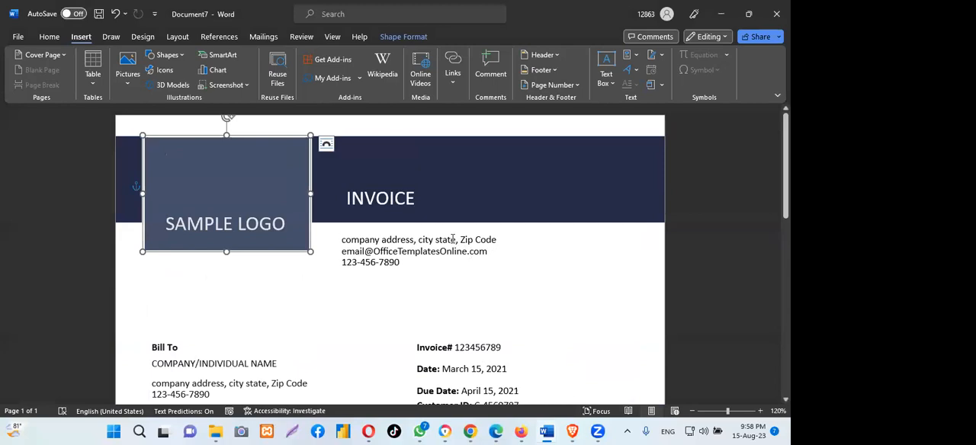
pyautogui.click(382, 243)
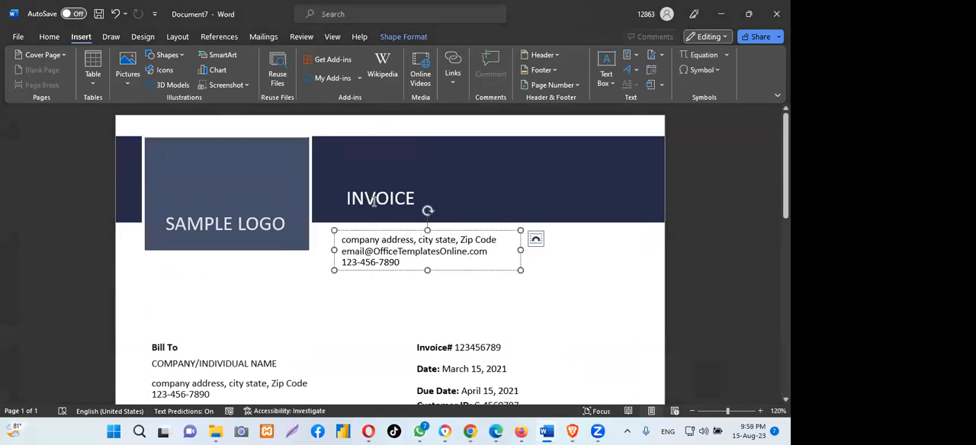
pyautogui.click(373, 201)
pyautogui.click(245, 224)
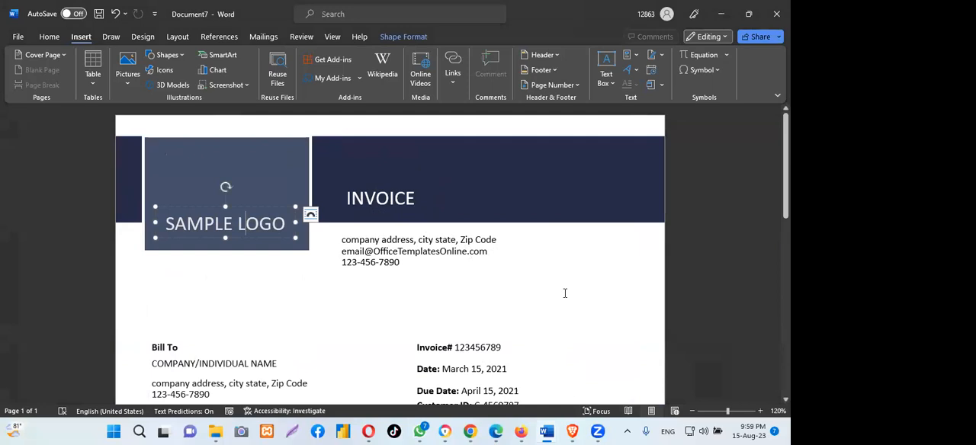
pyautogui.scroll(-4, 565, 293)
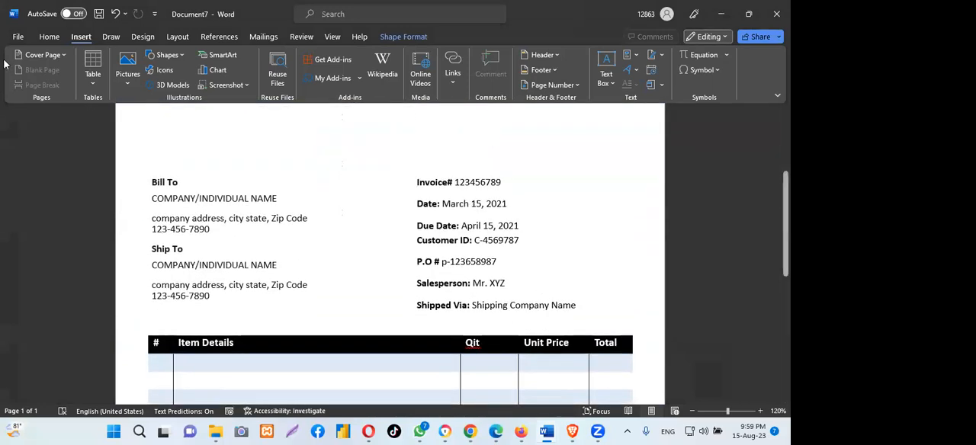
# - Create a new blank document, enter a trial line of repeated letters "Hhhhhhhhhhhhh" and erase it
pyautogui.click(17, 38)
pyautogui.click(166, 115)
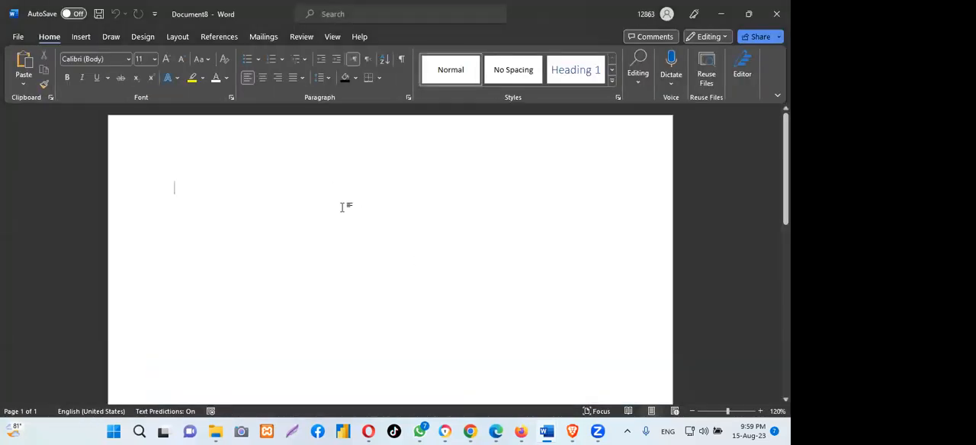
pyautogui.write('Hhhhhhhhhhhhh')
pyautogui.press('Return')
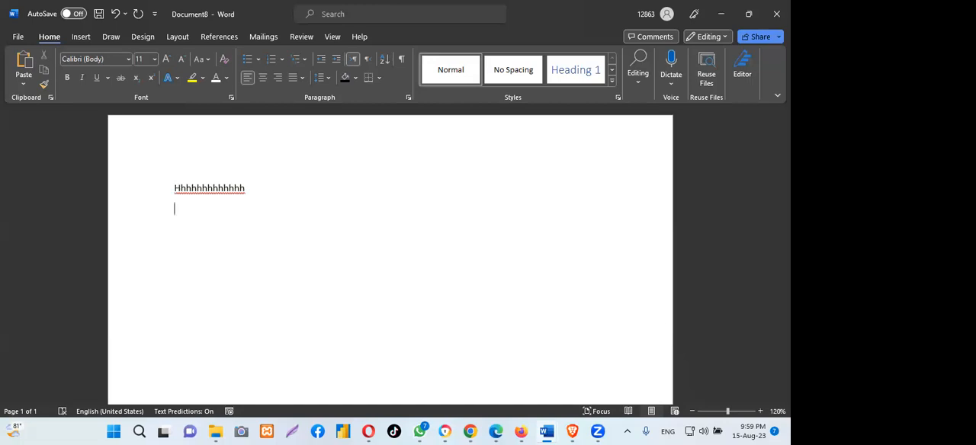
pyautogui.press('BackSpace')
pyautogui.press('BackSpace')
pyautogui.press('BackSpace')
pyautogui.press('BackSpace')
pyautogui.press('BackSpace')
pyautogui.press('BackSpace')
pyautogui.press('BackSpace')
pyautogui.press('BackSpace')
pyautogui.press('BackSpace')
pyautogui.press('BackSpace')
pyautogui.press('BackSpace')
pyautogui.press('BackSpace')
pyautogui.press('BackSpace')
pyautogui.press('BackSpace')
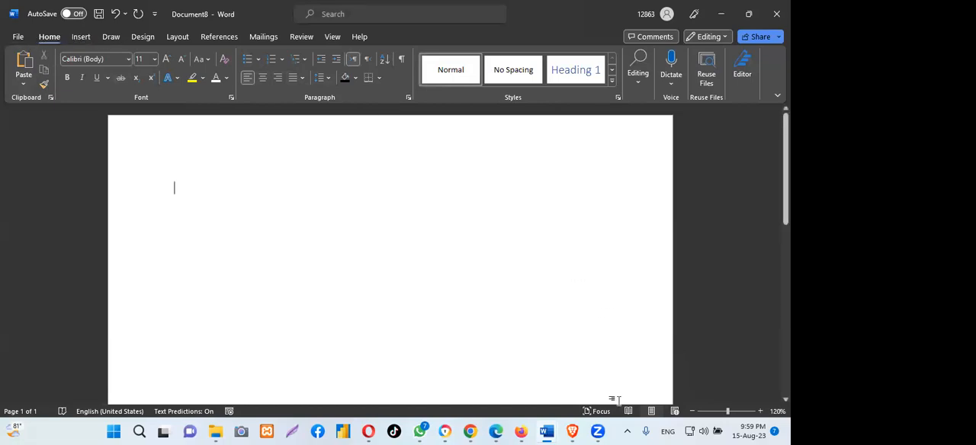
# - Return to the invoice in Document7 and review its layout from the header down to the footer bar
pyautogui.moveTo(551, 431)
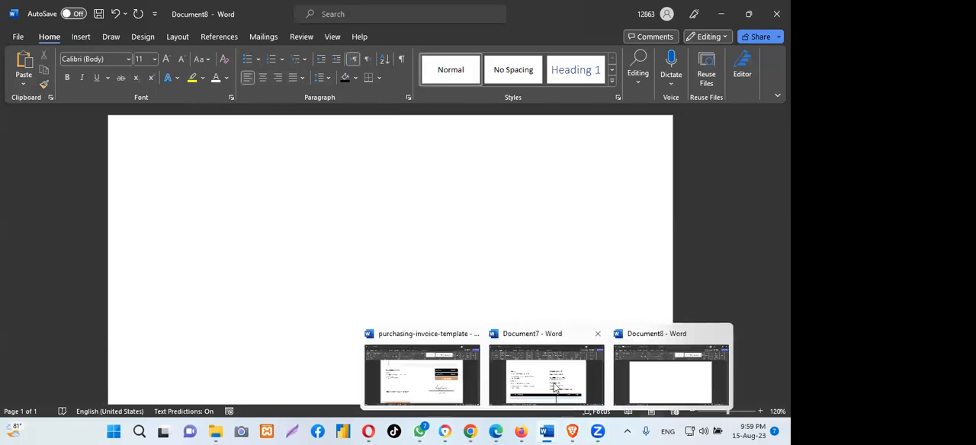
pyautogui.click(555, 386)
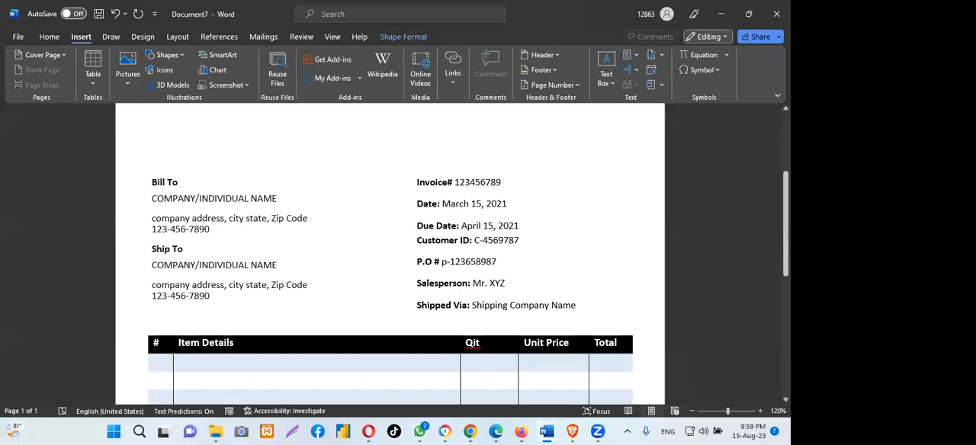
pyautogui.scroll(-8, 389, 251)
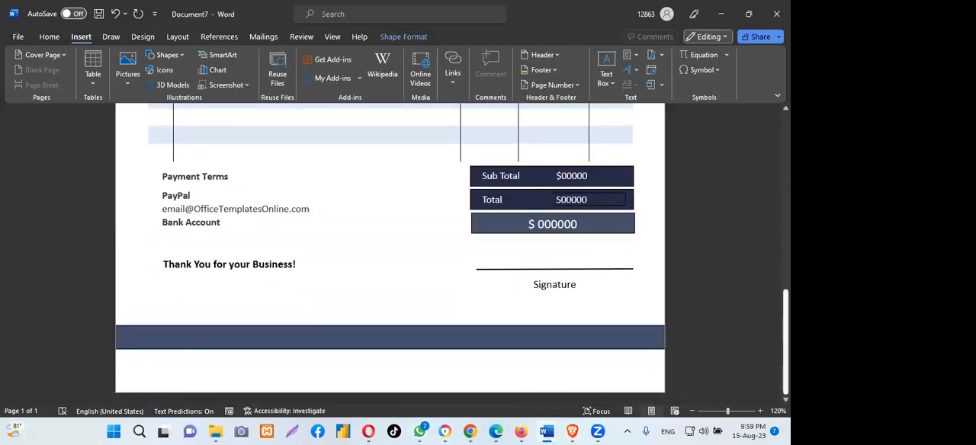
pyautogui.scroll(10, 390, 251)
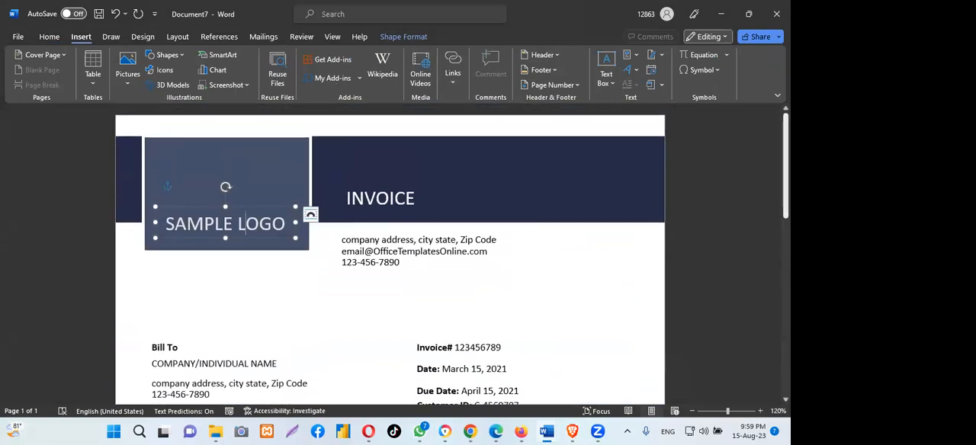
pyautogui.scroll(-10, 453, 255)
pyautogui.scroll(10, 390, 251)
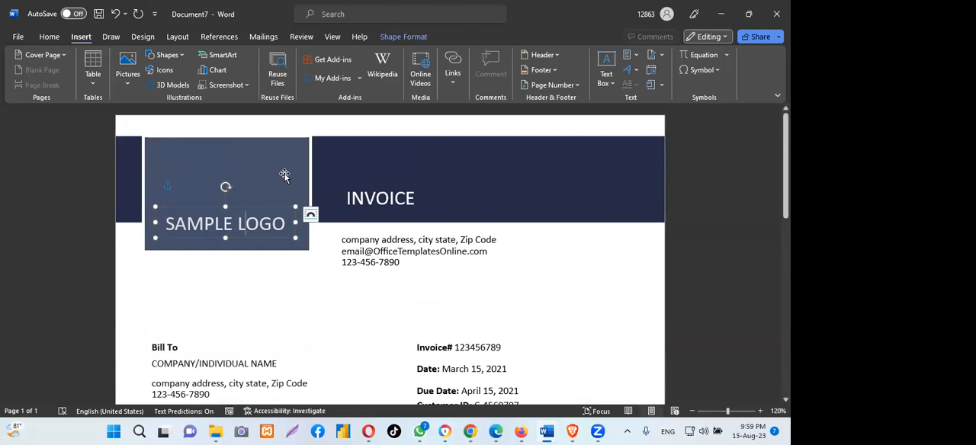
pyautogui.click(465, 287)
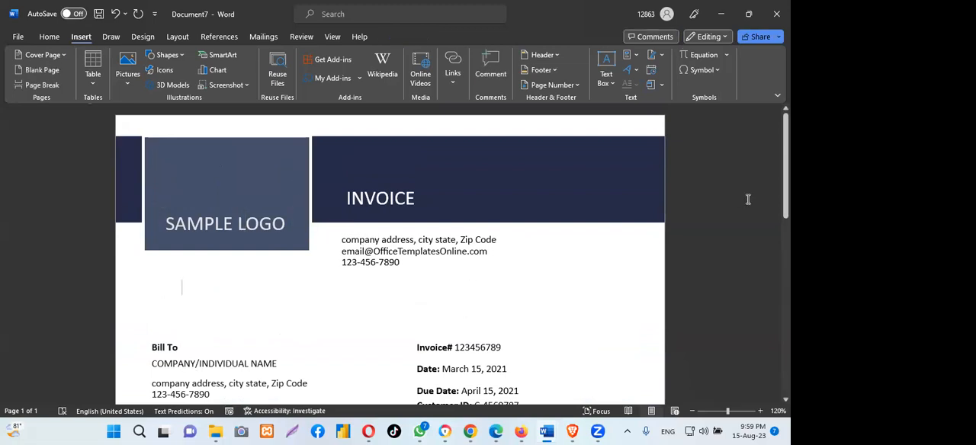
pyautogui.scroll(-1, 748, 200)
pyautogui.scroll(1, 390, 255)
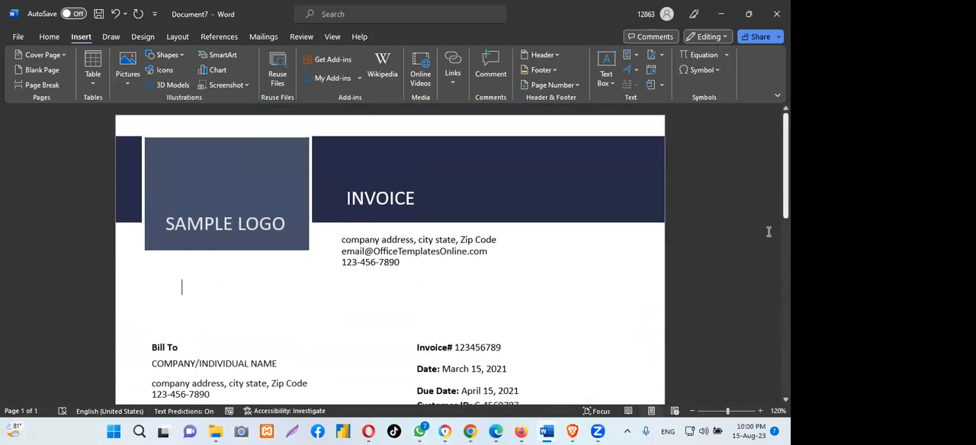
pyautogui.scroll(-10, 389, 256)
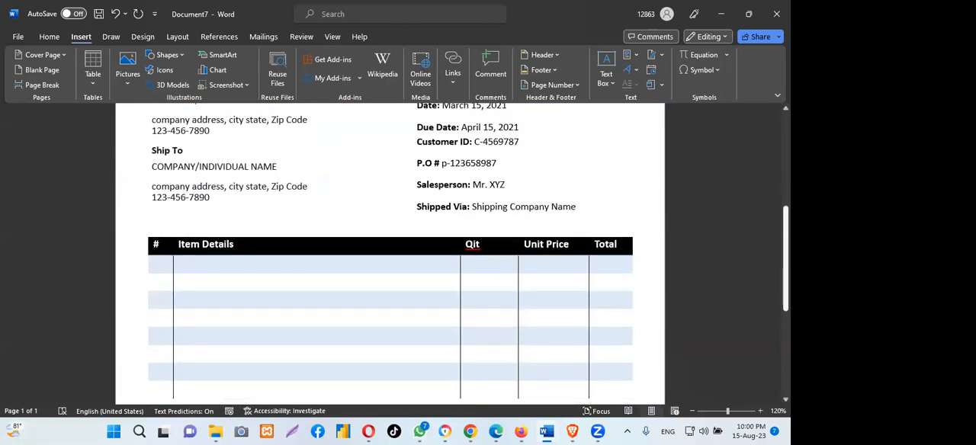
pyautogui.scroll(5, 389, 255)
pyautogui.scroll(5, 181, 288)
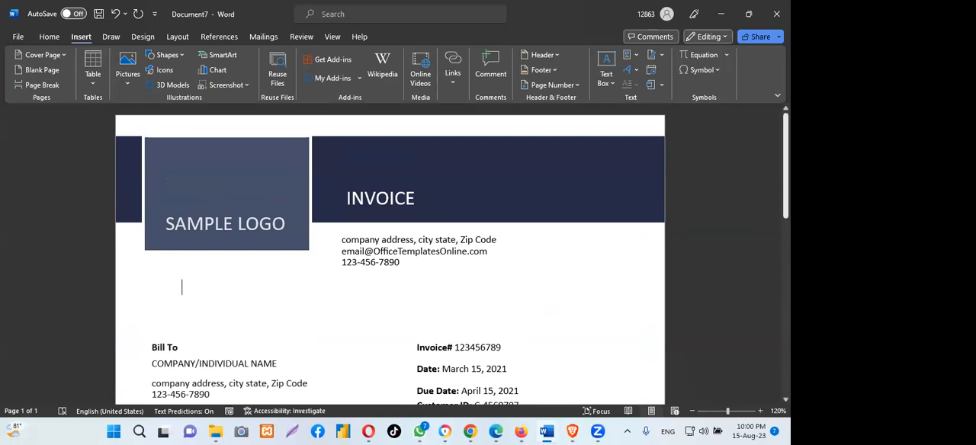
# - Reduce the height of the navy header bar slightly and narrow the sample logo block from its right edge
pyautogui.click(472, 183)
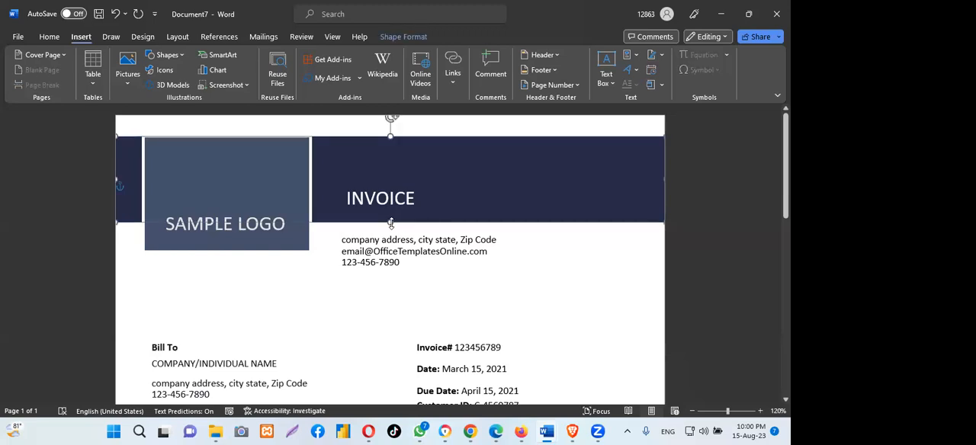
pyautogui.moveTo(390, 222); pyautogui.dragTo(390, 219)
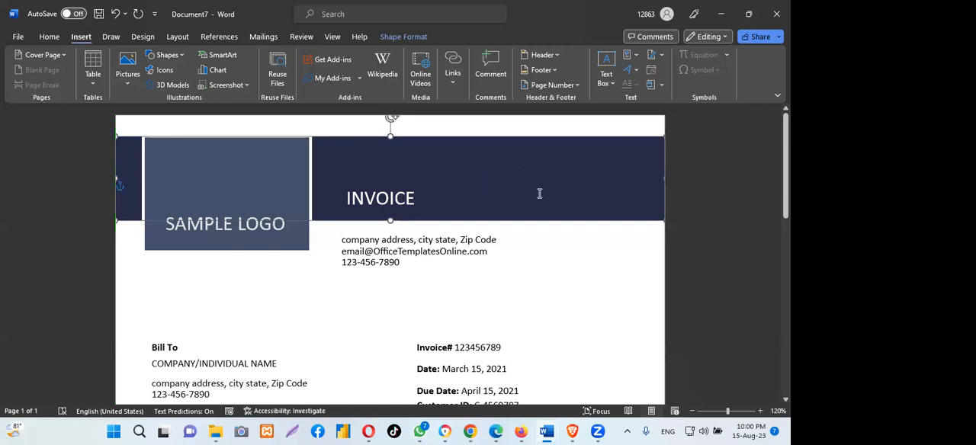
pyautogui.click(294, 185)
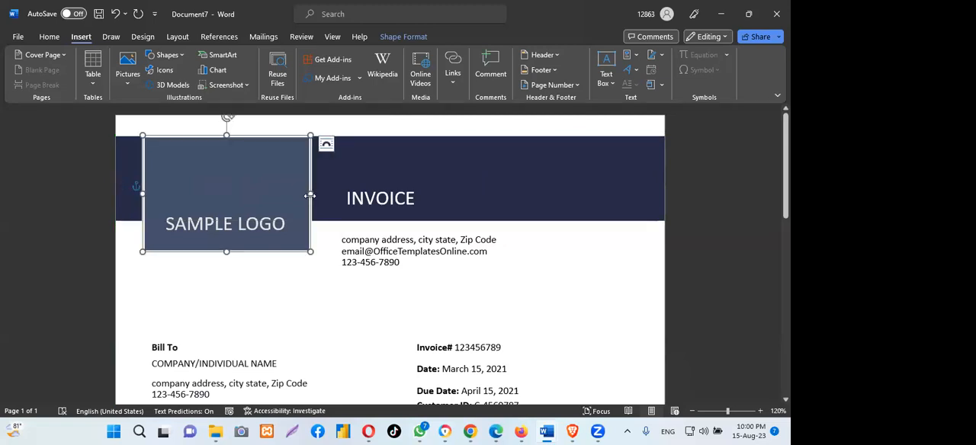
pyautogui.moveTo(309, 195); pyautogui.dragTo(297, 196)
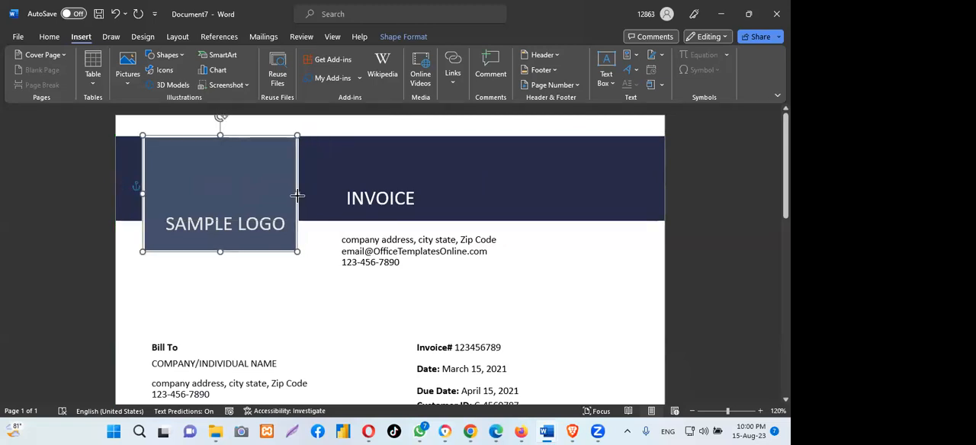
# - Shift the SAMPLE LOGO text box slightly left so it sits centred in the narrowed logo block
pyautogui.click(252, 223)
pyautogui.moveTo(215, 213); pyautogui.dragTo(207, 212)
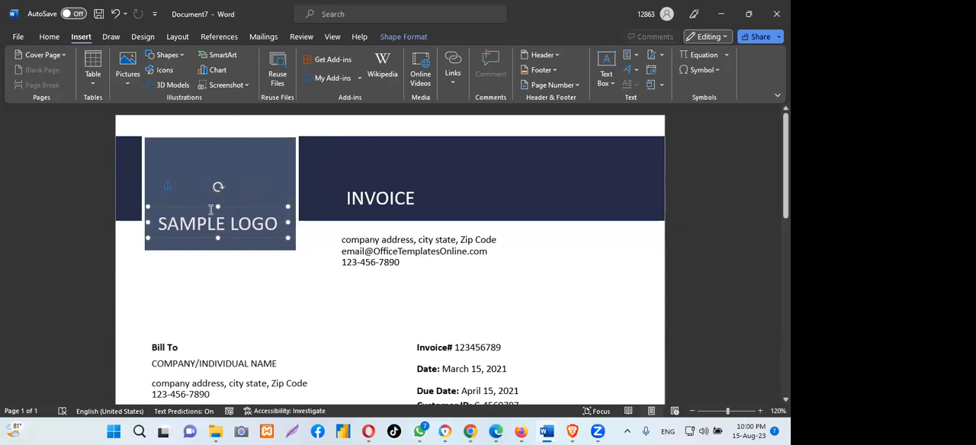
pyautogui.click(476, 179)
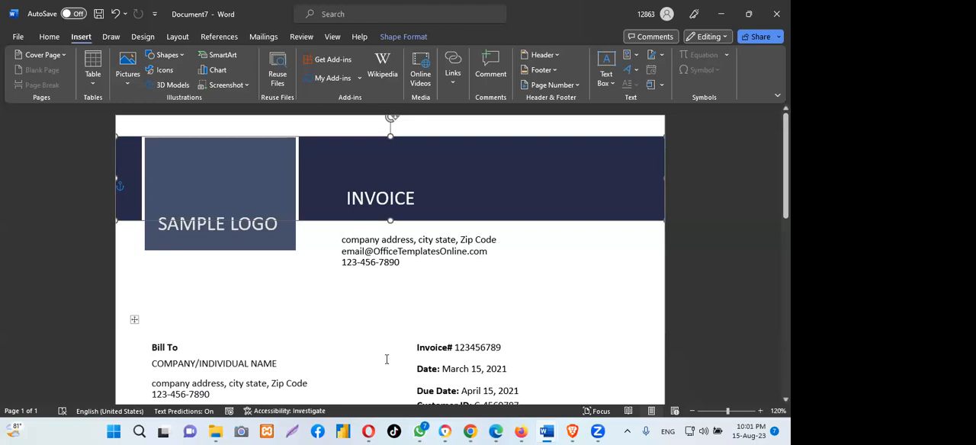
# - Check the font size used in the Bill To and Ship To text box and in the invoice details text box
pyautogui.click(415, 351)
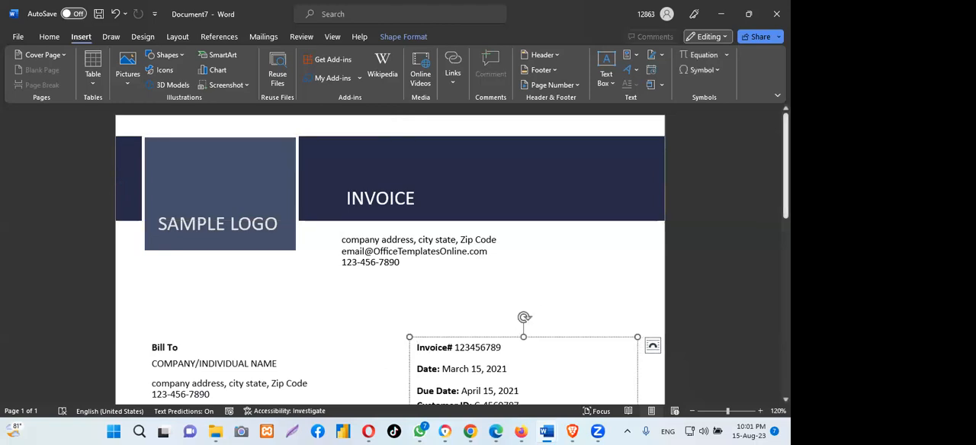
pyautogui.scroll(-5, 457, 259)
pyautogui.scroll(1, 266, 180)
pyautogui.scroll(-2, 267, 181)
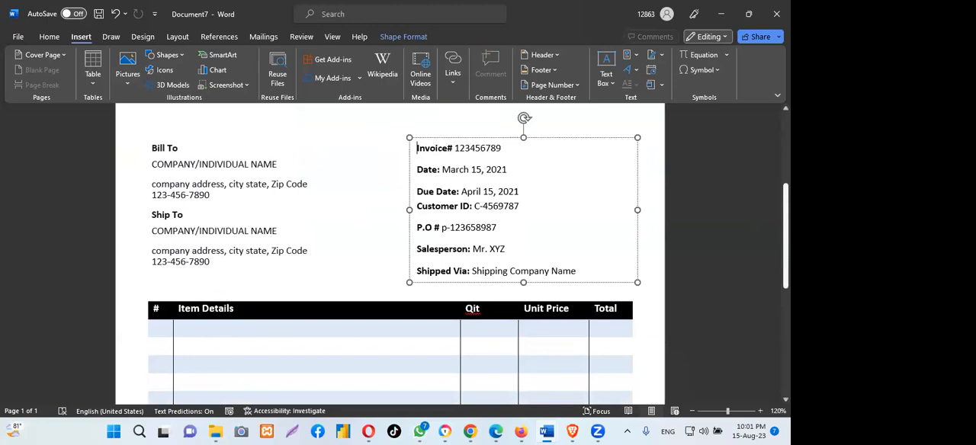
pyautogui.click(266, 181)
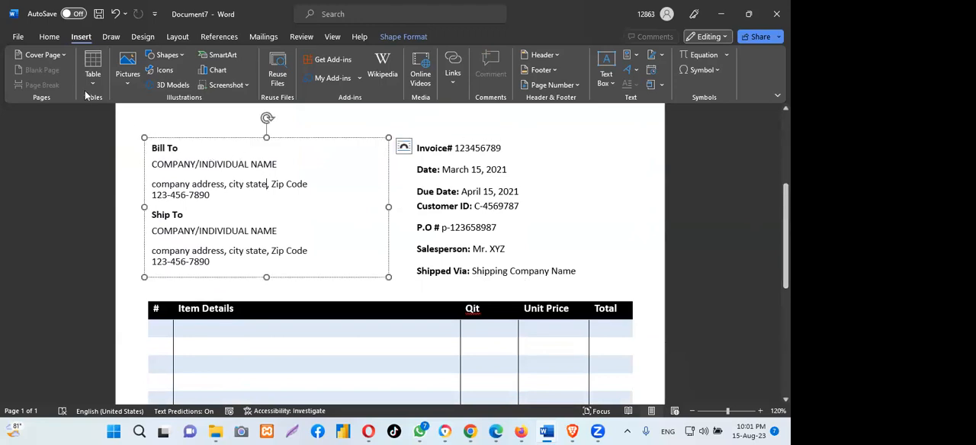
pyautogui.click(47, 36)
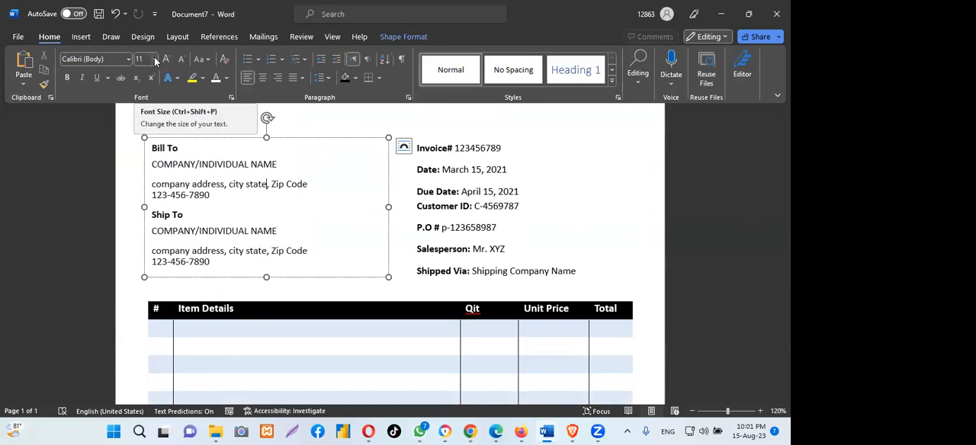
pyautogui.click(536, 210)
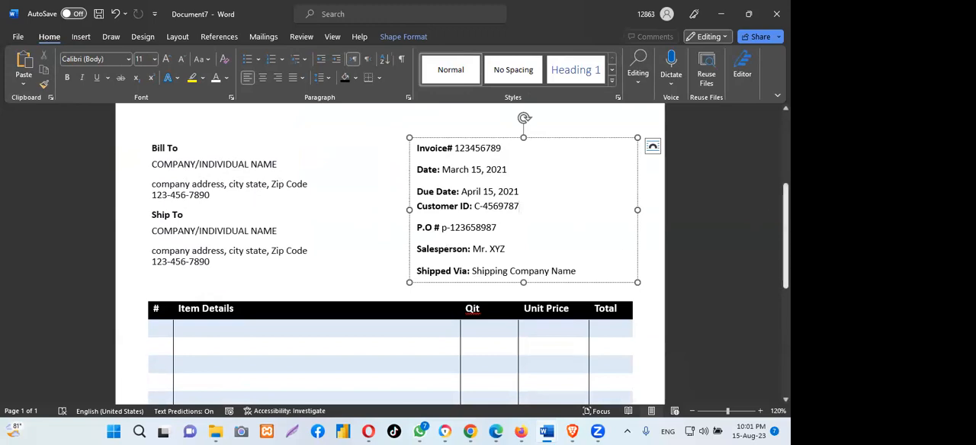
# - Set the text of the item table's header row, from # to Total, to font size 11
pyautogui.scroll(-1, 389, 251)
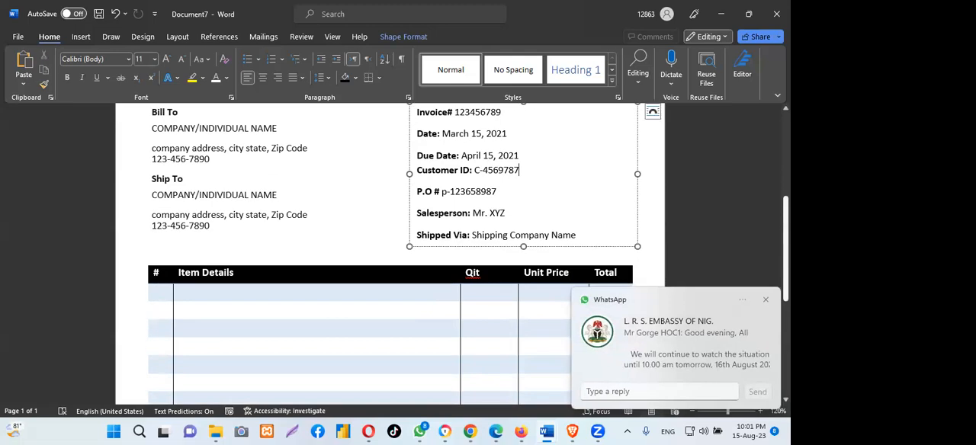
pyautogui.scroll(1, 426, 305)
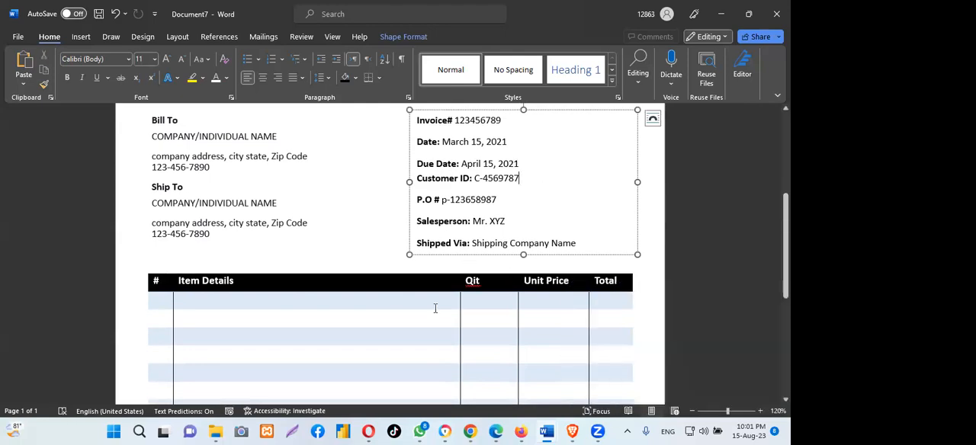
pyautogui.scroll(-1, 403, 292)
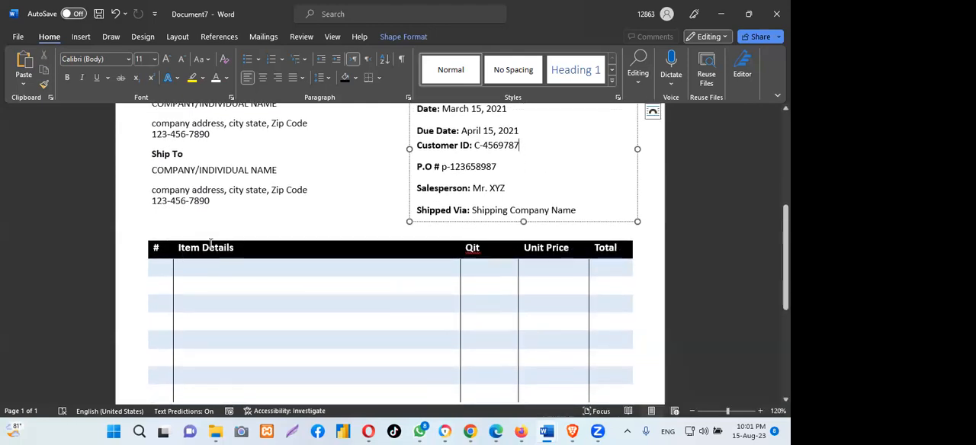
pyautogui.click(210, 244)
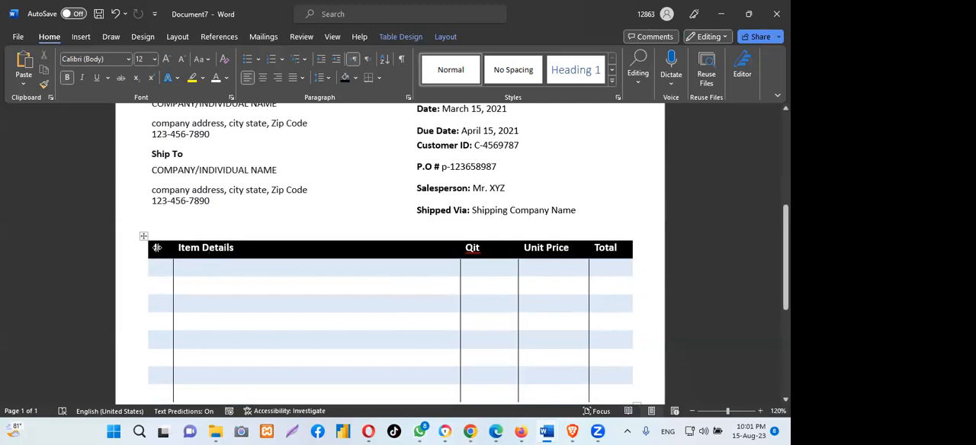
pyautogui.moveTo(155, 248); pyautogui.dragTo(610, 244)
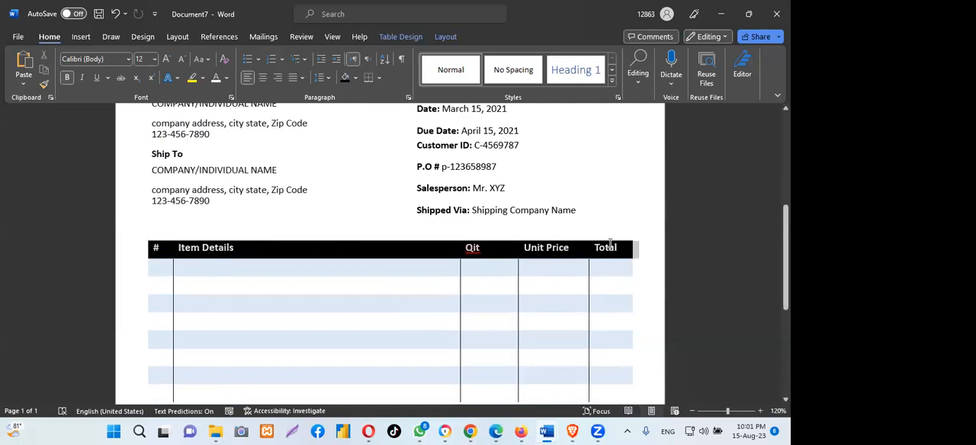
pyautogui.click(152, 60)
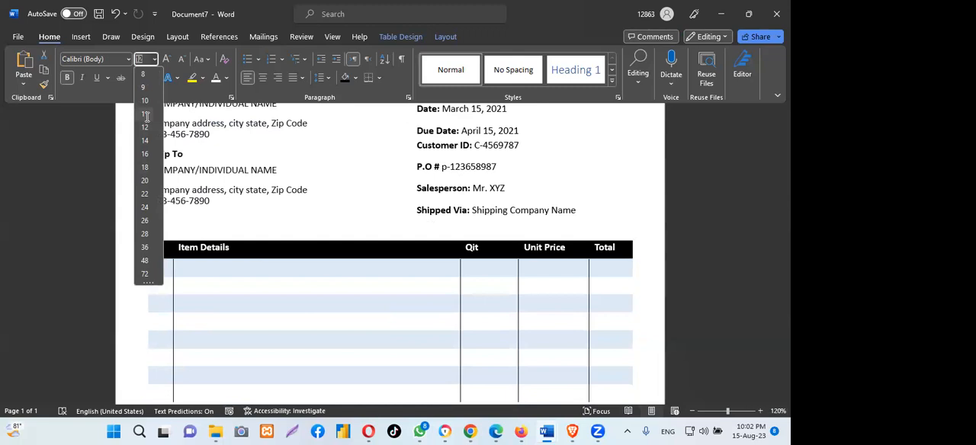
pyautogui.click(145, 114)
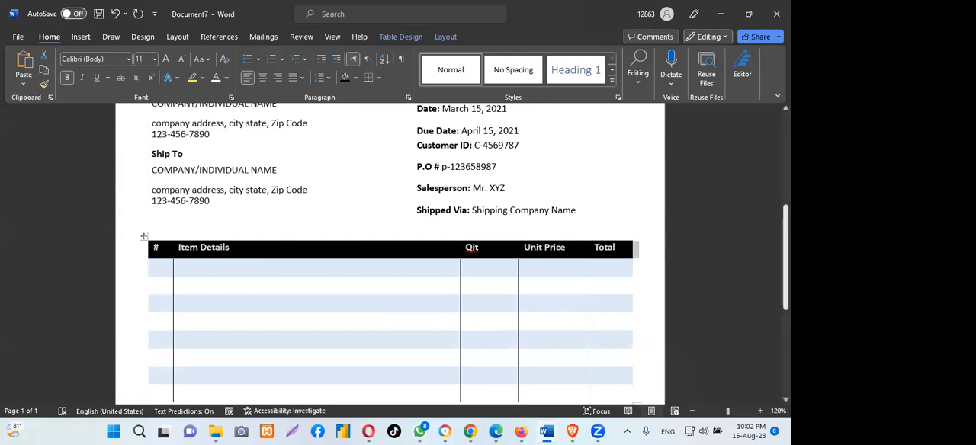
pyautogui.scroll(-5, 391, 252)
pyautogui.scroll(-2, 391, 252)
pyautogui.scroll(5, 390, 251)
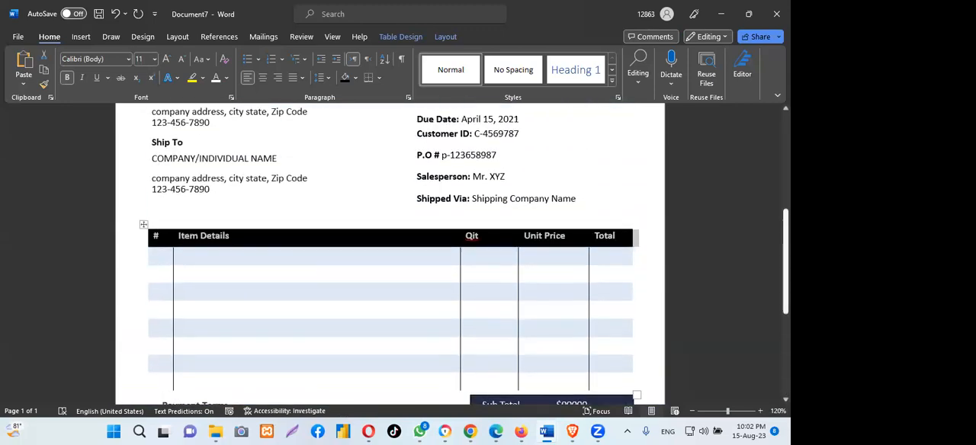
# - Reduce the height of the navy header bar slightly by raising its lower edge
pyautogui.scroll(1, 390, 251)
pyautogui.scroll(5, 390, 252)
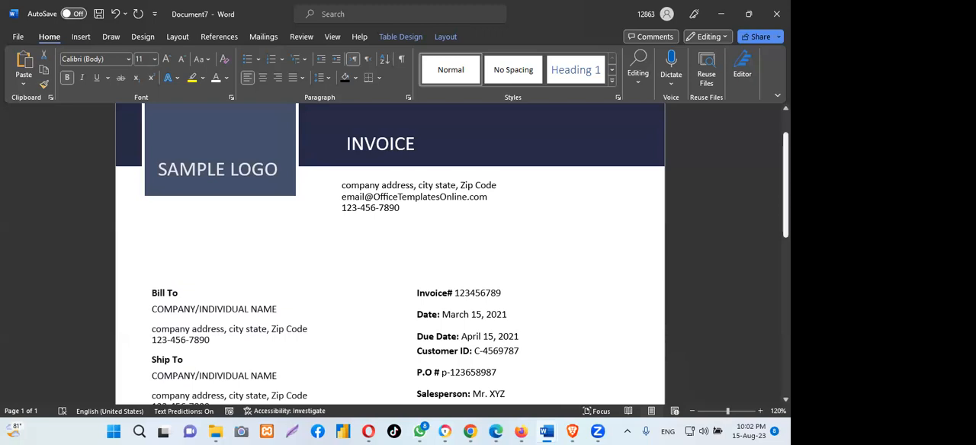
pyautogui.scroll(2, 453, 165)
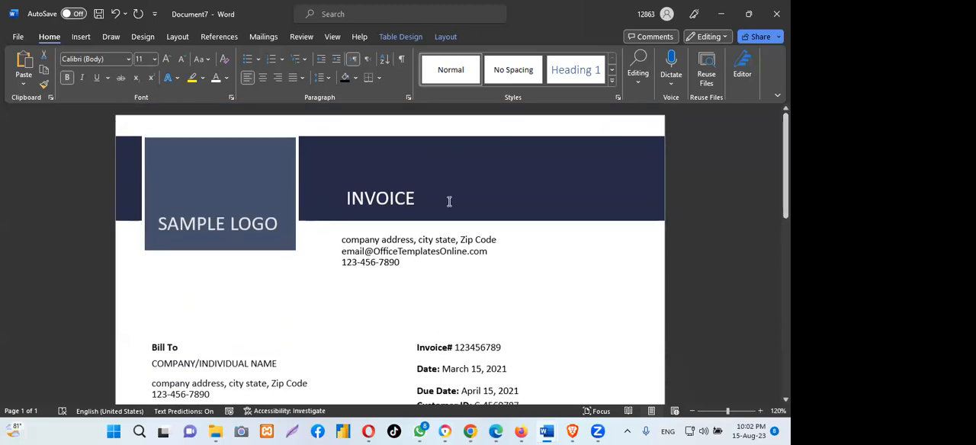
pyautogui.click(424, 221)
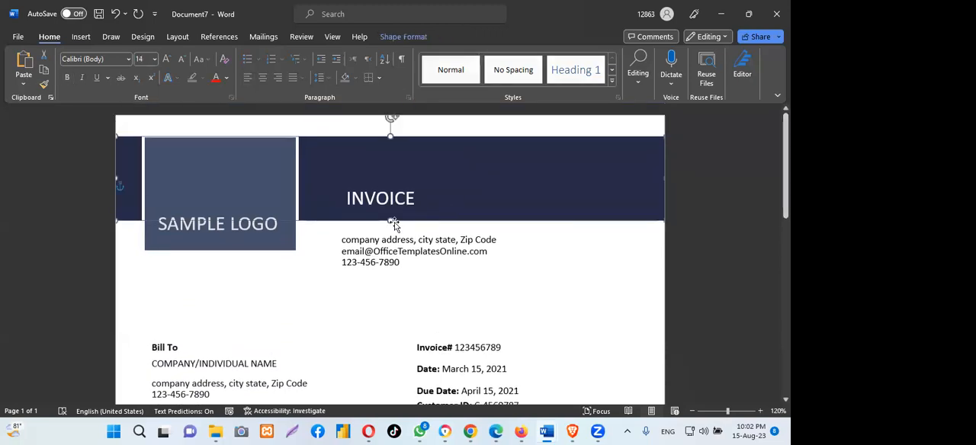
pyautogui.moveTo(390, 221); pyautogui.dragTo(390, 217)
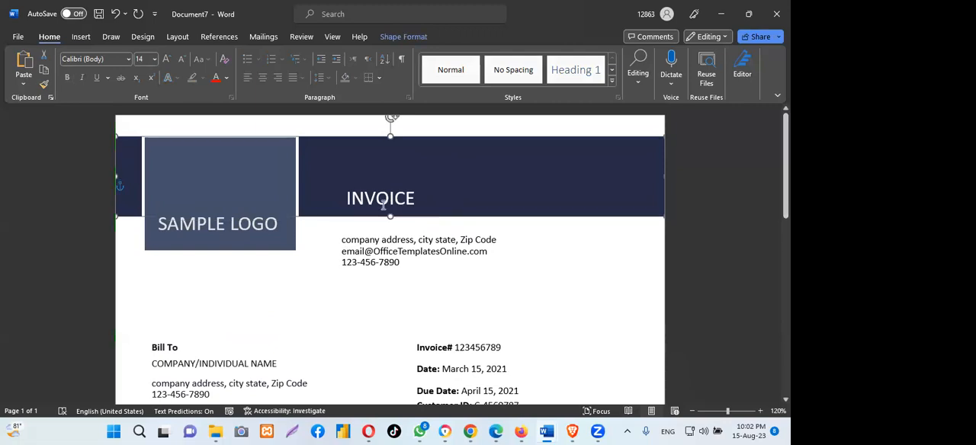
# - Reposition the INVOICE text box in the lower part of the header bar, above the company address lines
pyautogui.click(385, 200)
pyautogui.moveTo(373, 186); pyautogui.dragTo(378, 173)
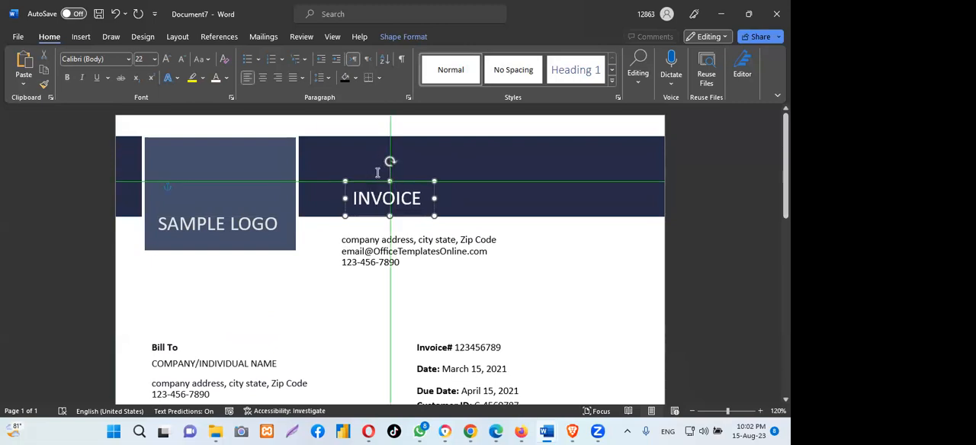
pyautogui.moveTo(377, 172); pyautogui.dragTo(370, 173)
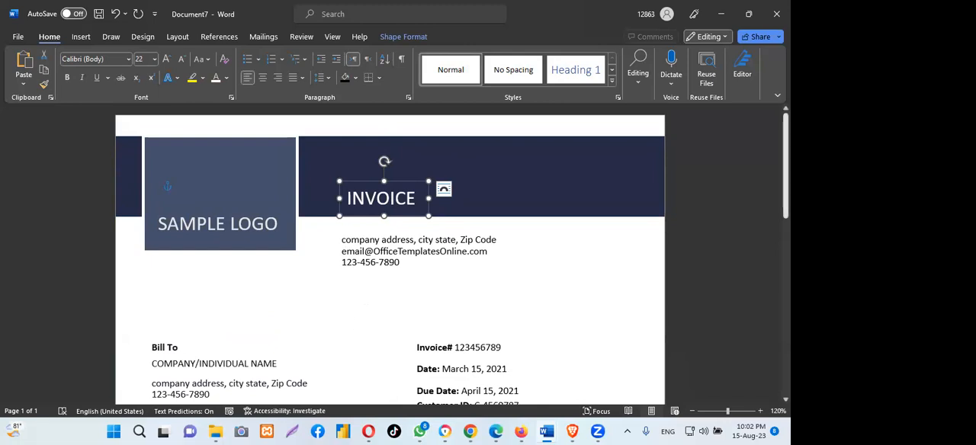
pyautogui.moveTo(785, 166)
pyautogui.mouseDown()
pyautogui.moveTo(785, 337)
pyautogui.moveTo(785, 166)
pyautogui.mouseUp()
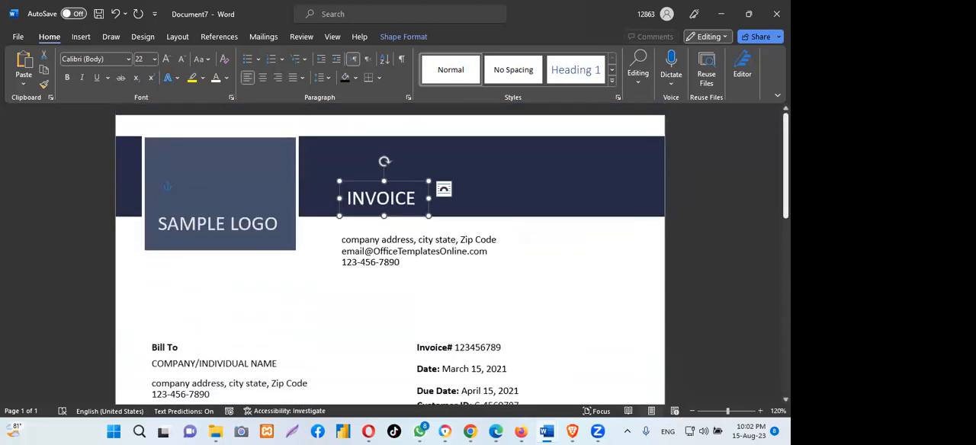
pyautogui.click(586, 58)
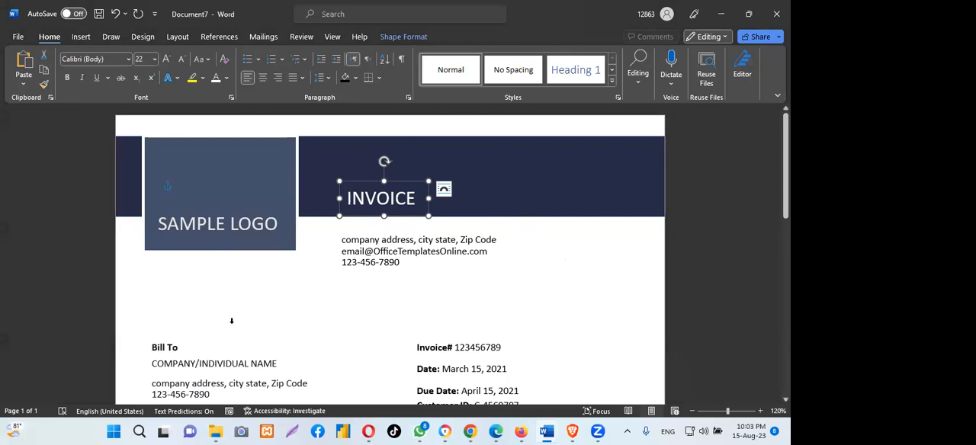
# - Try right and centre alignment on all the invoice details text, from Invoice# to Shipped Via, and return it to left alignment
pyautogui.scroll(-5, 233, 321)
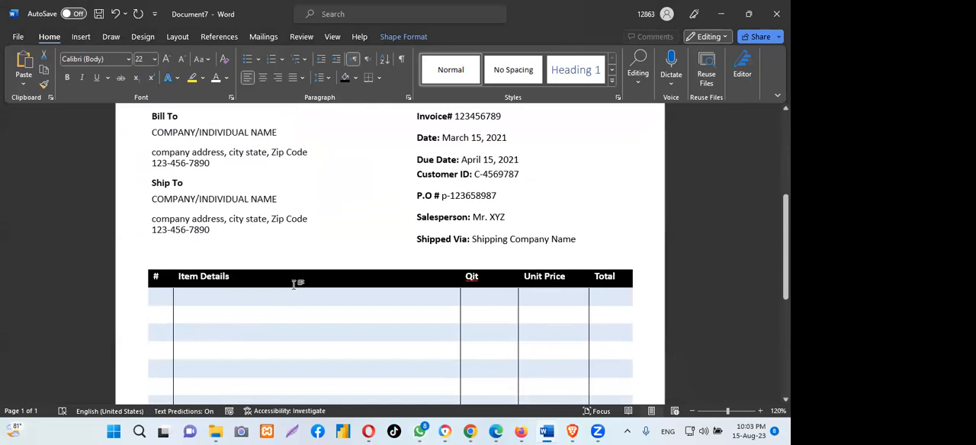
pyautogui.click(442, 159)
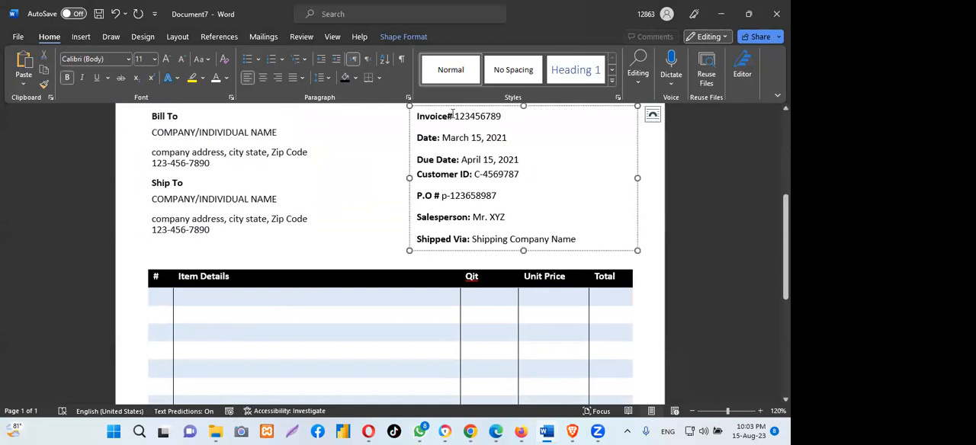
pyautogui.moveTo(452, 115); pyautogui.dragTo(597, 242)
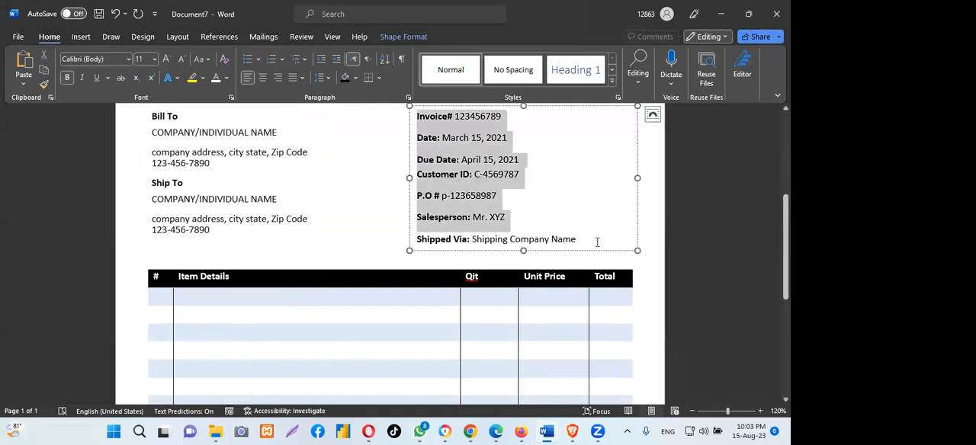
pyautogui.click(293, 78)
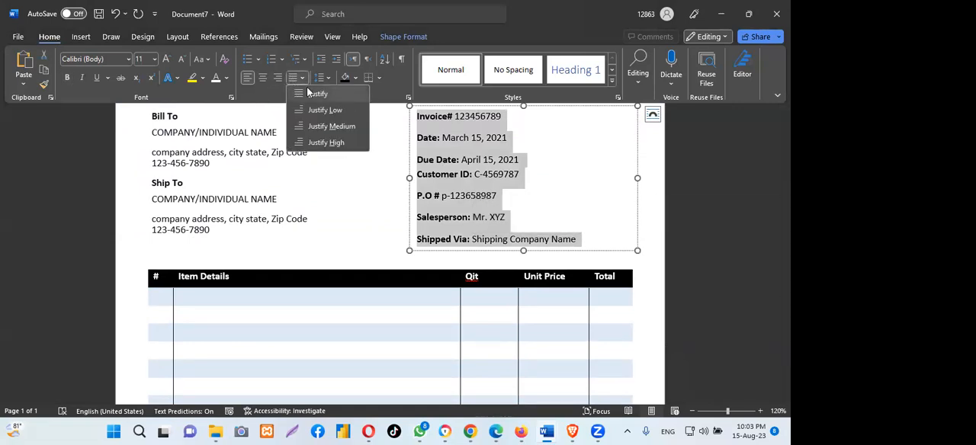
pyautogui.click(278, 77)
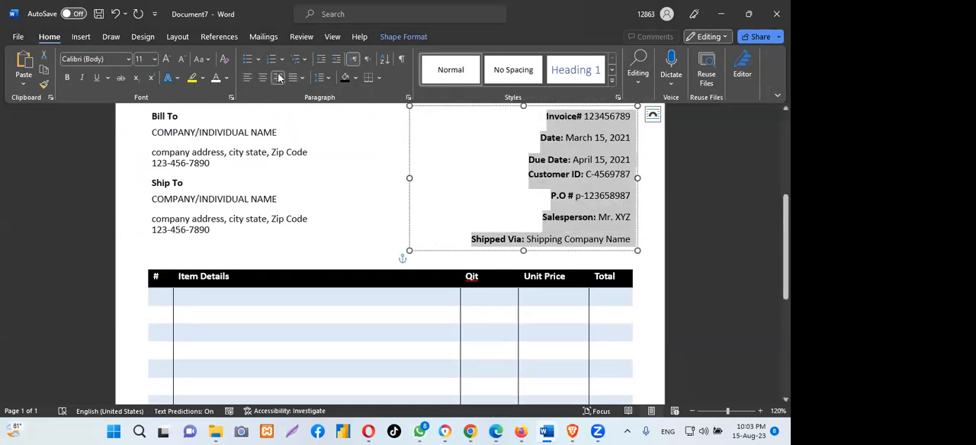
pyautogui.click(263, 78)
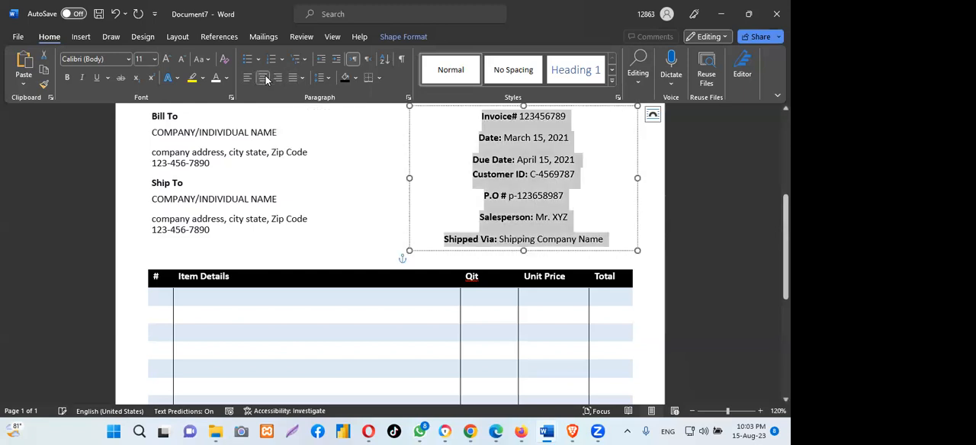
pyautogui.click(247, 78)
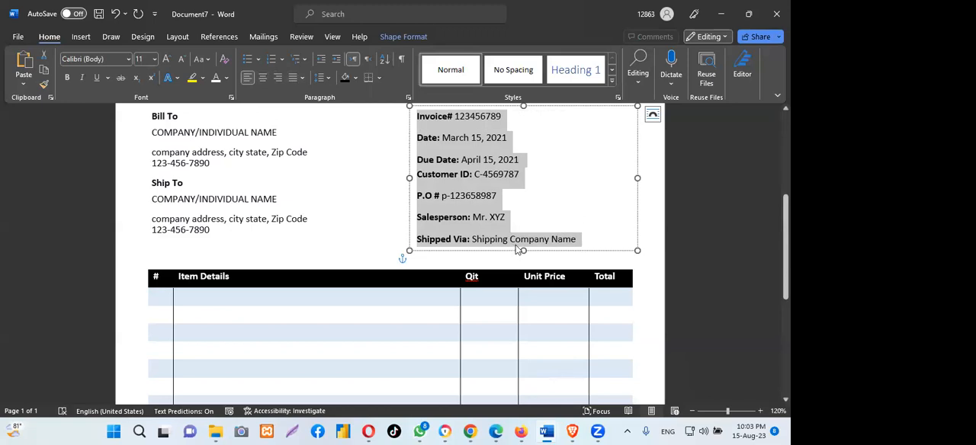
# - Set the spacing after all Bill To and Ship To paragraphs to 0 pt and shorten their text box from below
pyautogui.click(330, 194)
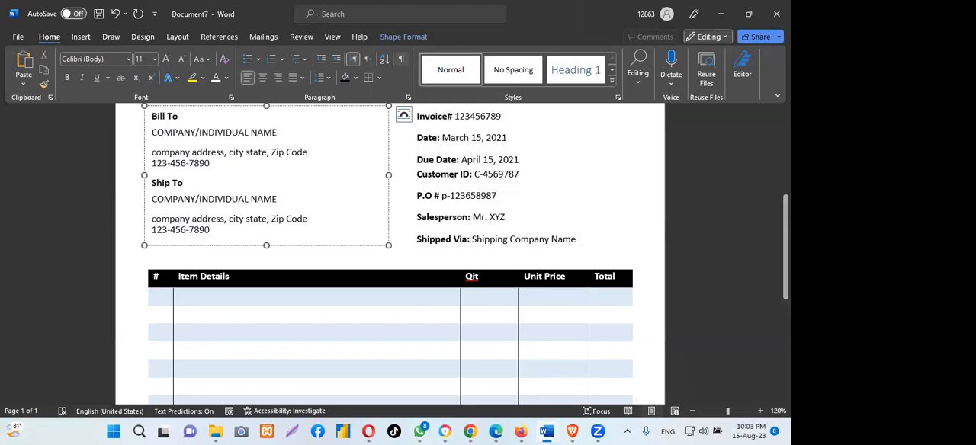
pyautogui.scroll(5, 390, 254)
pyautogui.scroll(-2, 390, 254)
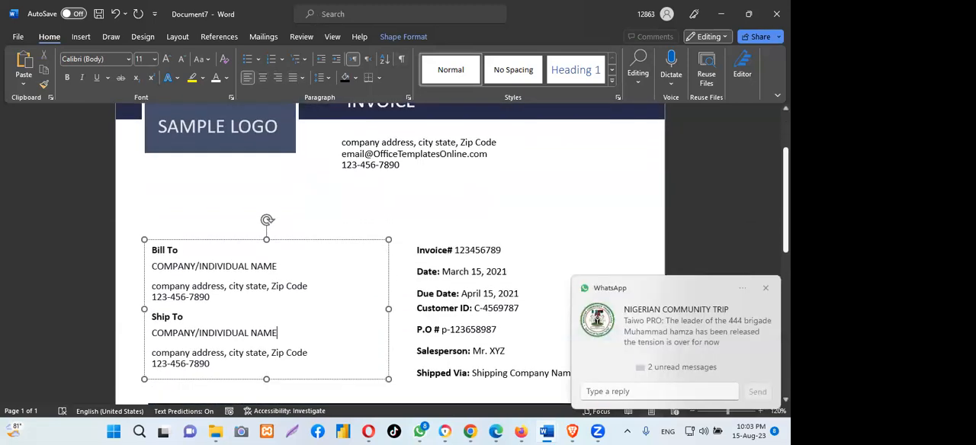
pyautogui.scroll(-1, 390, 254)
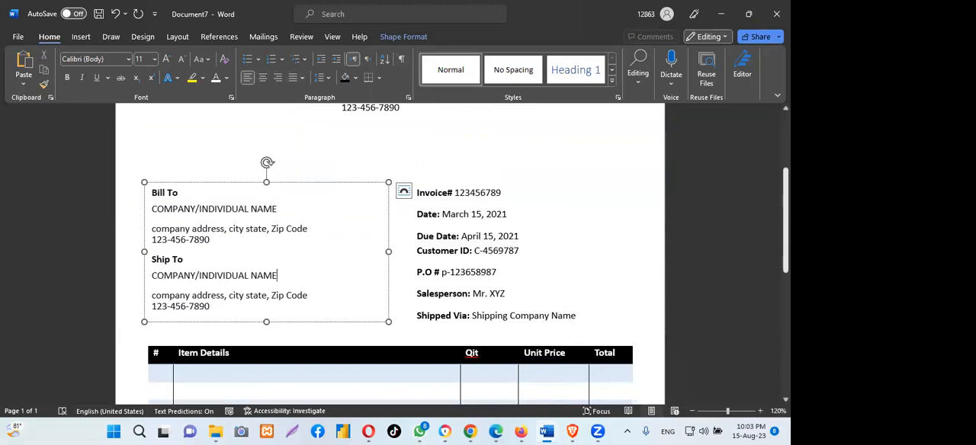
pyautogui.scroll(1, 390, 254)
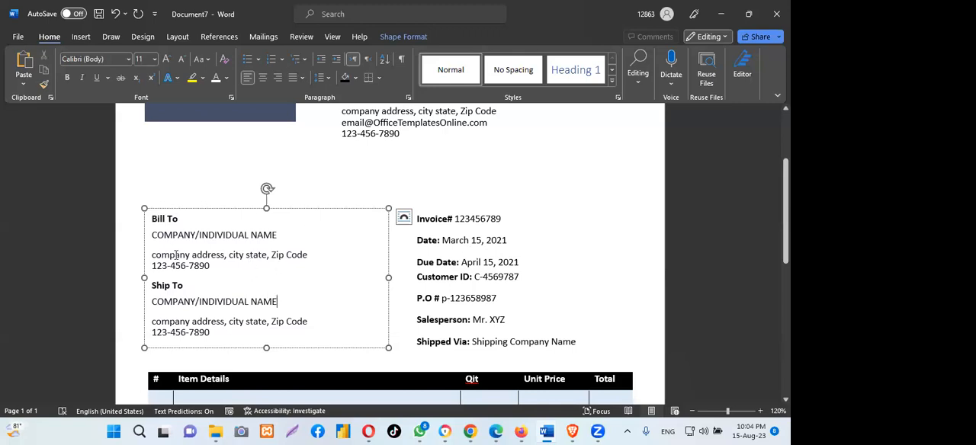
pyautogui.moveTo(152, 219); pyautogui.dragTo(185, 220)
pyautogui.moveTo(296, 241); pyautogui.dragTo(330, 328)
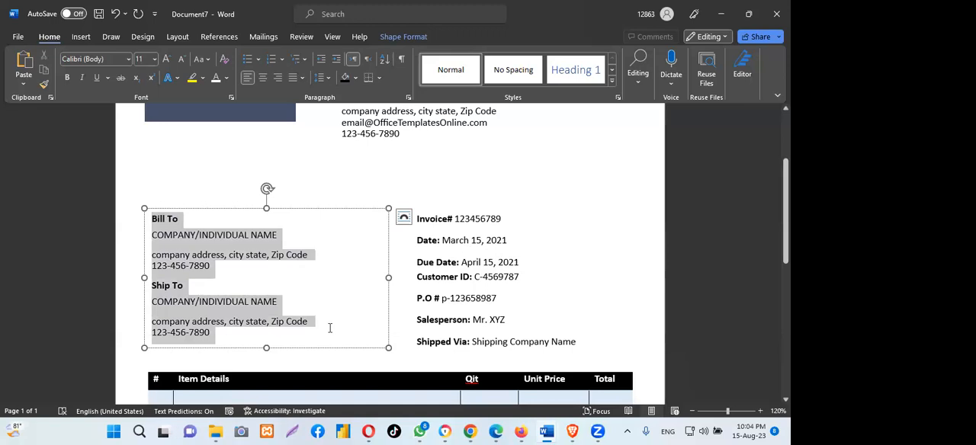
pyautogui.click(81, 36)
pyautogui.click(48, 37)
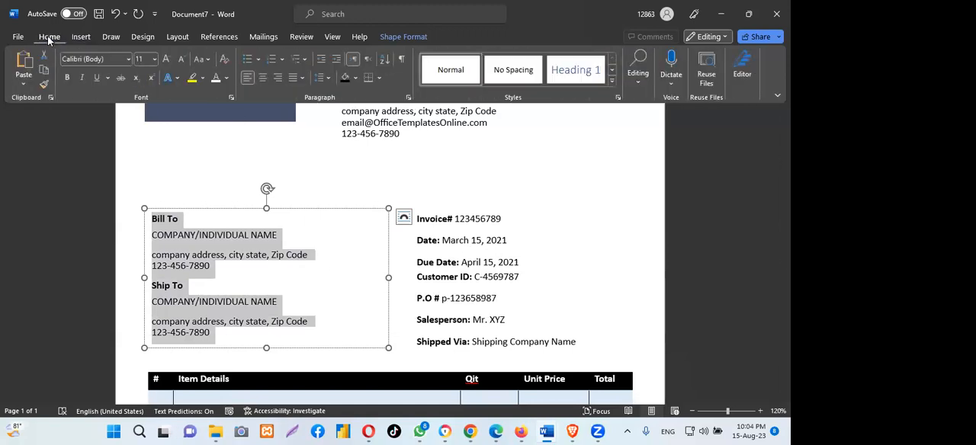
pyautogui.click(179, 36)
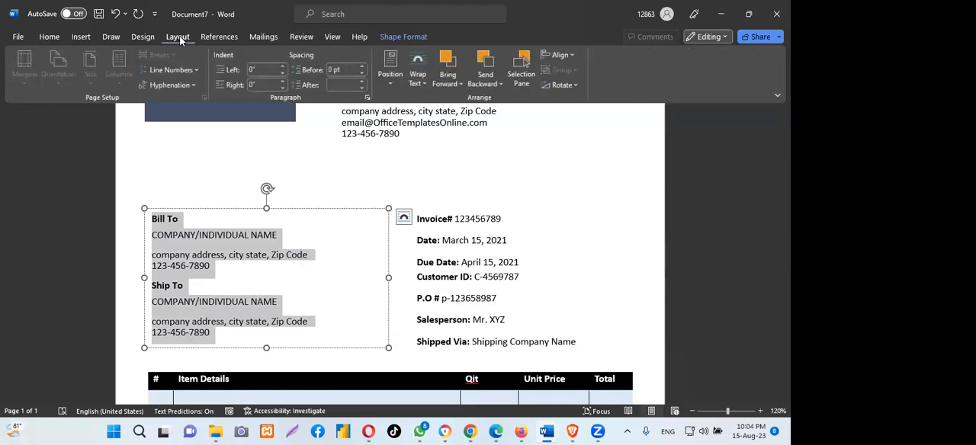
pyautogui.click(363, 87)
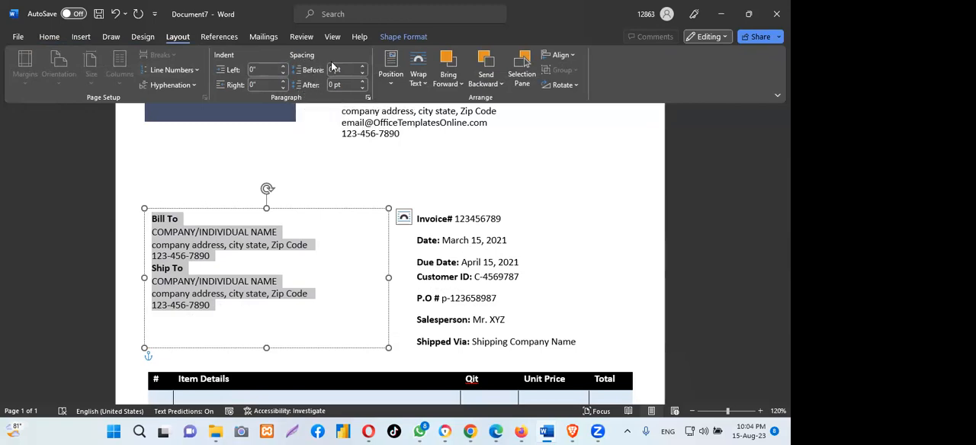
pyautogui.moveTo(267, 348); pyautogui.dragTo(268, 327)
# - Set the spacing after all invoice details paragraphs to 0 pt and shorten their text box to fit the text
pyautogui.click(498, 263)
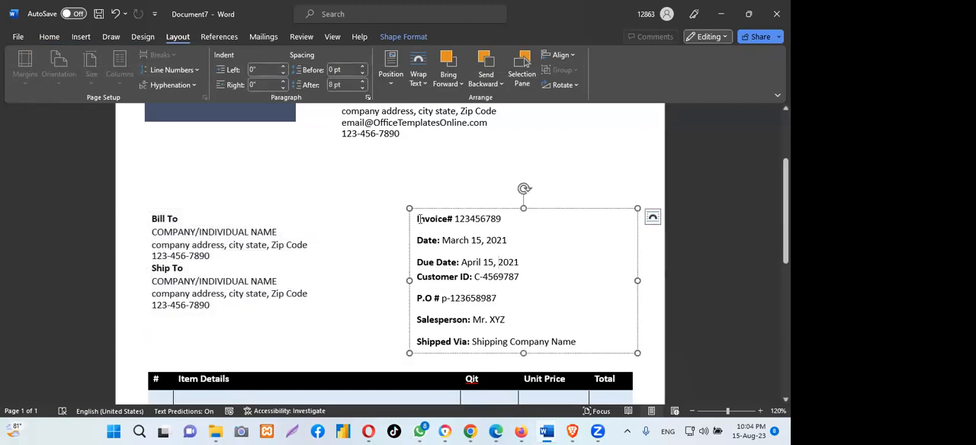
pyautogui.moveTo(418, 218); pyautogui.dragTo(581, 343)
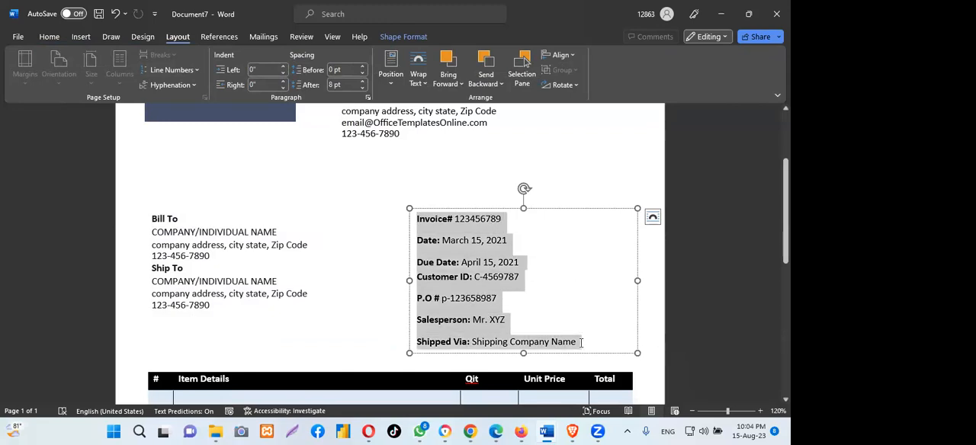
pyautogui.click(362, 83)
pyautogui.click(362, 88)
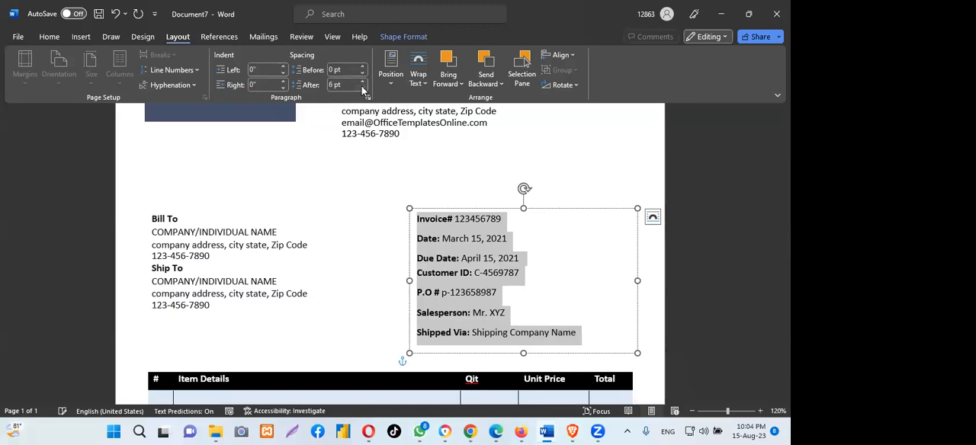
pyautogui.click(363, 88)
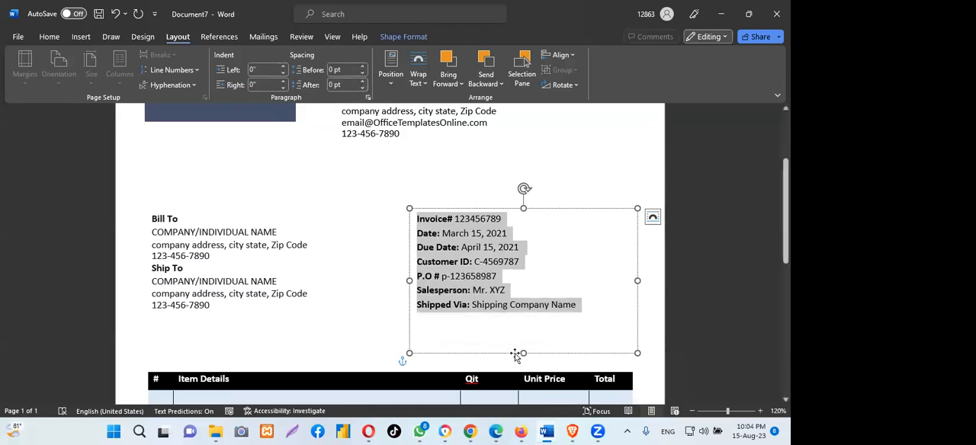
pyautogui.moveTo(523, 353); pyautogui.dragTo(524, 318)
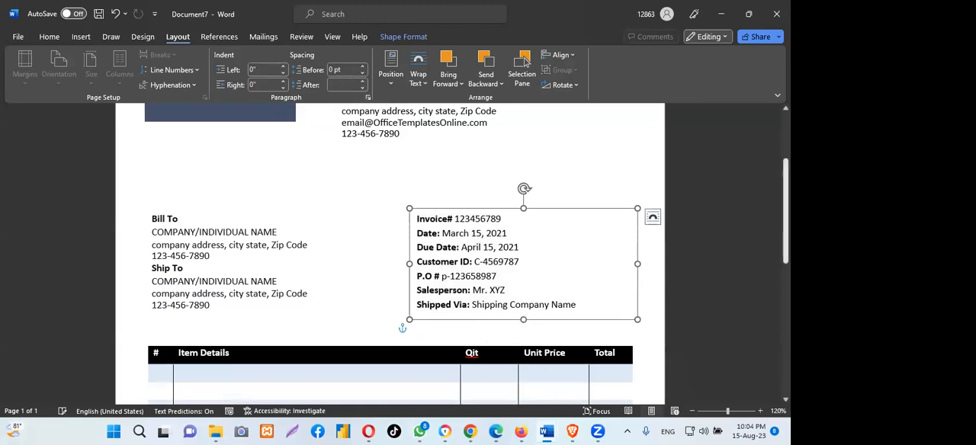
# - Move the blue footer bar slightly down toward the page's lower edge
pyautogui.scroll(-10, 553, 326)
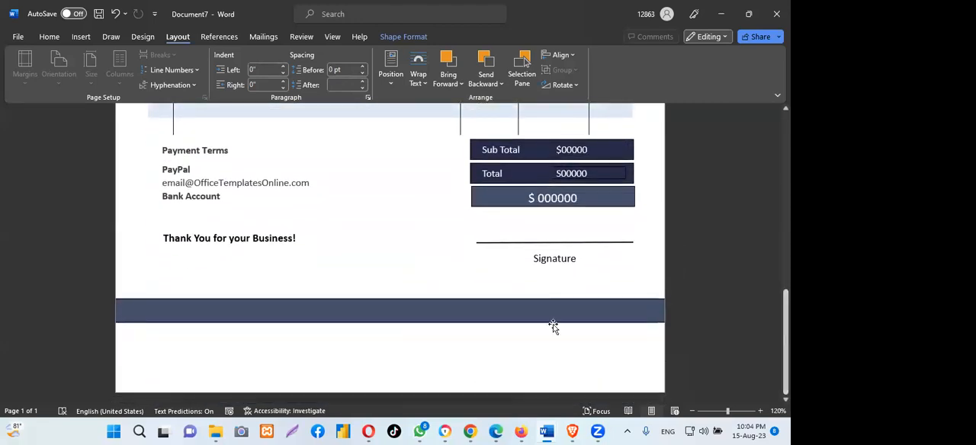
pyautogui.click(365, 308)
pyautogui.moveTo(365, 310); pyautogui.dragTo(381, 333)
# - Review the invoice page from the header through the billing details and item table to the payment terms and totals
pyautogui.moveTo(785, 314); pyautogui.dragTo(786, 137)
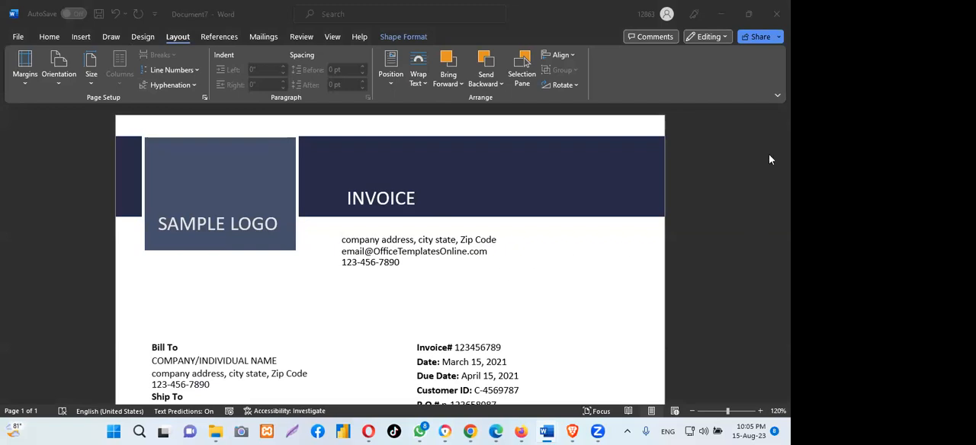
pyautogui.scroll(-4, 611, 240)
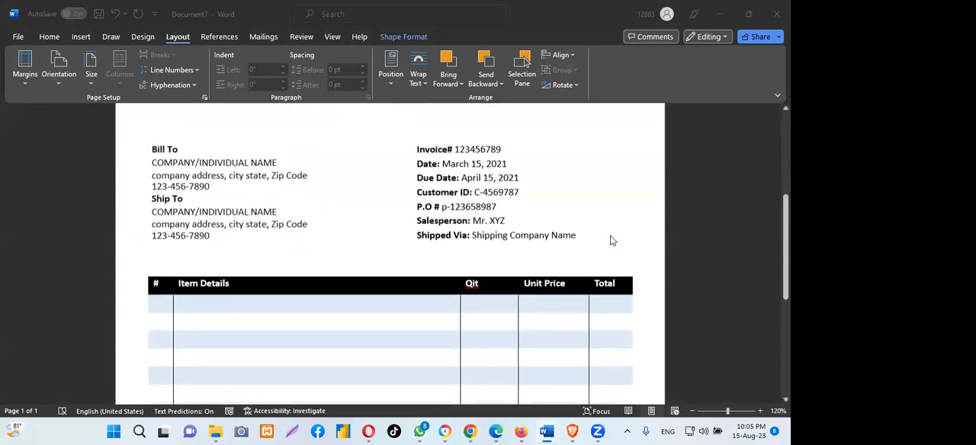
pyautogui.scroll(-4, 611, 240)
pyautogui.scroll(5, 614, 246)
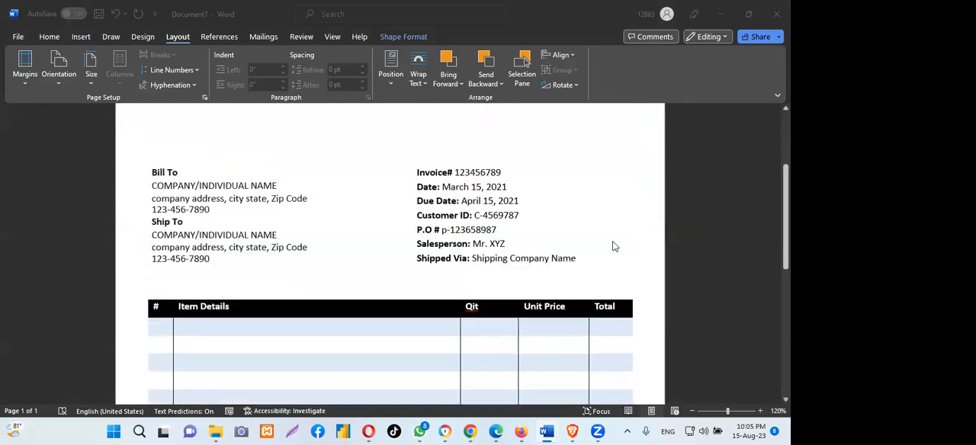
pyautogui.scroll(4, 614, 245)
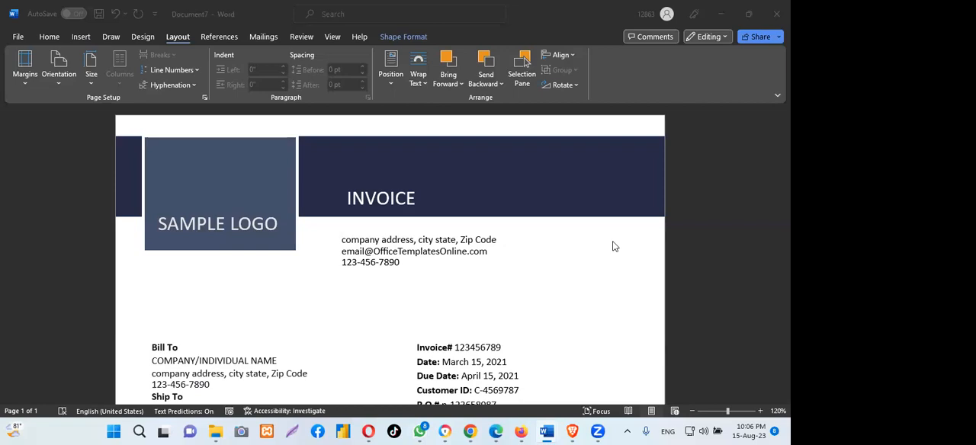
pyautogui.click(384, 202)
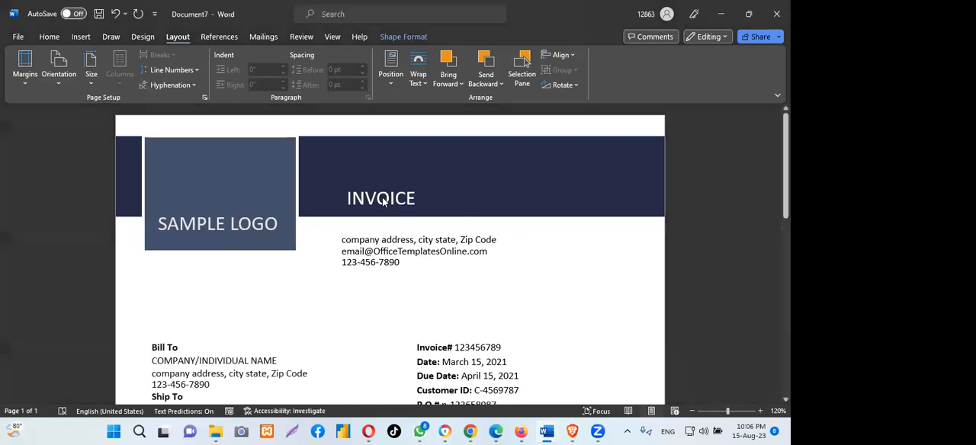
pyautogui.scroll(-1, 389, 259)
pyautogui.scroll(-10, 390, 259)
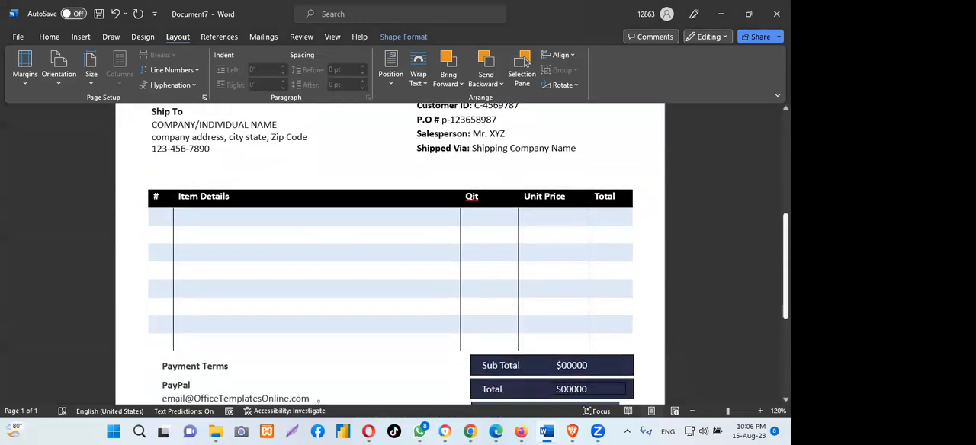
# - Lower the blue footer bar further so that only a narrow white strip remains beneath it, and deselect it
pyautogui.scroll(-3, 389, 259)
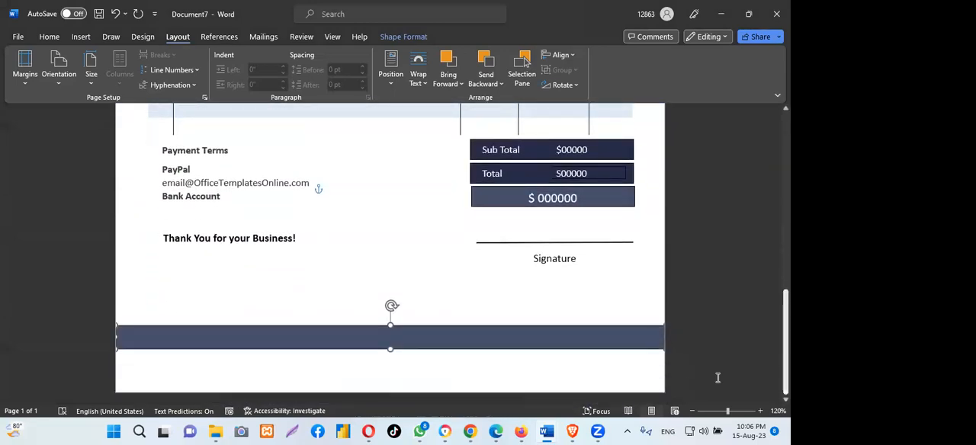
pyautogui.moveTo(357, 339); pyautogui.dragTo(357, 361)
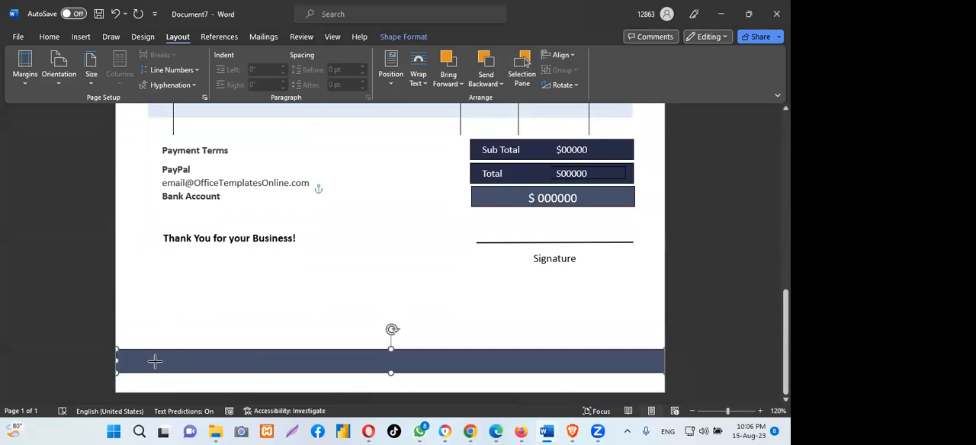
pyautogui.click(448, 303)
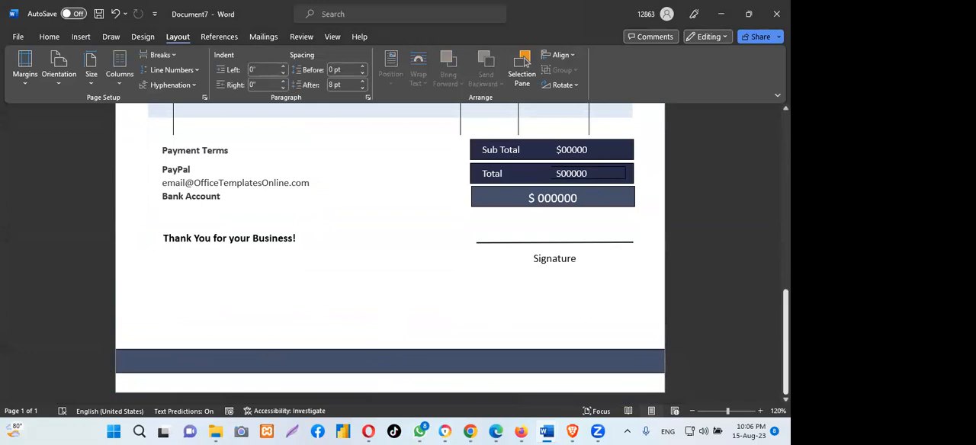
# - Examine the whole invoice layout, comparing the header, billing and invoice details, item table, totals, signature line and footer bar
pyautogui.scroll(10, 390, 253)
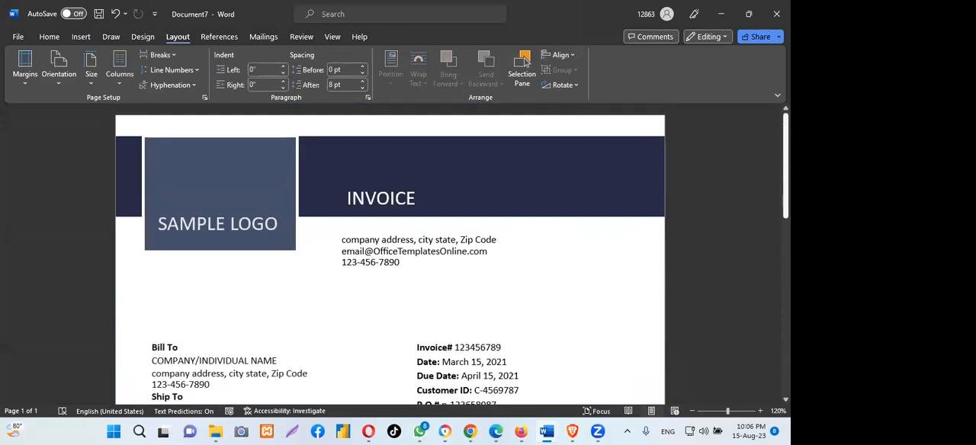
pyautogui.scroll(-10, 332, 191)
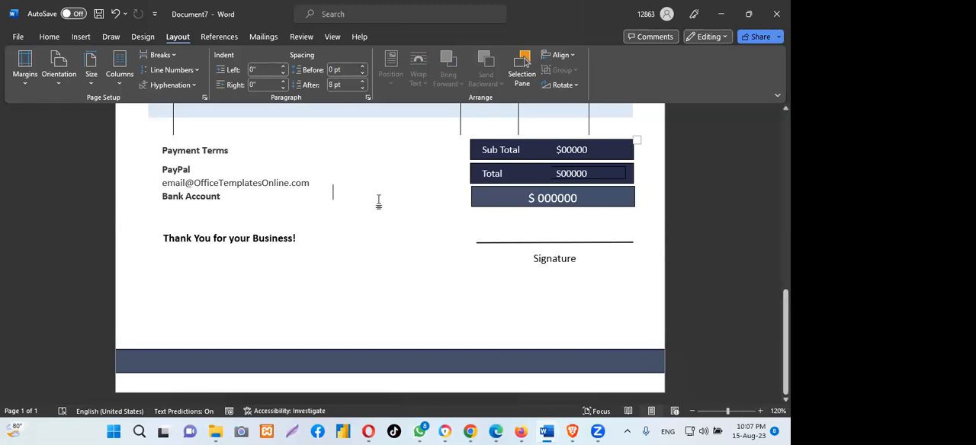
pyautogui.scroll(15, 378, 200)
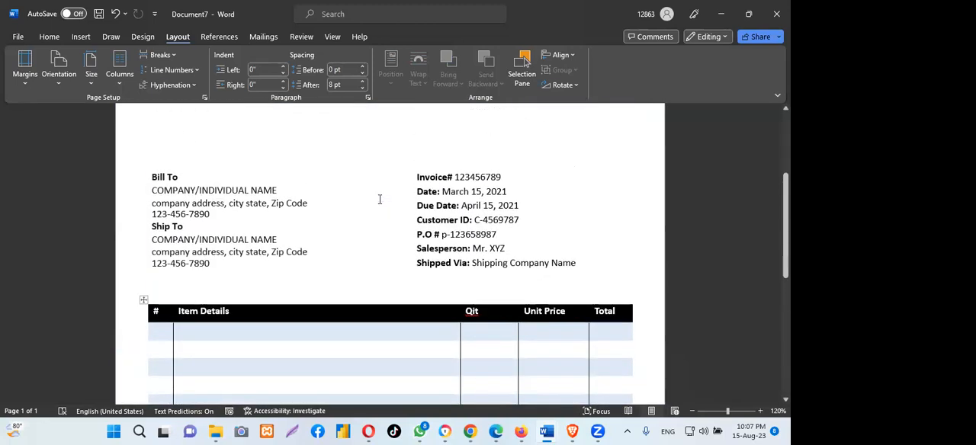
pyautogui.scroll(1, 381, 200)
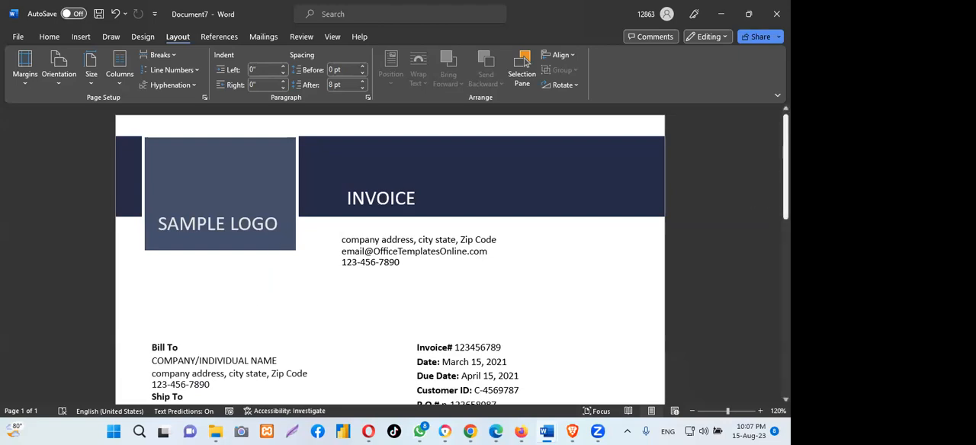
pyautogui.scroll(-3, 524, 58)
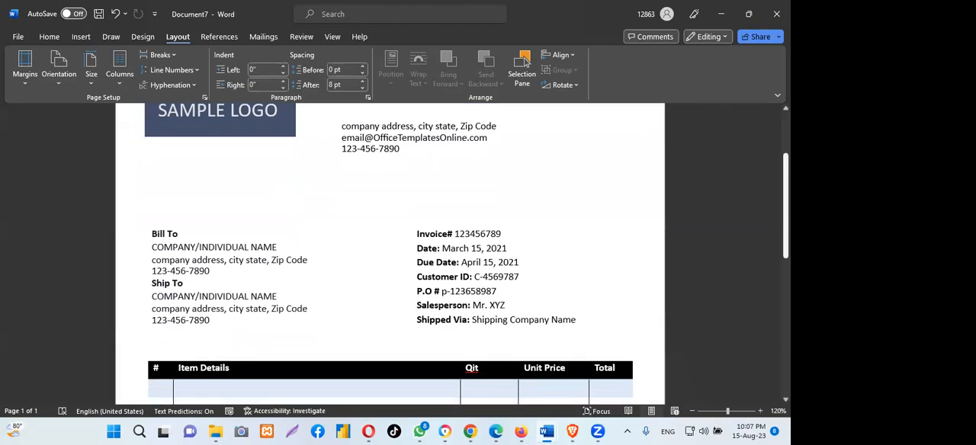
pyautogui.scroll(-1, 524, 61)
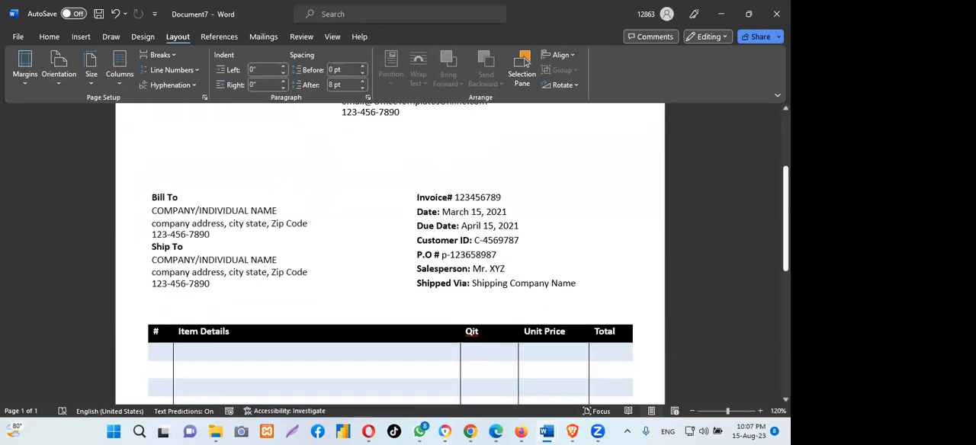
pyautogui.scroll(1, 524, 61)
pyautogui.scroll(-1, 524, 61)
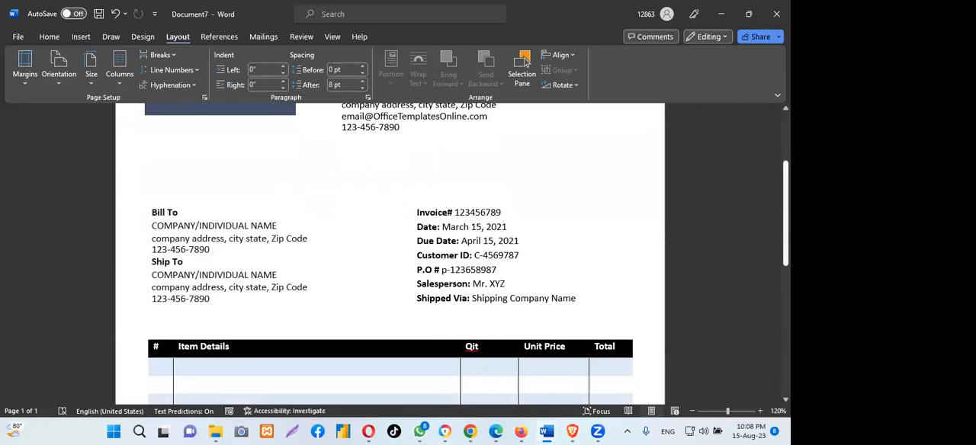
pyautogui.scroll(-7, 524, 60)
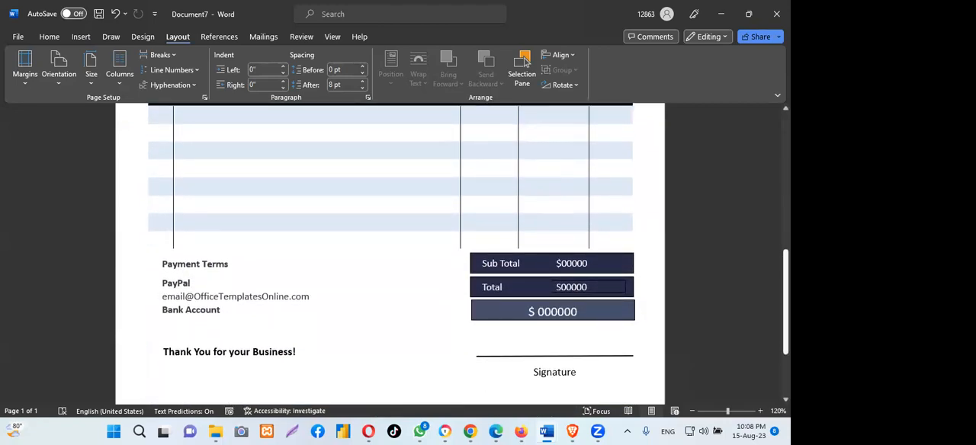
pyautogui.click(333, 56)
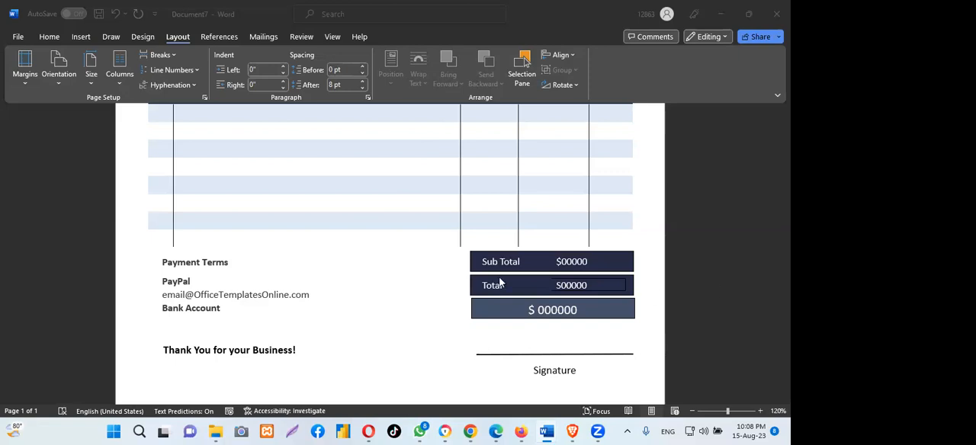
pyautogui.scroll(-3, 502, 289)
pyautogui.scroll(-1, 501, 290)
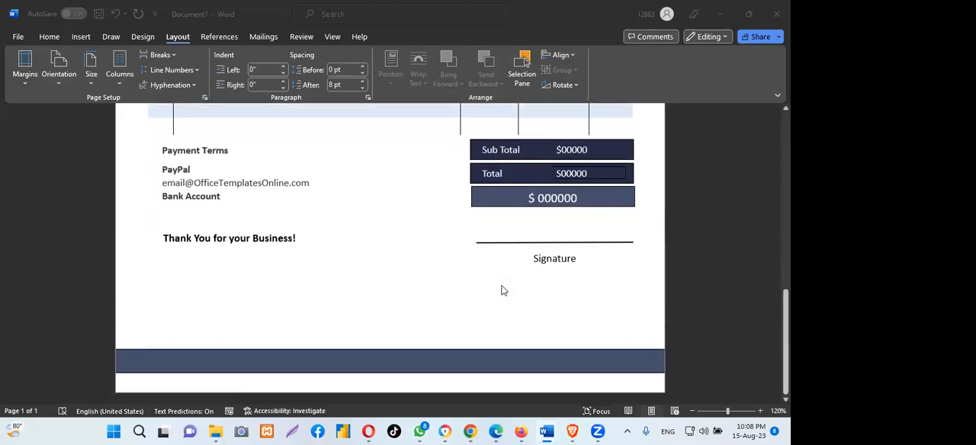
pyautogui.scroll(8, 501, 290)
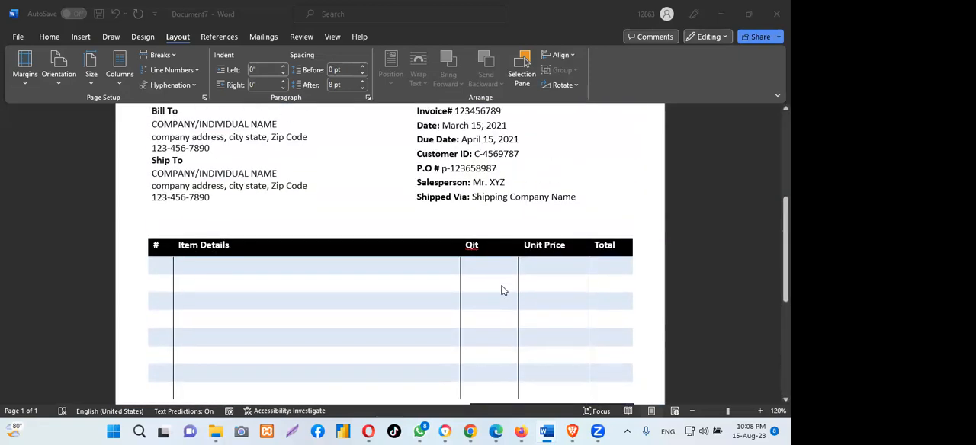
pyautogui.scroll(7, 502, 289)
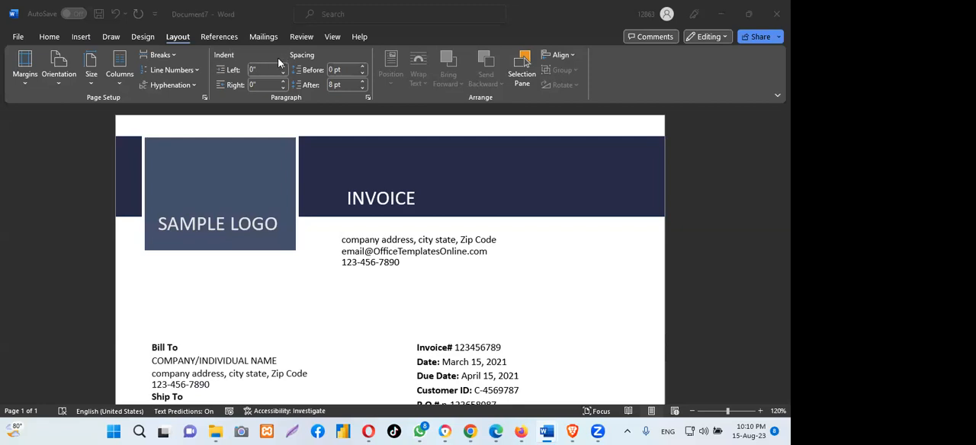
pyautogui.scroll(-2, 448, 187)
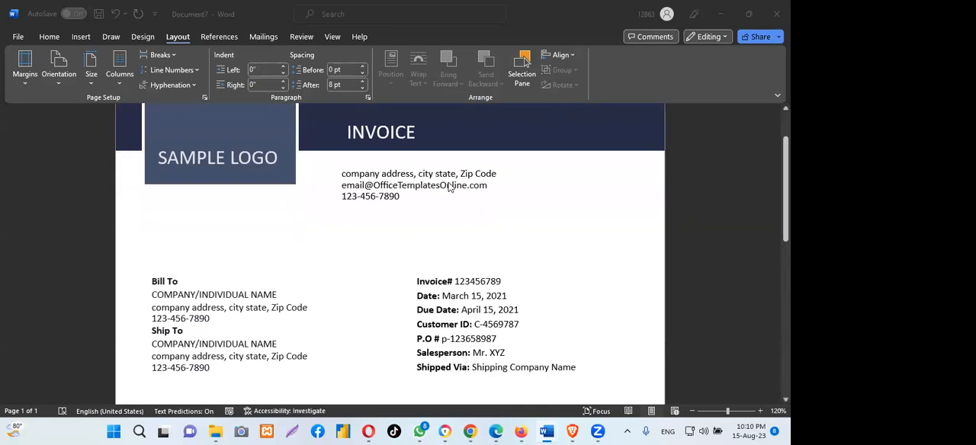
pyautogui.scroll(2, 449, 187)
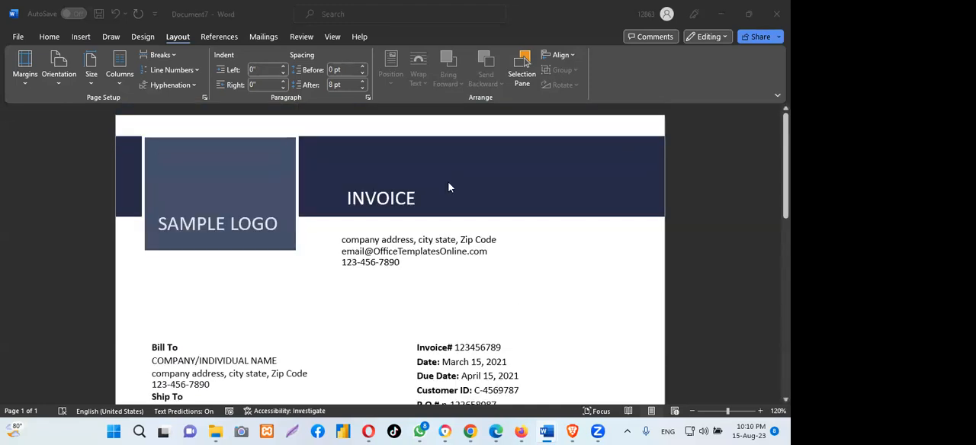